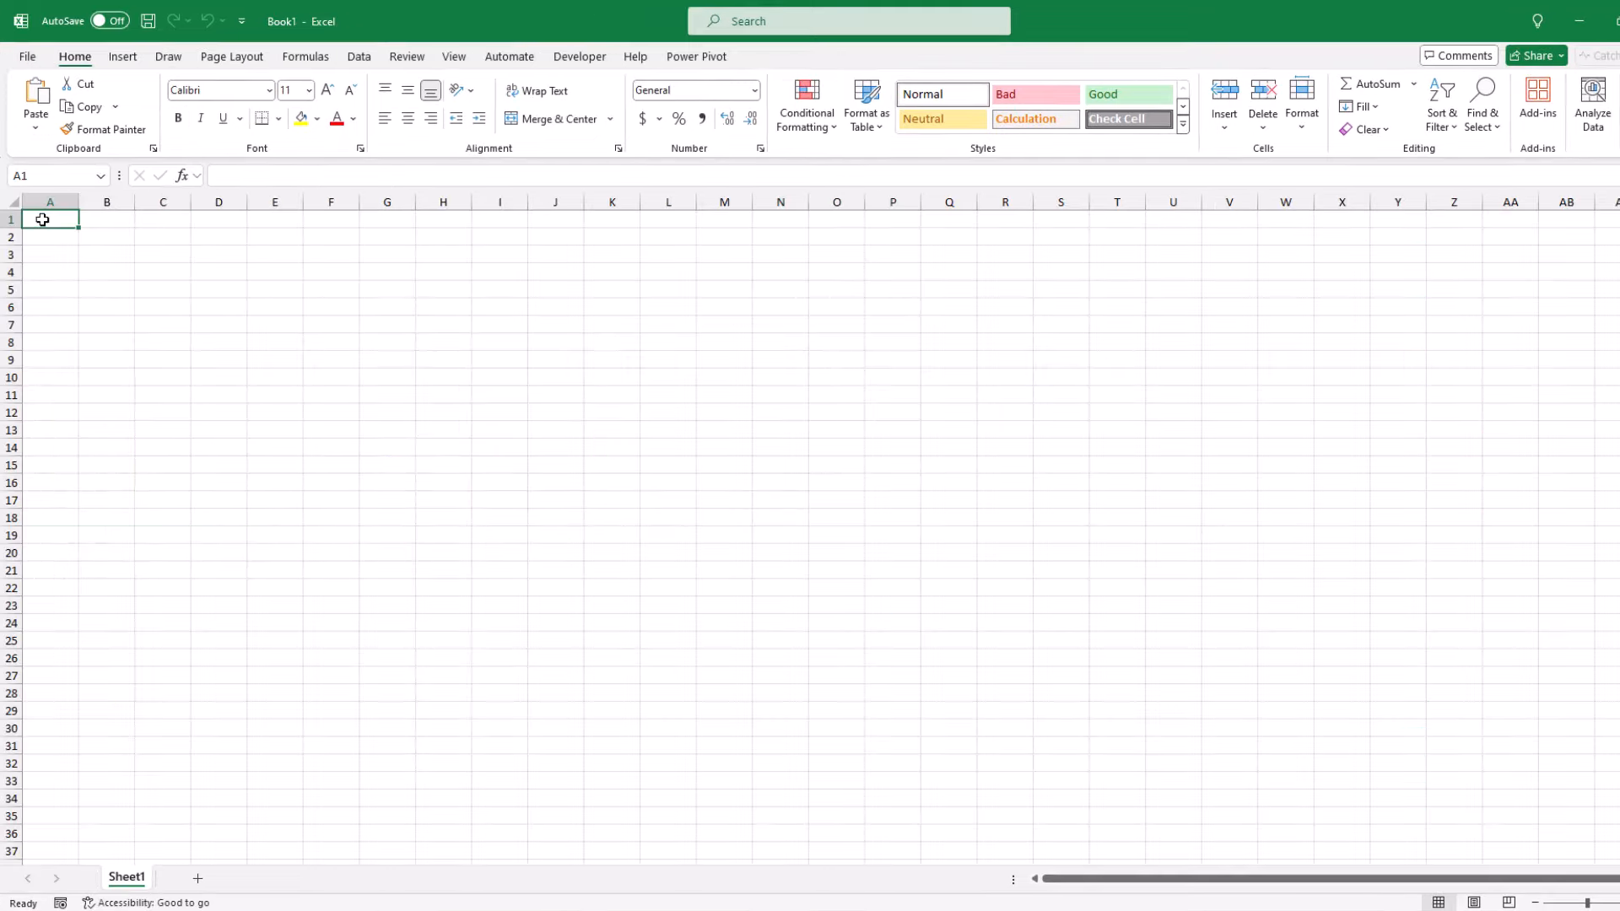
Enter the headers Name, Ticker and Current Stock Price in cells B18 to D18
click(102, 517)
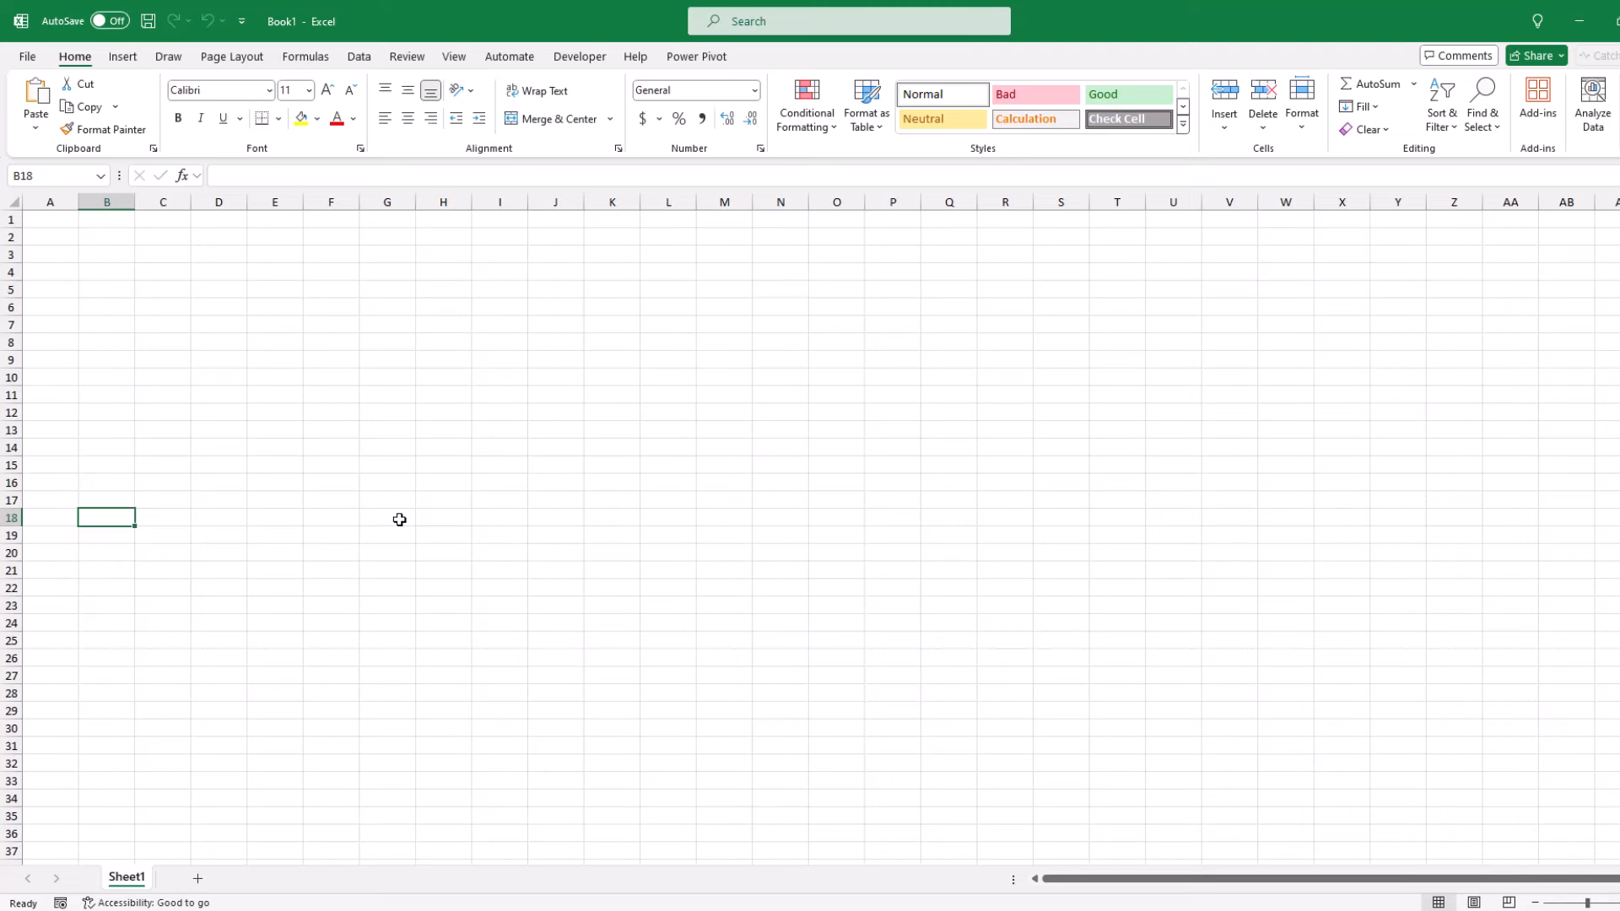
text(Name)
key(Tab)
text(Ticker)
key(Tab)
text(Cu)
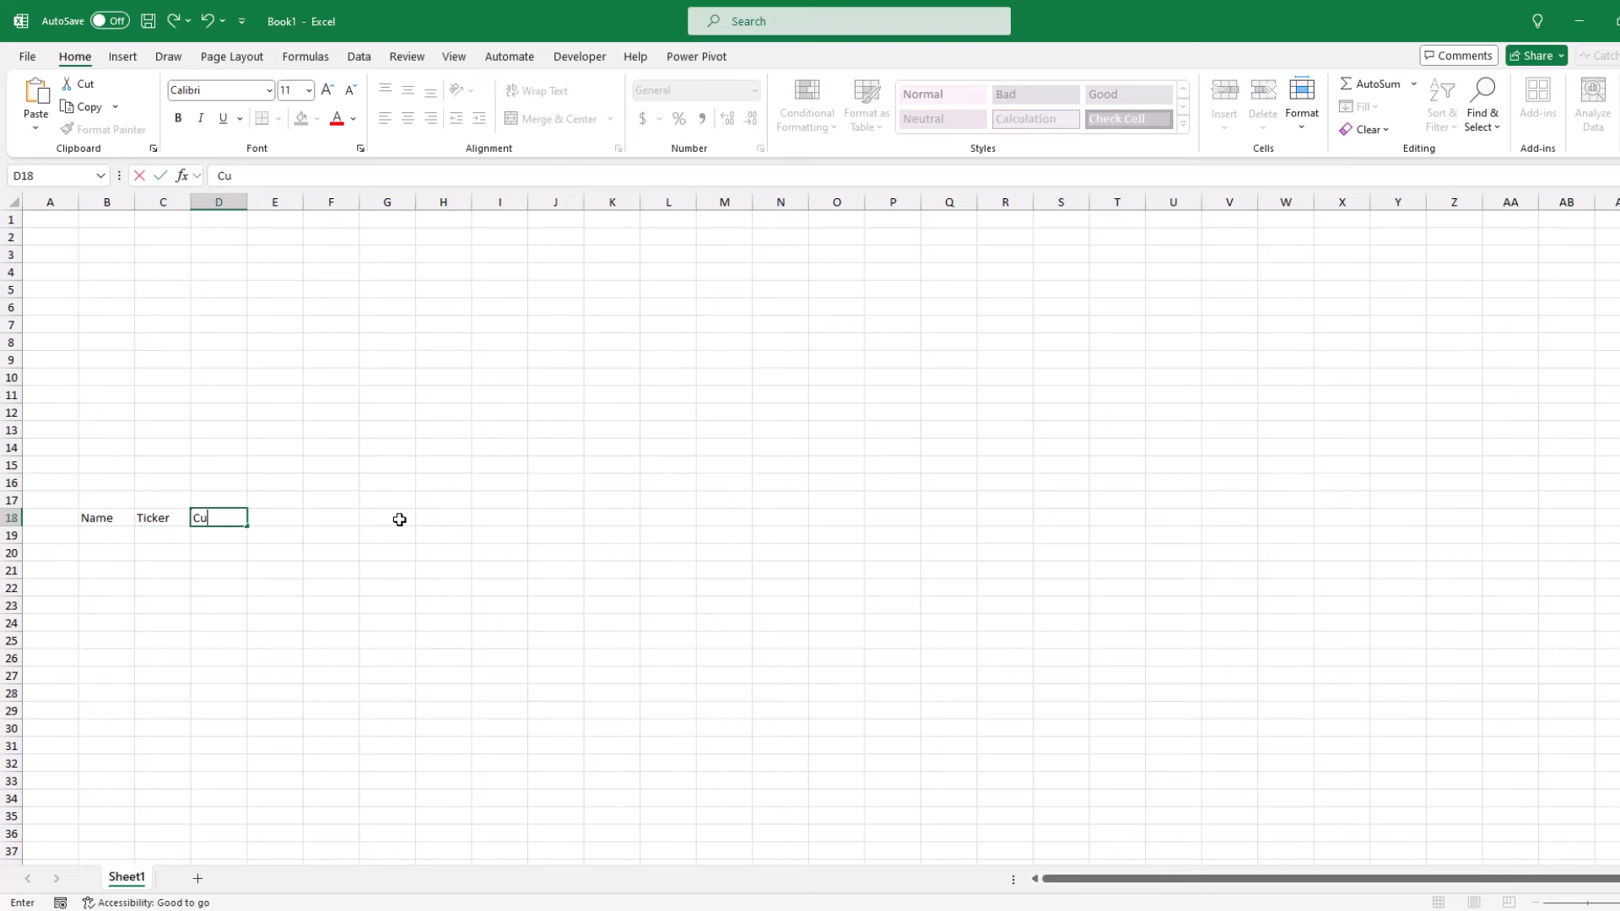
text(rrent Stock Price)
key(Tab)
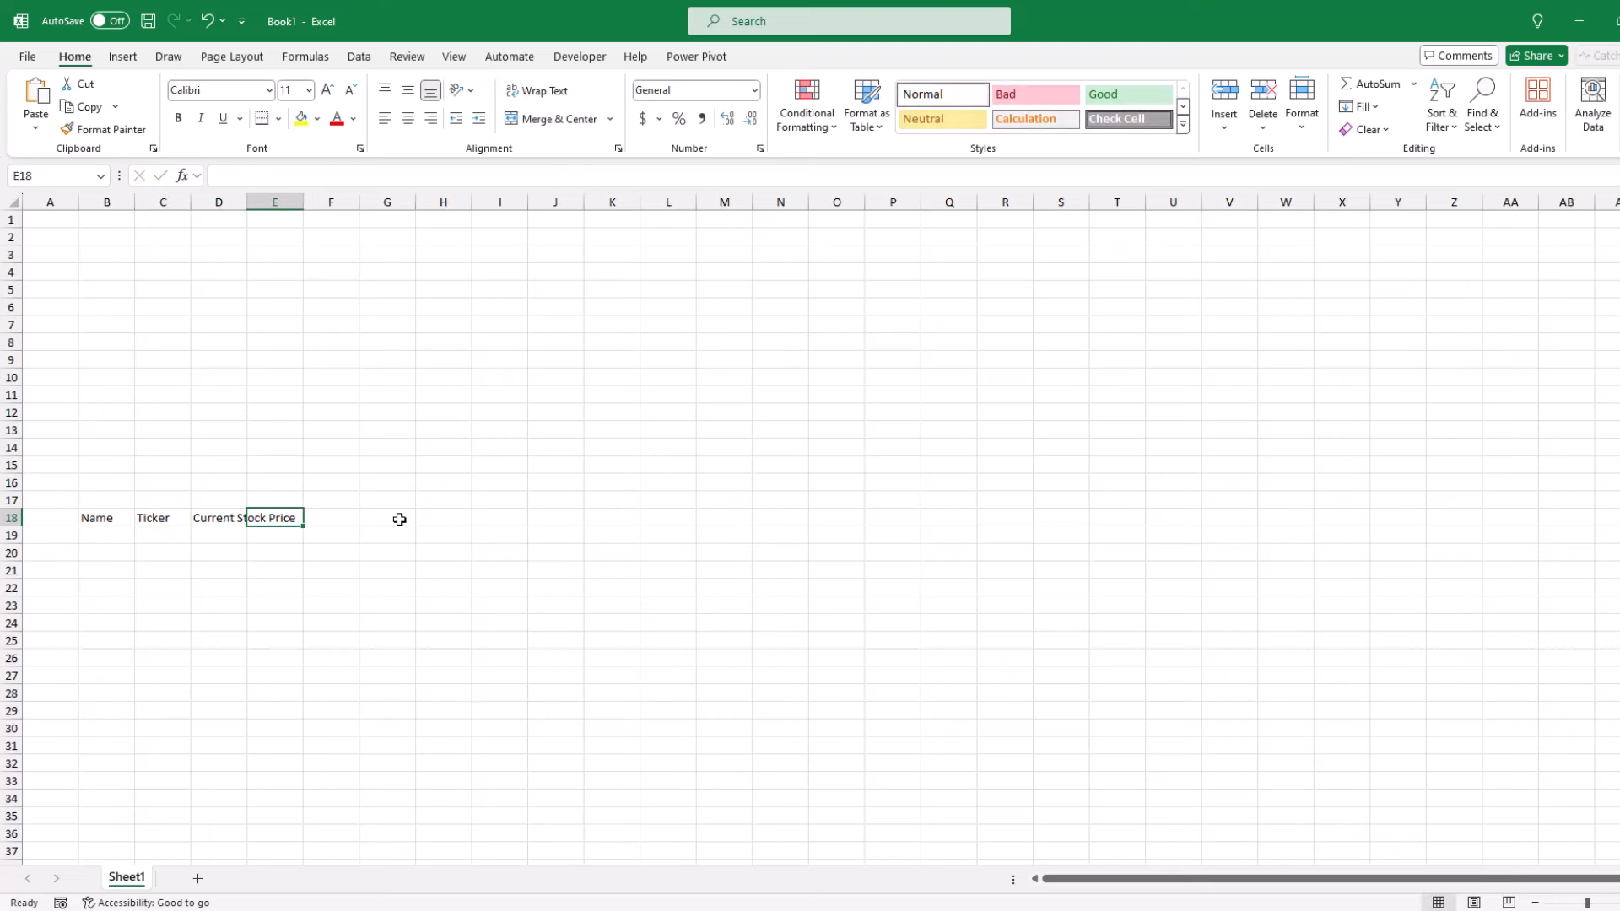
Add the headers Share, Purchase Price and Market Value in cells E18 to G18
text(Share)
key(Tab)
text(Pur)
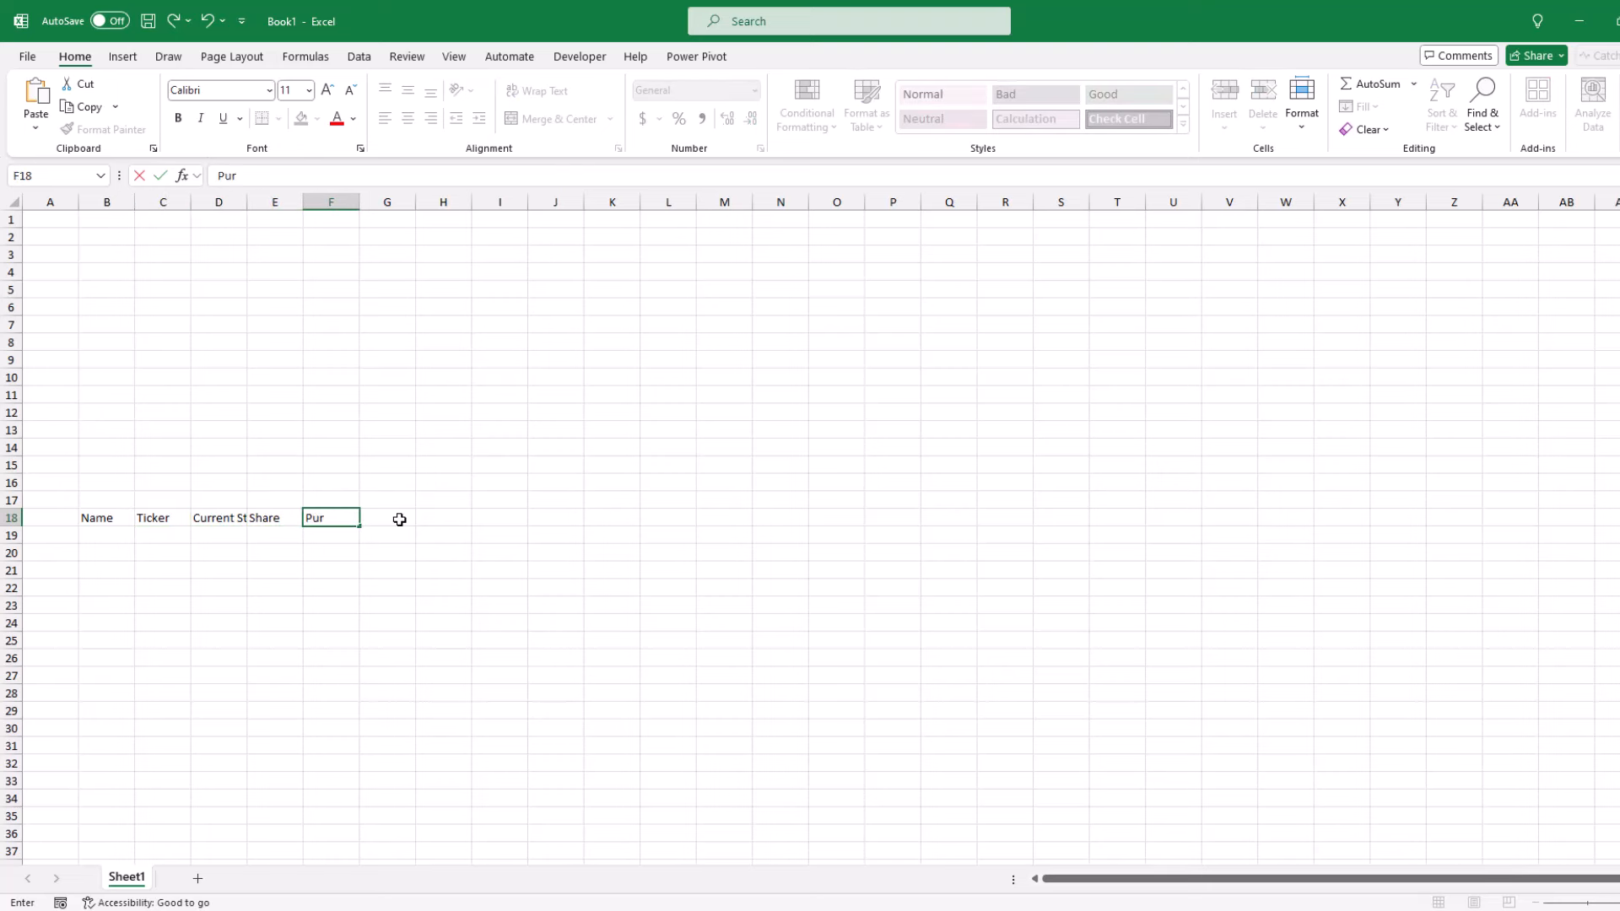
text(chase Price)
key(Tab)
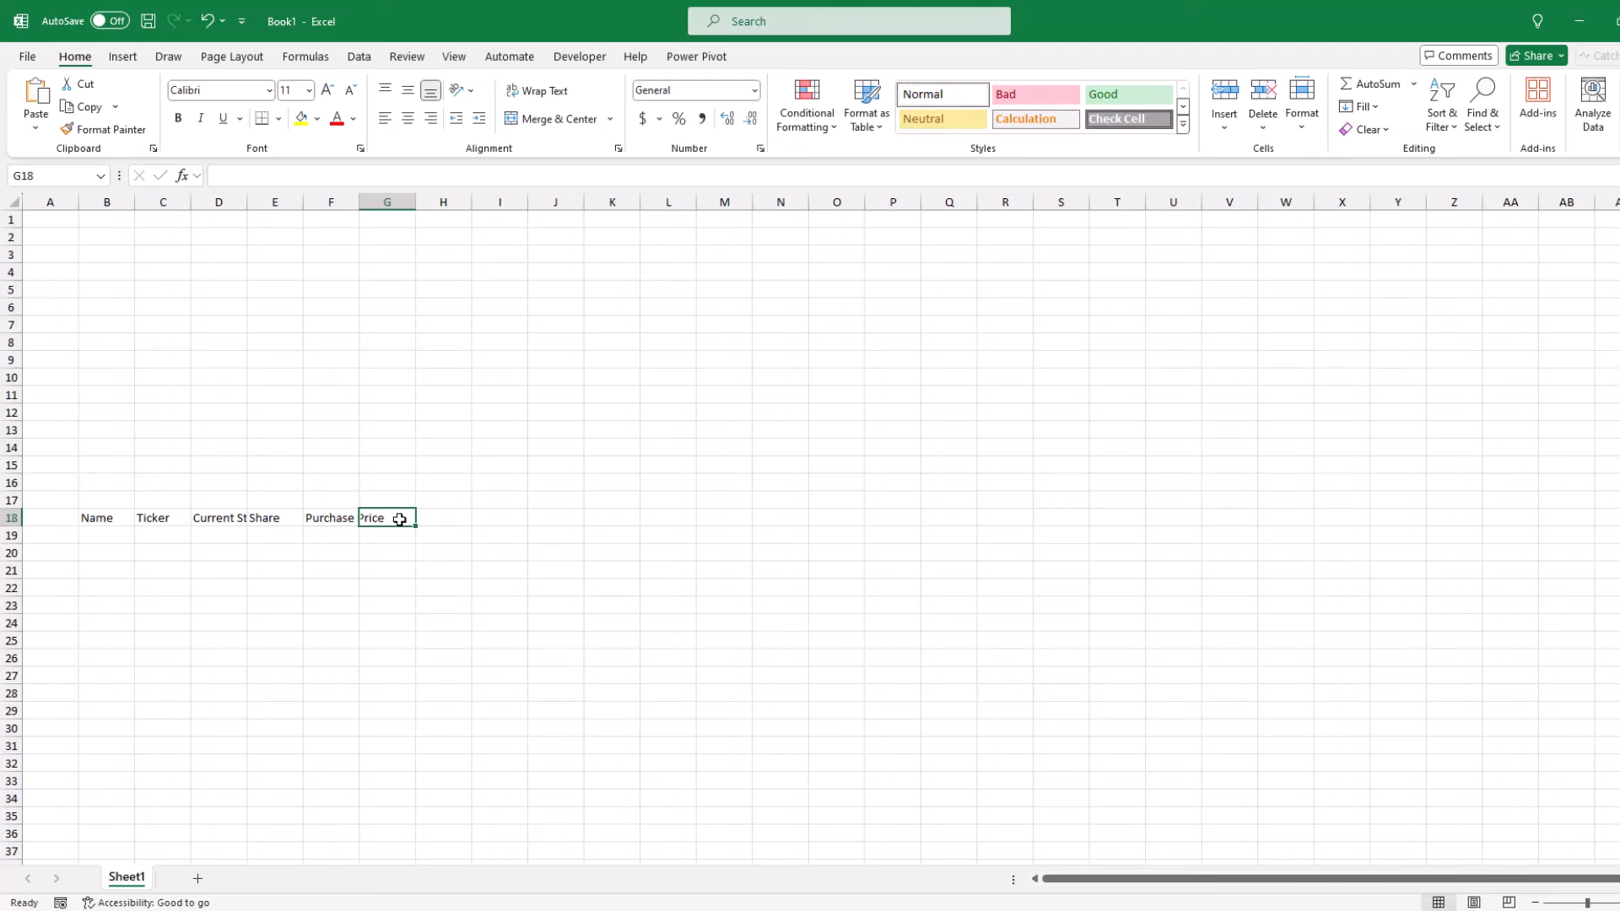
text(Maket)
key(BackSpace)
key(BackSpace)
key(BackSpace)
key(BackSpace)
key(BackSpace)
text(Market Value)
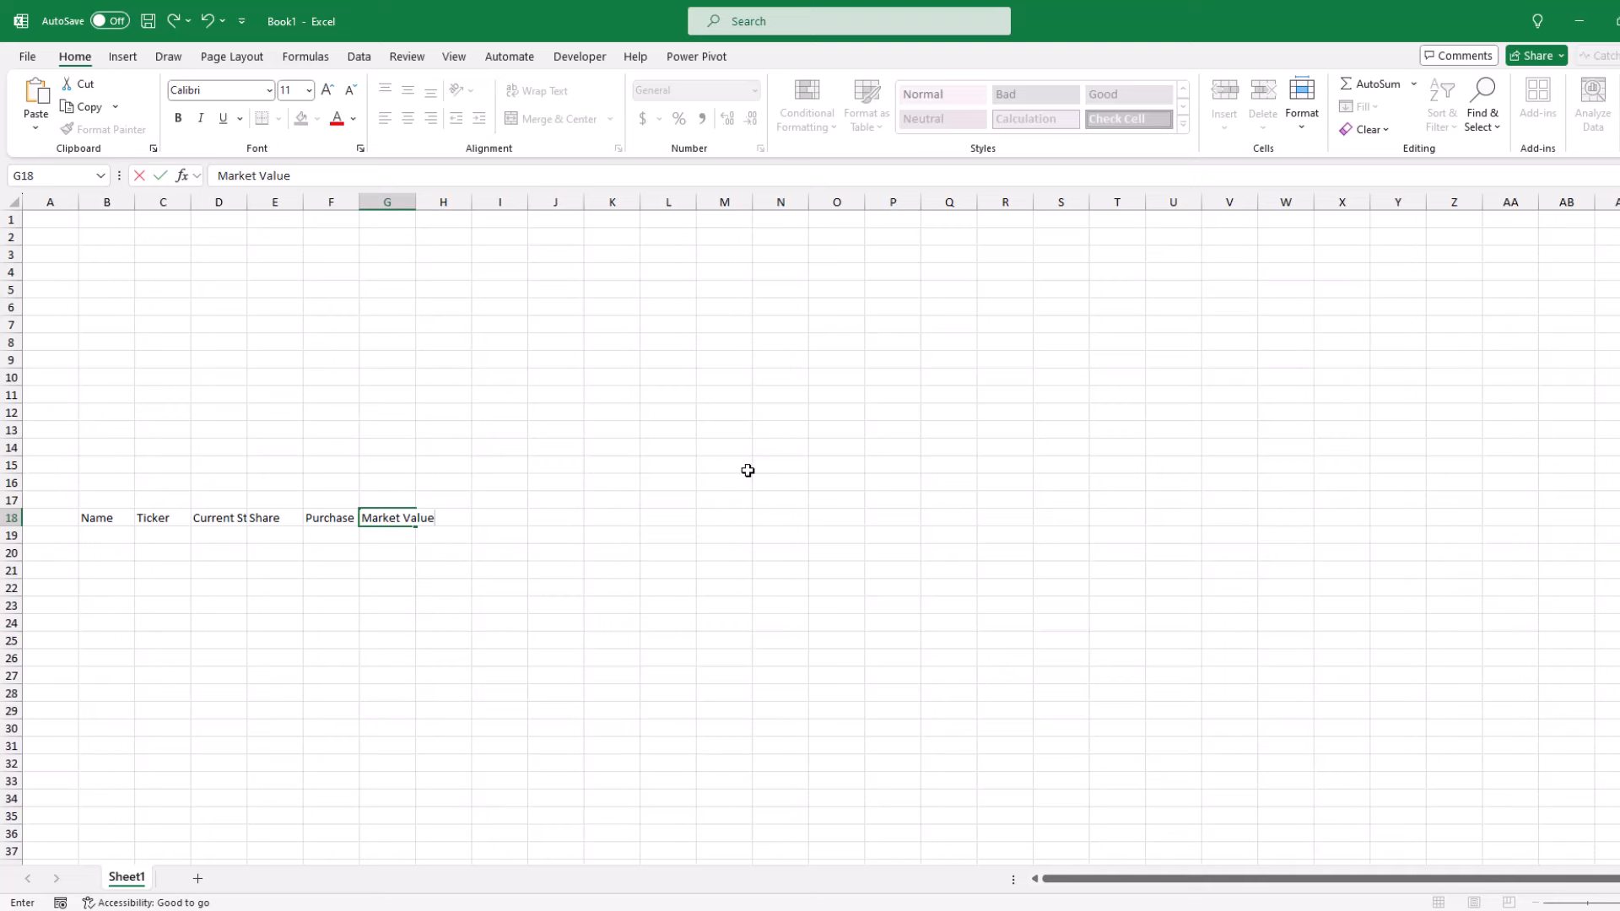
Add the headers Tax Basis, Total Return and Type in cells H18 to J18
key(Tab)
text(Tax Basis)
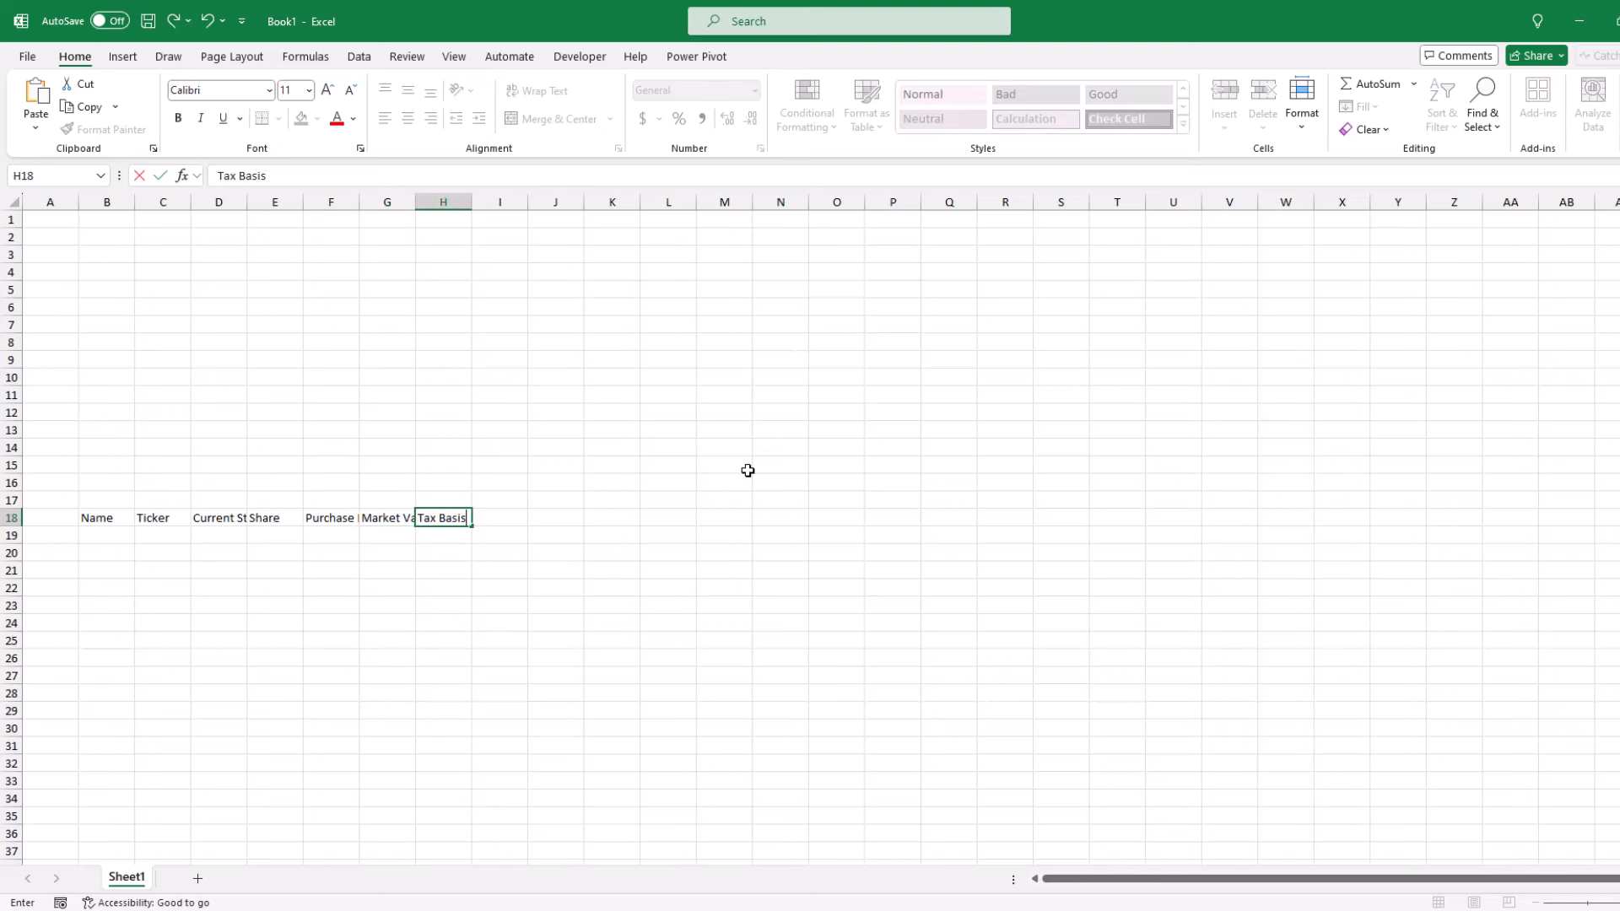
key(Tab)
text(Total Return)
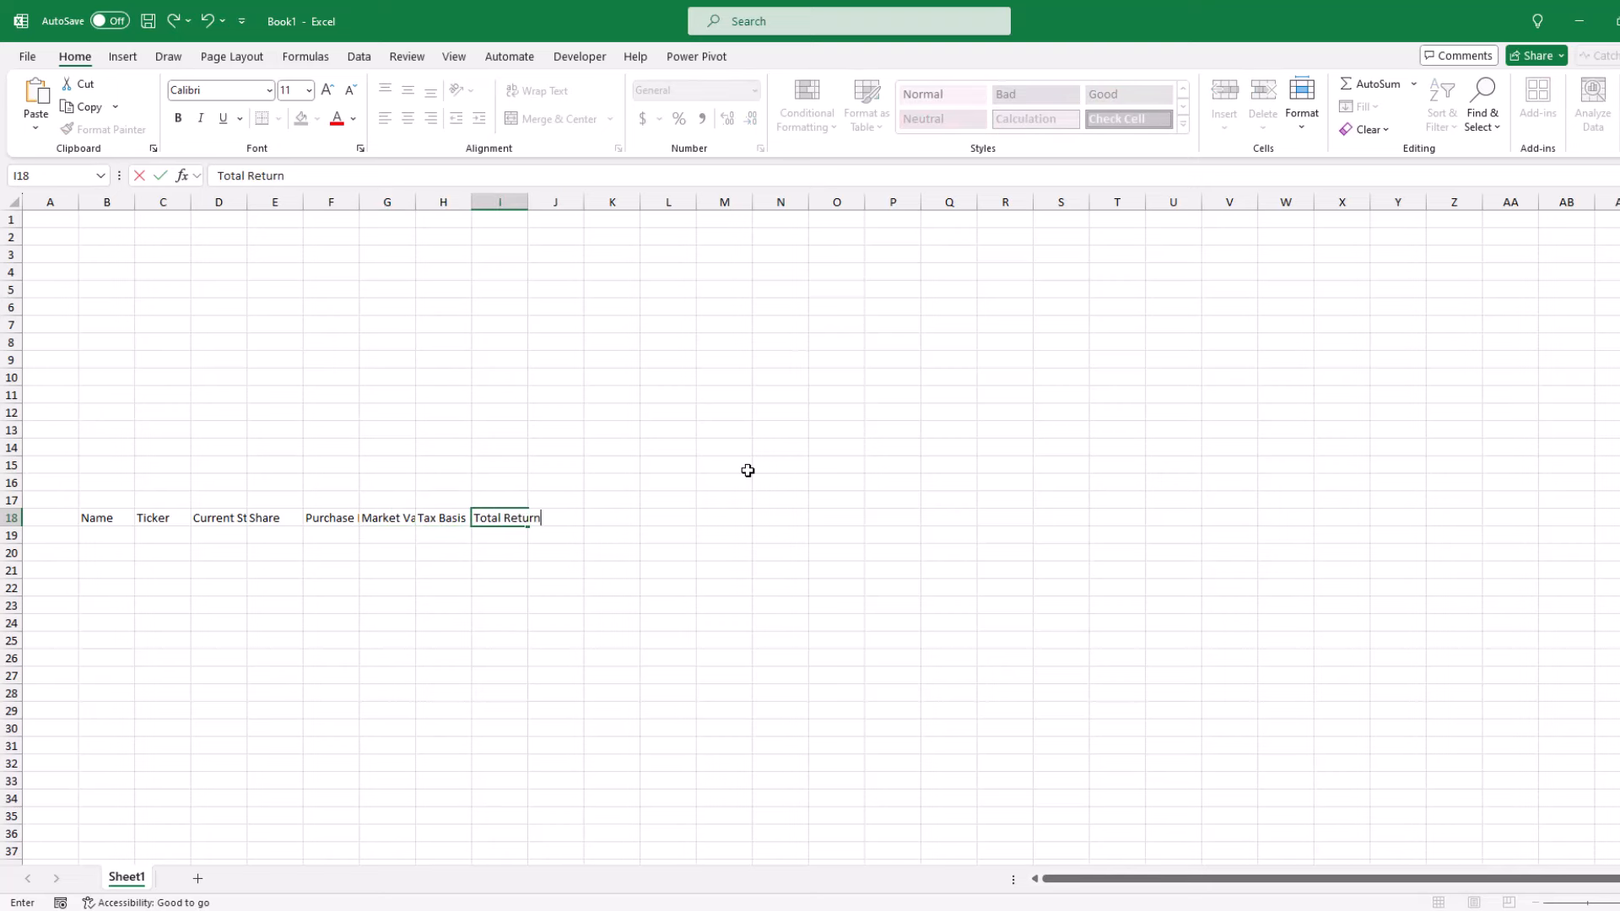
key(Tab)
text(Type)
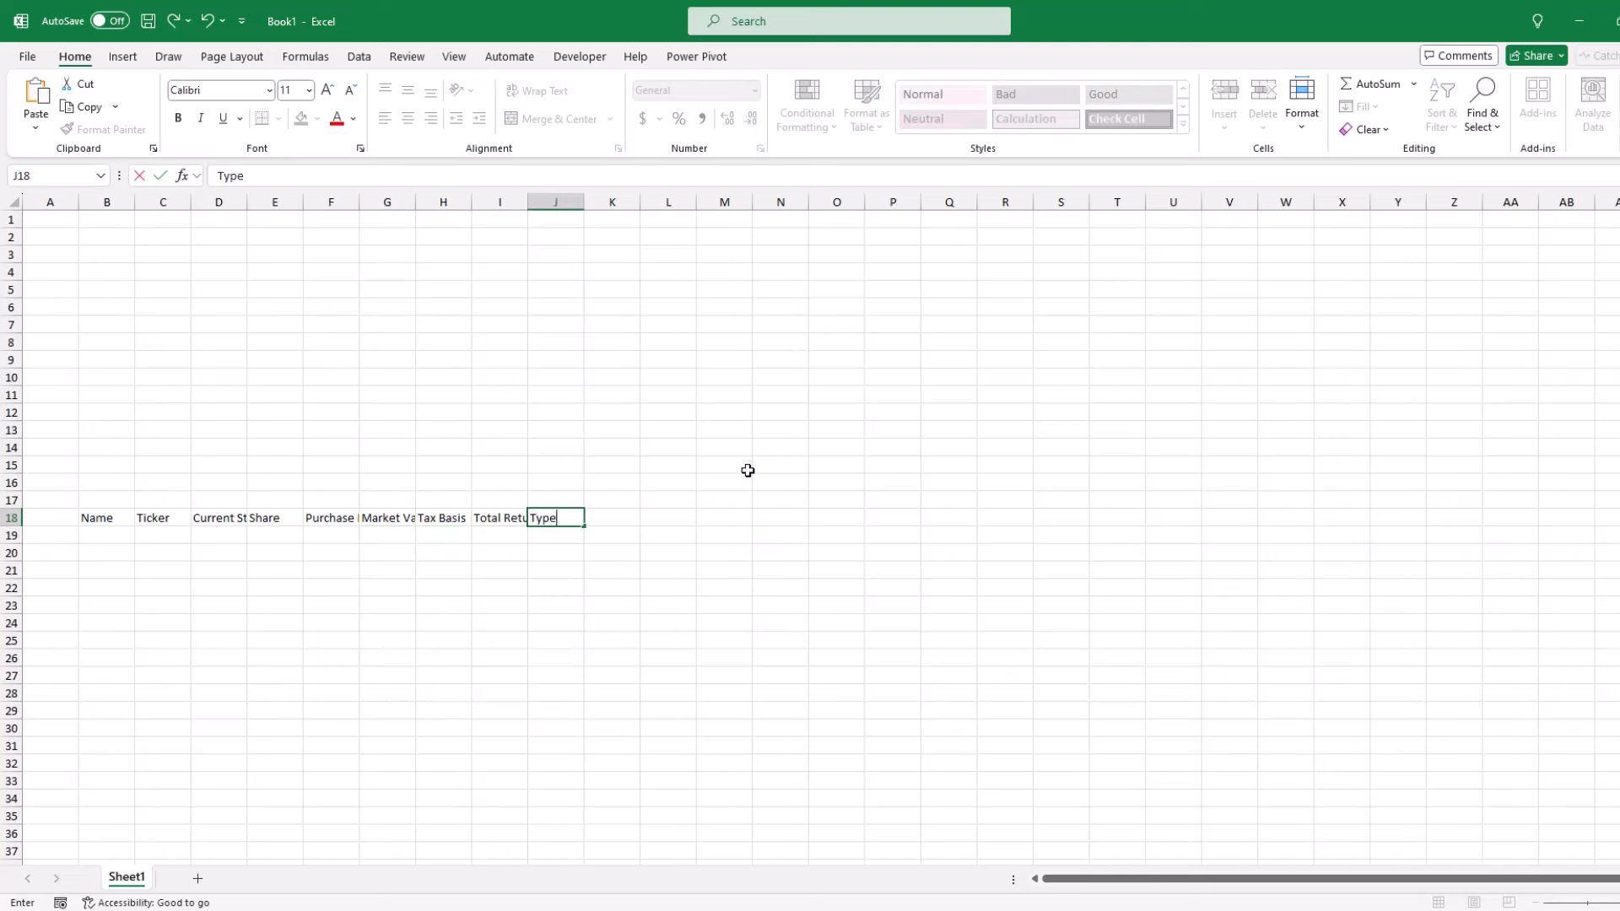
Widen the table columns so the header labels fit, and fill header cells B18:J18 with dark gray
drag(480, 200, 580, 200)
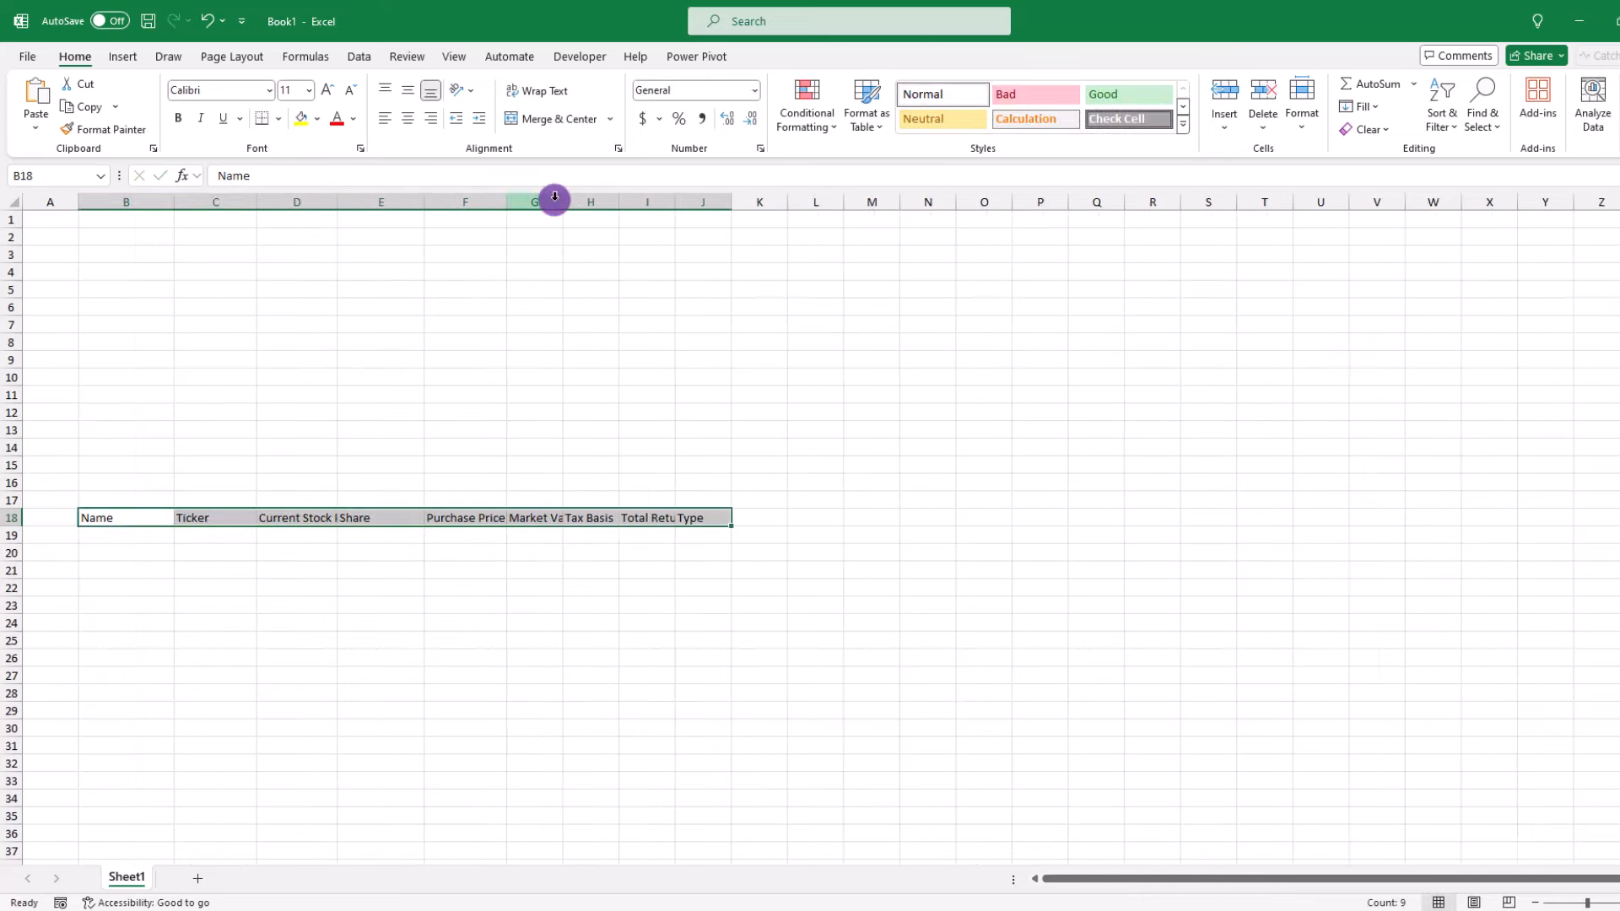
drag(636, 200, 696, 200)
drag(751, 200, 872, 200)
drag(580, 200, 616, 200)
drag(509, 200, 547, 199)
drag(339, 199, 397, 200)
click(317, 118)
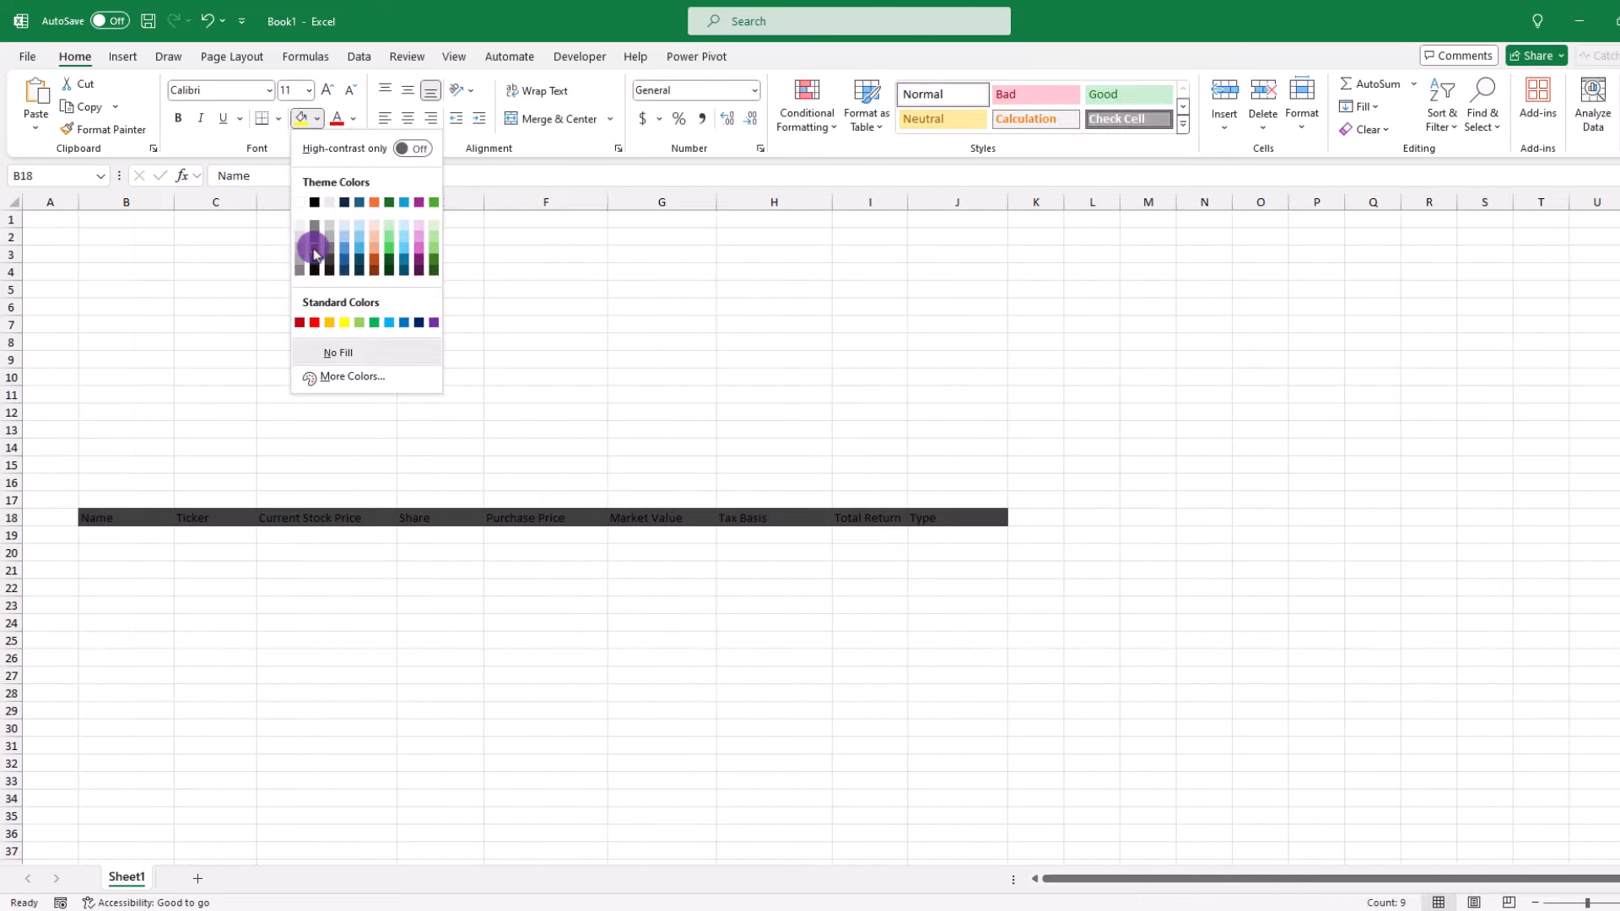
click(314, 253)
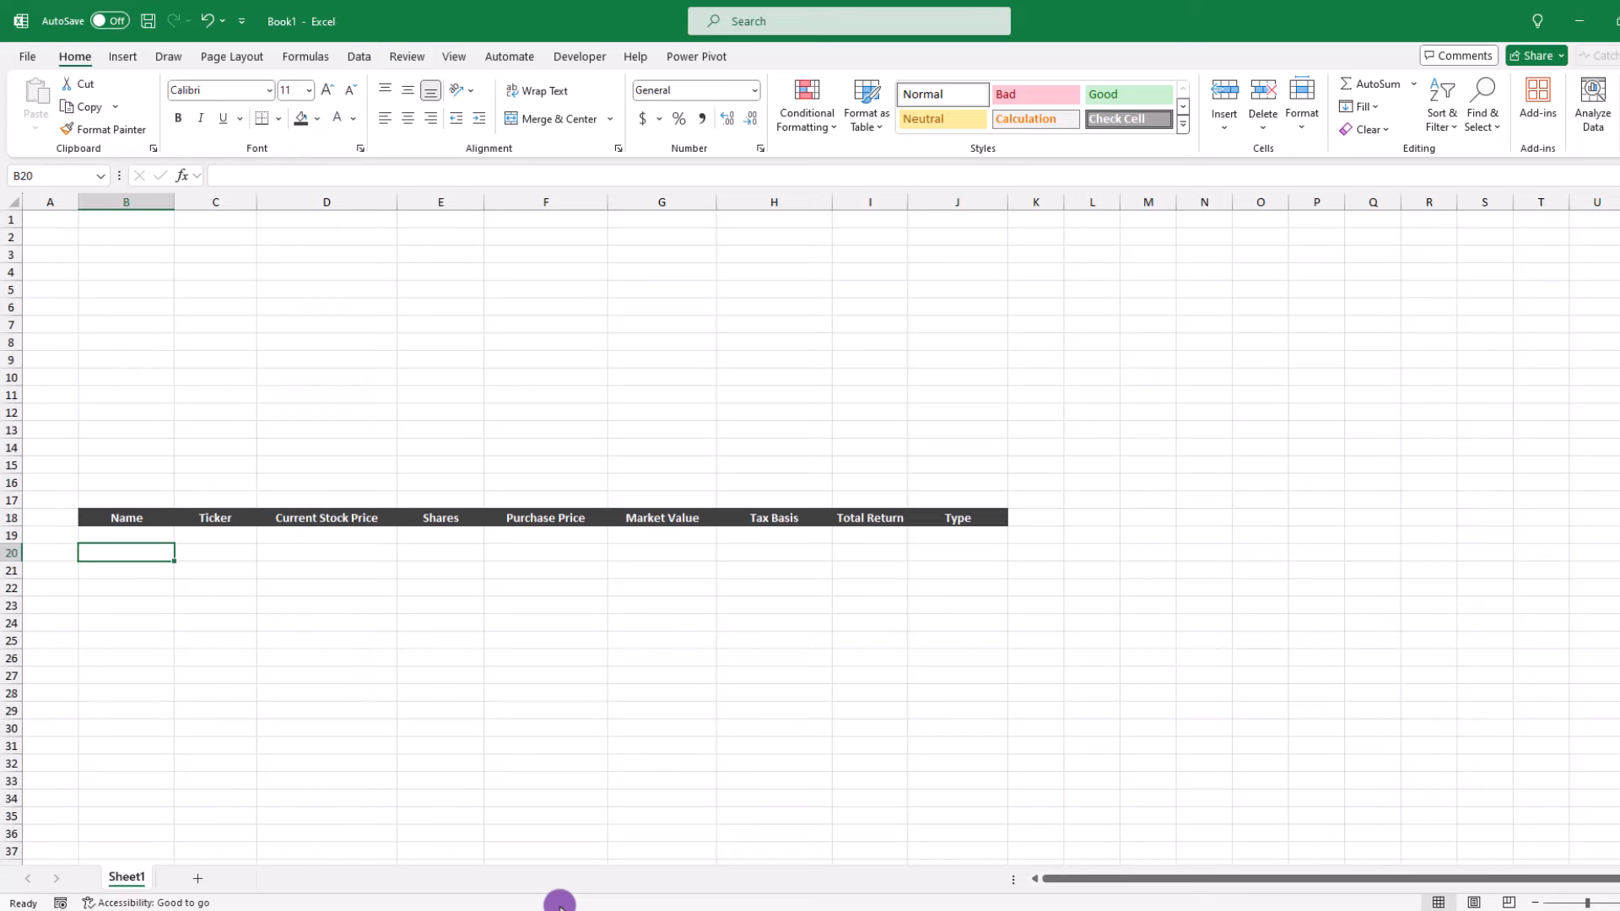
Enter Microsoft in B20 and convert it to the Stocks data type, choosing the Nasdaq-listed MICROSOFT CORPORATION match
text(Mic)
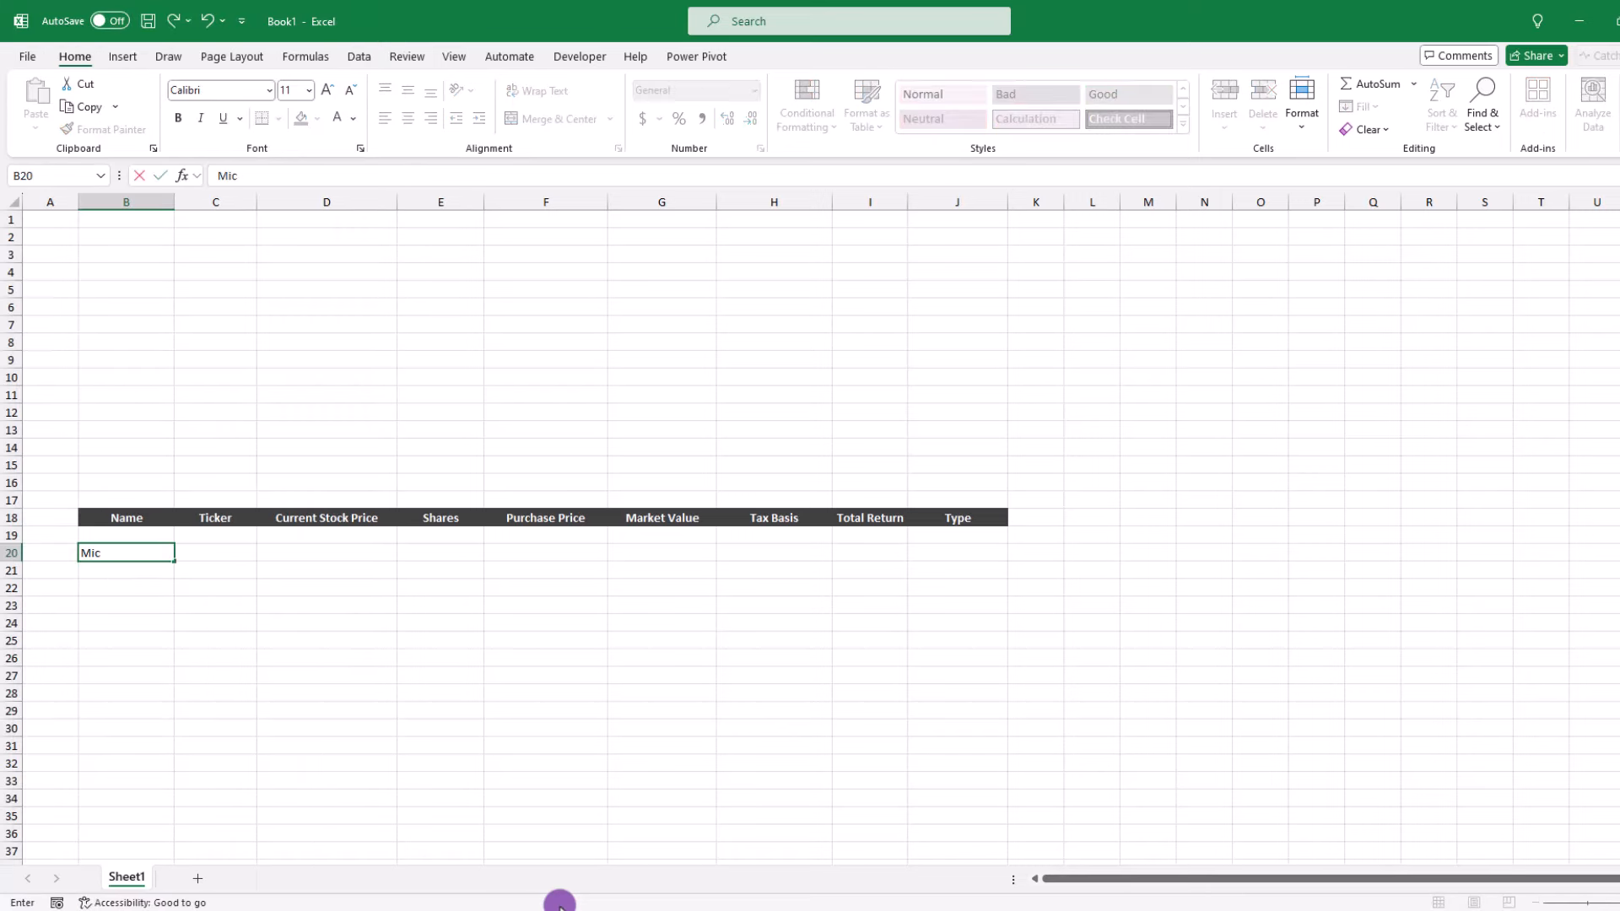
text(rosoft)
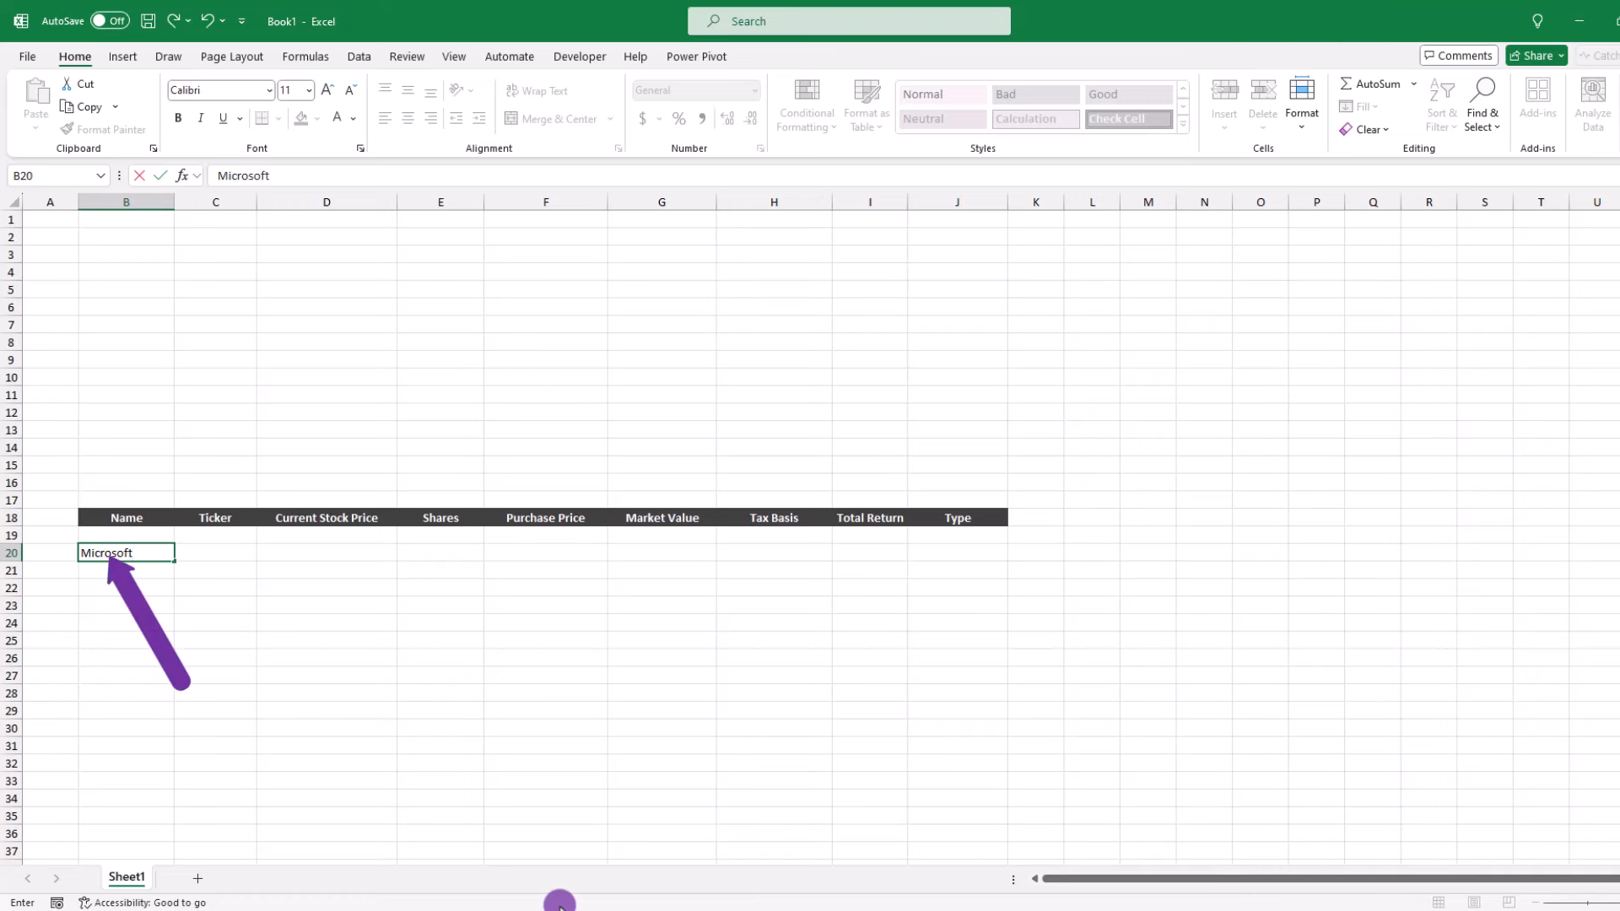
key(ctrl+Return)
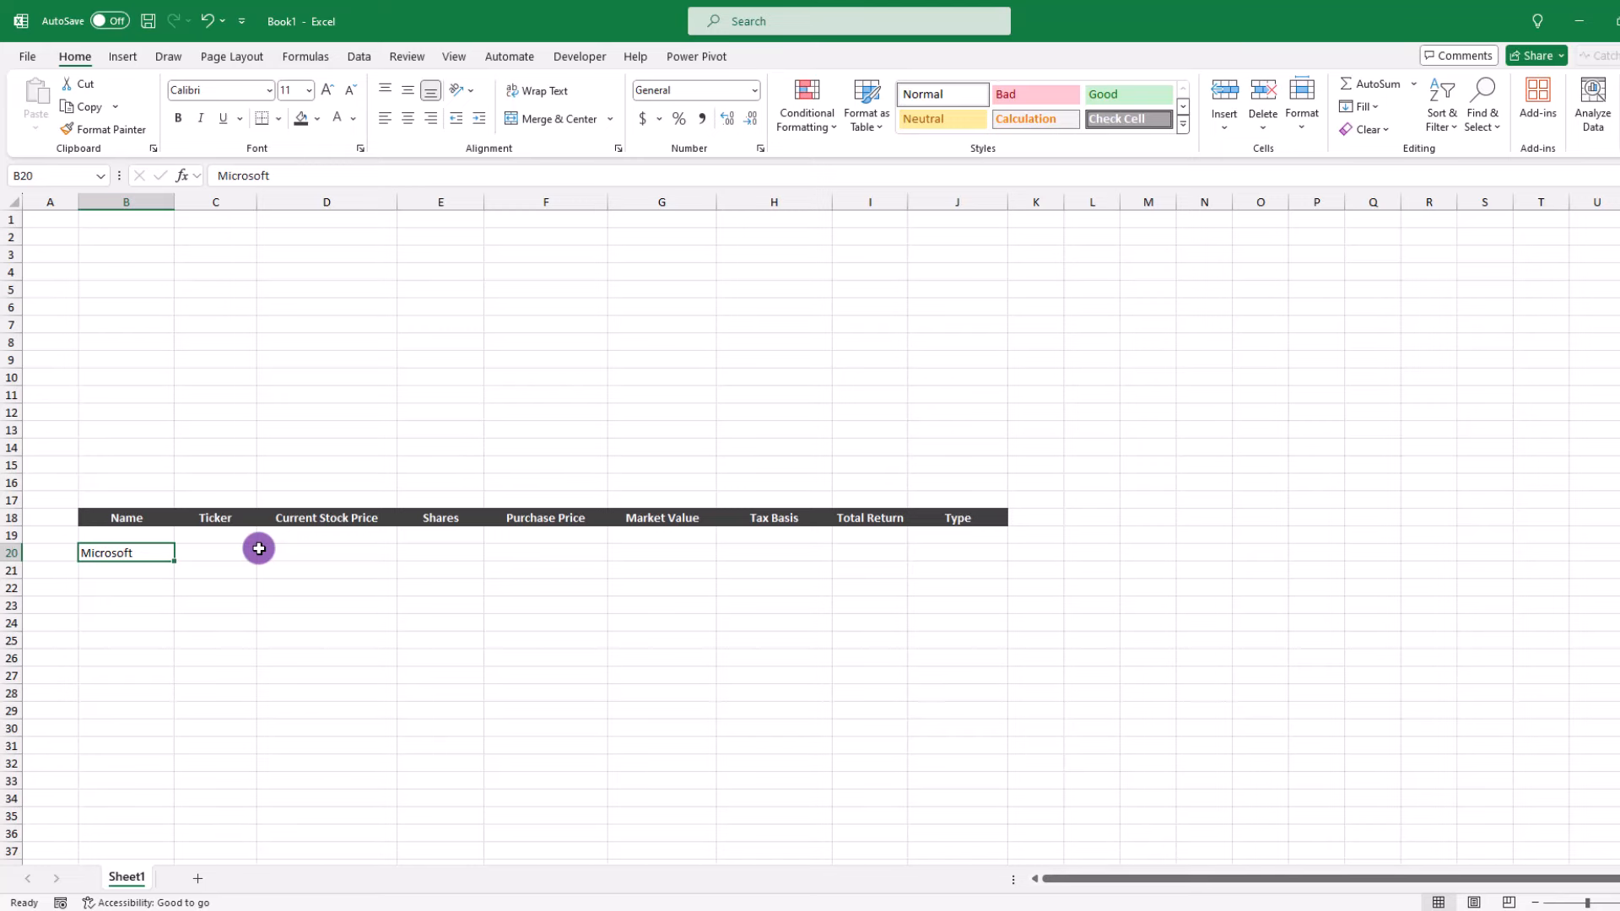
click(363, 57)
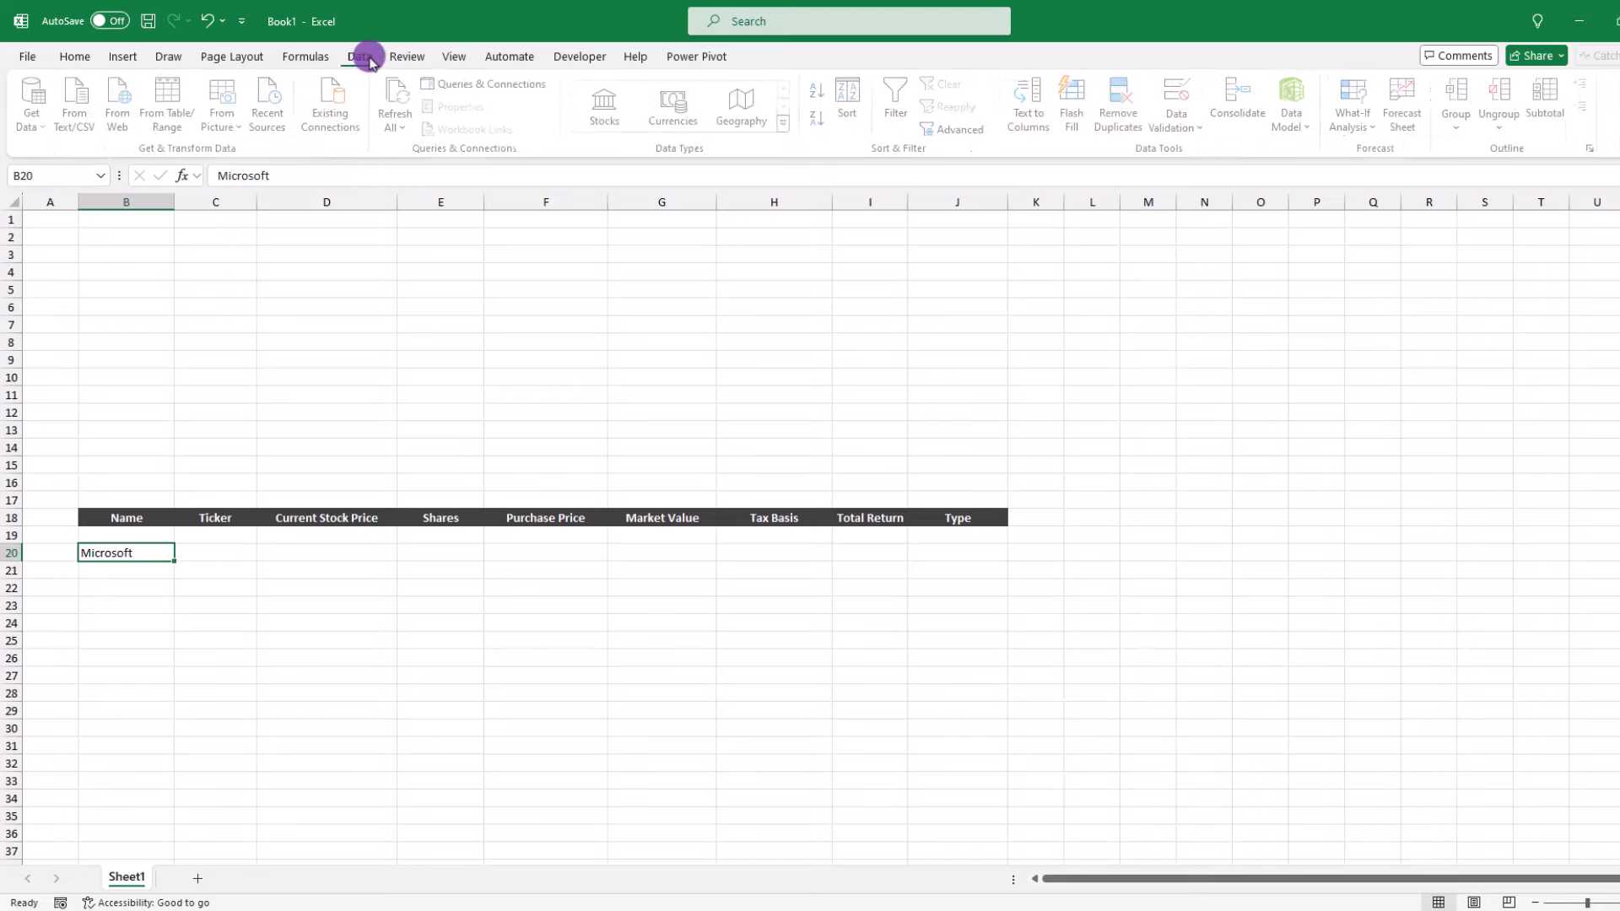
click(609, 105)
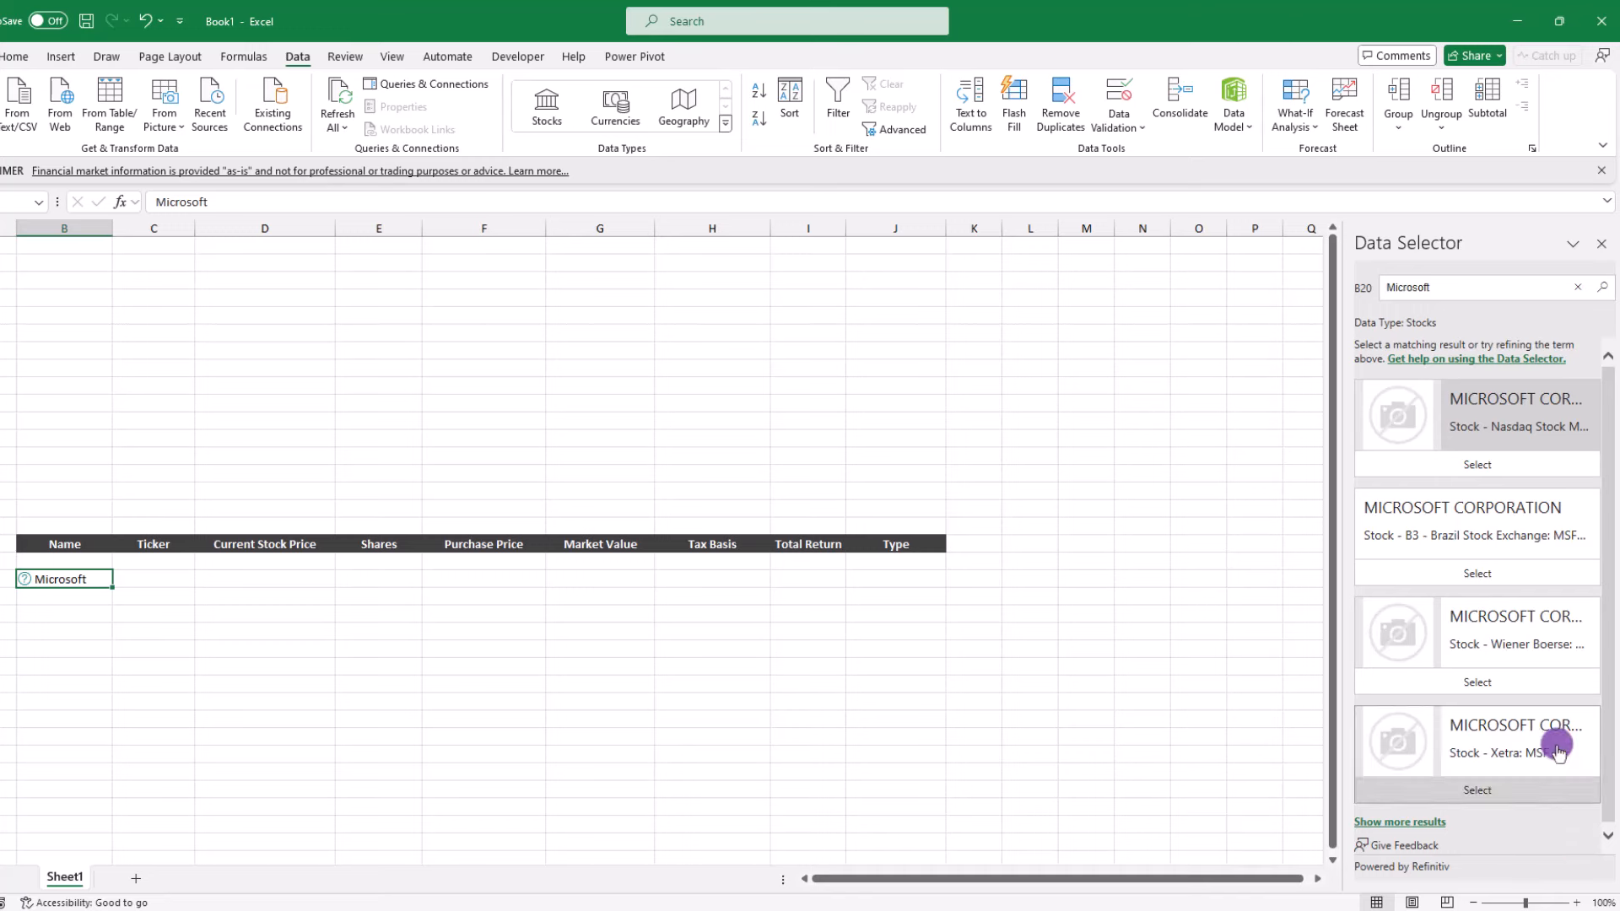
click(1523, 403)
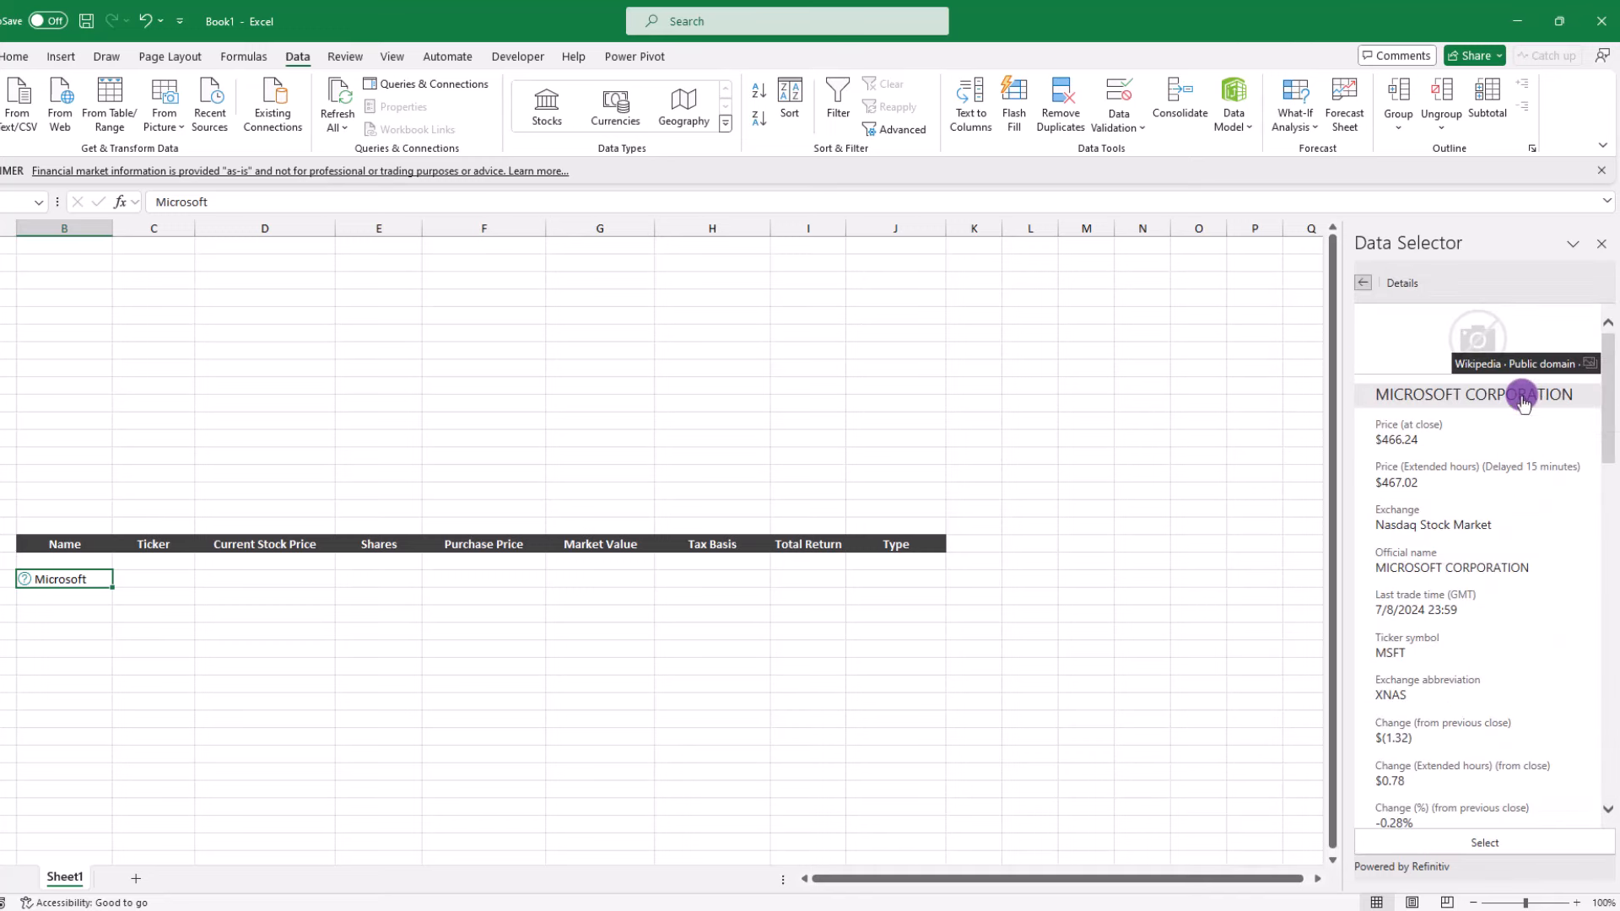
click(1510, 843)
Enter the ticker msft in B22 and convert it to the Stocks data type
click(52, 614)
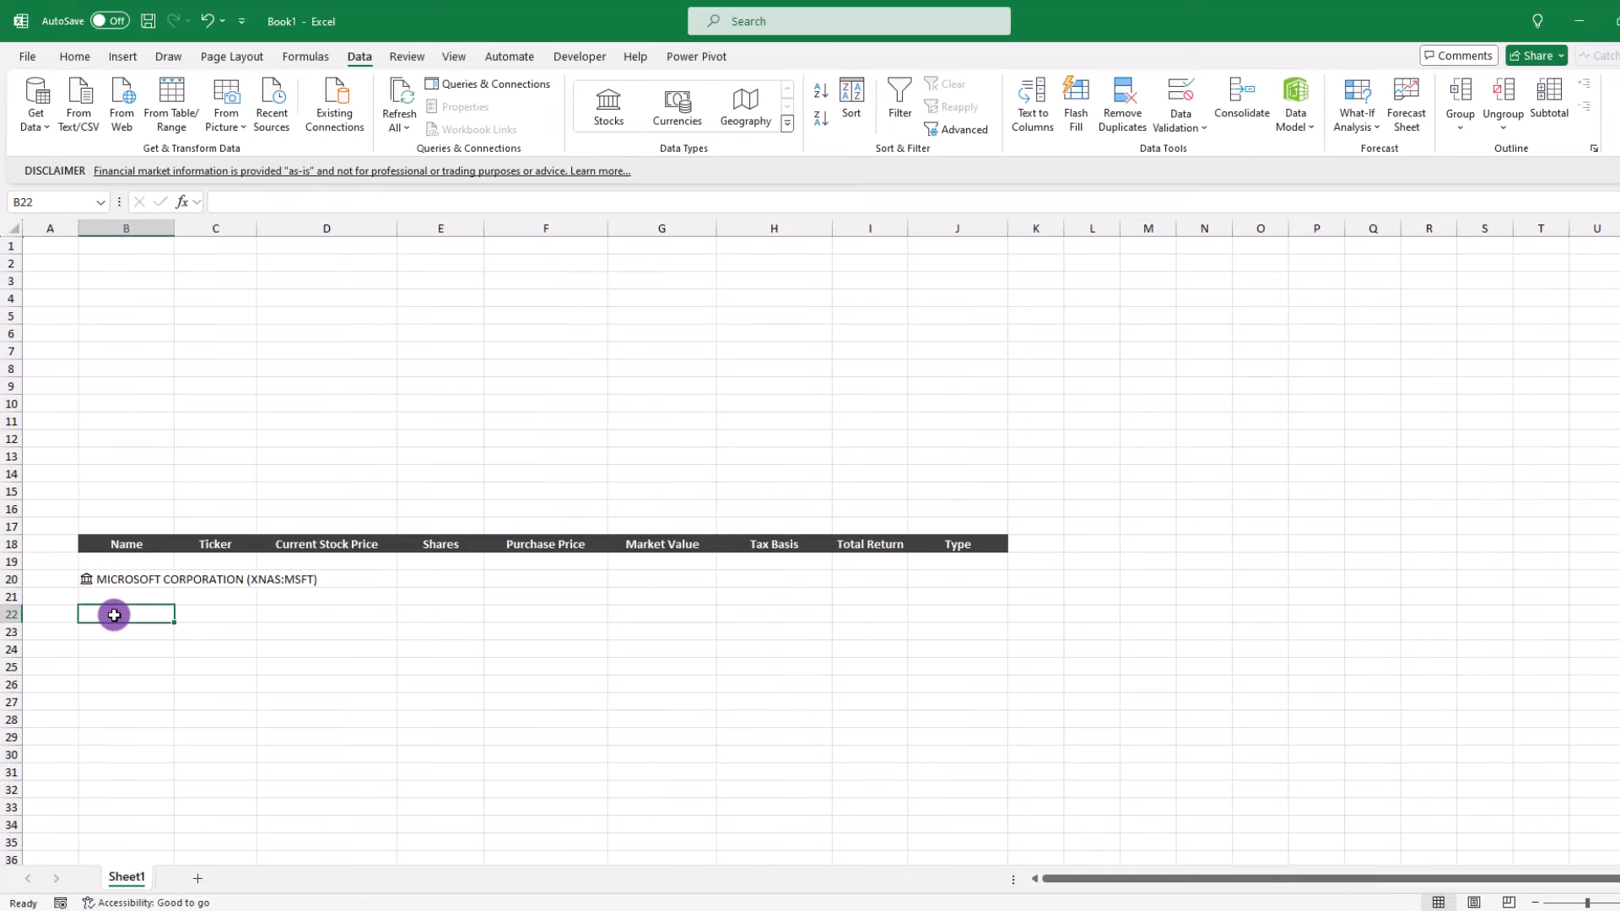
text(msft)
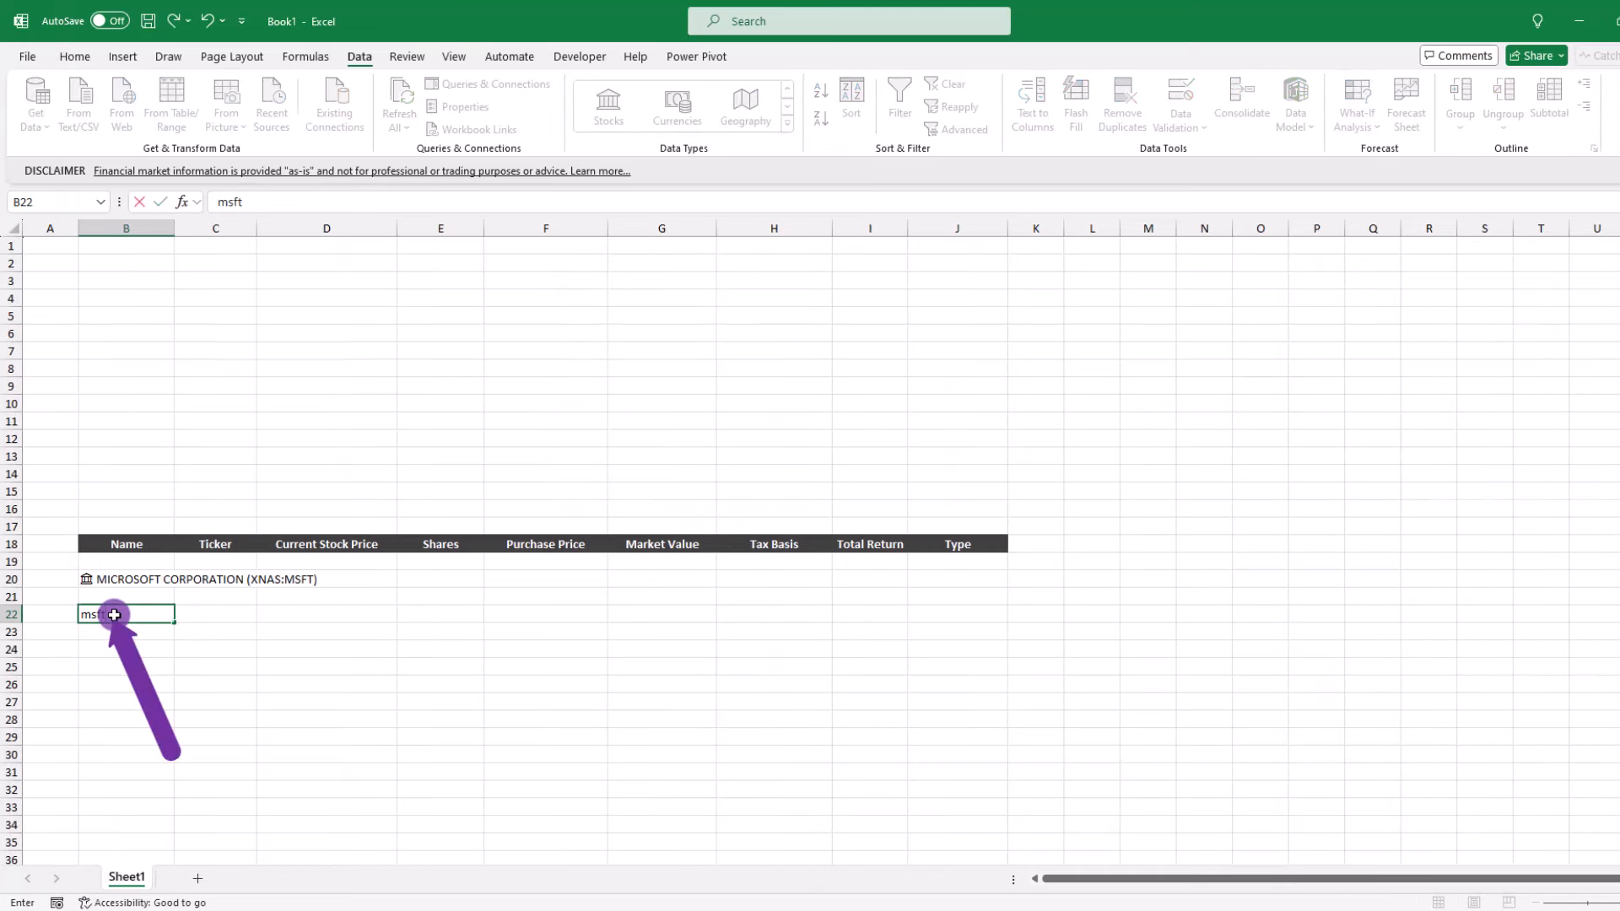
key(Return)
click(116, 614)
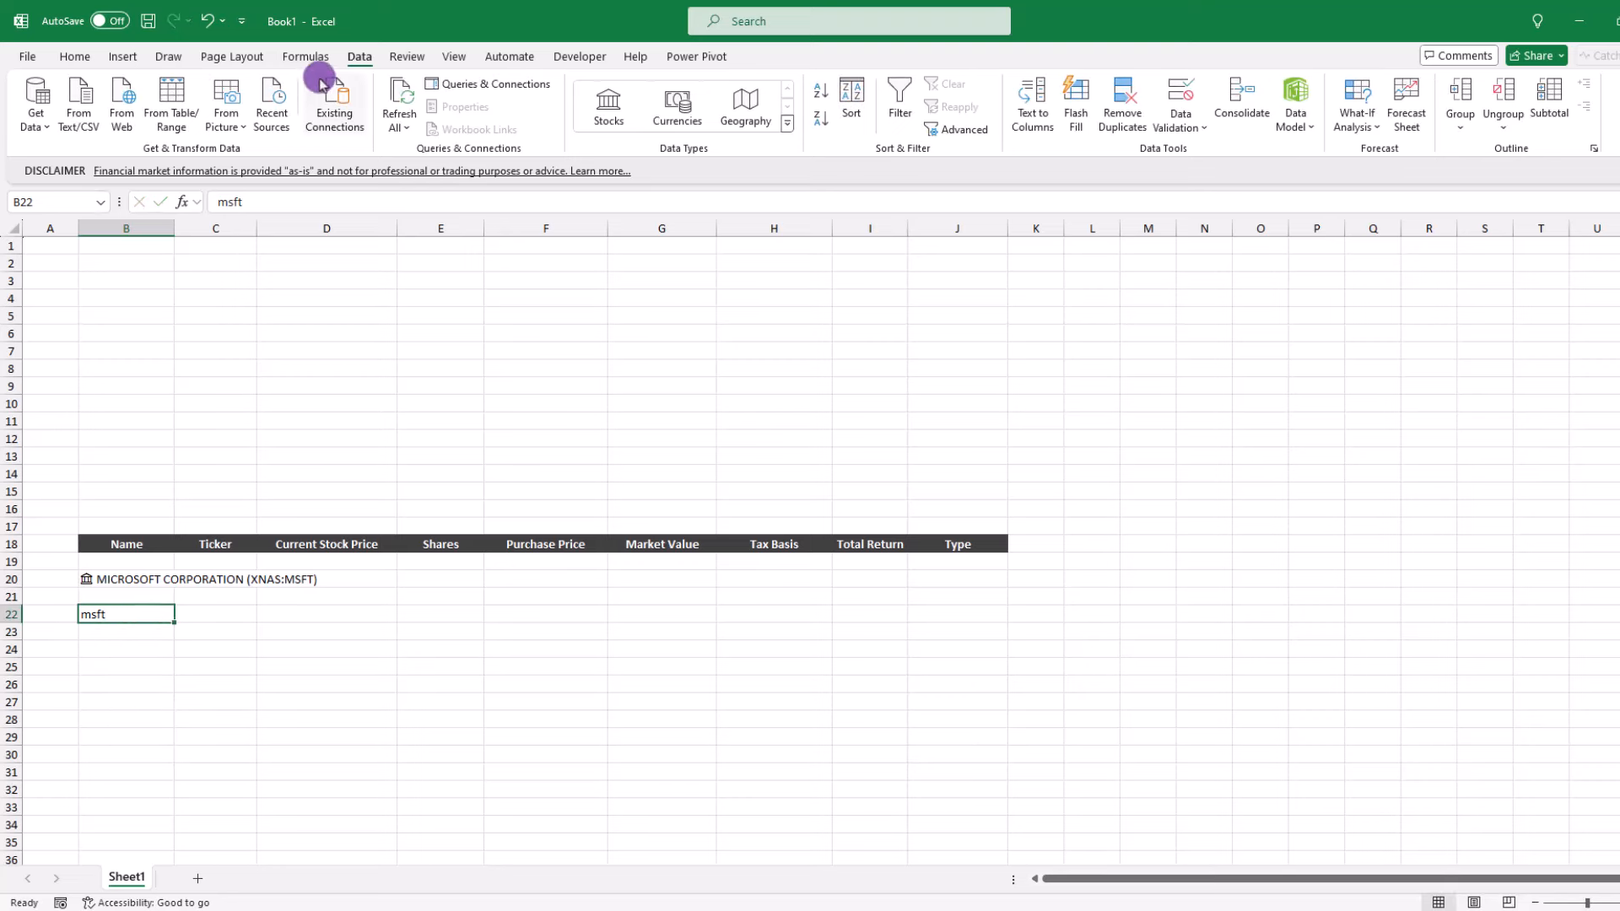
click(607, 109)
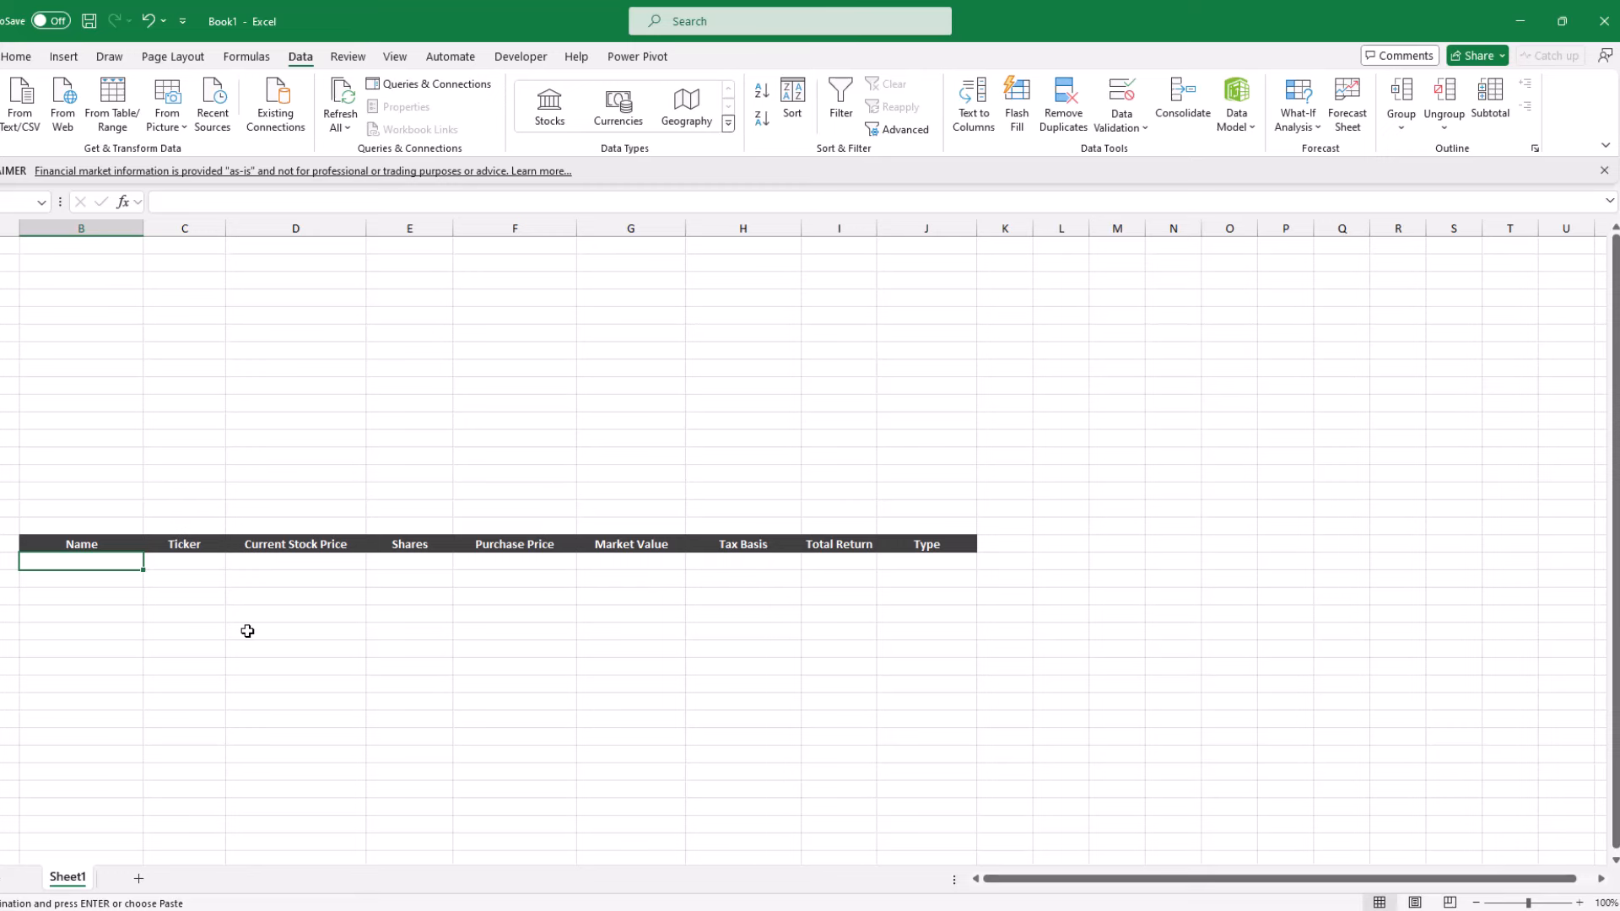
Paste the prepared list of eleven stocks, from MICROSOFT CORPORATION to SALESFORCE, INC., into B19:B29 and widen the Name column to fit
text(MICROSOFT CORPORATION (XNAS:MSFT) ALPHABET INC. (XNAS:GOOG) THE COCA-COLA COMPANY (XNYS:KO) AMAZON.COM, INC. (XNAS:AMZN) THE PROCTER & GAMBLE COMPANY (XNYS:PG) 3M COMPANY (XNYS:MMM) NVIDIA CORPORATION (XNAS:NVDA) THE HOME DEPOT, INC. (XNYS:HD) Dow Inc. (XNYS:DOW) NIKE, INC. (XNYS:NKE) SALESFORCE, INC. (XNYS:CRM))
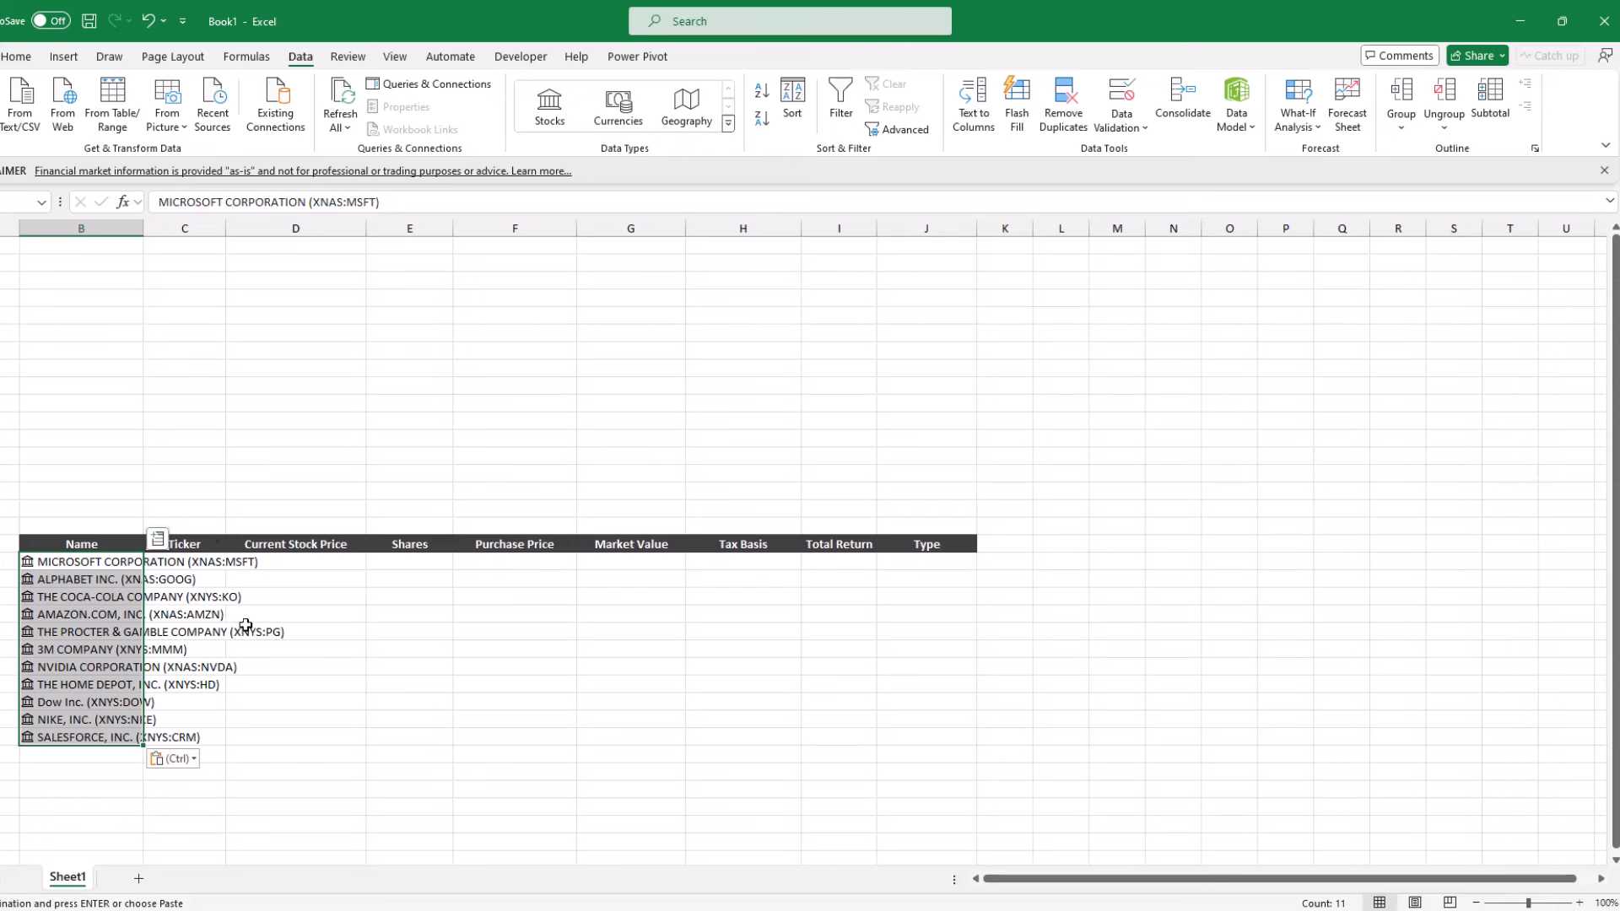
click(223, 562)
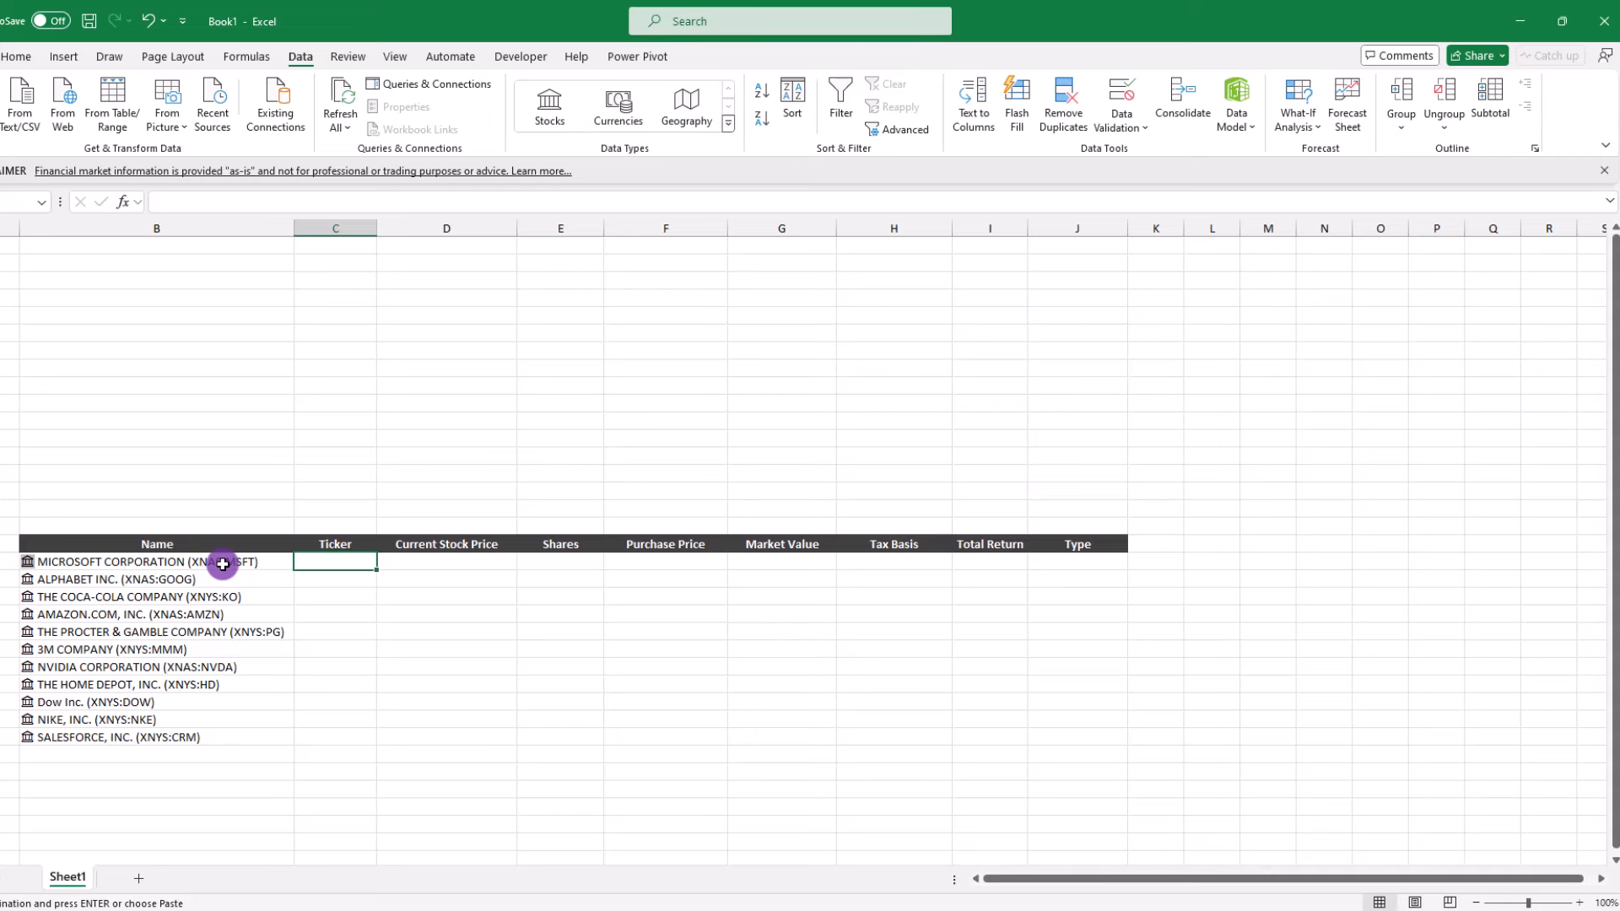
Extract Microsoft's Ticker symbol field from B19 into C19 and fill the formula down to C29
click(222, 564)
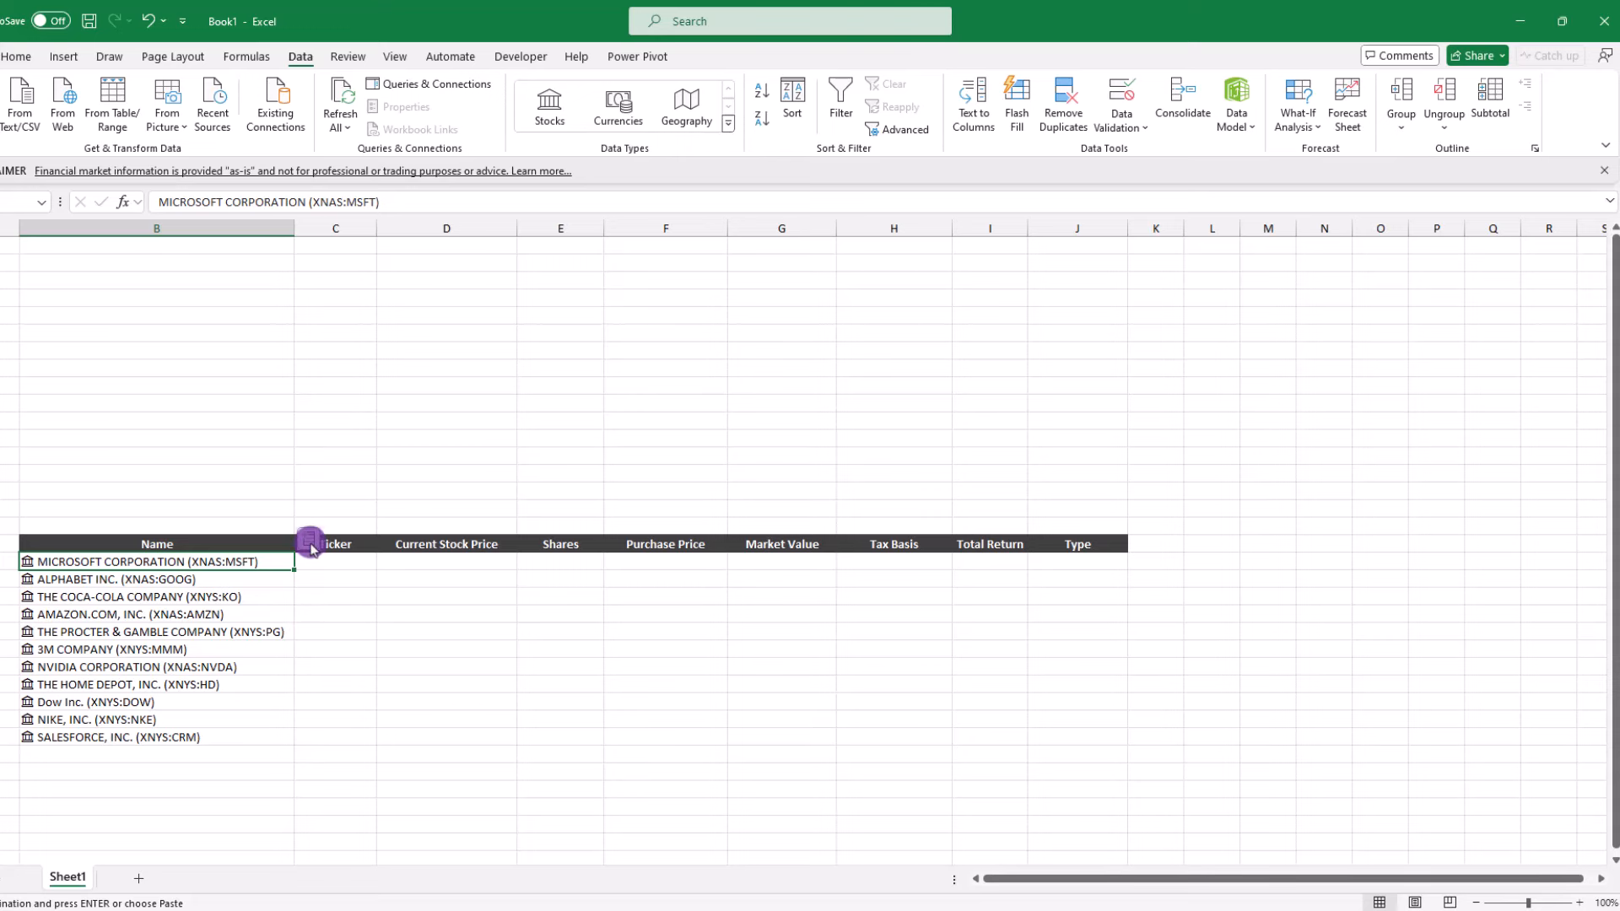
click(308, 540)
scroll(391, 367, down, 2)
scroll(383, 369, down, 4)
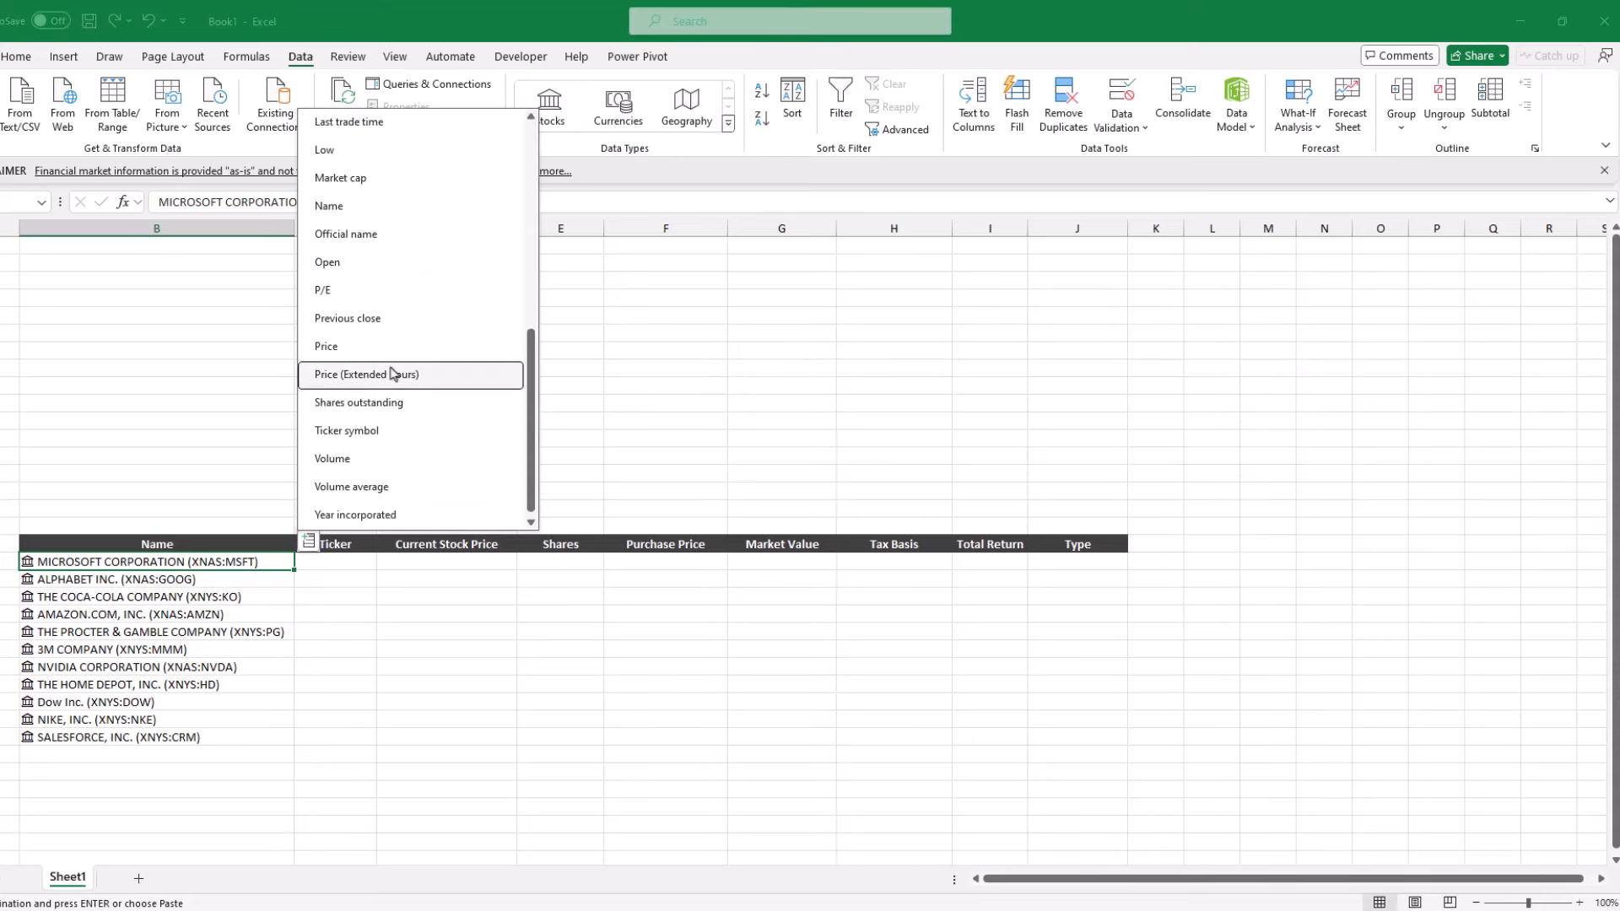
click(361, 432)
click(350, 560)
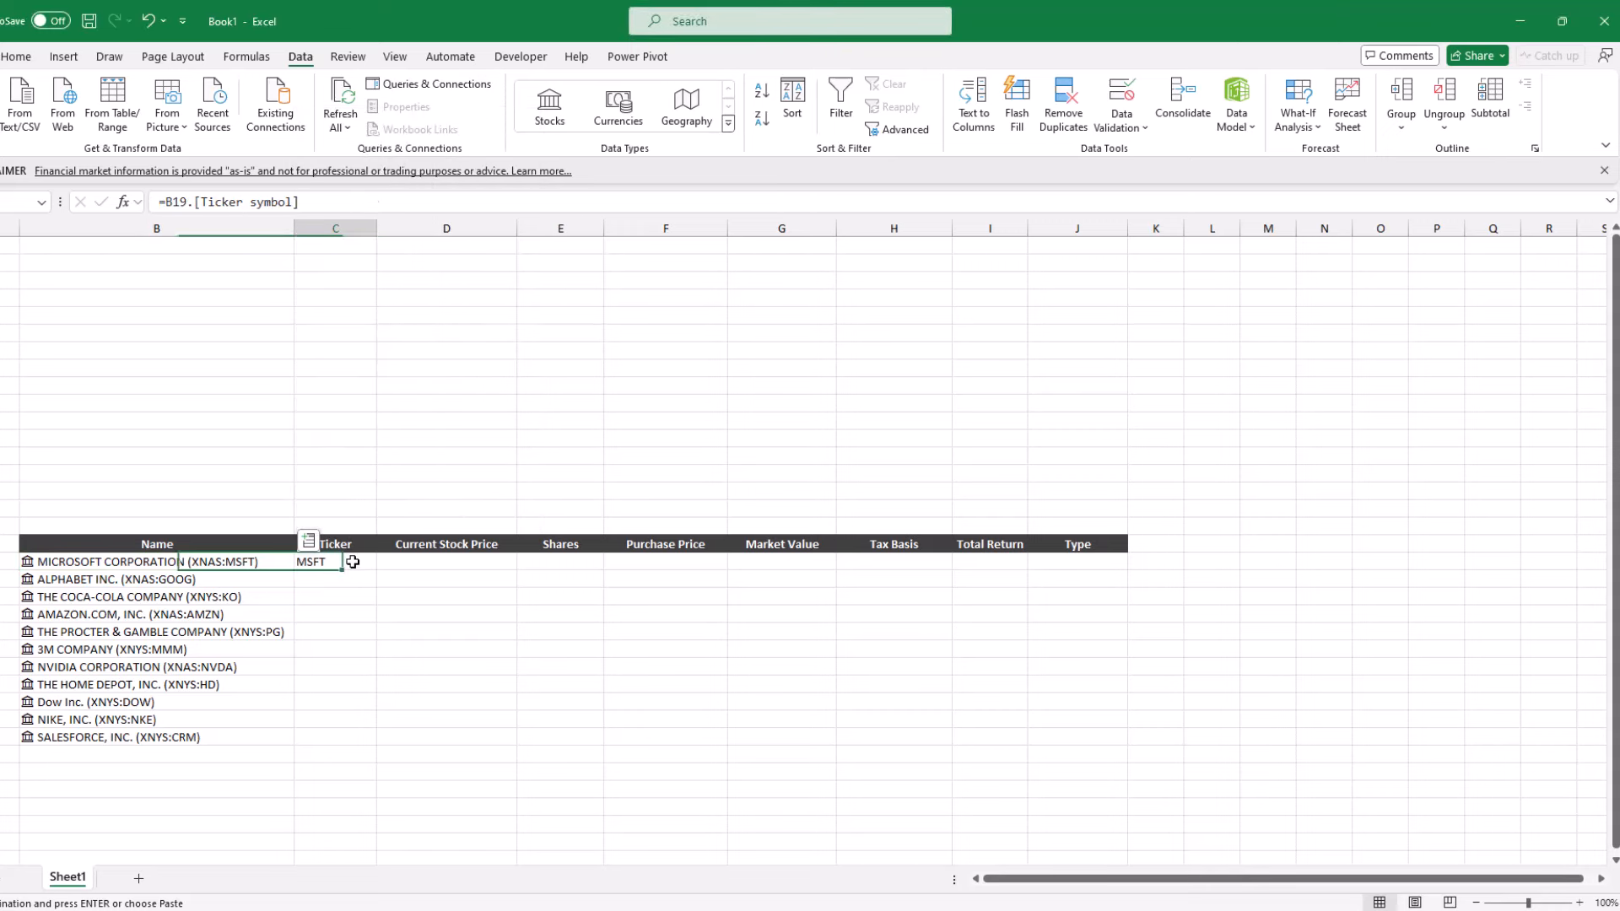
drag(377, 570, 382, 744)
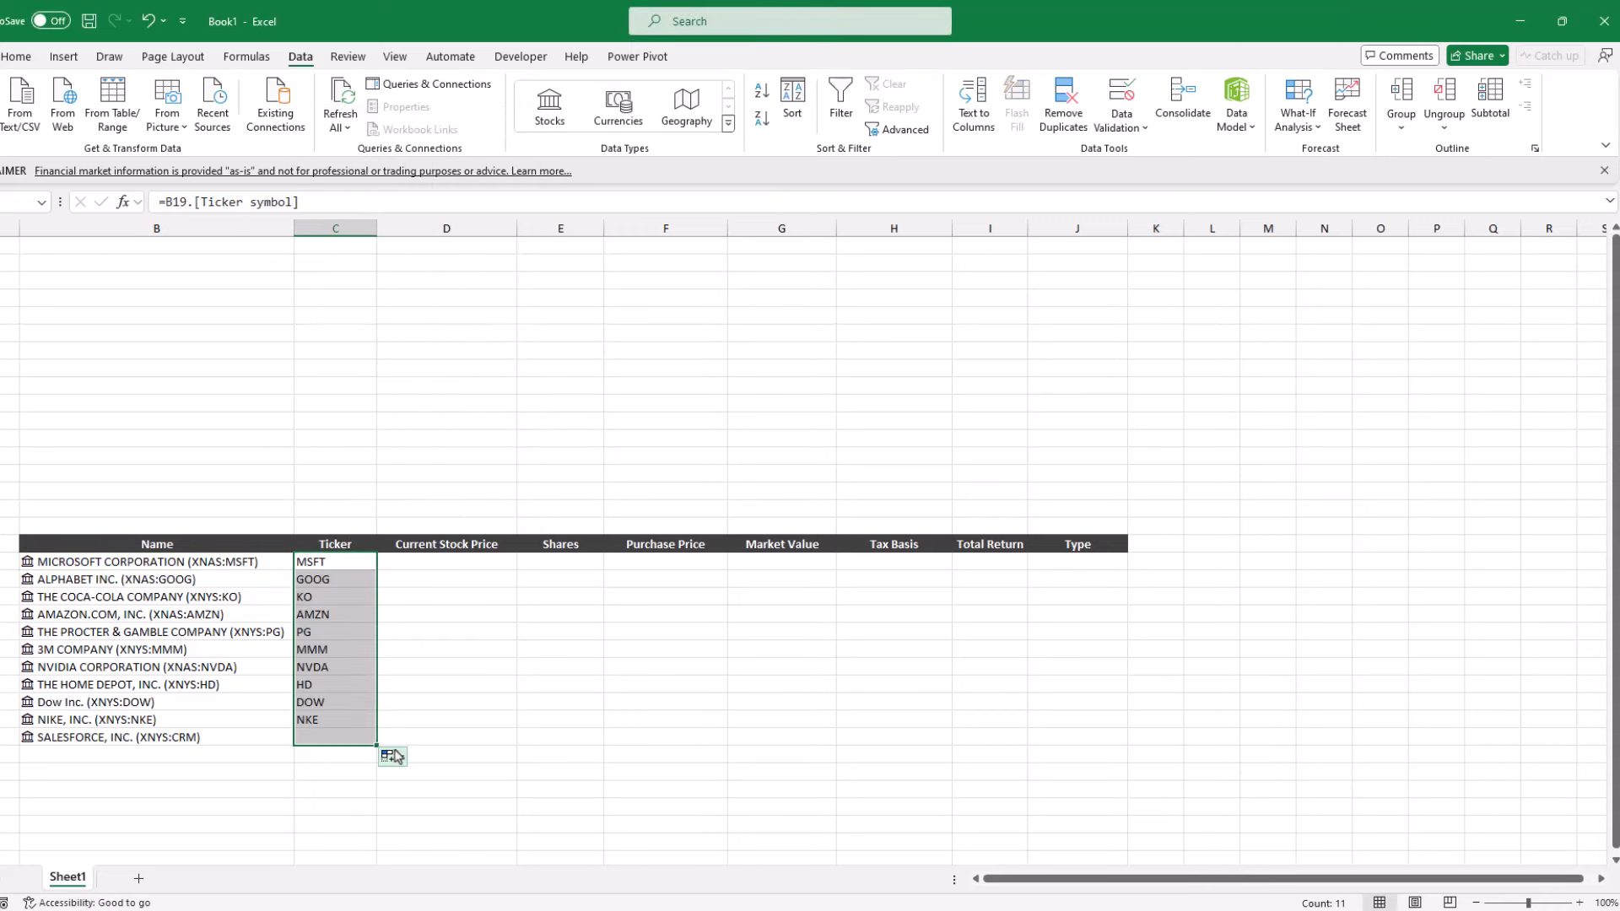
Extract Microsoft's Price field from B19 into D19 and fill the formula down to D29
click(442, 563)
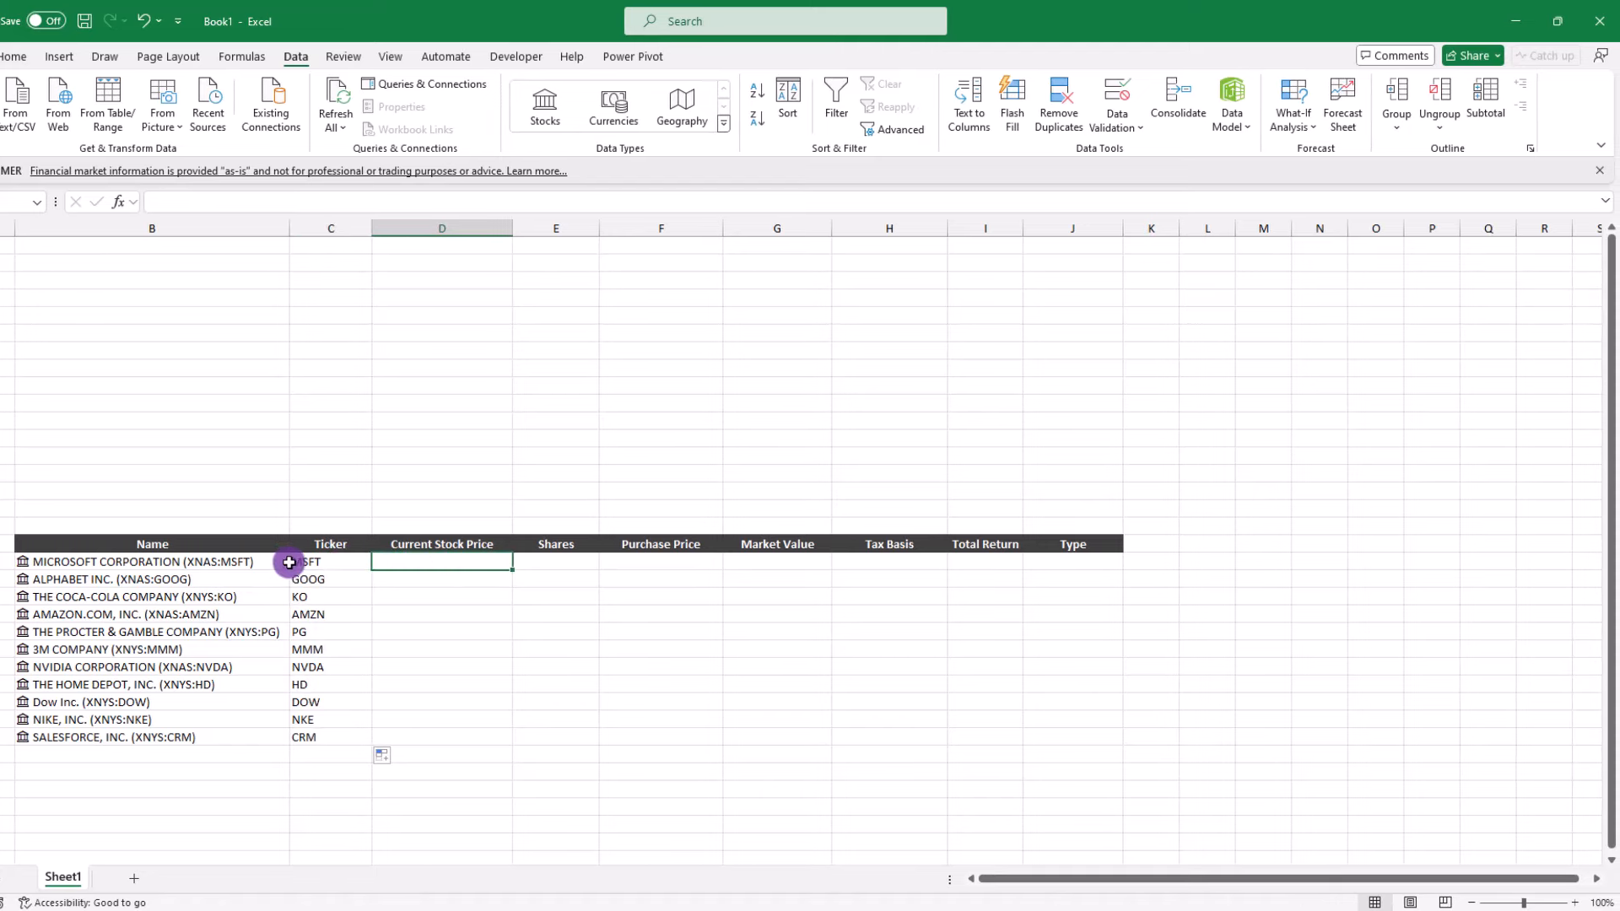
click(260, 563)
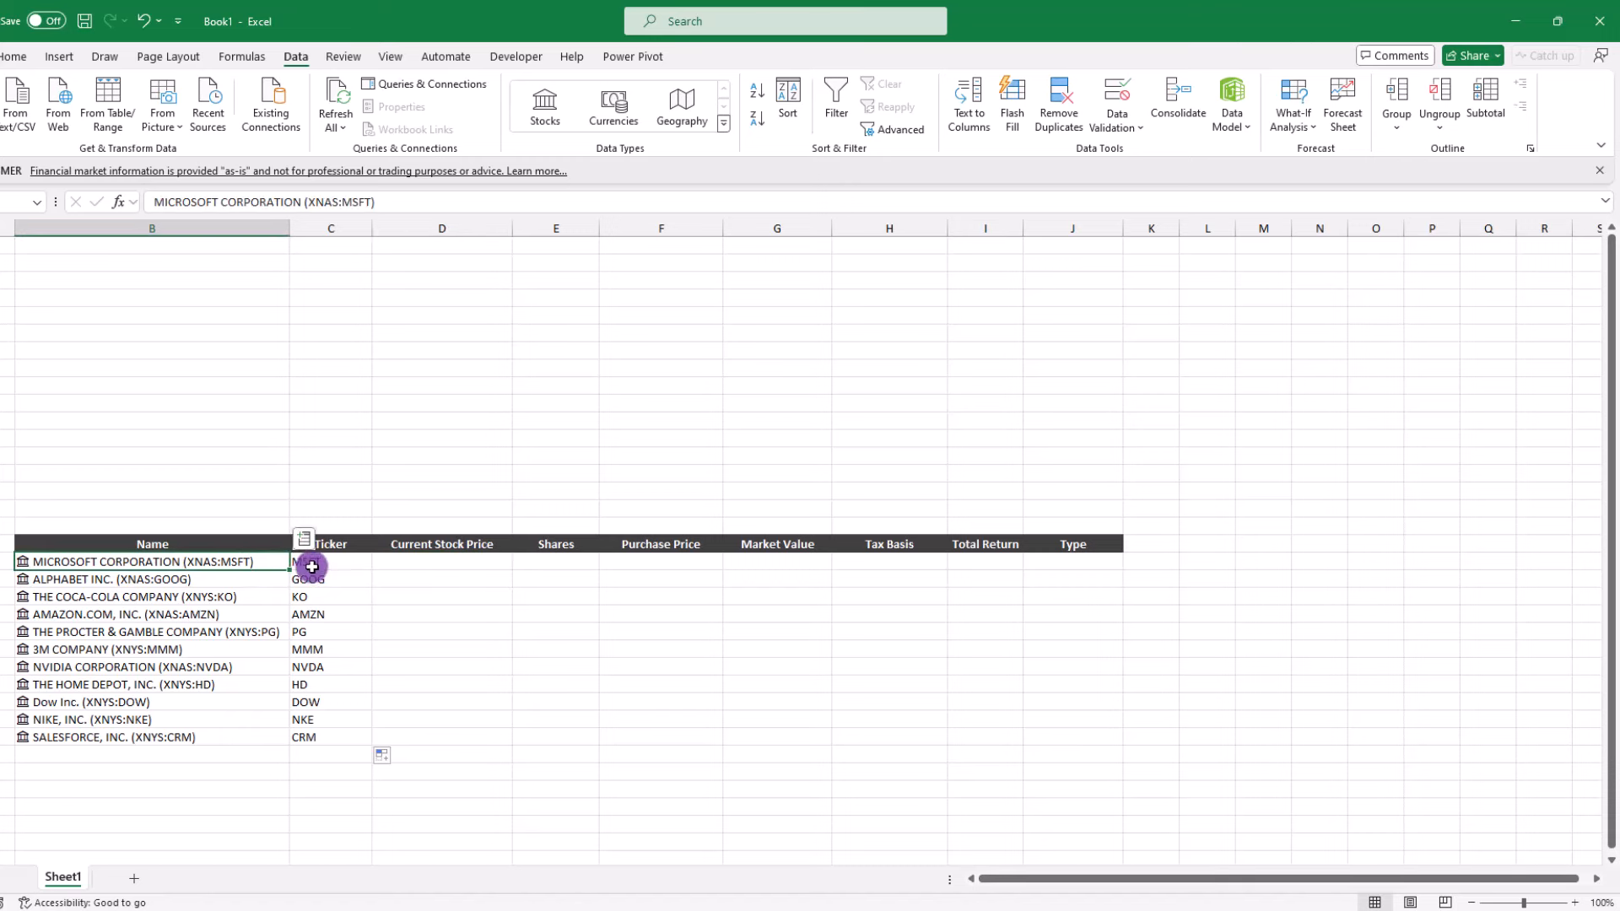
click(305, 541)
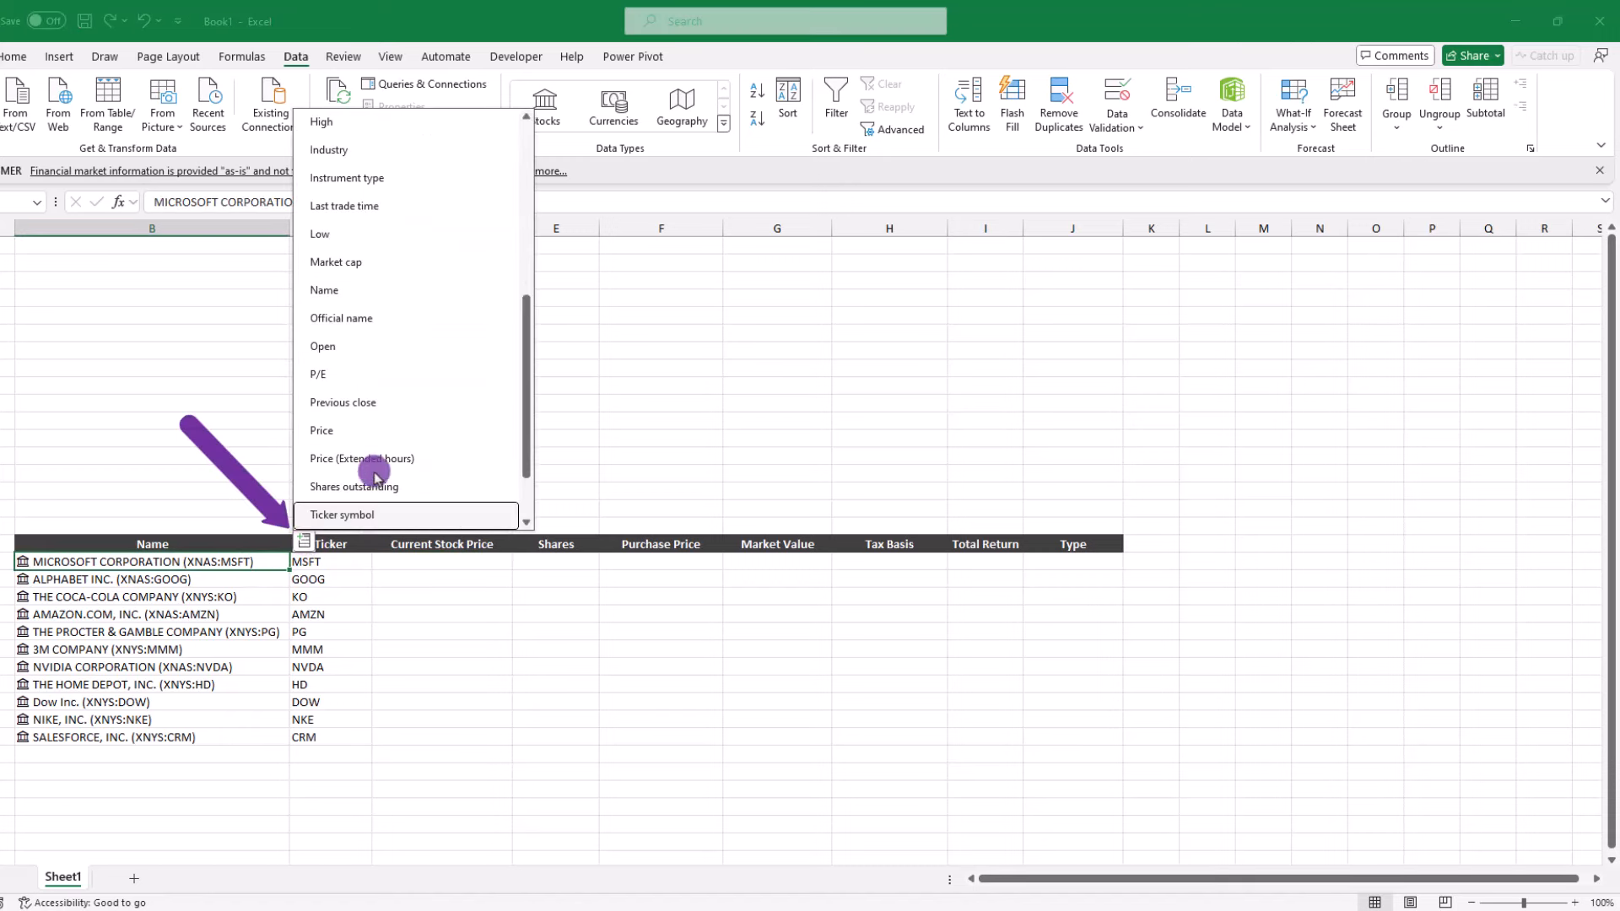
click(347, 432)
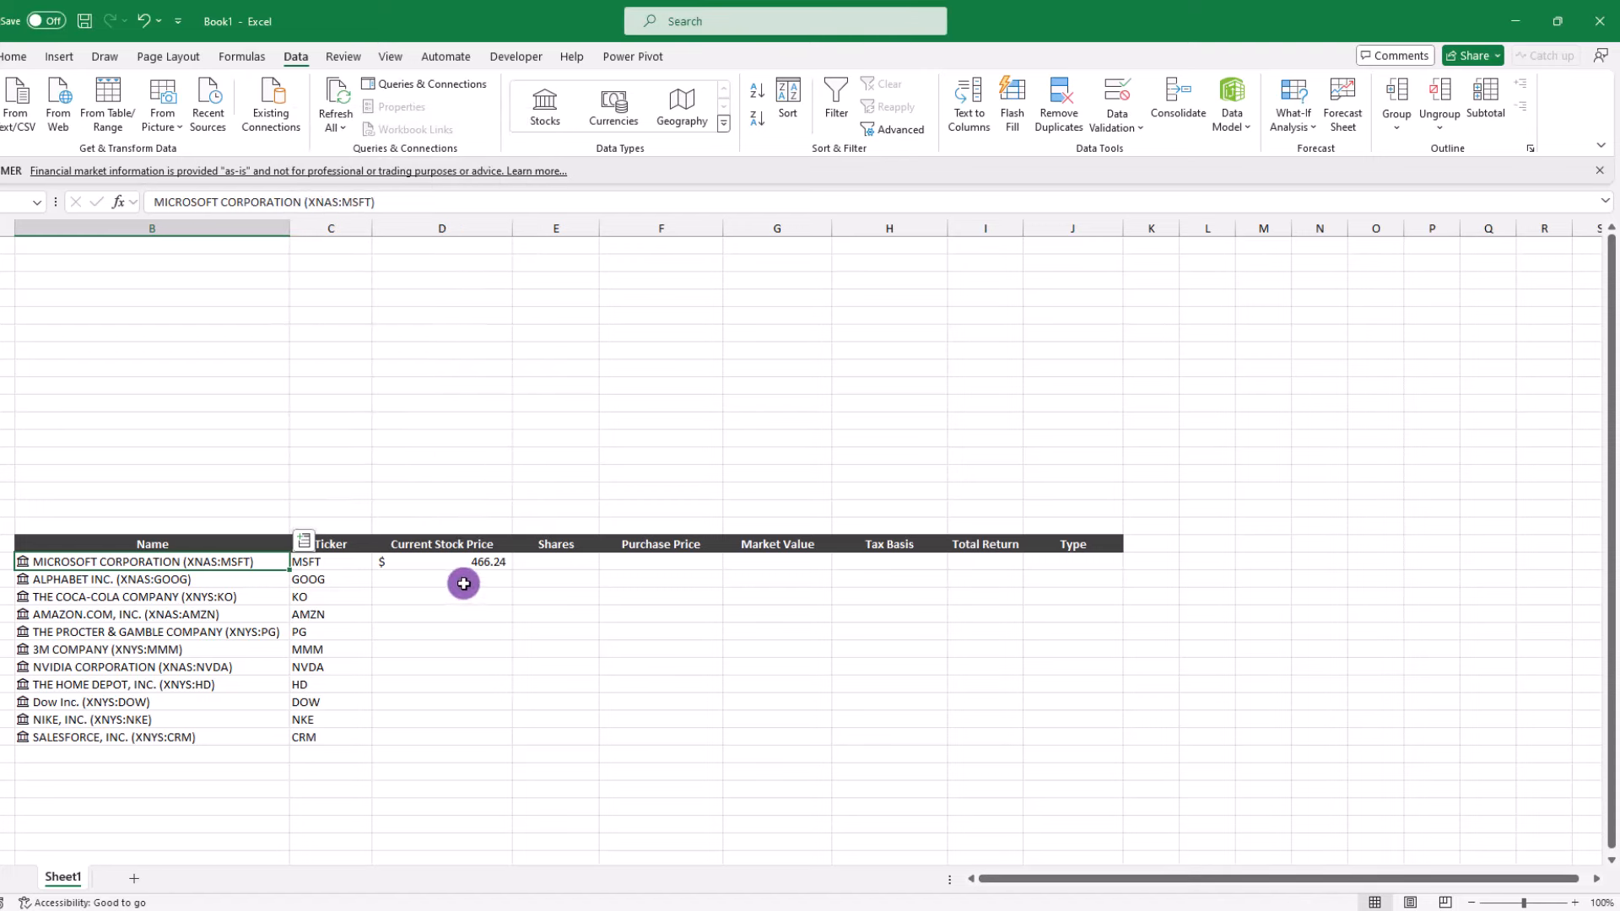
click(481, 563)
drag(509, 570, 503, 739)
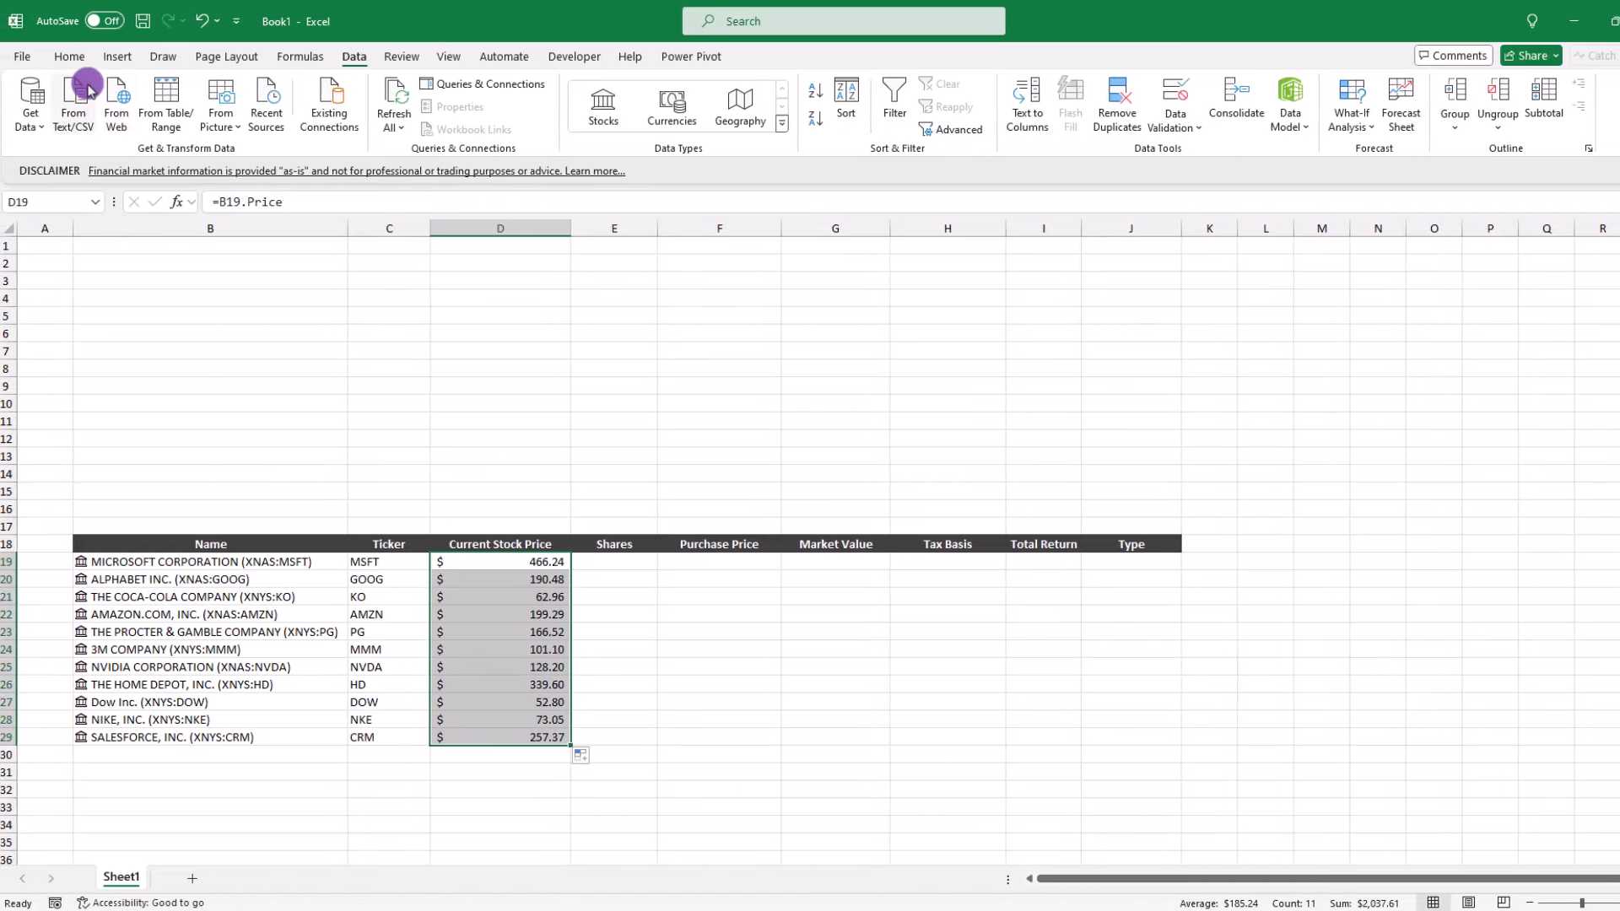
Apply the Currency number format to the current stock prices in D19:D29
click(71, 58)
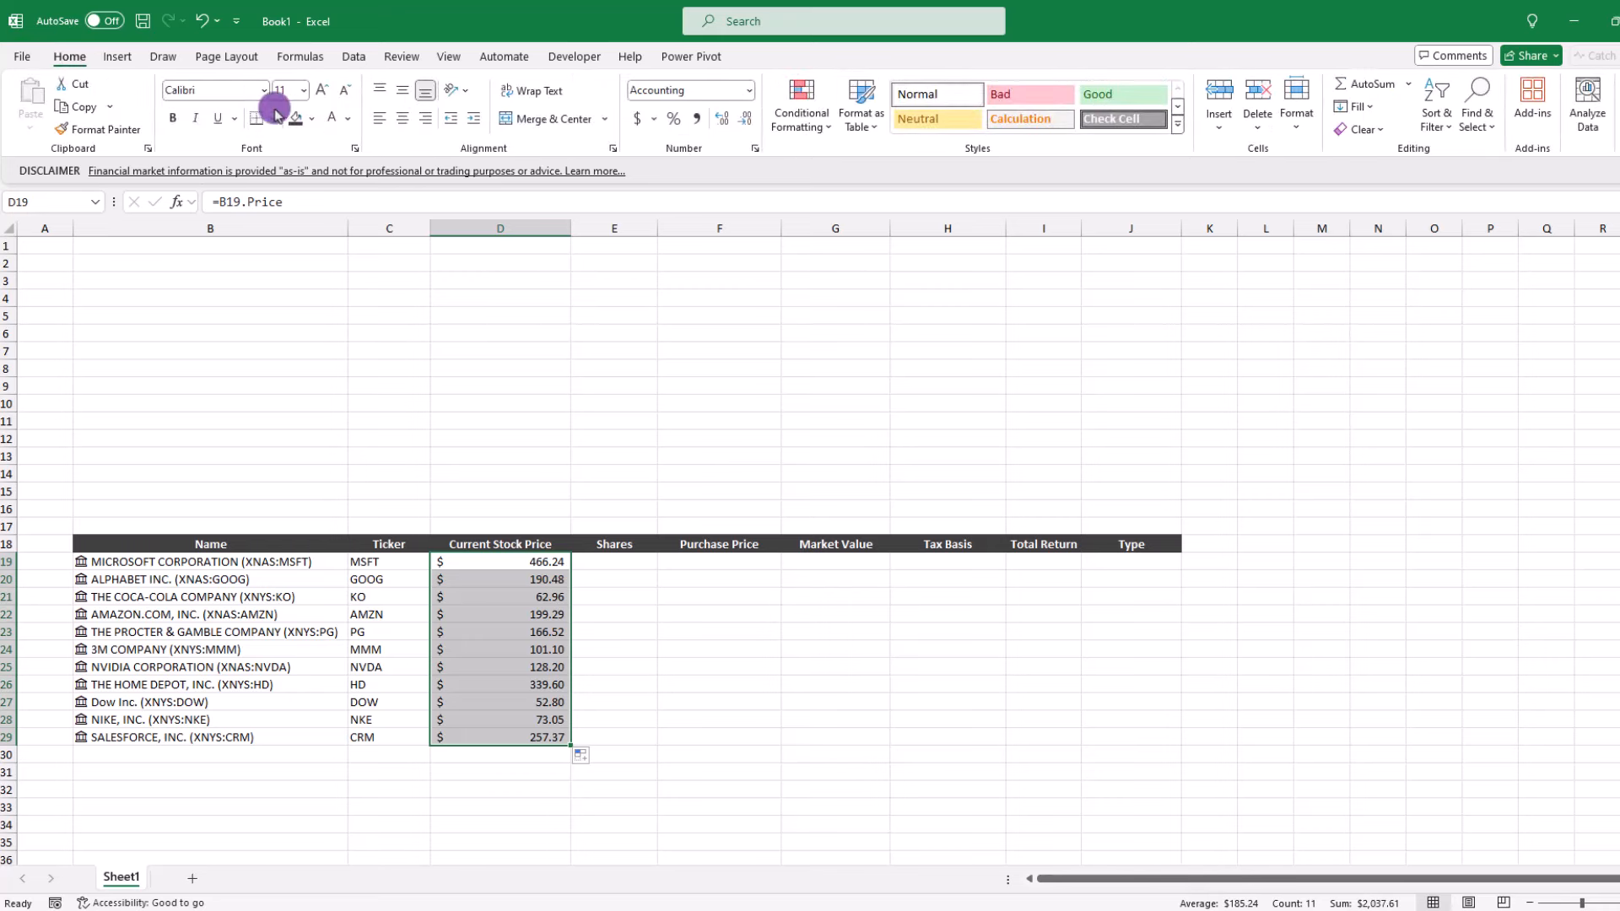
click(746, 92)
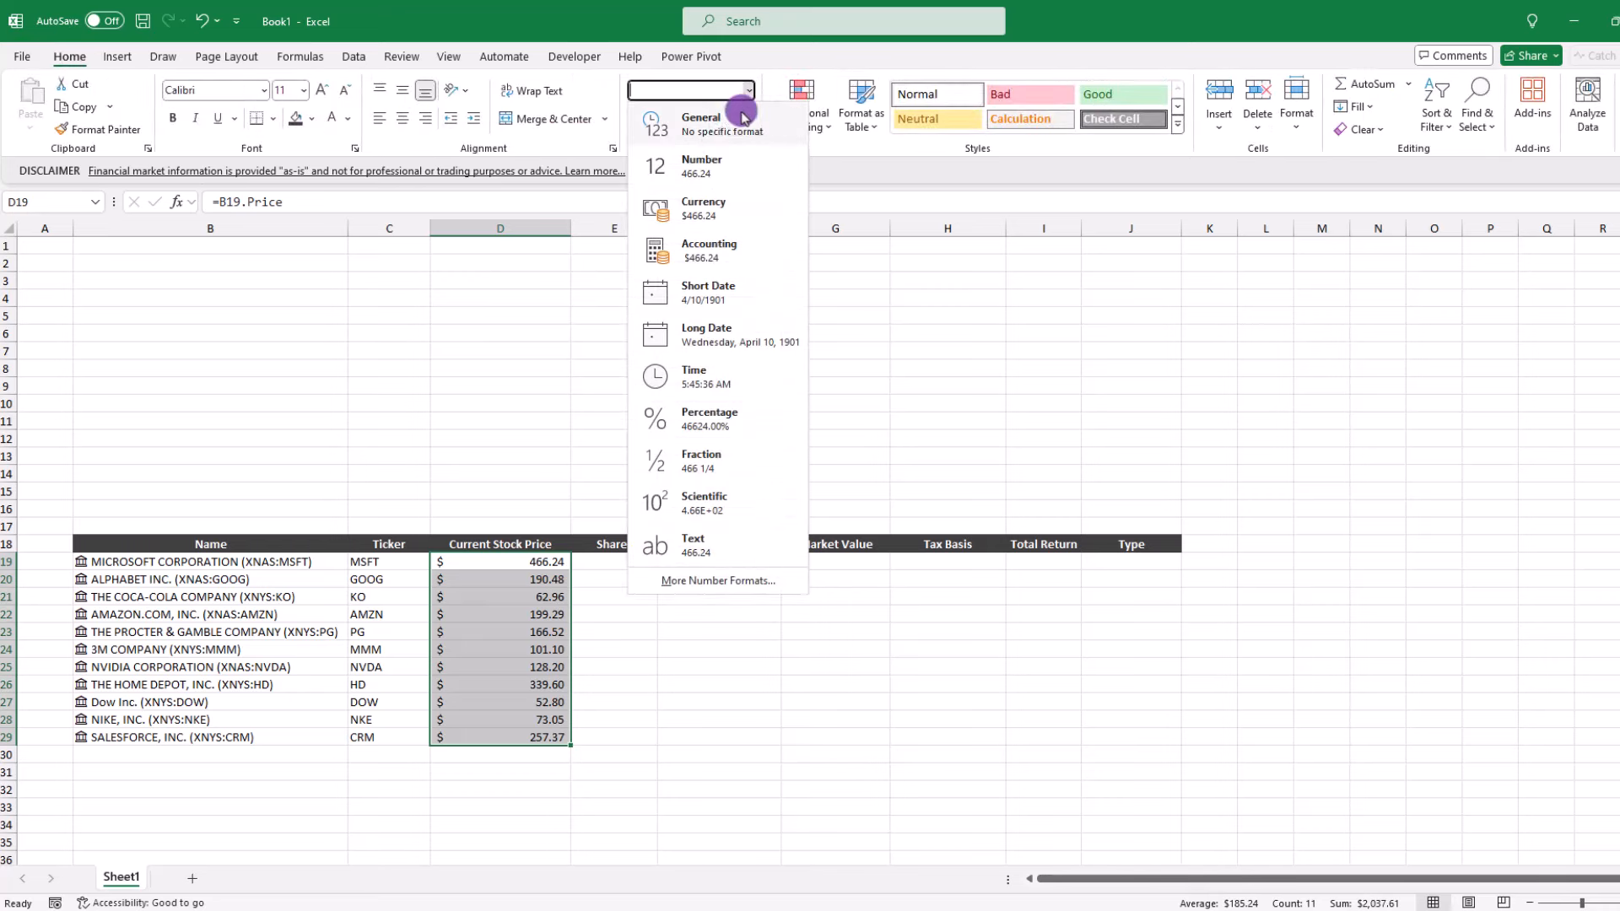
click(695, 214)
click(611, 563)
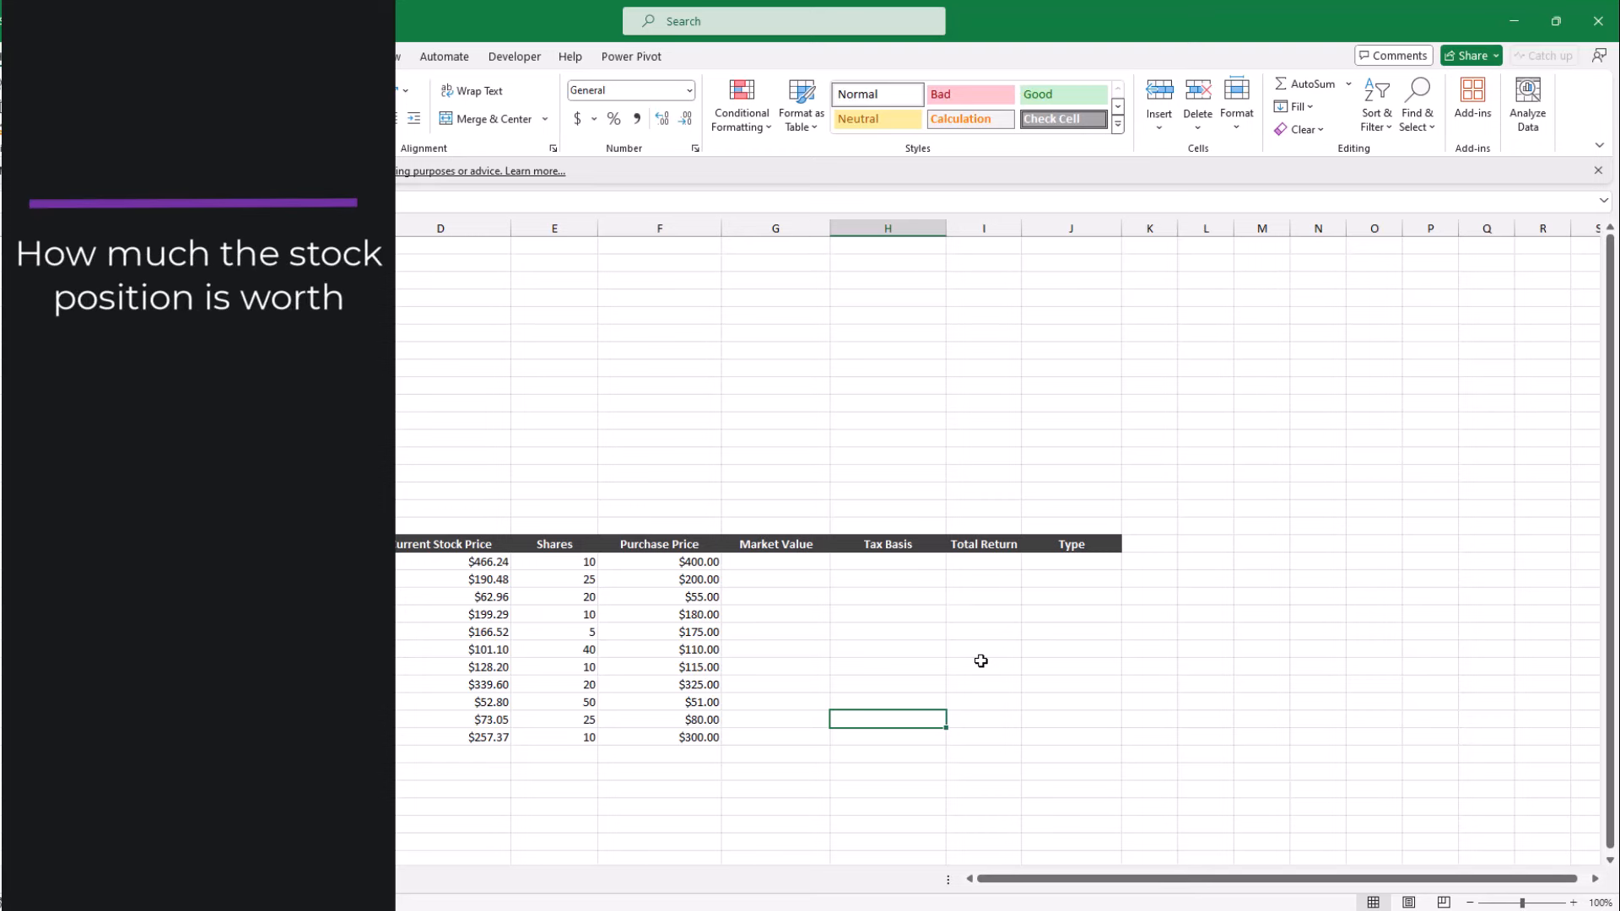
Calculate Market Value in G19 with =D19*E19 and fill the formula down to G29
click(773, 563)
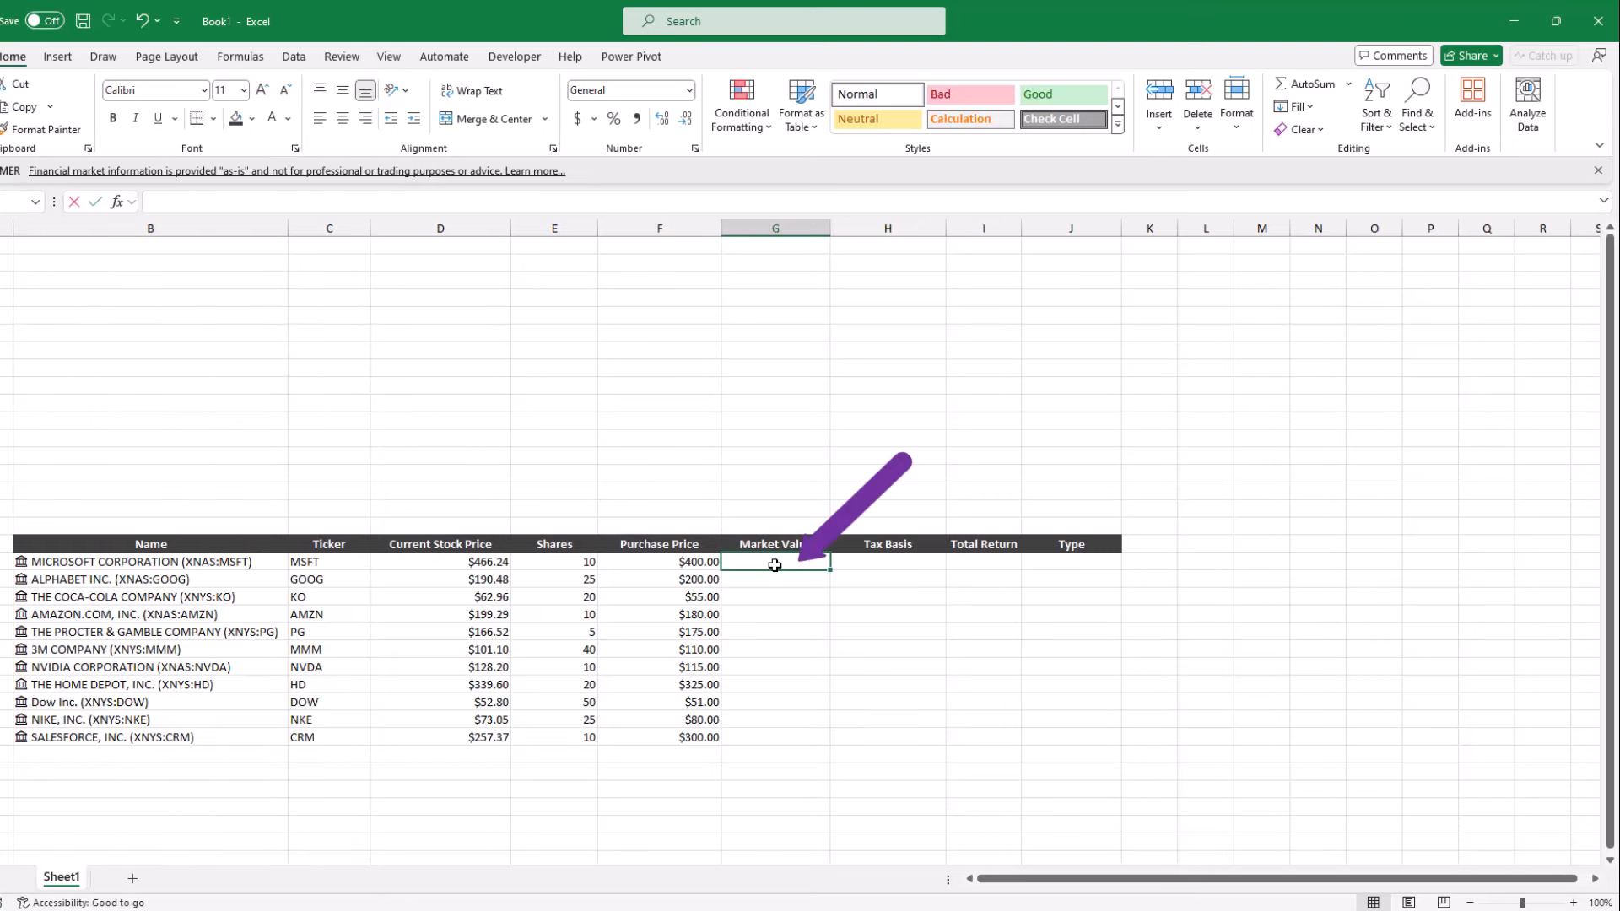
text(=)
click(498, 562)
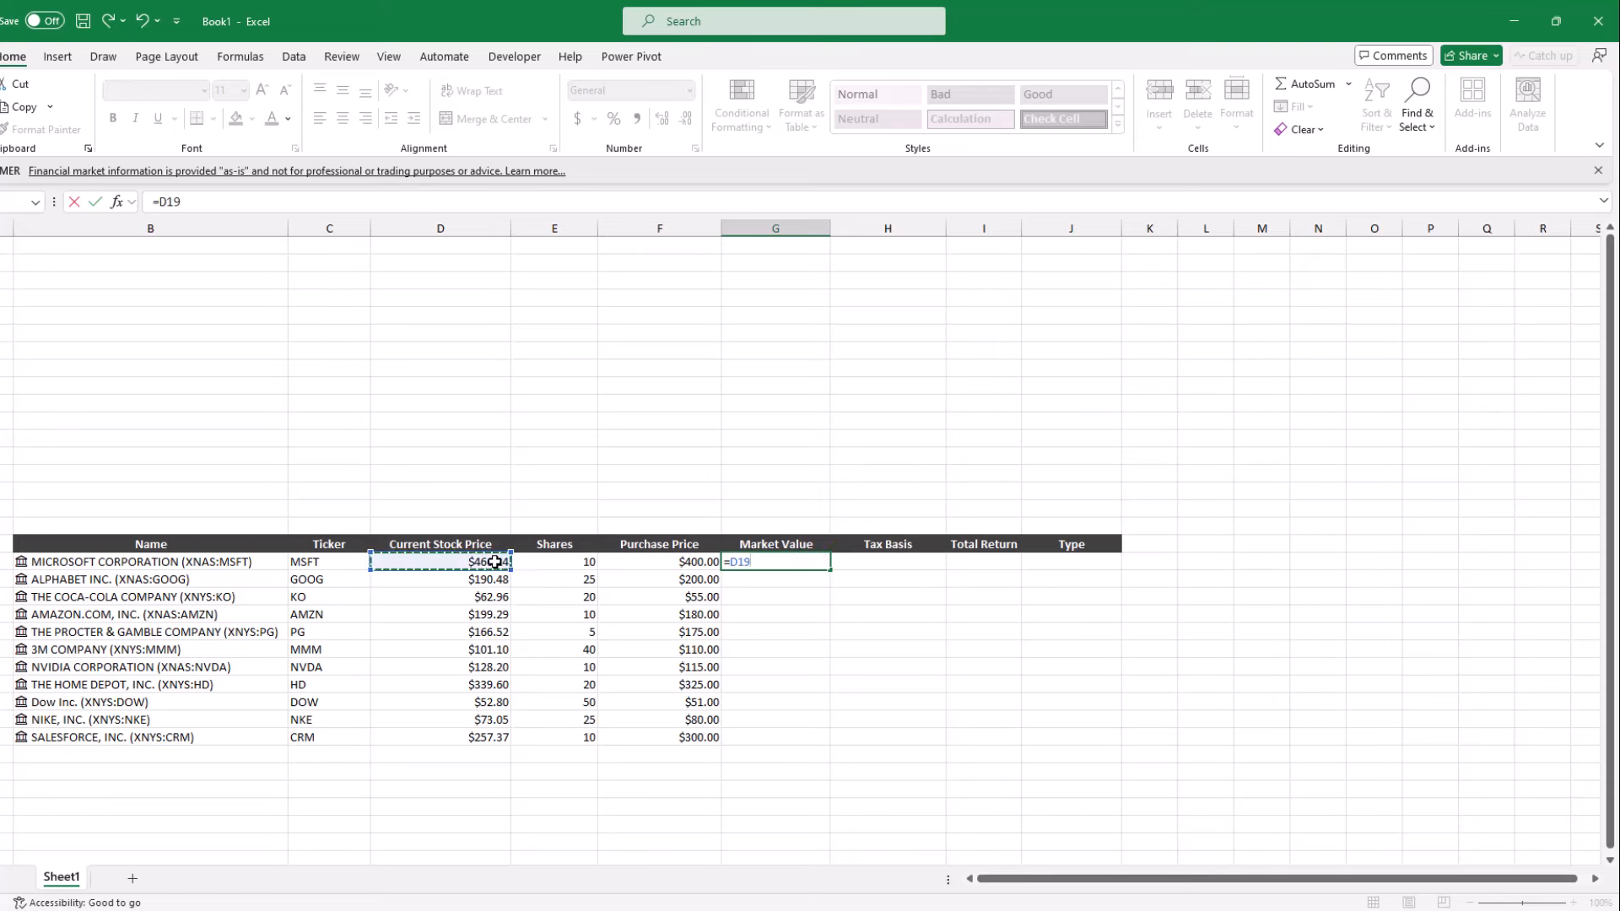
text(*)
click(589, 563)
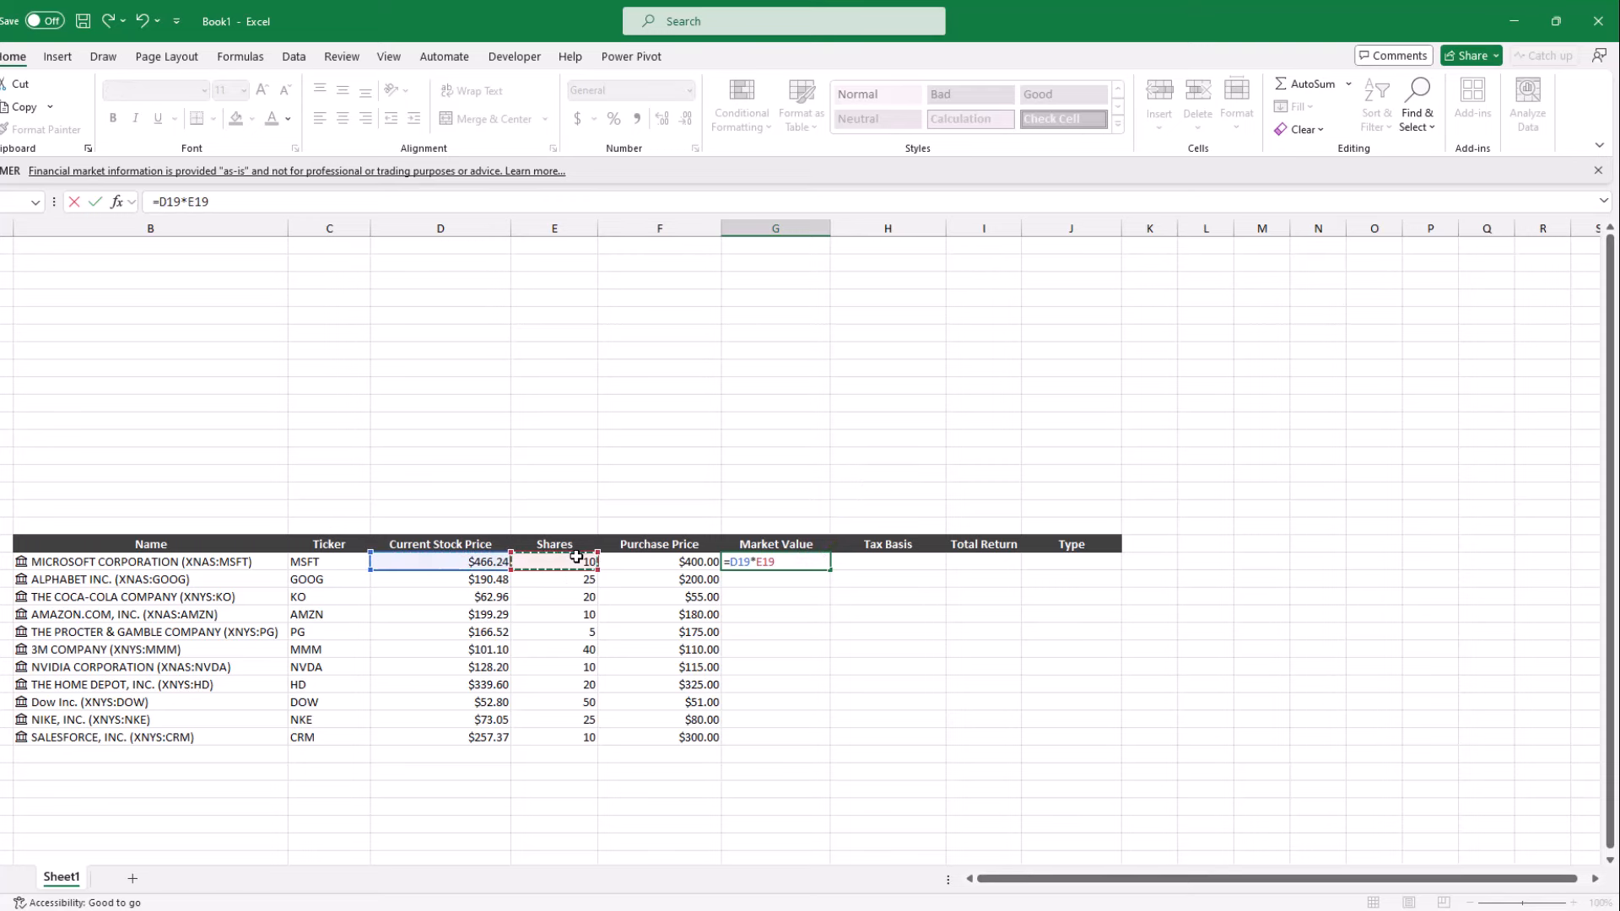
key(Return)
click(816, 560)
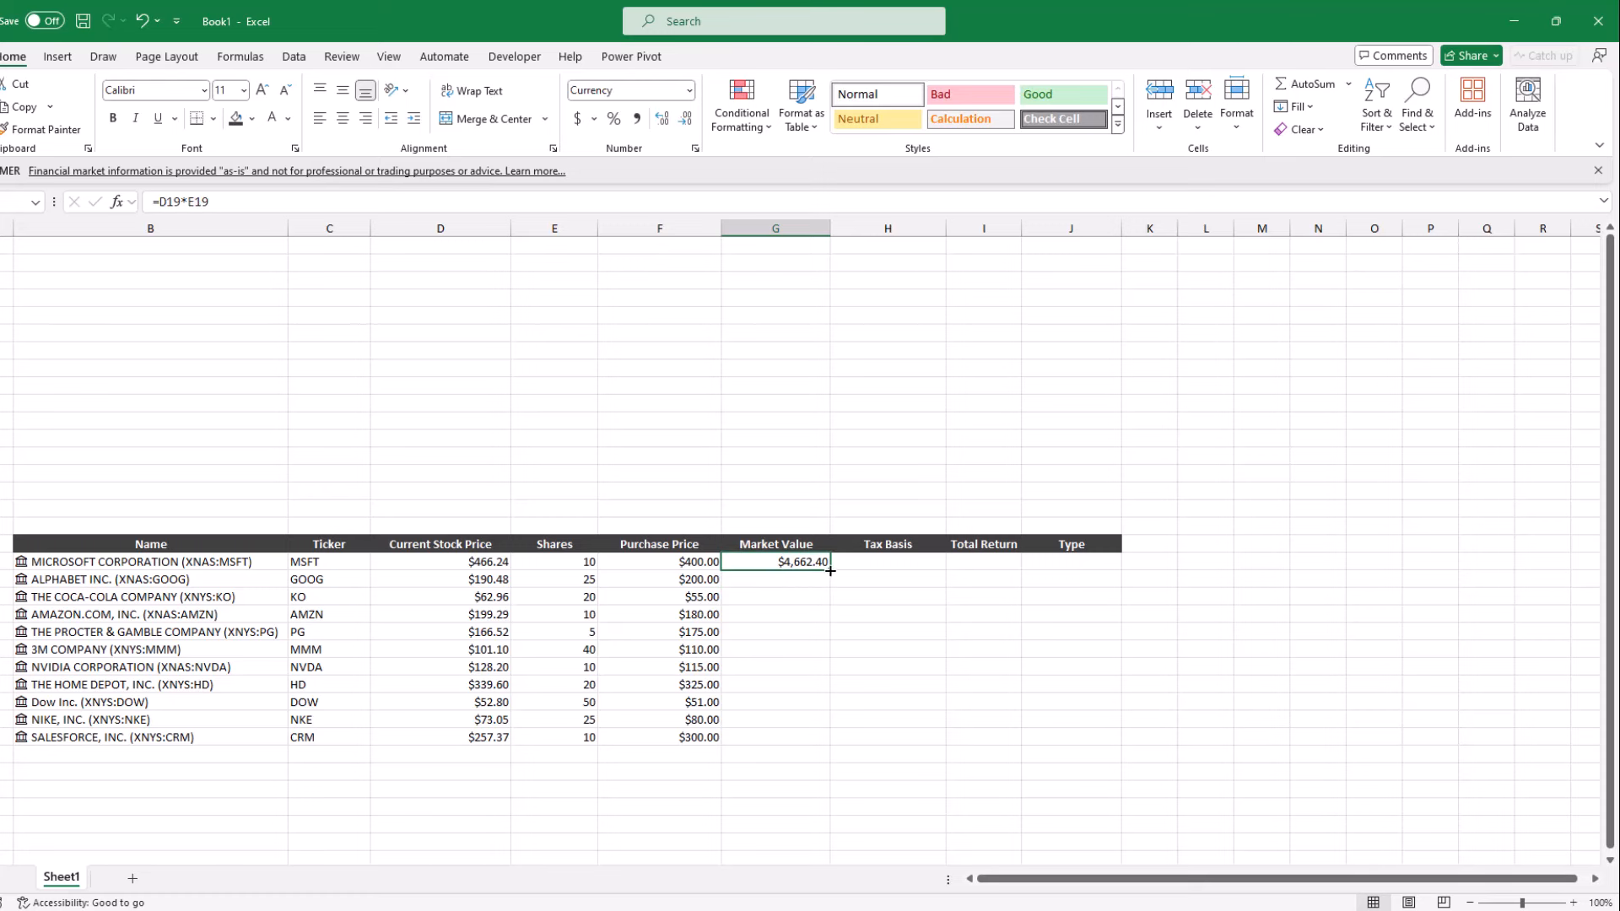
drag(830, 579, 827, 742)
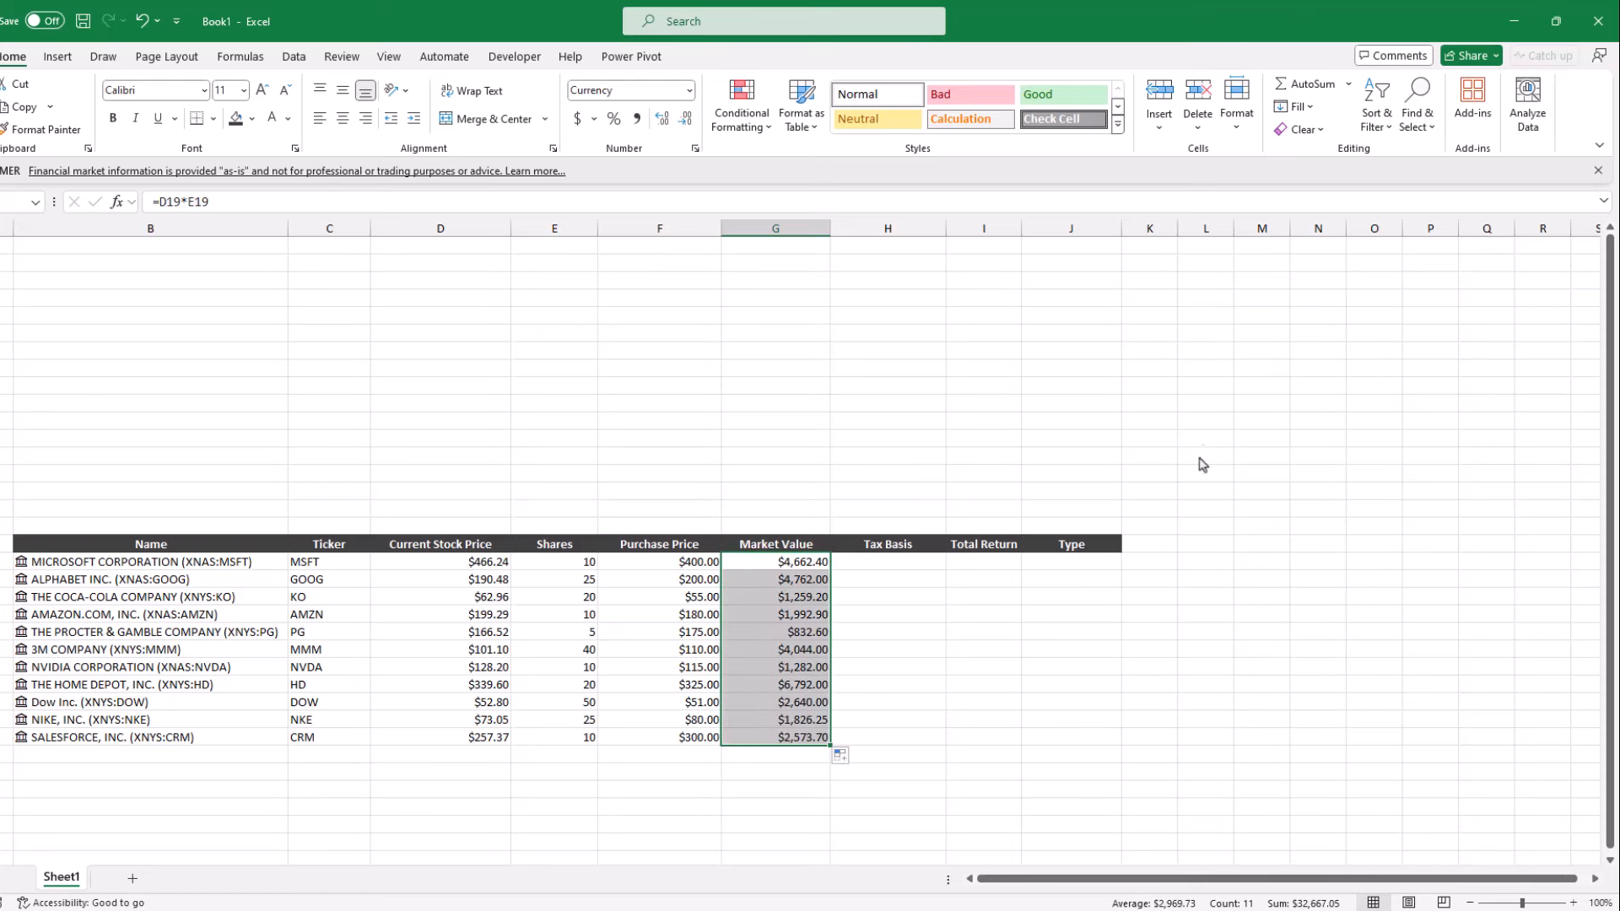
Calculate Tax Basis in H19 with =(E19*F19)+10 and fill the formula down to H29
key(Right)
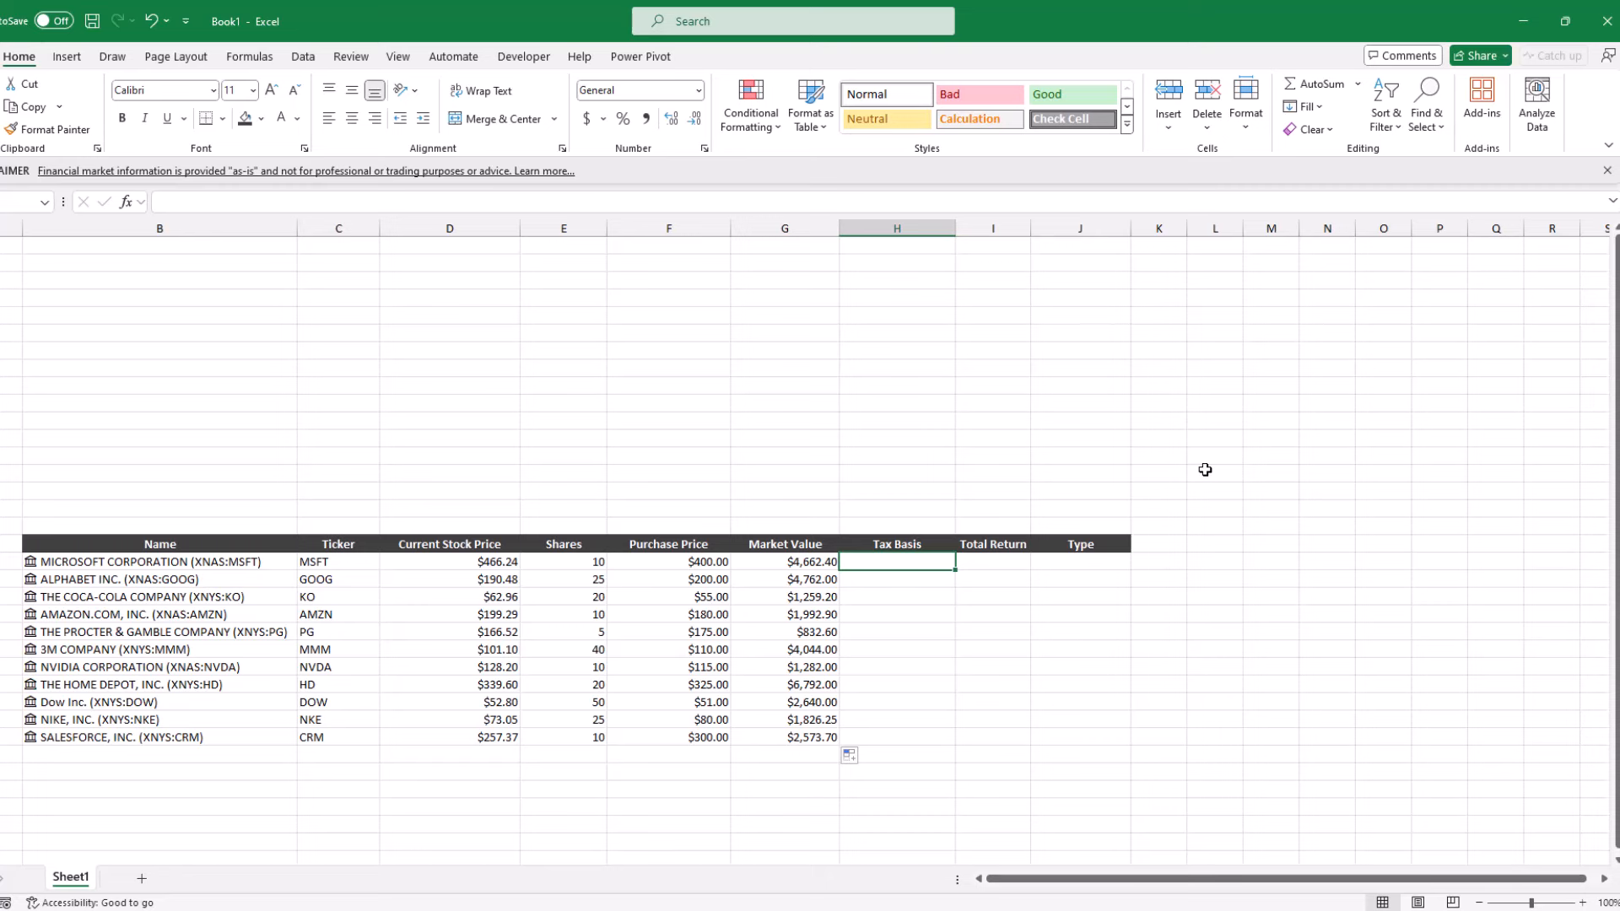
text(=)
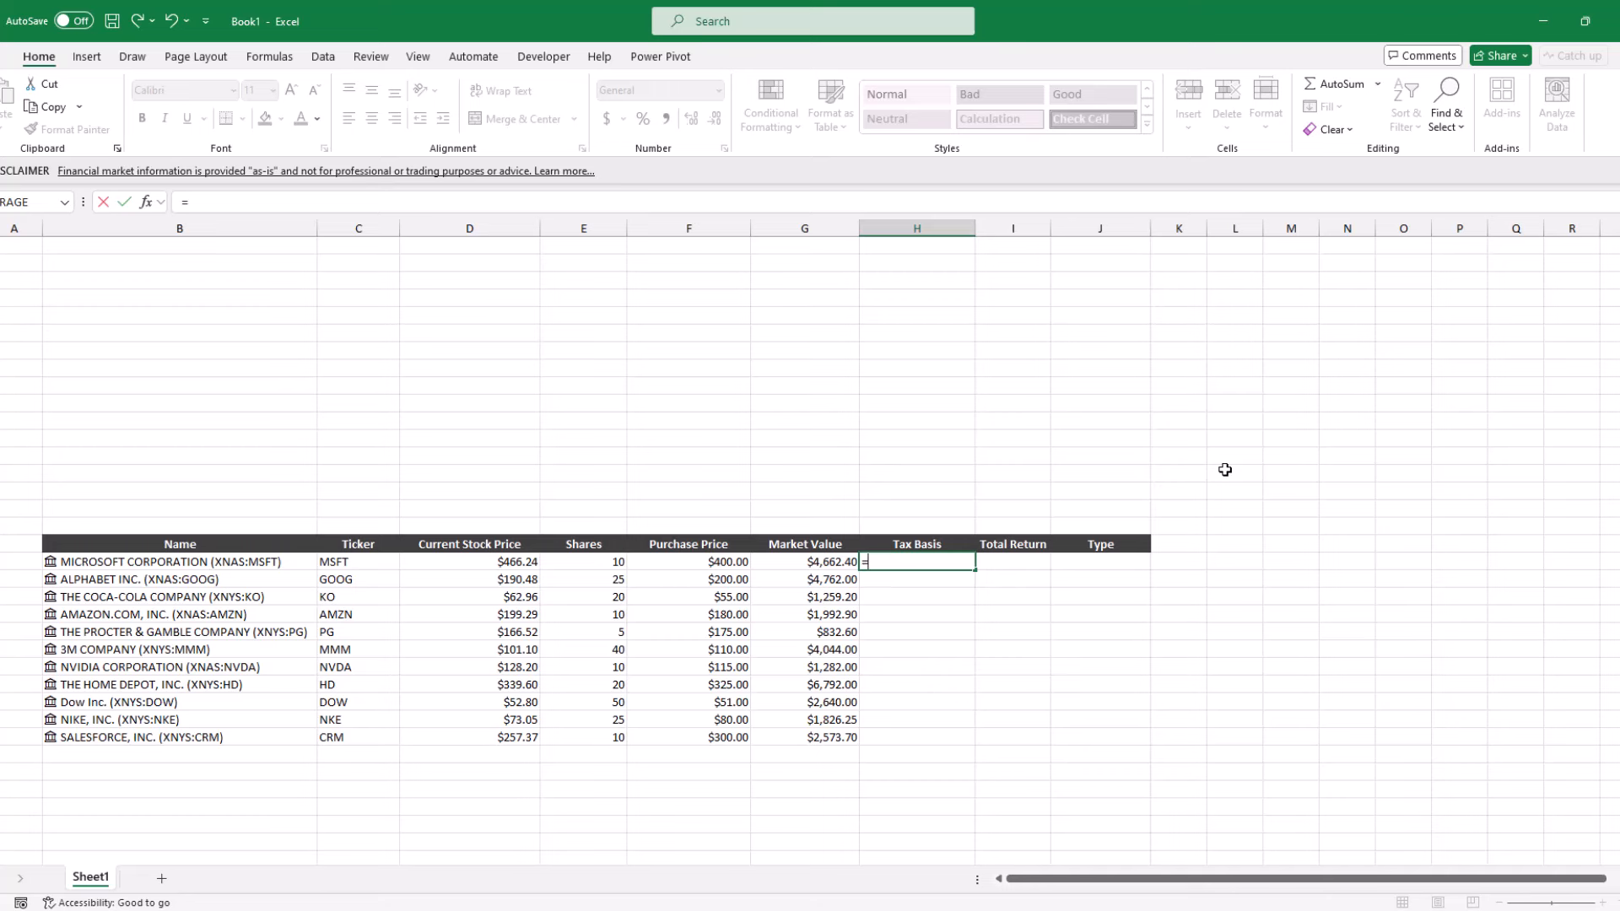
text(()
click(612, 564)
text(*)
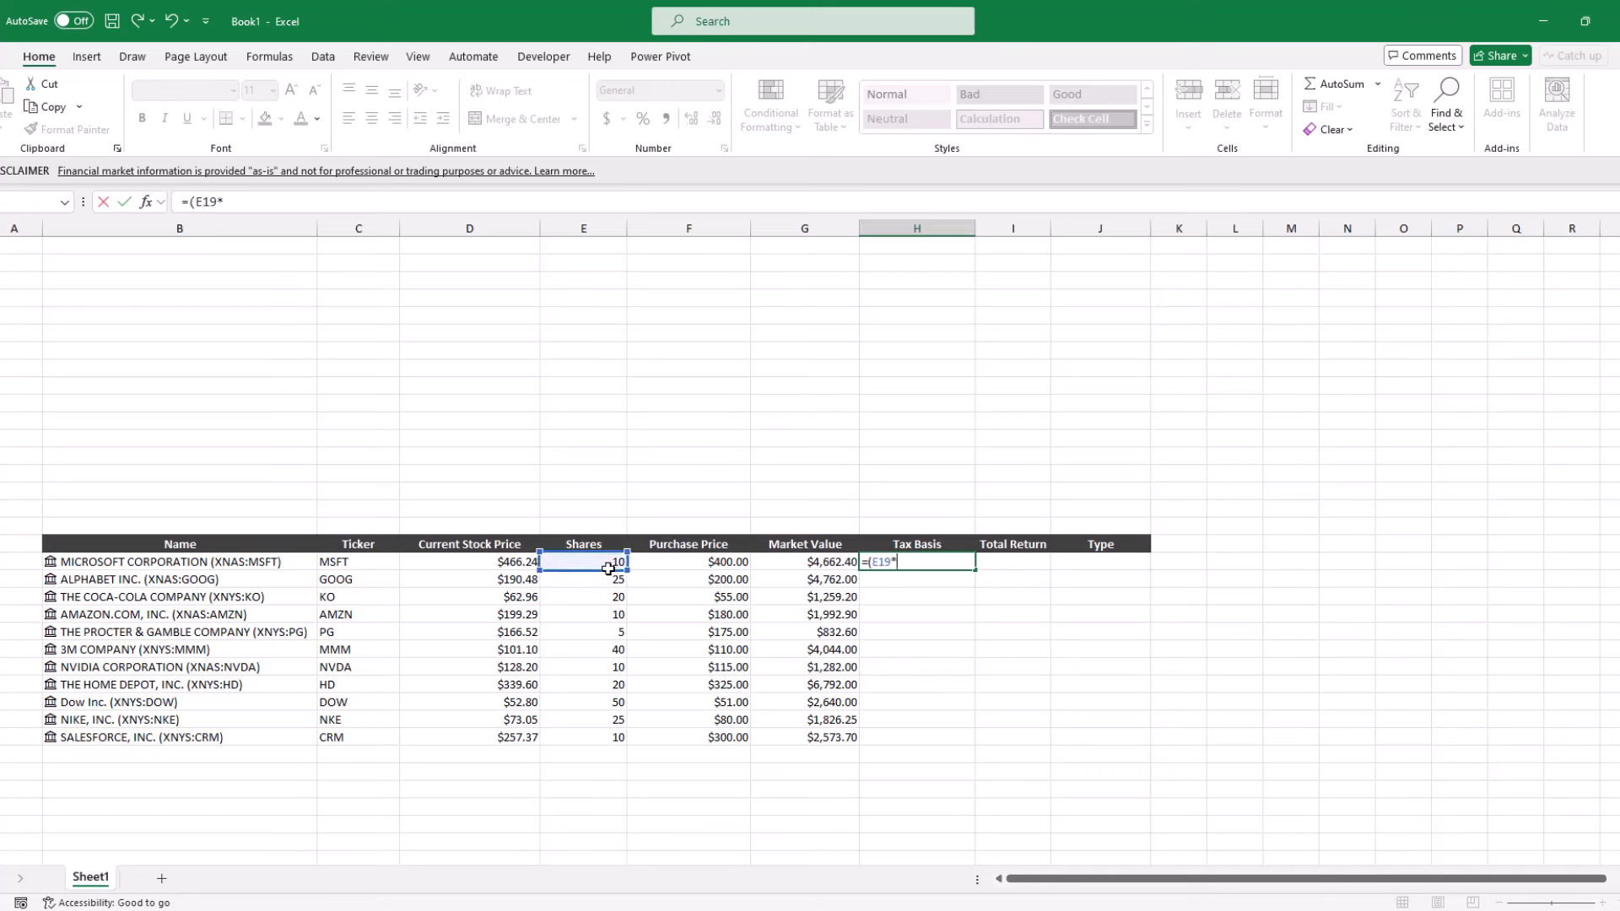
click(684, 566)
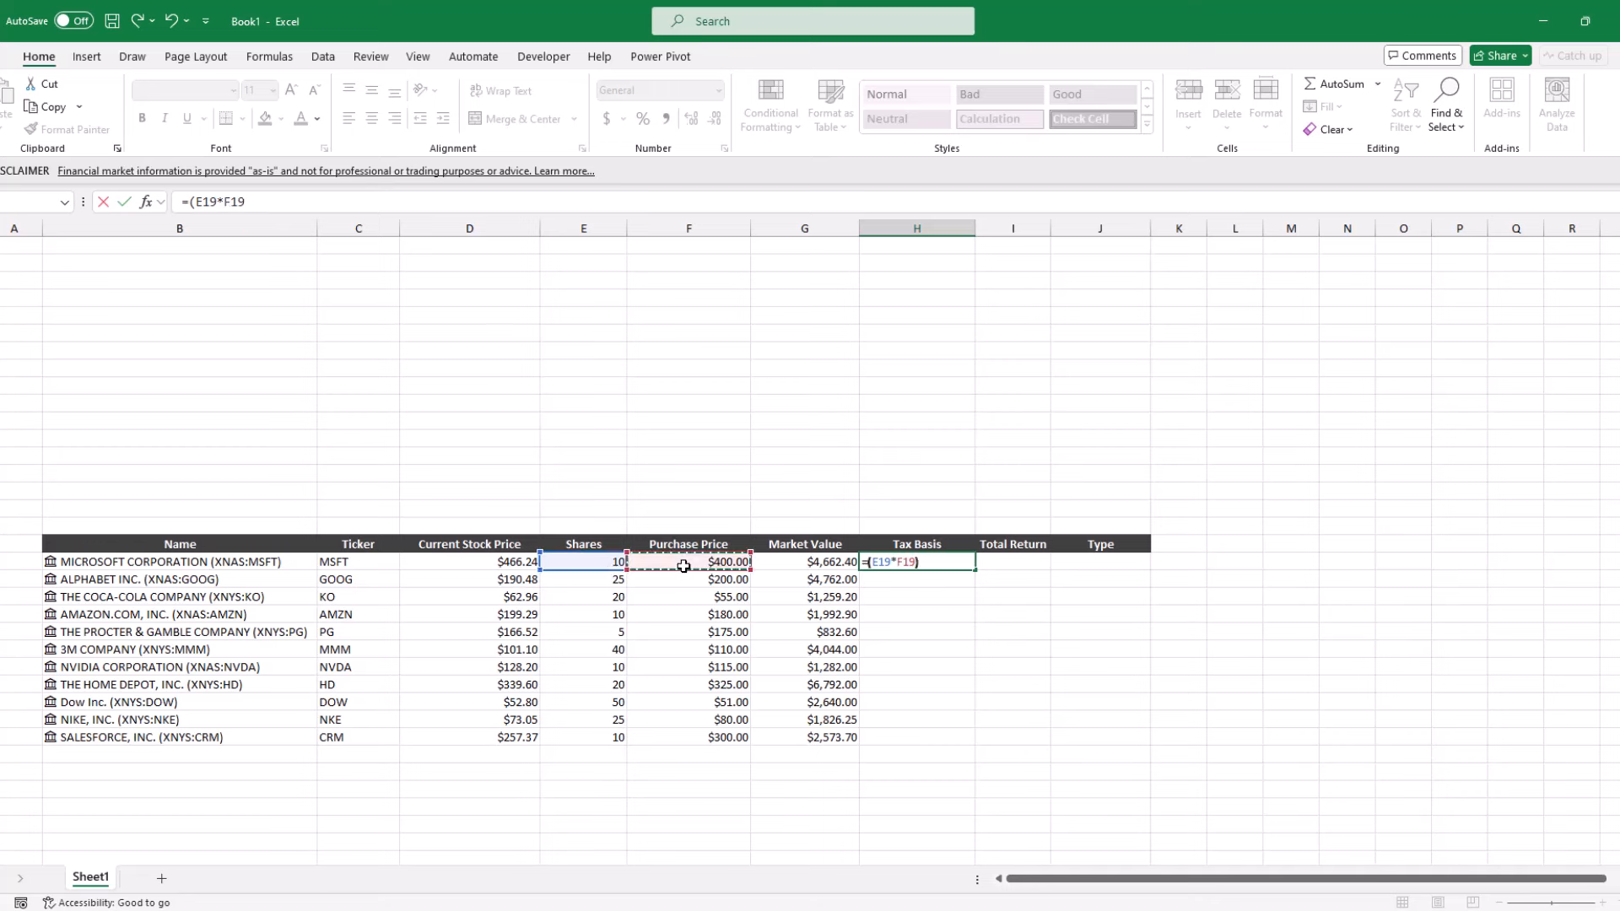
text()+10)
key(Return)
click(945, 561)
double_click(975, 570)
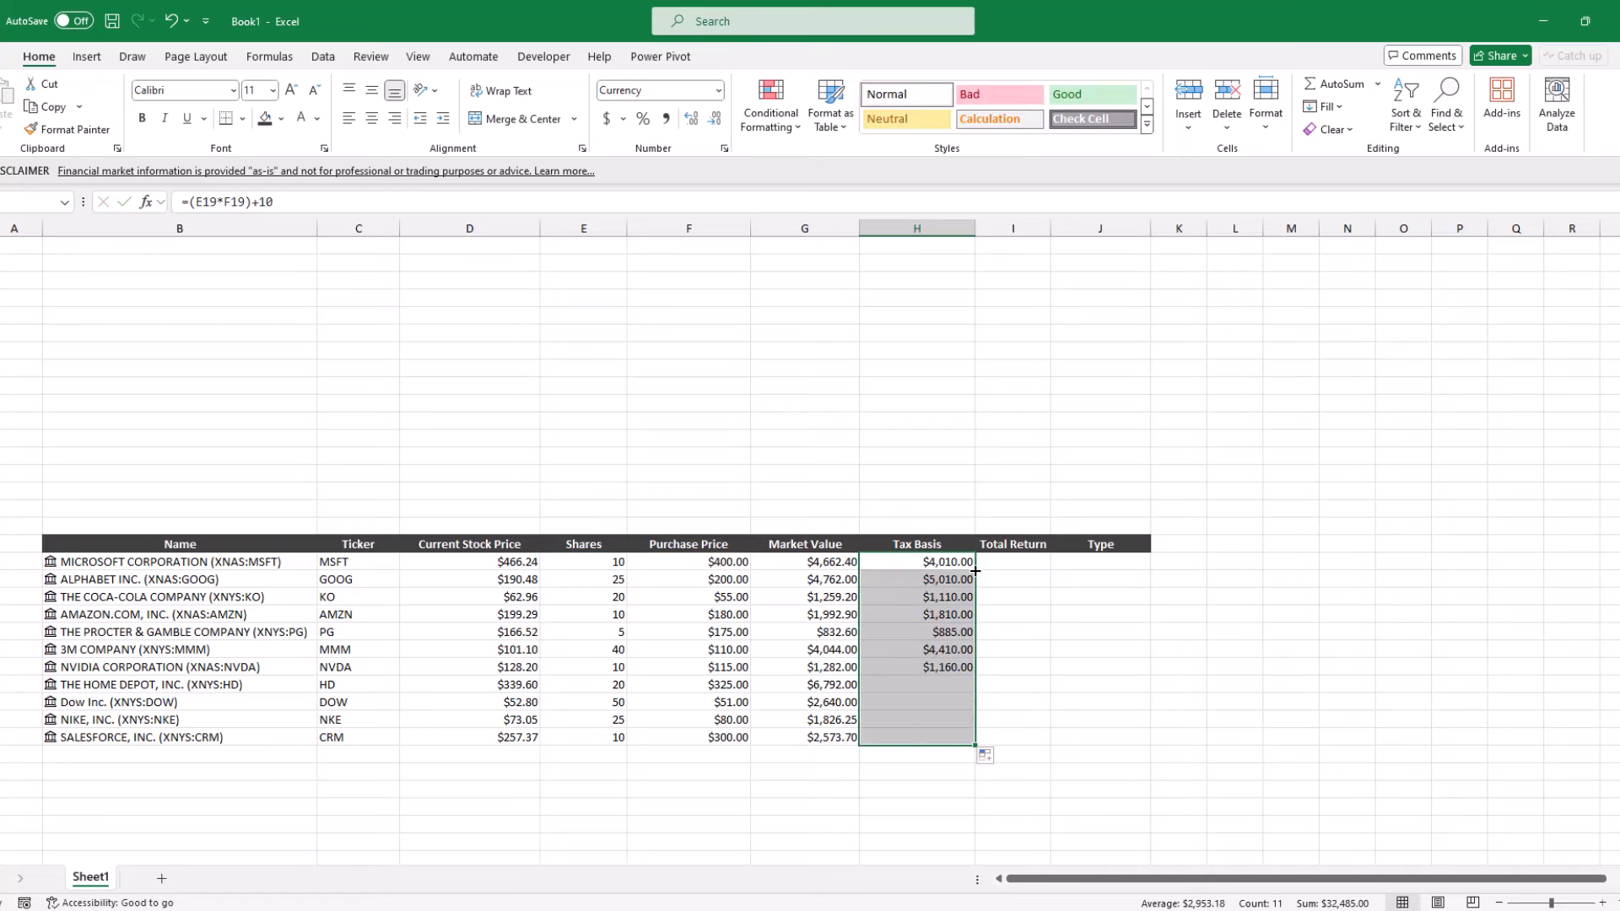
Calculate Total Return in I19 with =(G19-H19)/H19, fill it down to I29 and format the results as percentages
click(989, 563)
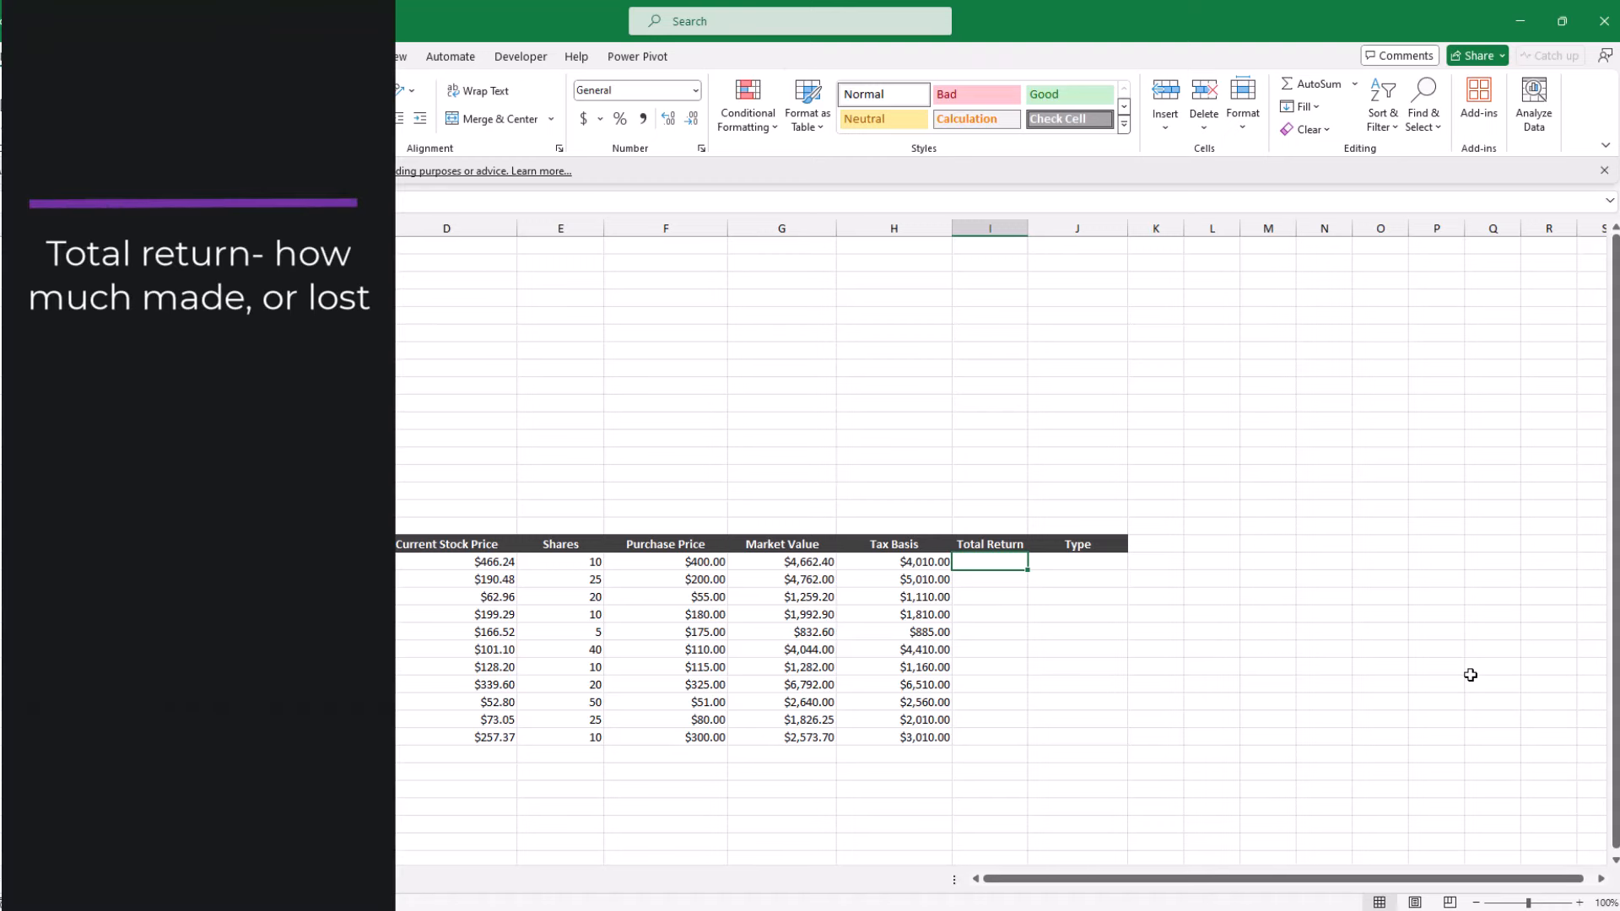
text(=()
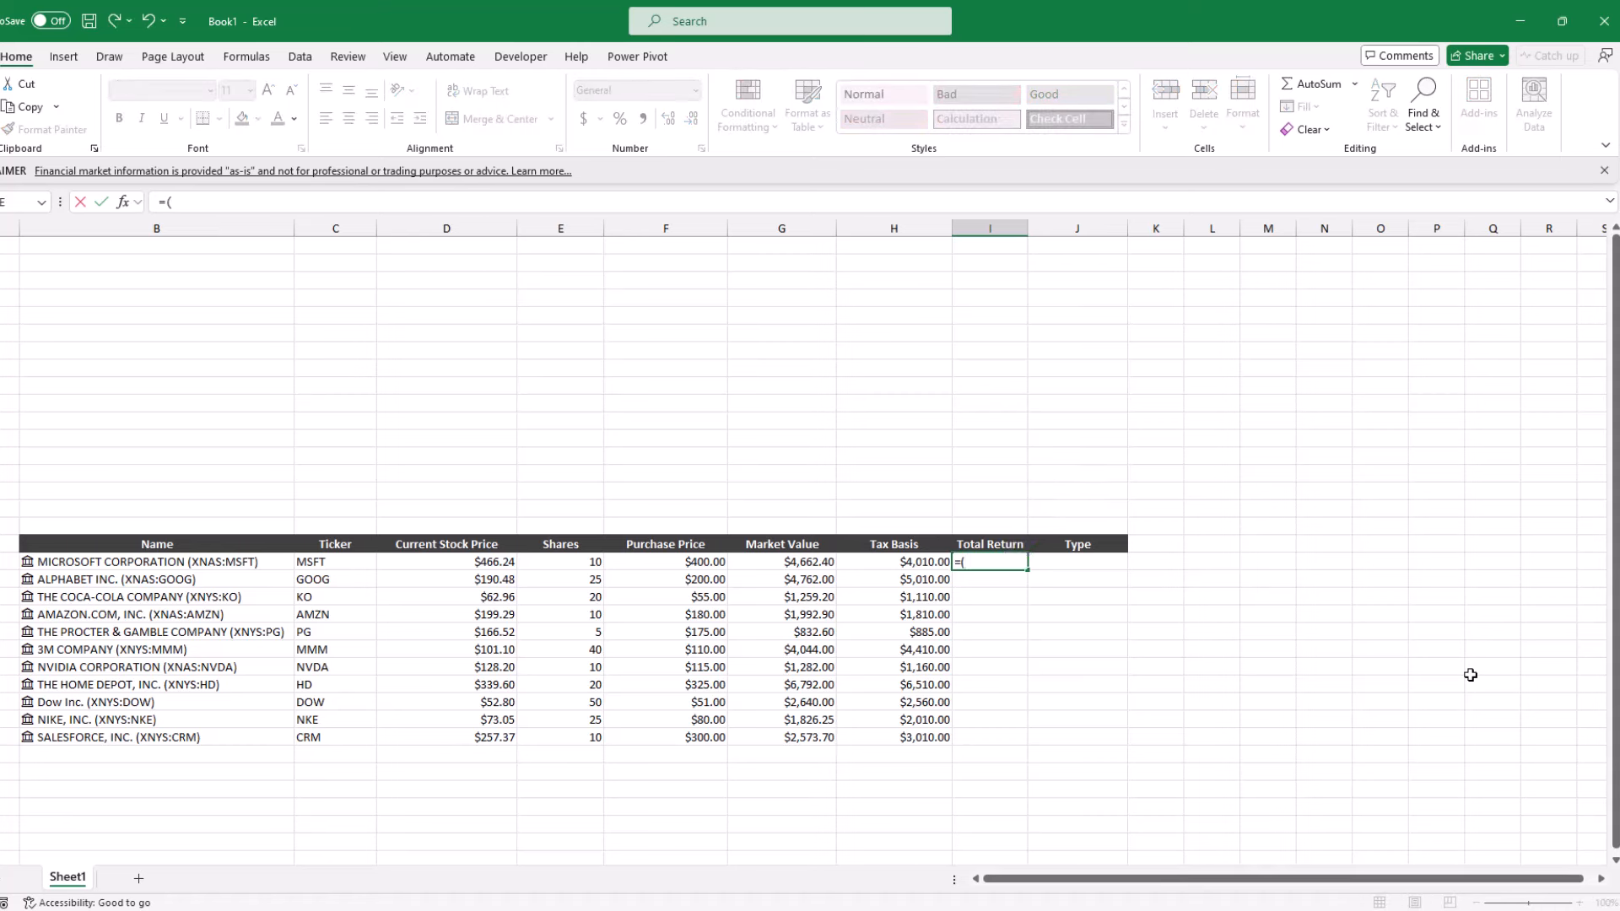
click(788, 562)
text(-)
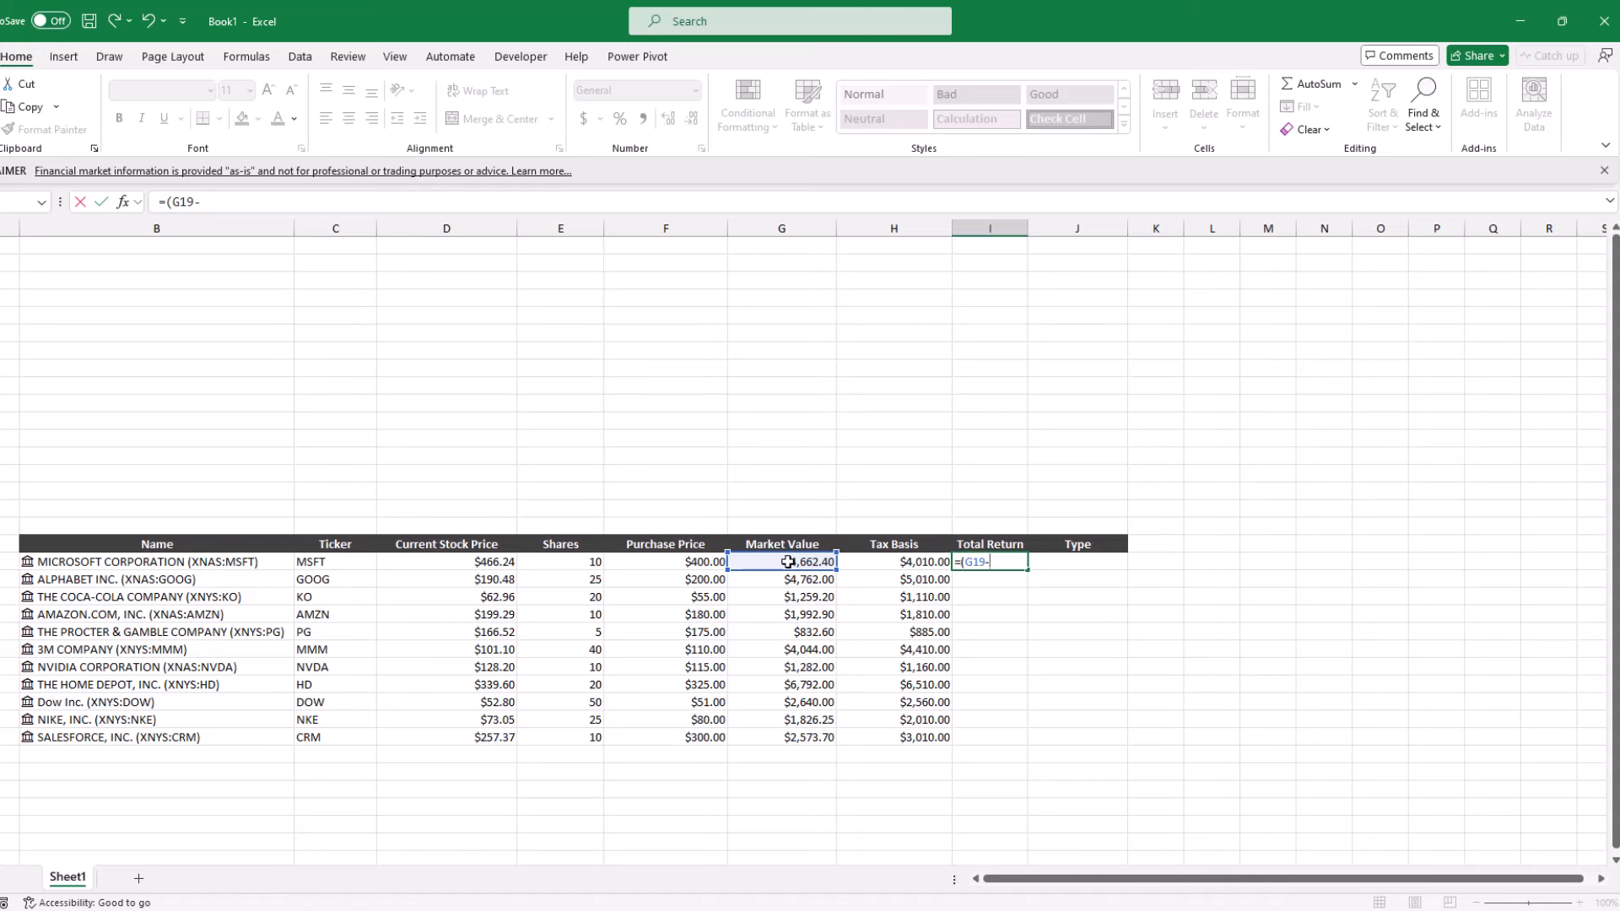
click(888, 561)
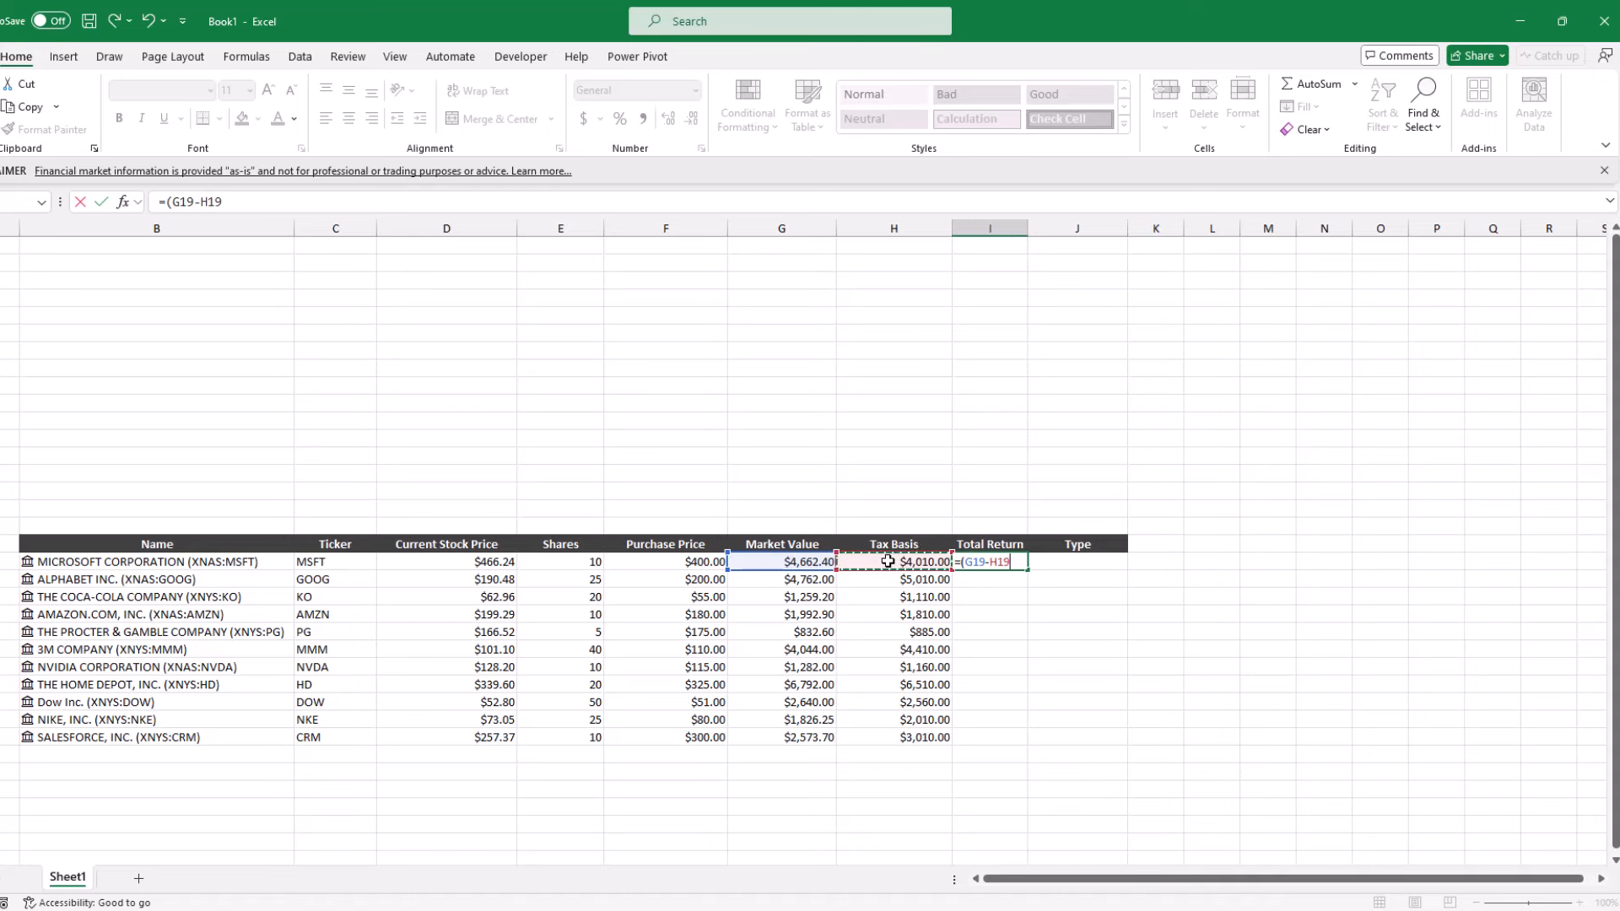
text()/)
click(901, 562)
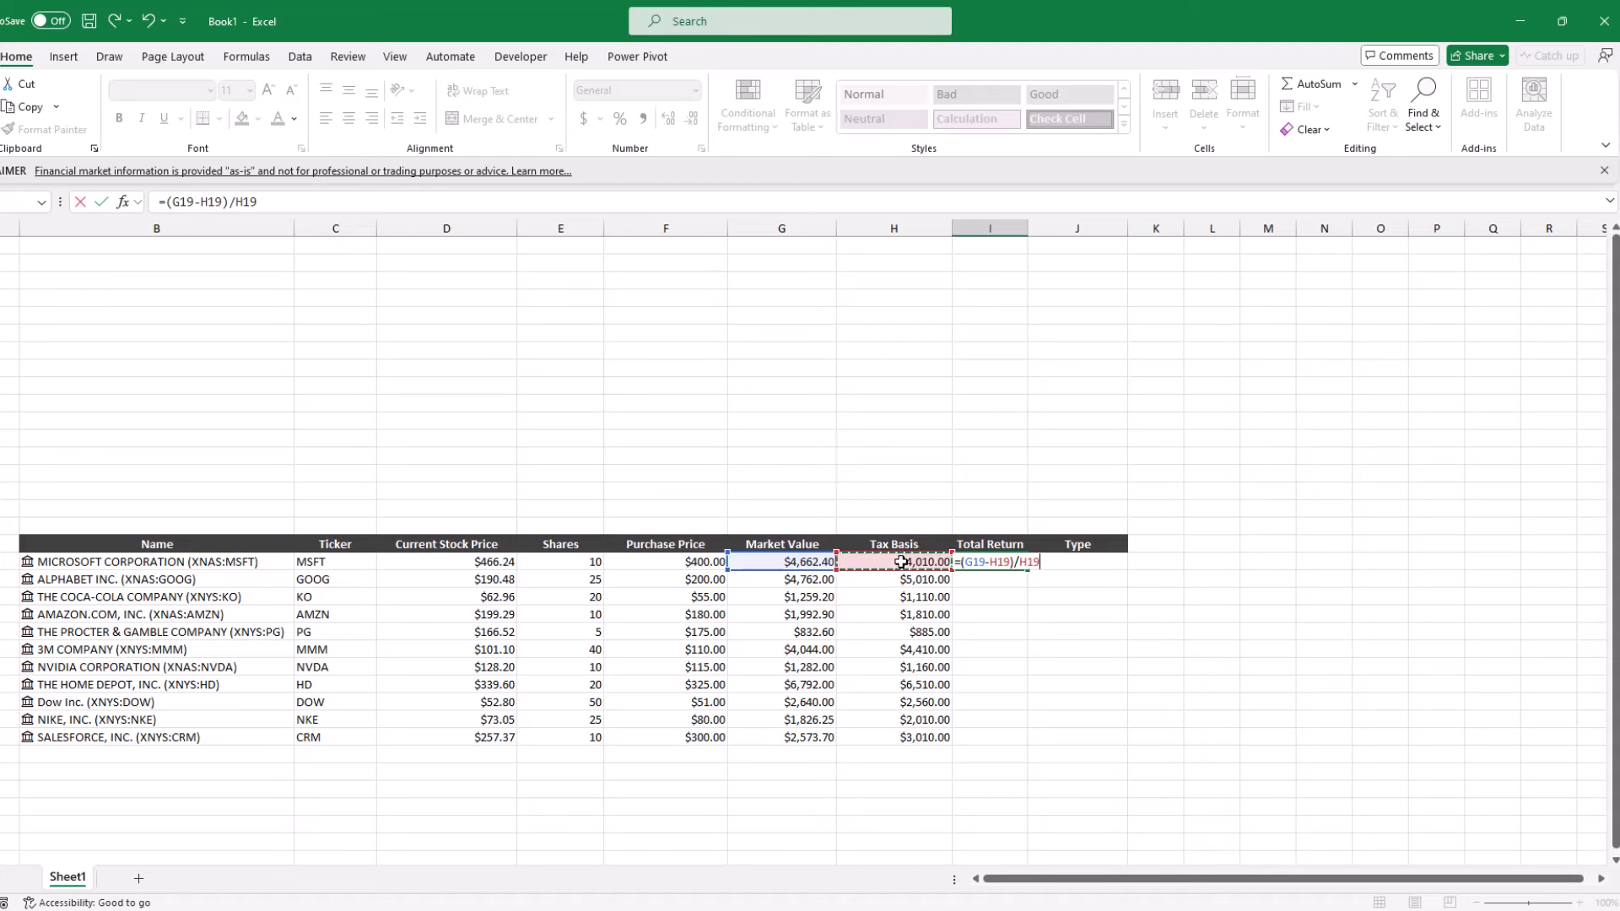
key(Return)
click(985, 563)
drag(1028, 570, 1028, 746)
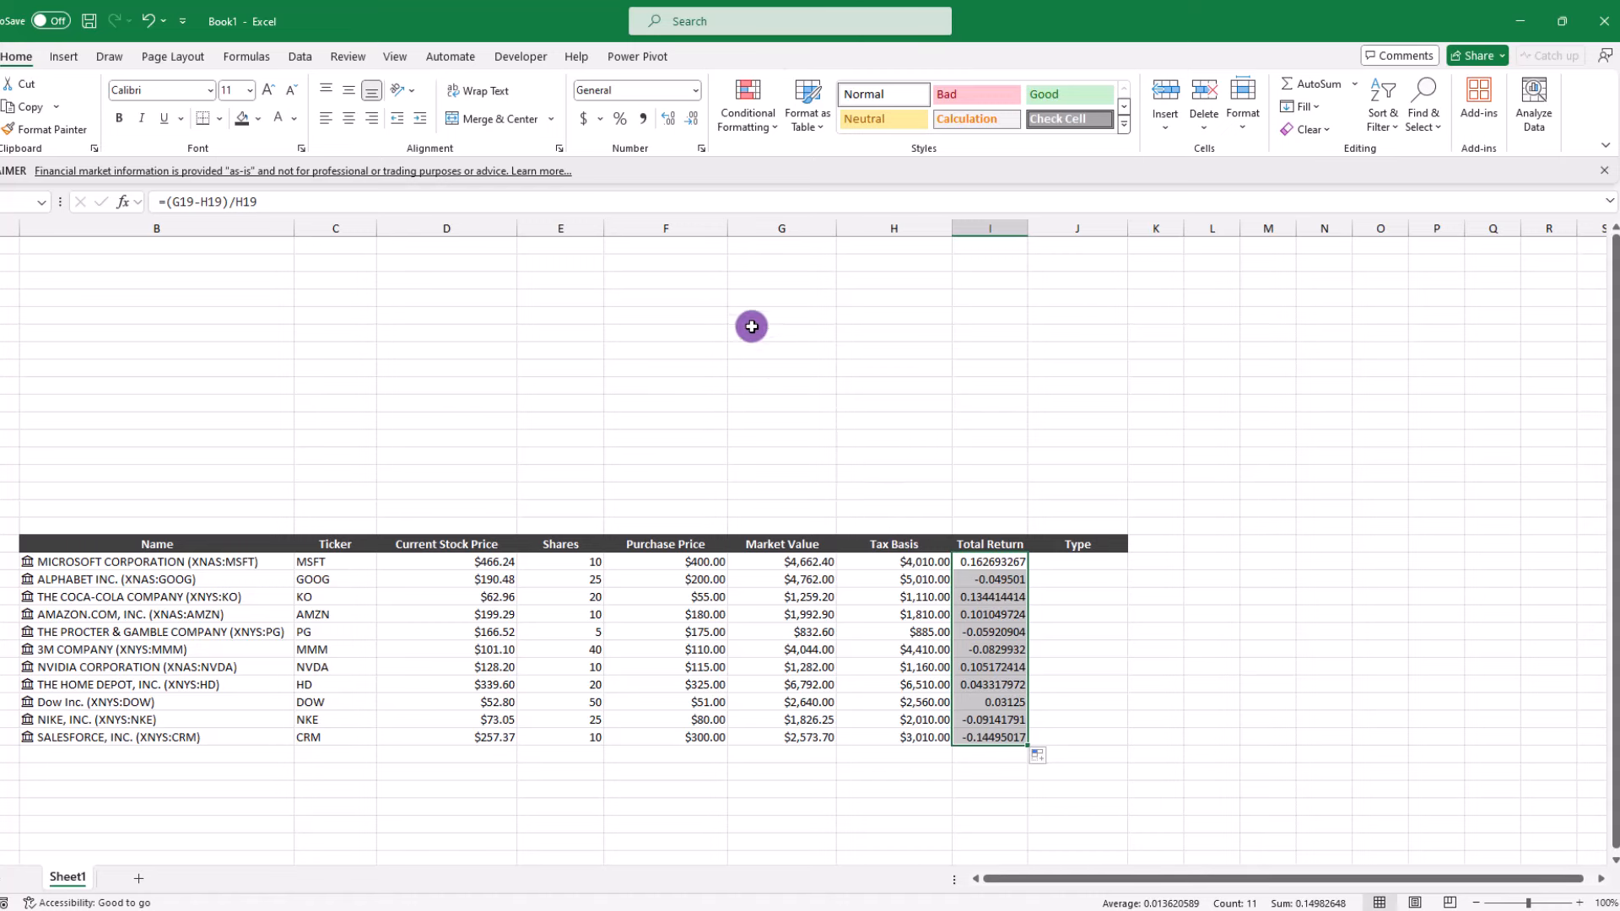
click(620, 122)
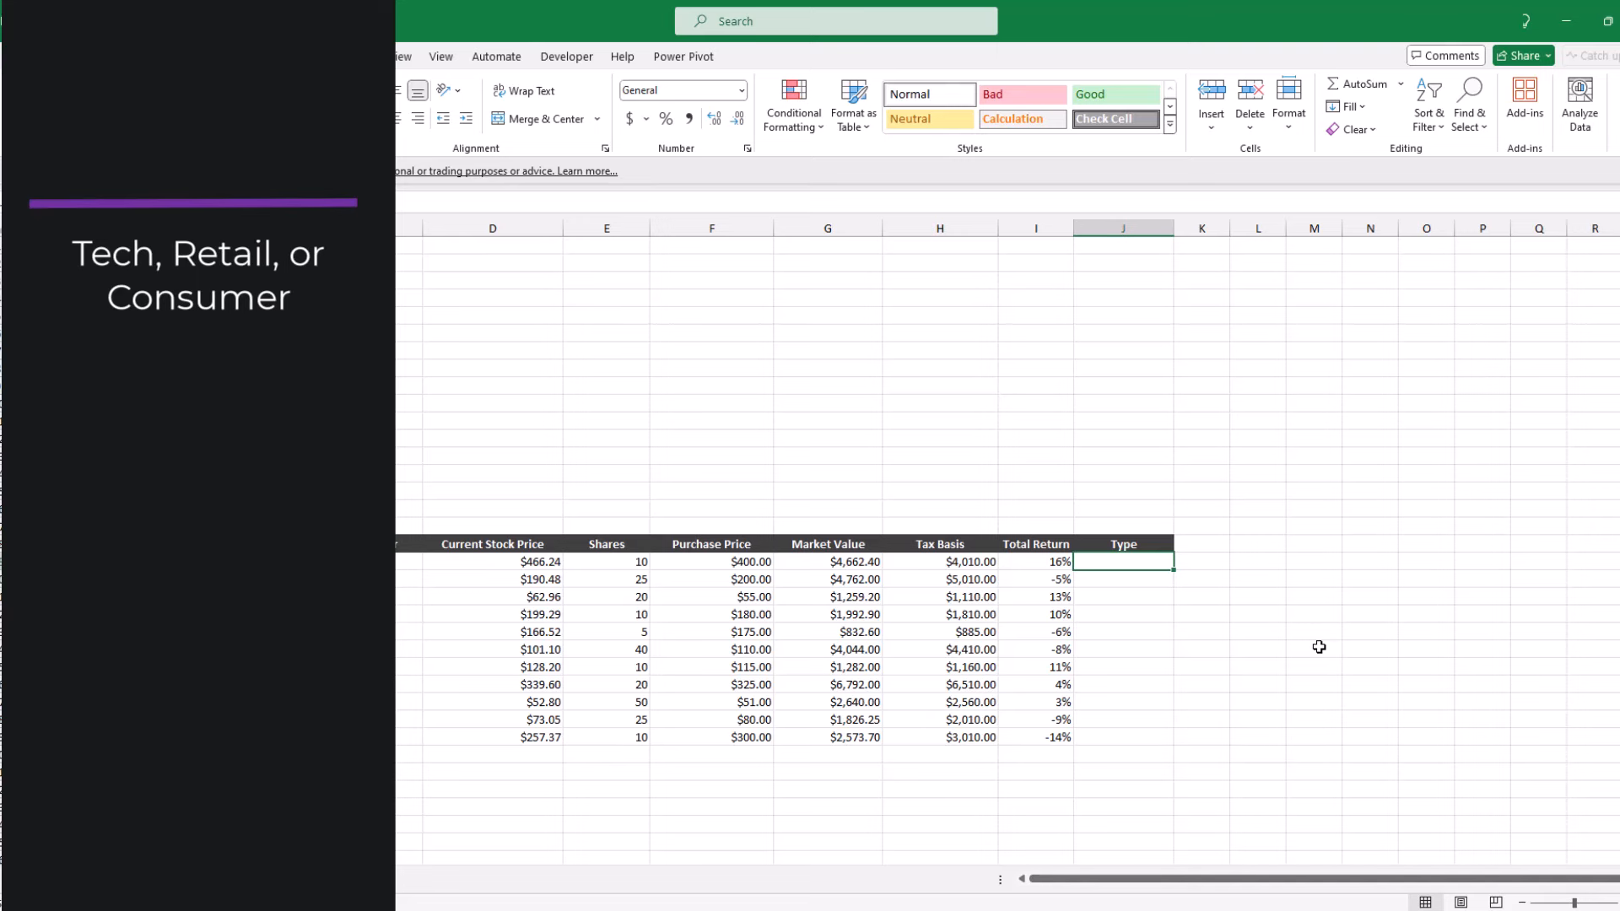
Enter the Type values in J19:J29: Tech, Tech, Consumer, Retail, Consumer, Consumer, Tech, Retail, Consumer, Consumer, Tech
text(Tech)
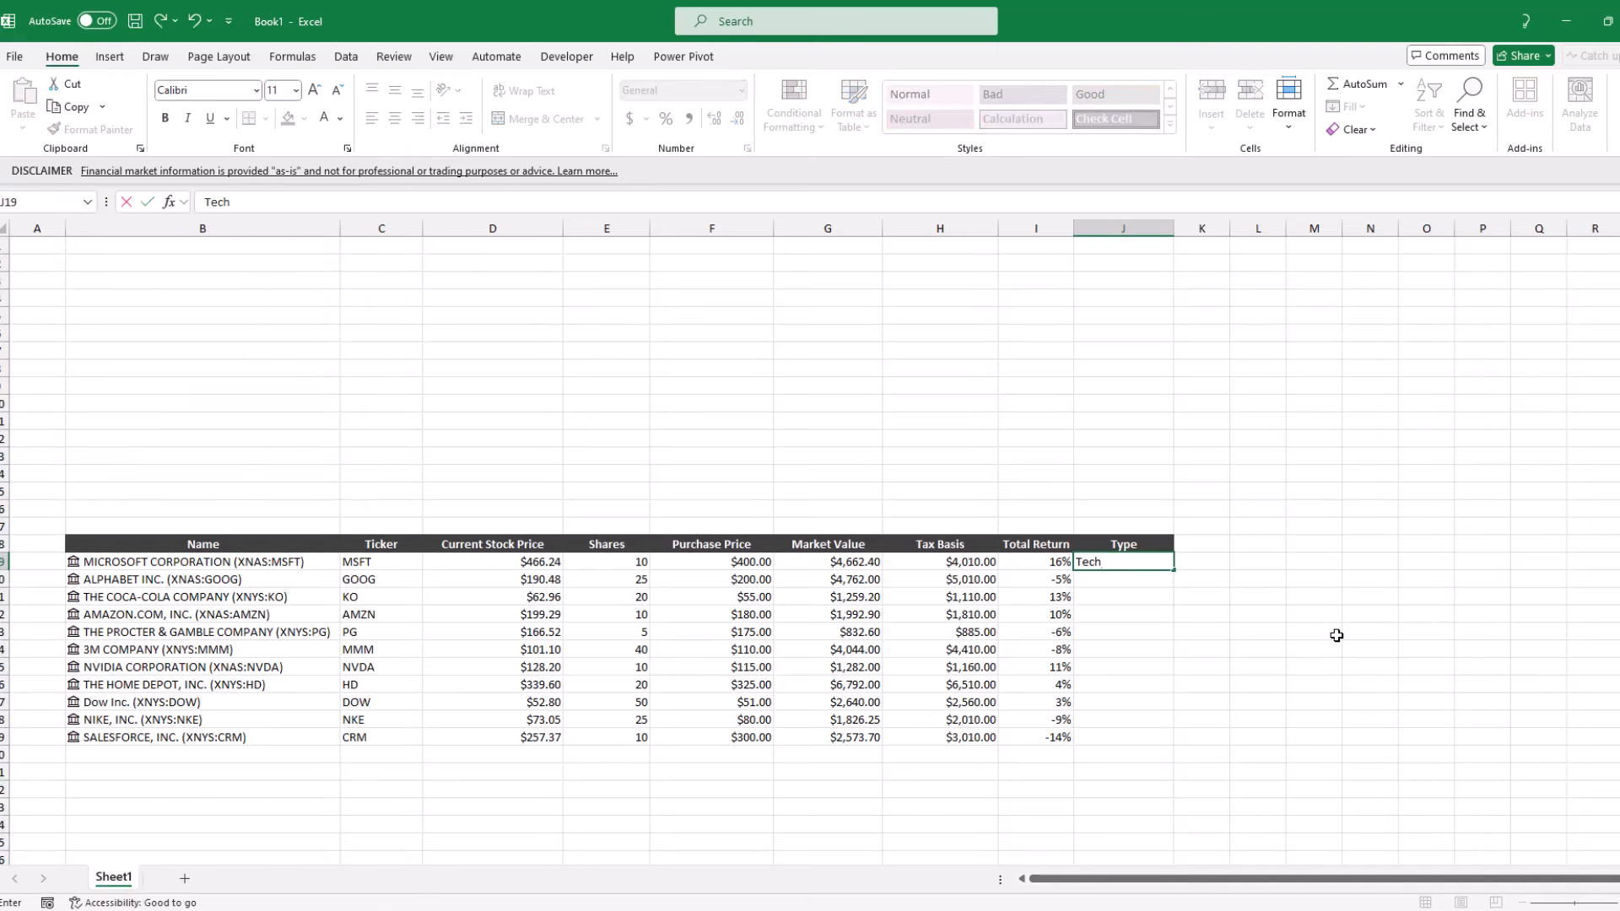
key(Return)
text(Tech)
key(Return)
text(Consumer)
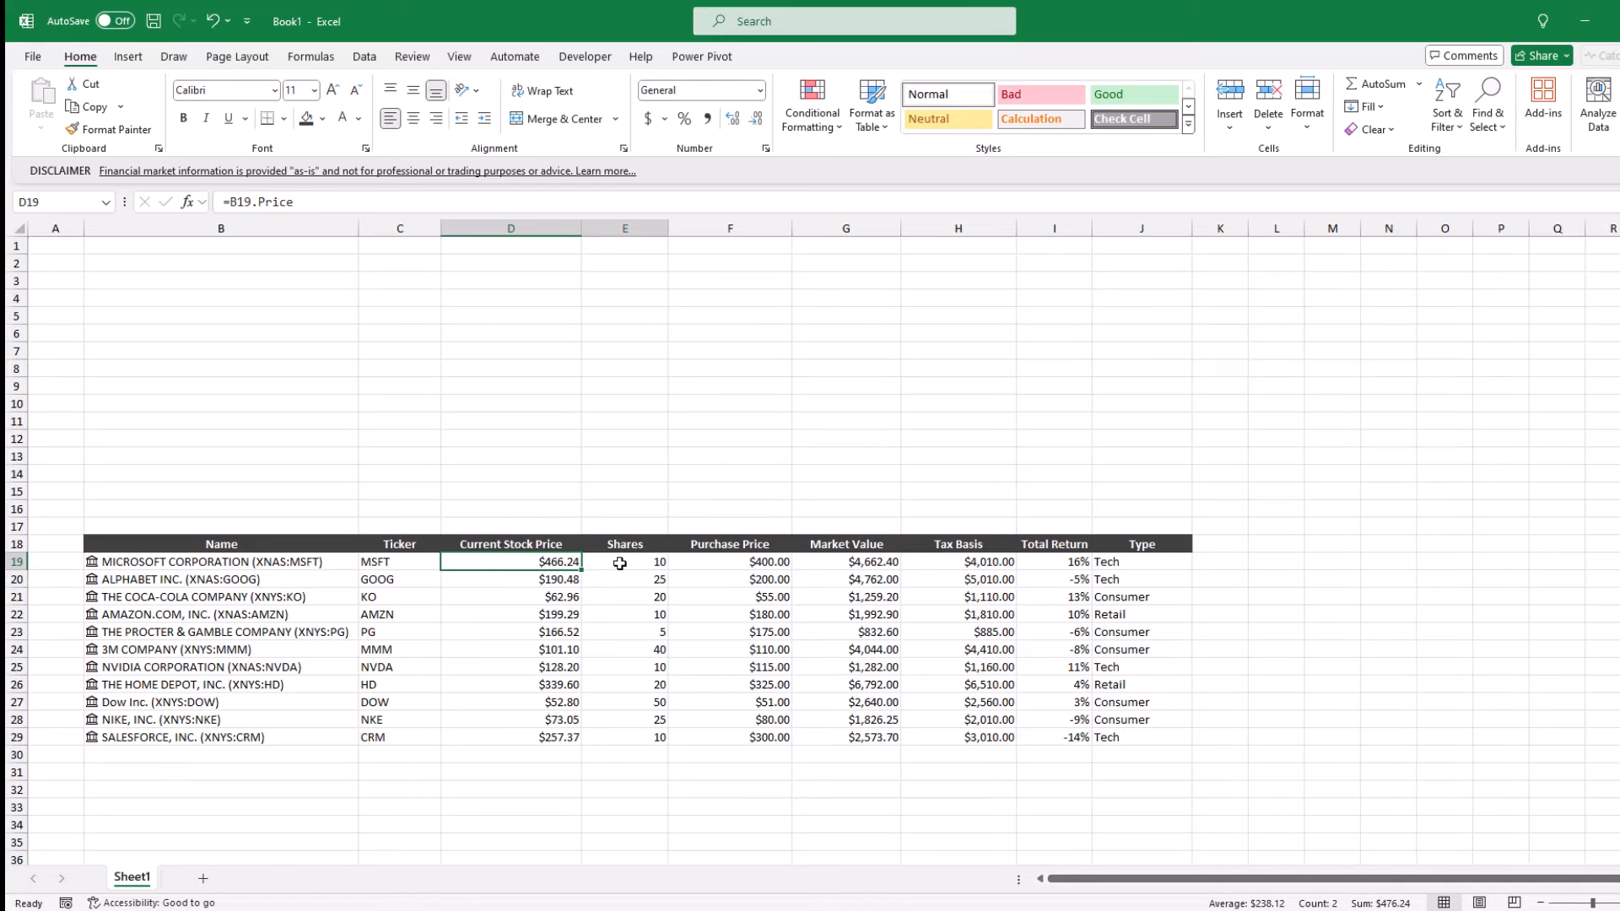
Center the entries in D19:J29 horizontally within their cells
drag(603, 563, 1124, 735)
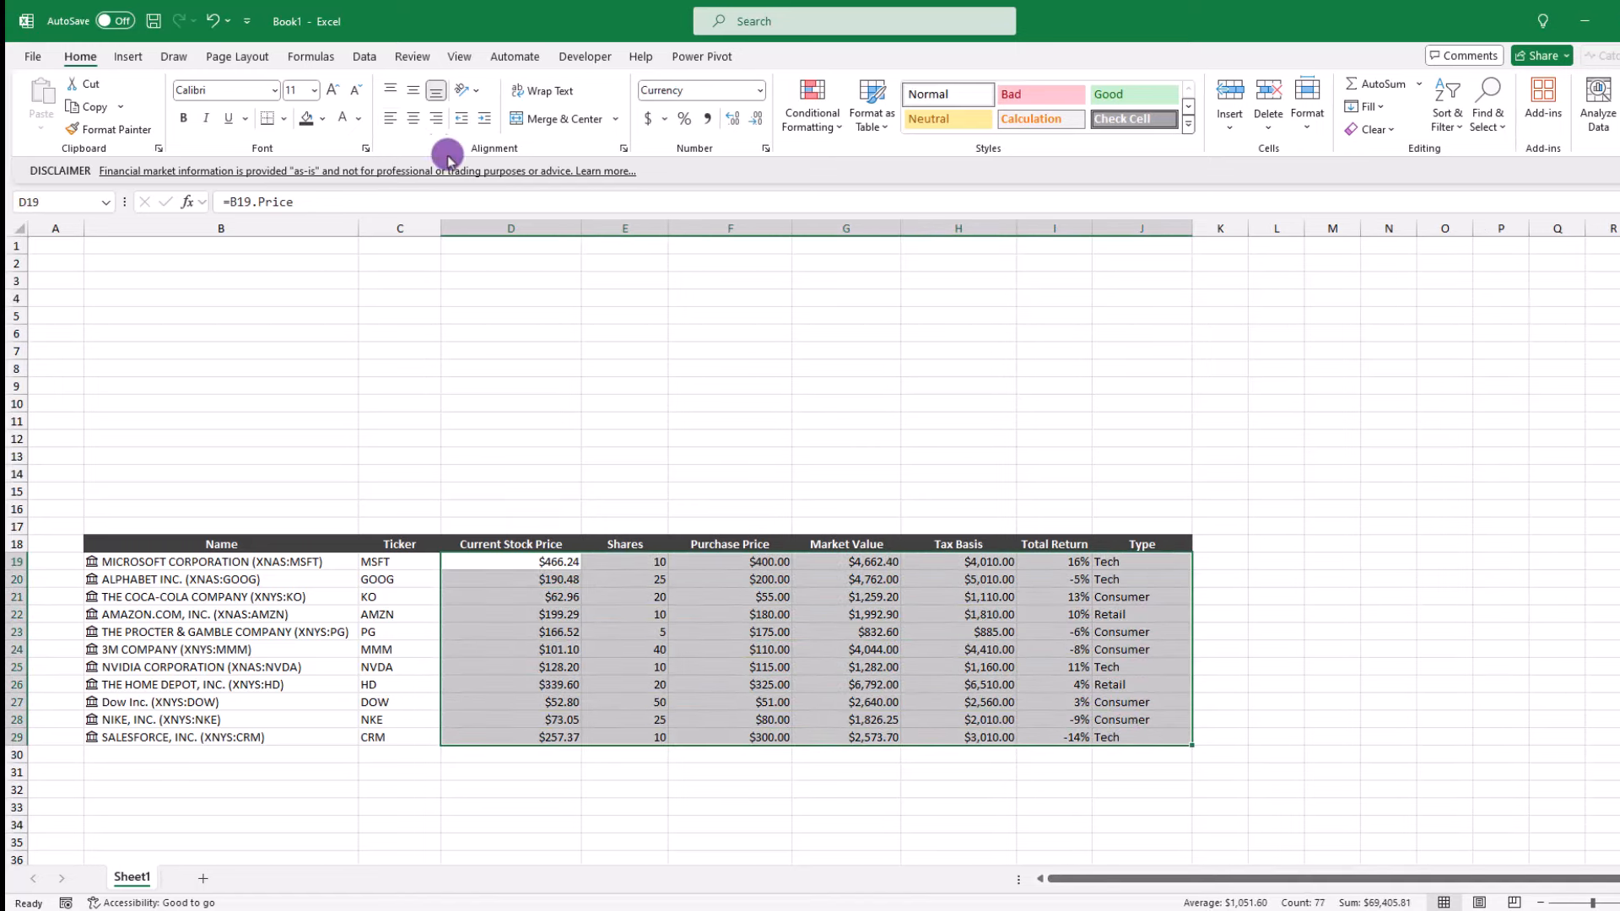
click(413, 118)
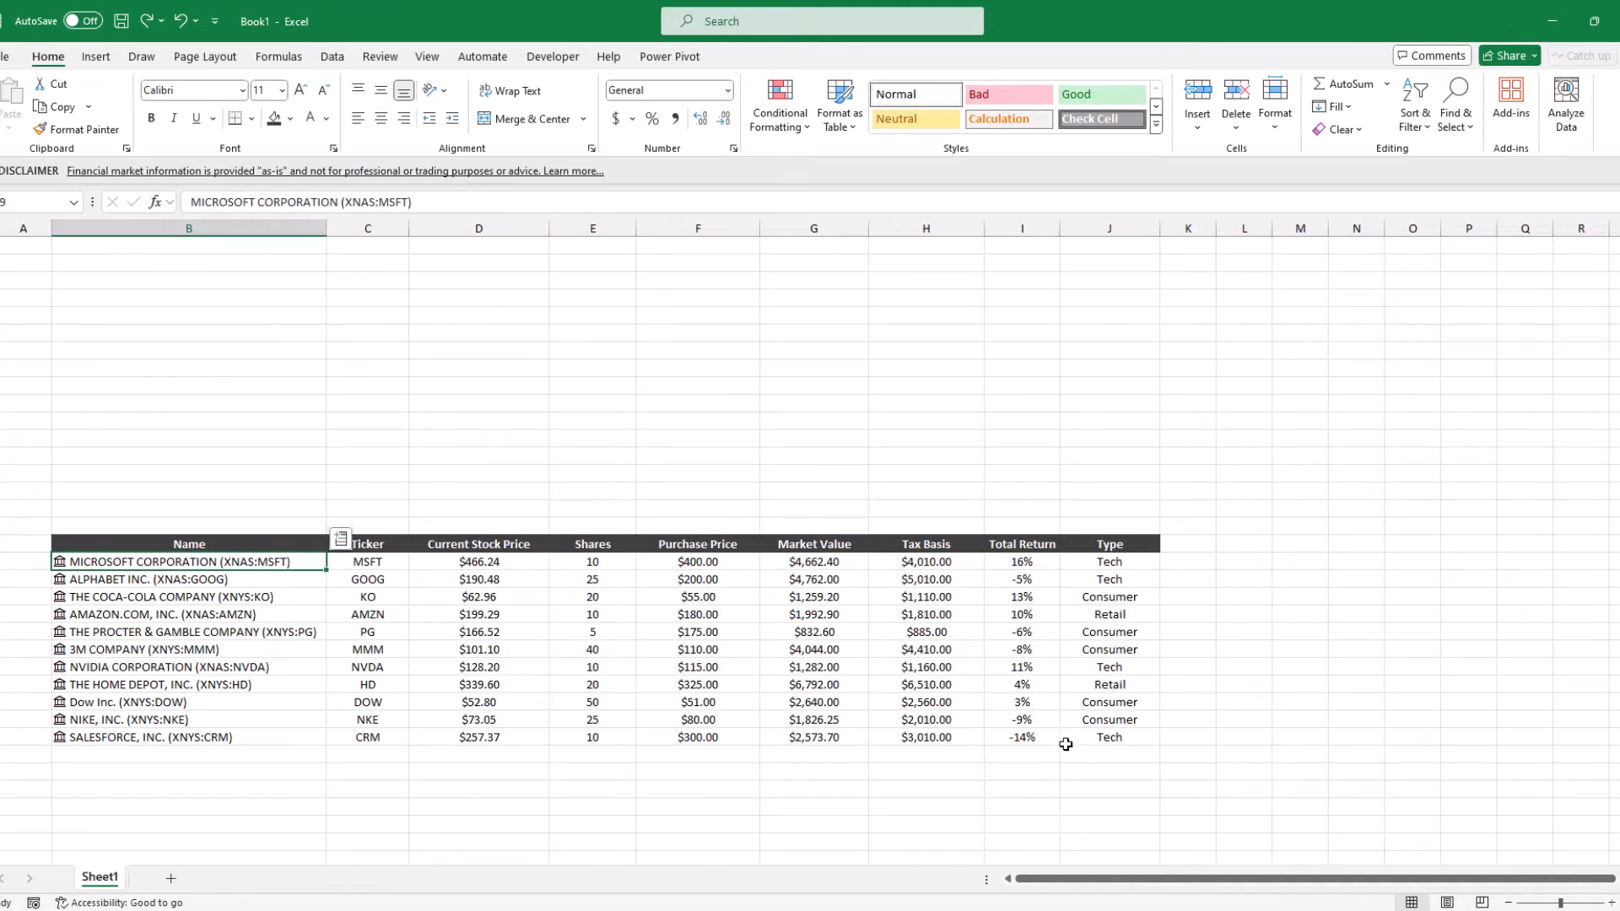
click(1126, 742)
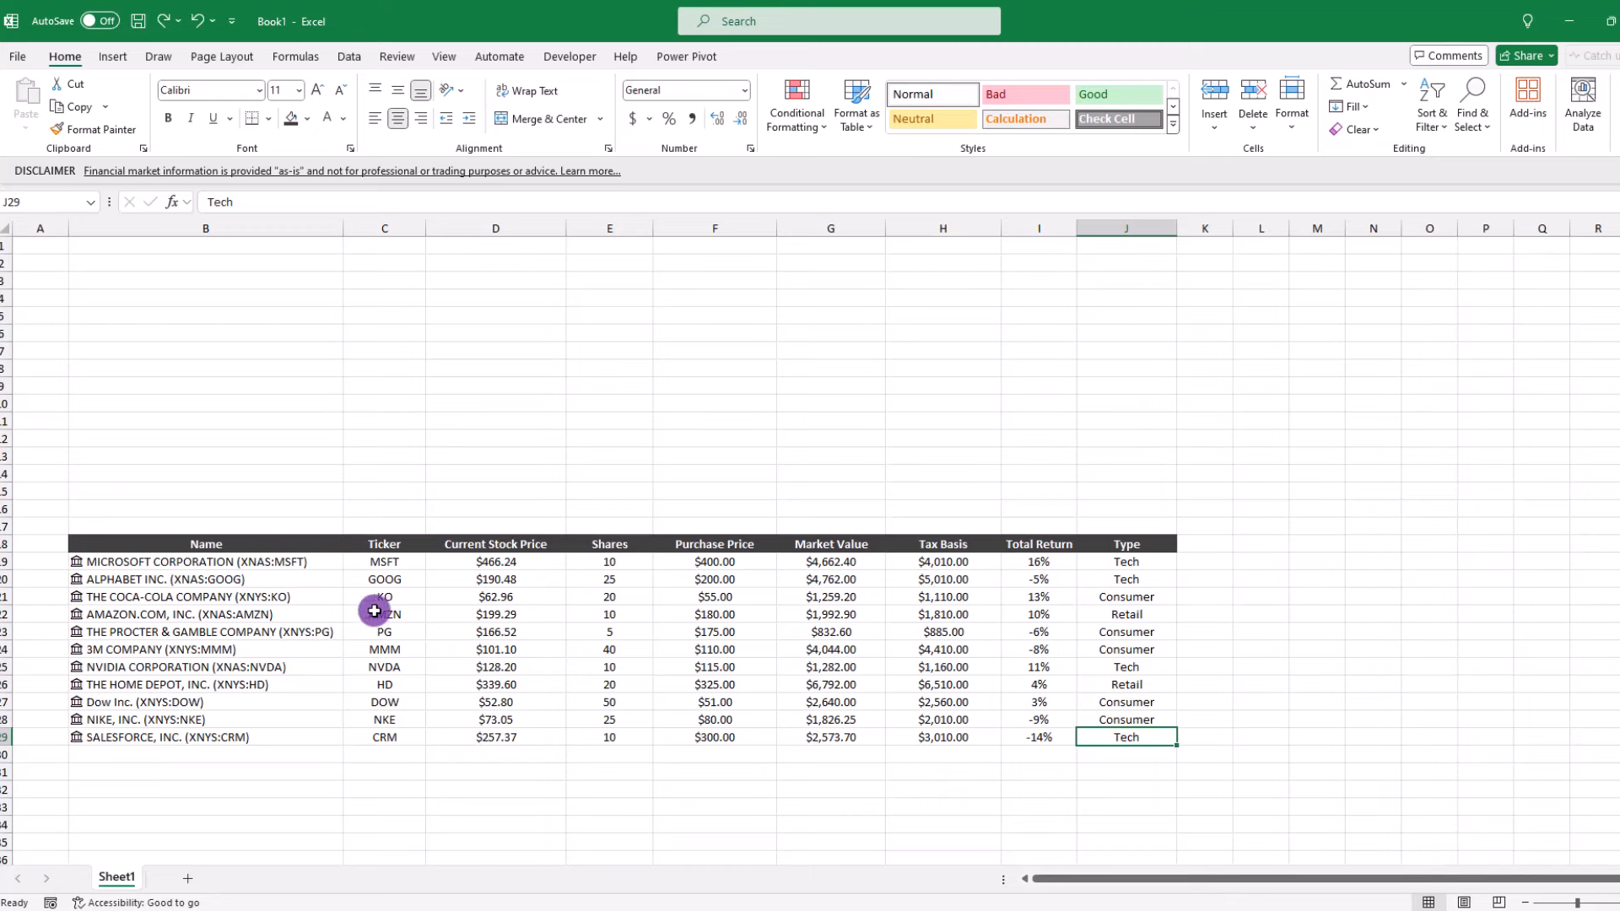
Convert the stock data in B18:J29 into a table that uses the first row as headers
drag(221, 544, 1122, 736)
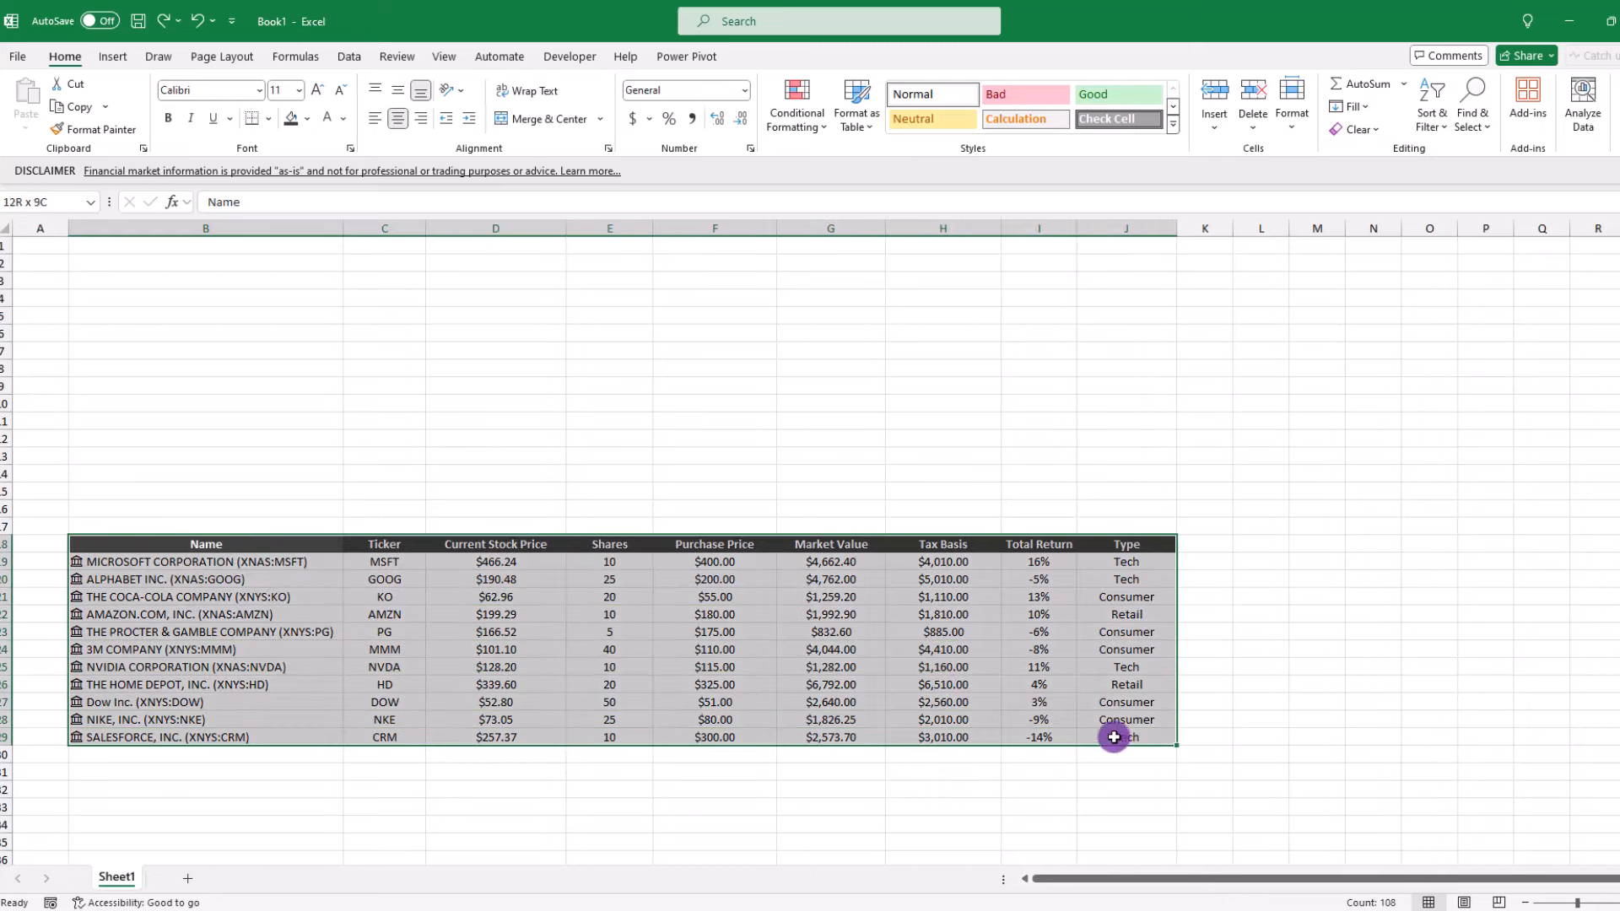
click(113, 55)
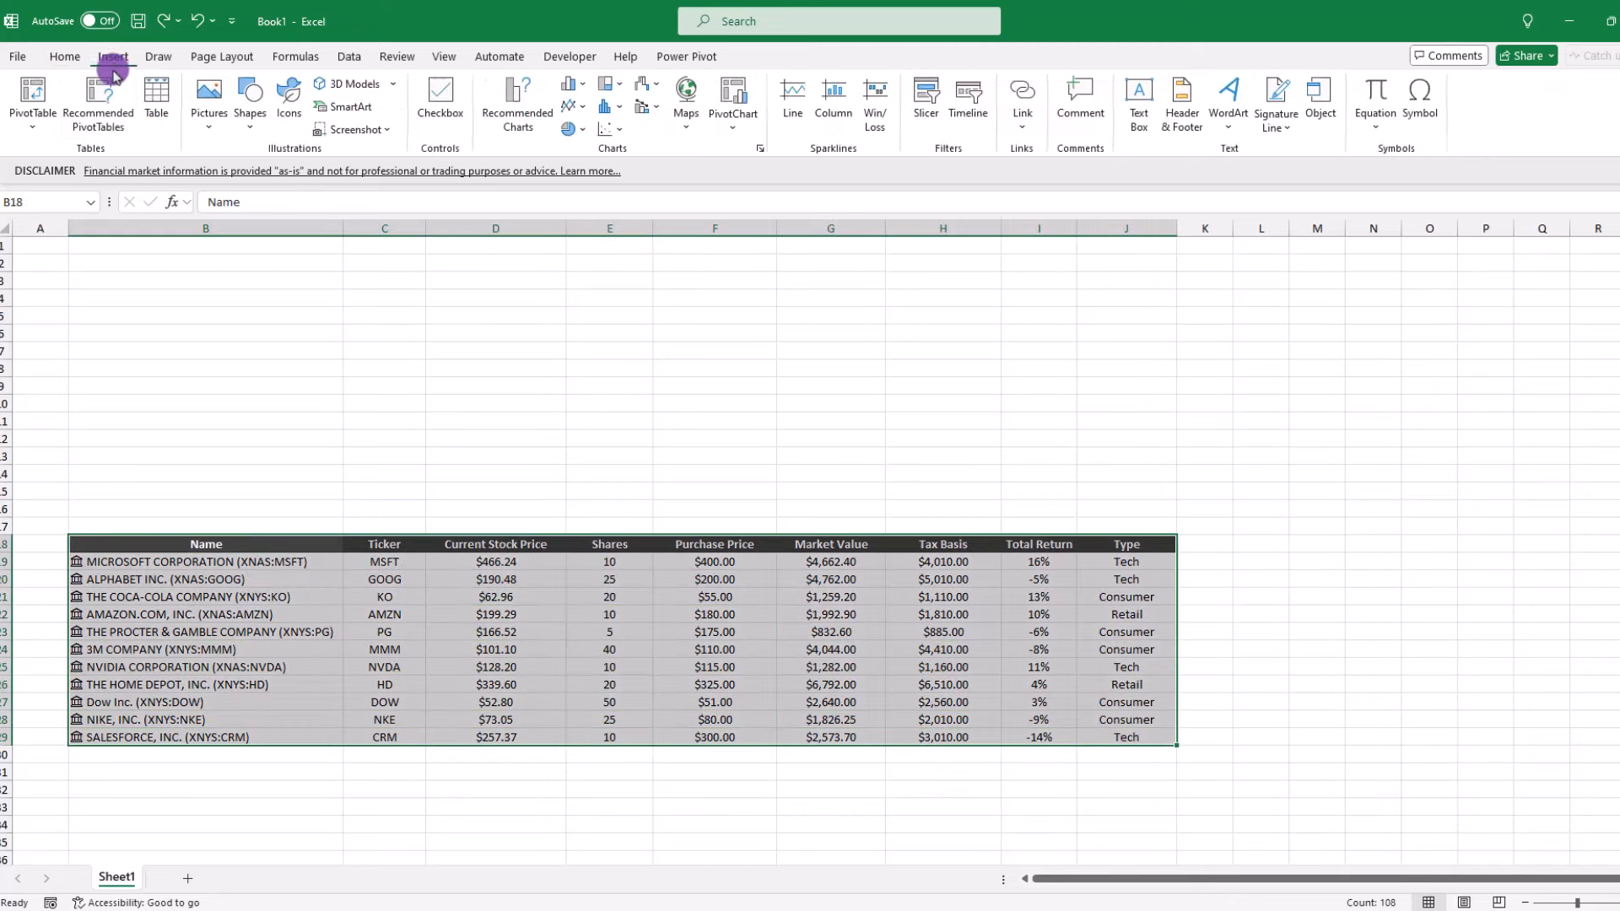
click(171, 135)
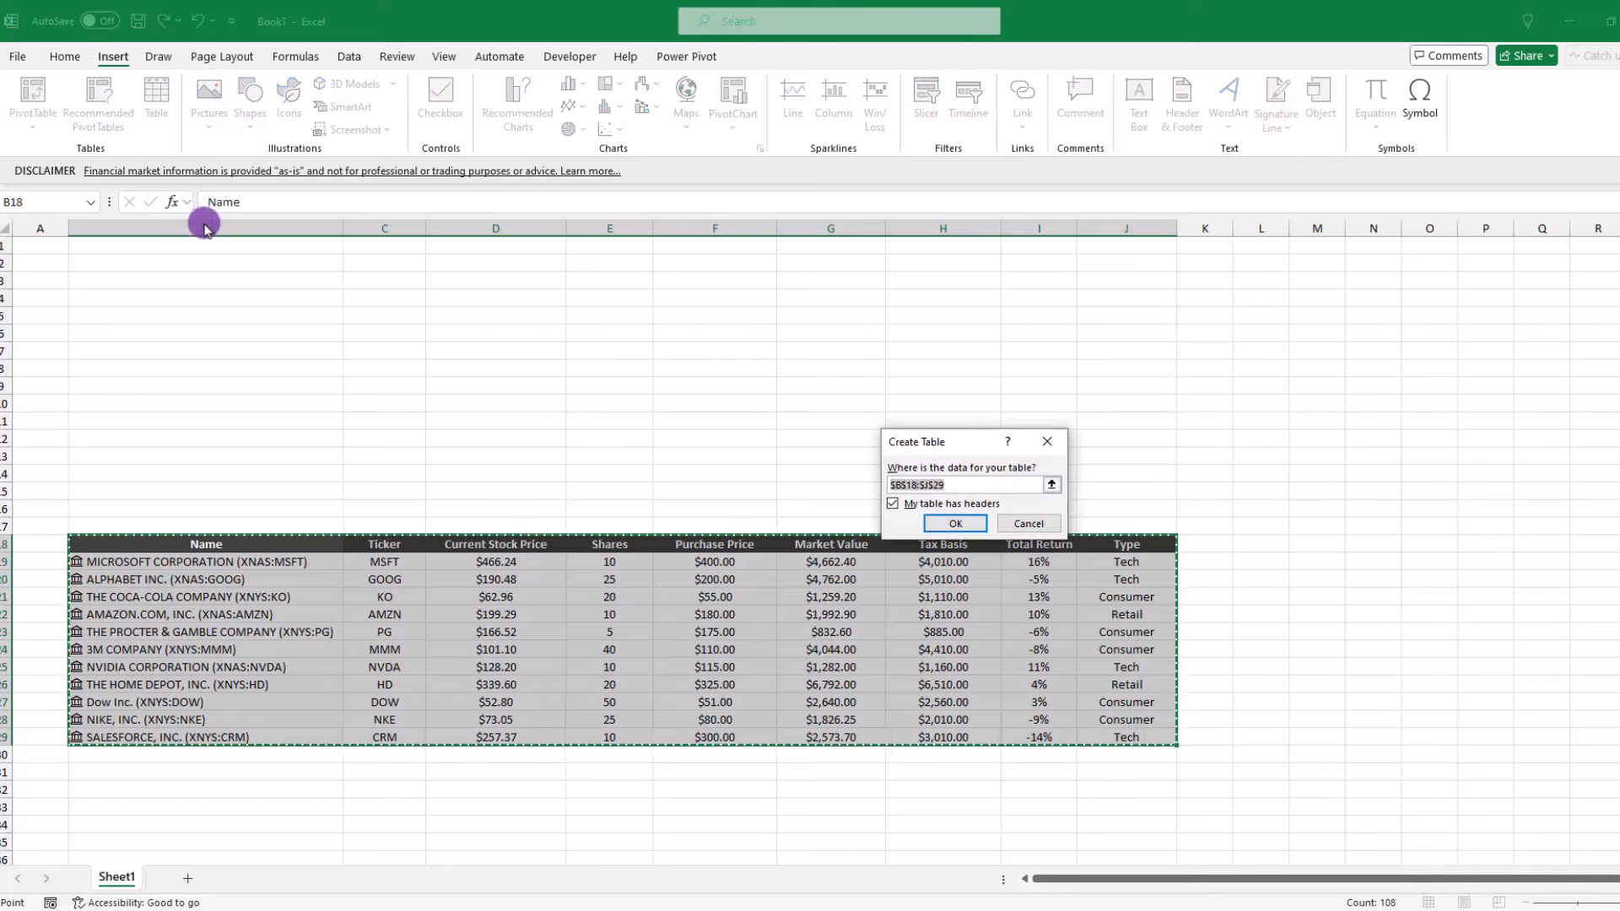
click(955, 523)
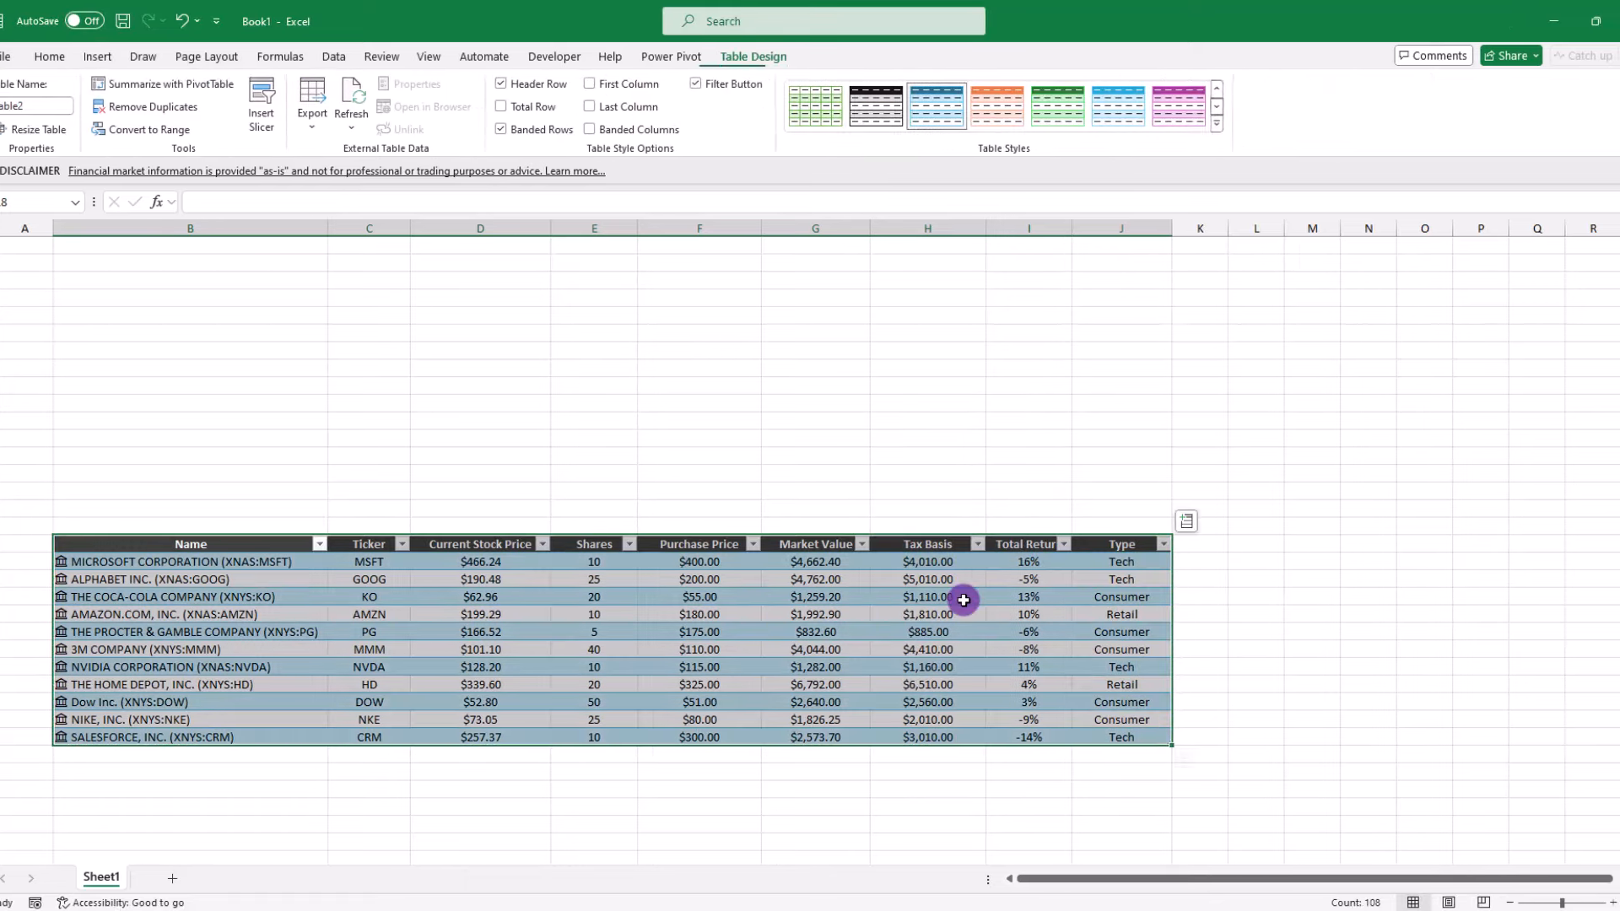
click(958, 606)
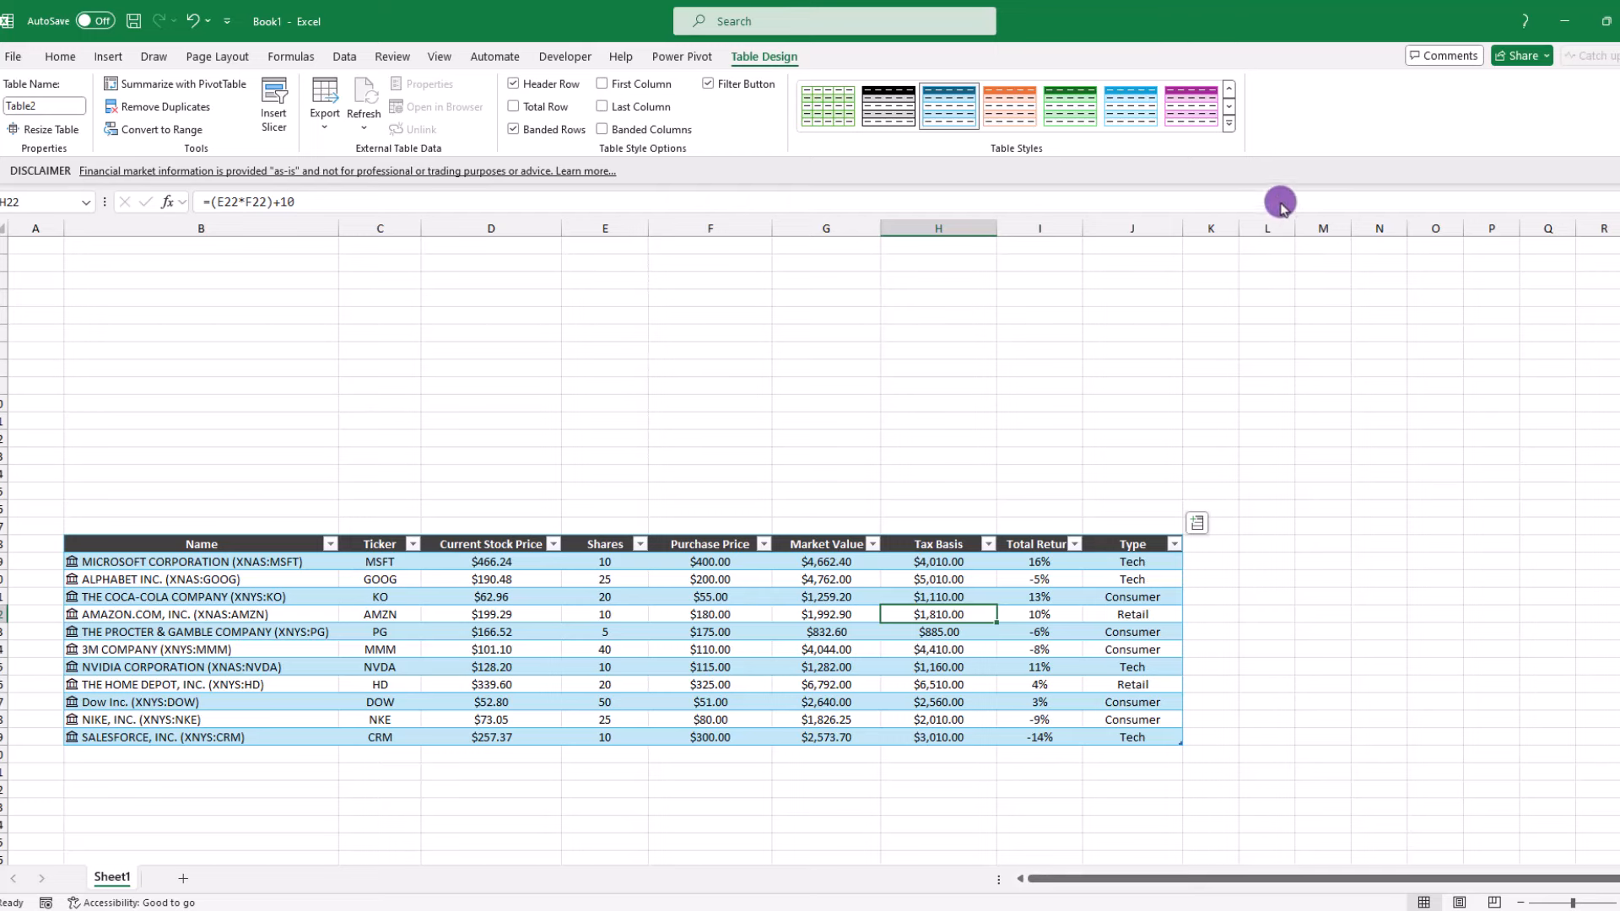
Apply the plain, unfilled style from the Light group to the table and turn off its filter buttons
click(1228, 127)
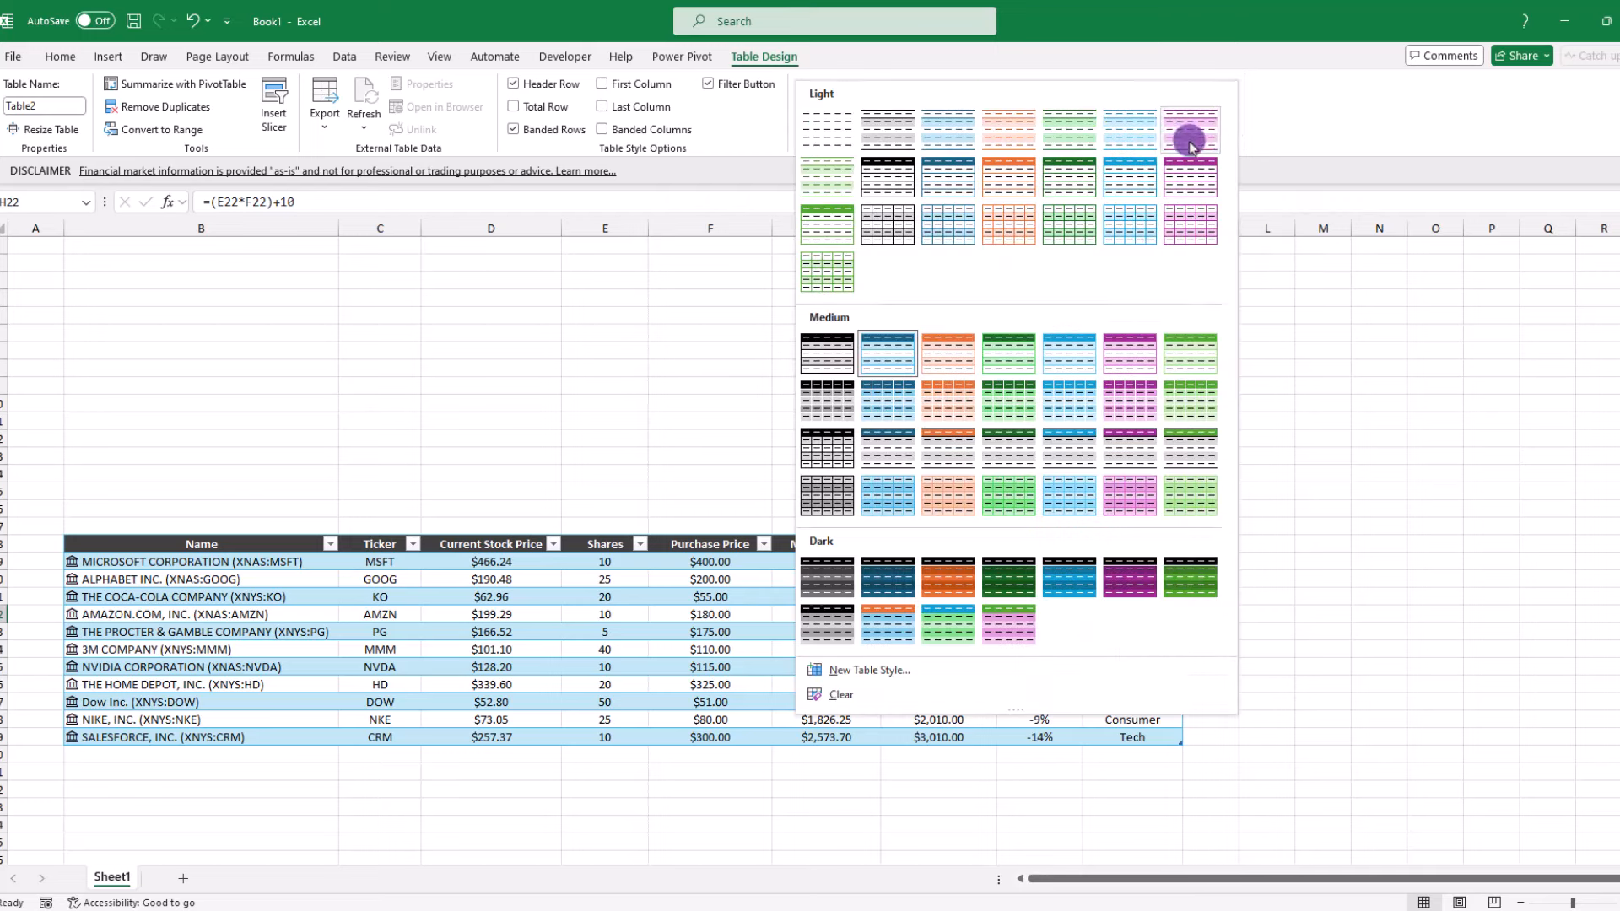
click(823, 126)
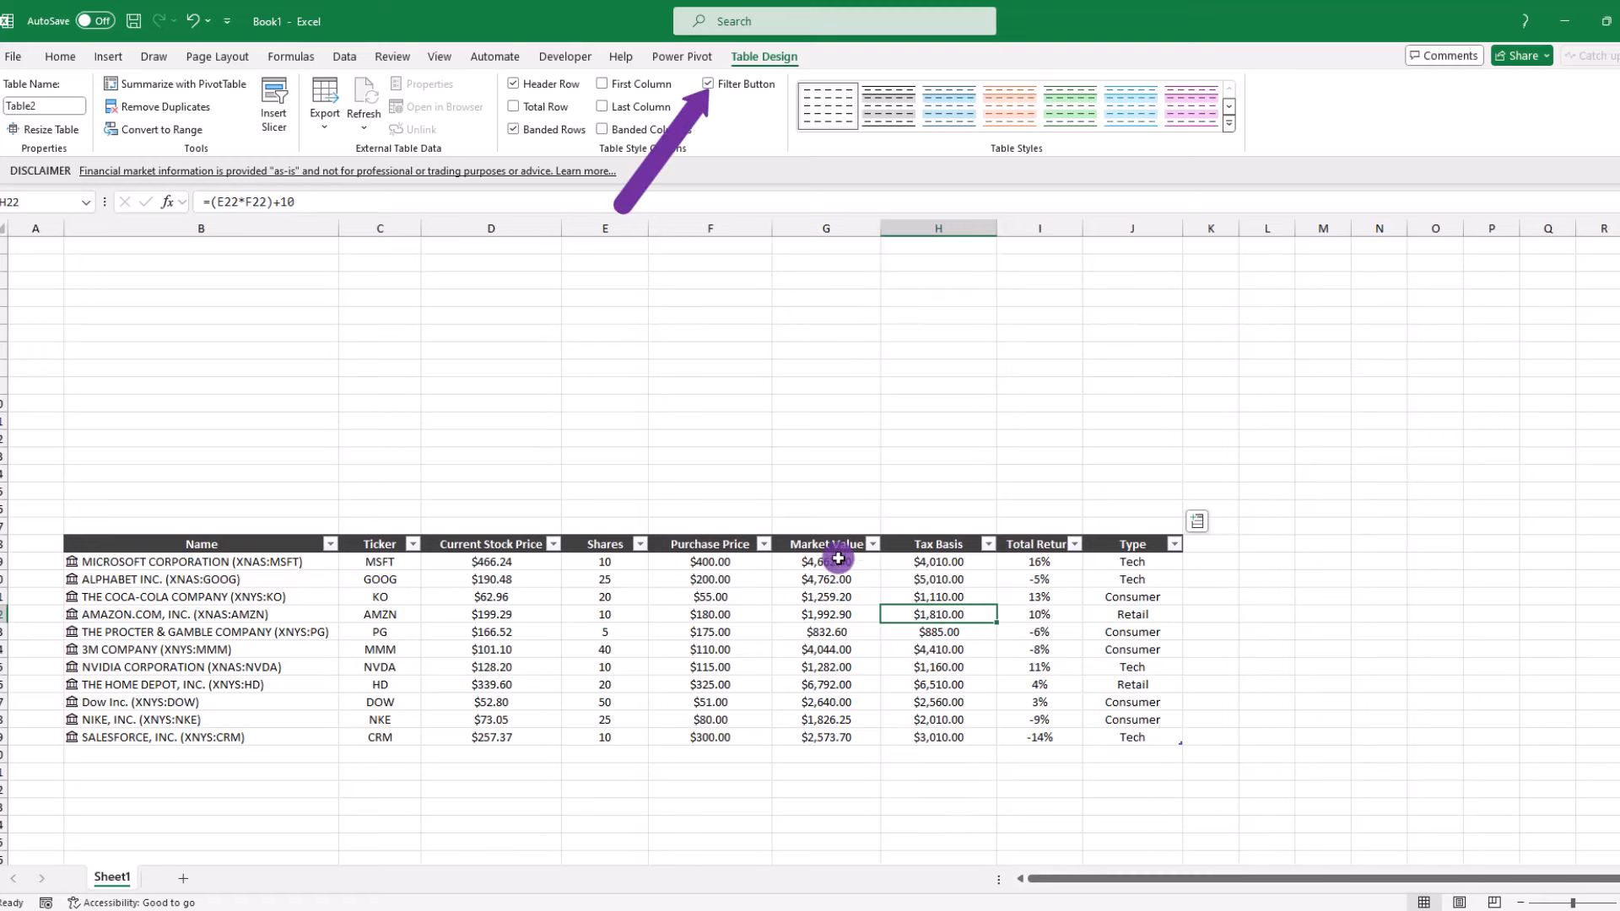
click(711, 90)
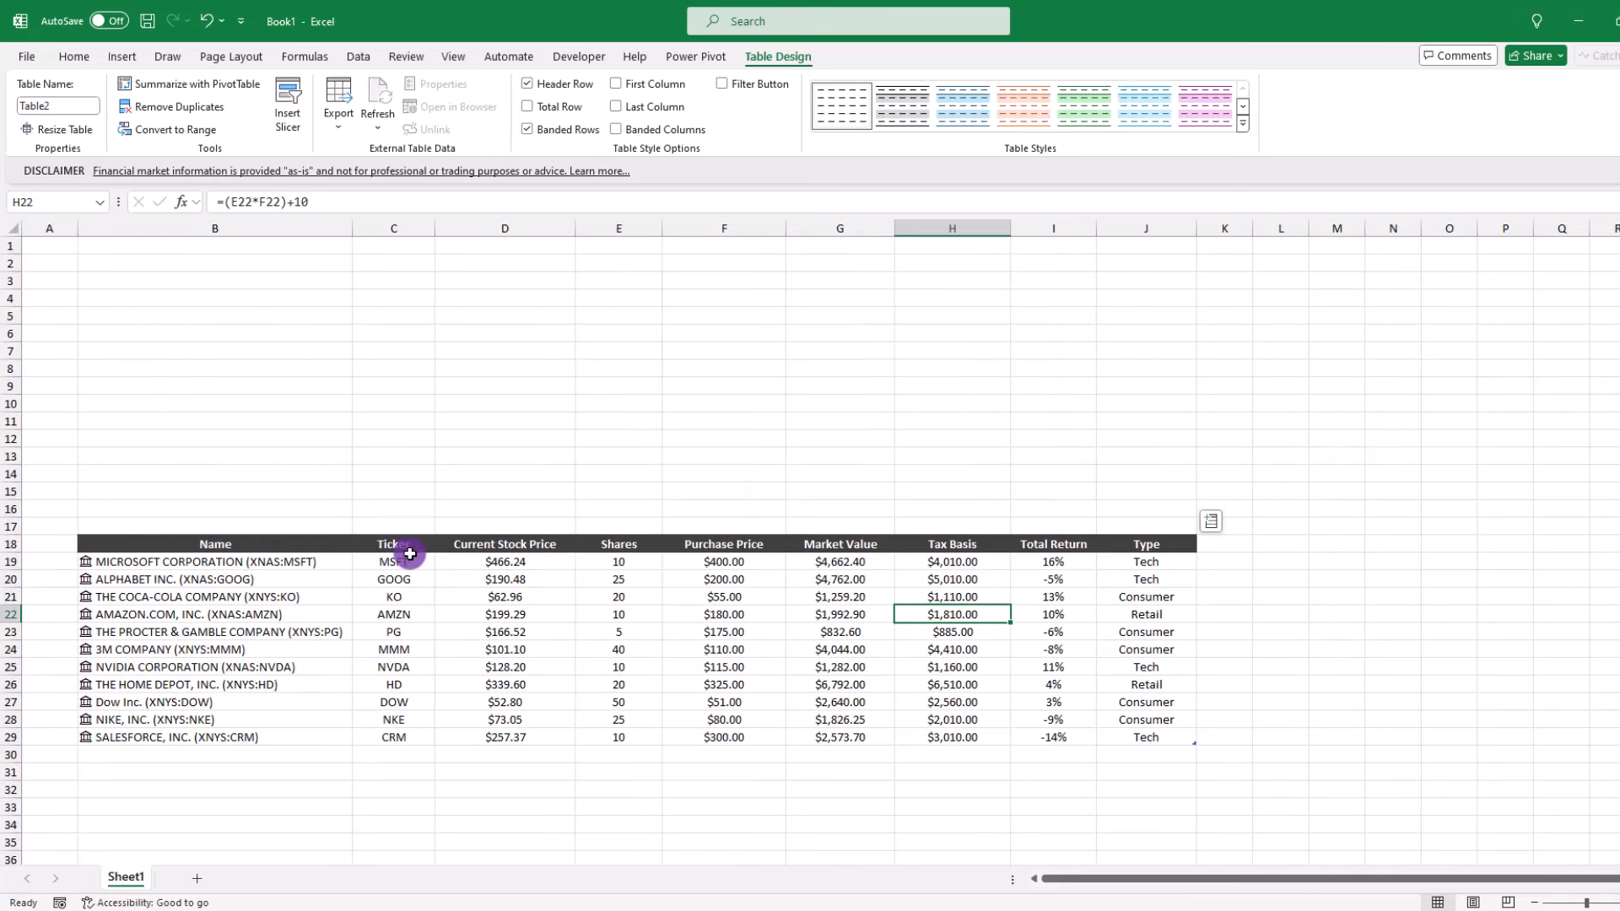
Insert a 2-D clustered column chart from the Ticker and Market Value columns, including their headers
drag(409, 544, 396, 731)
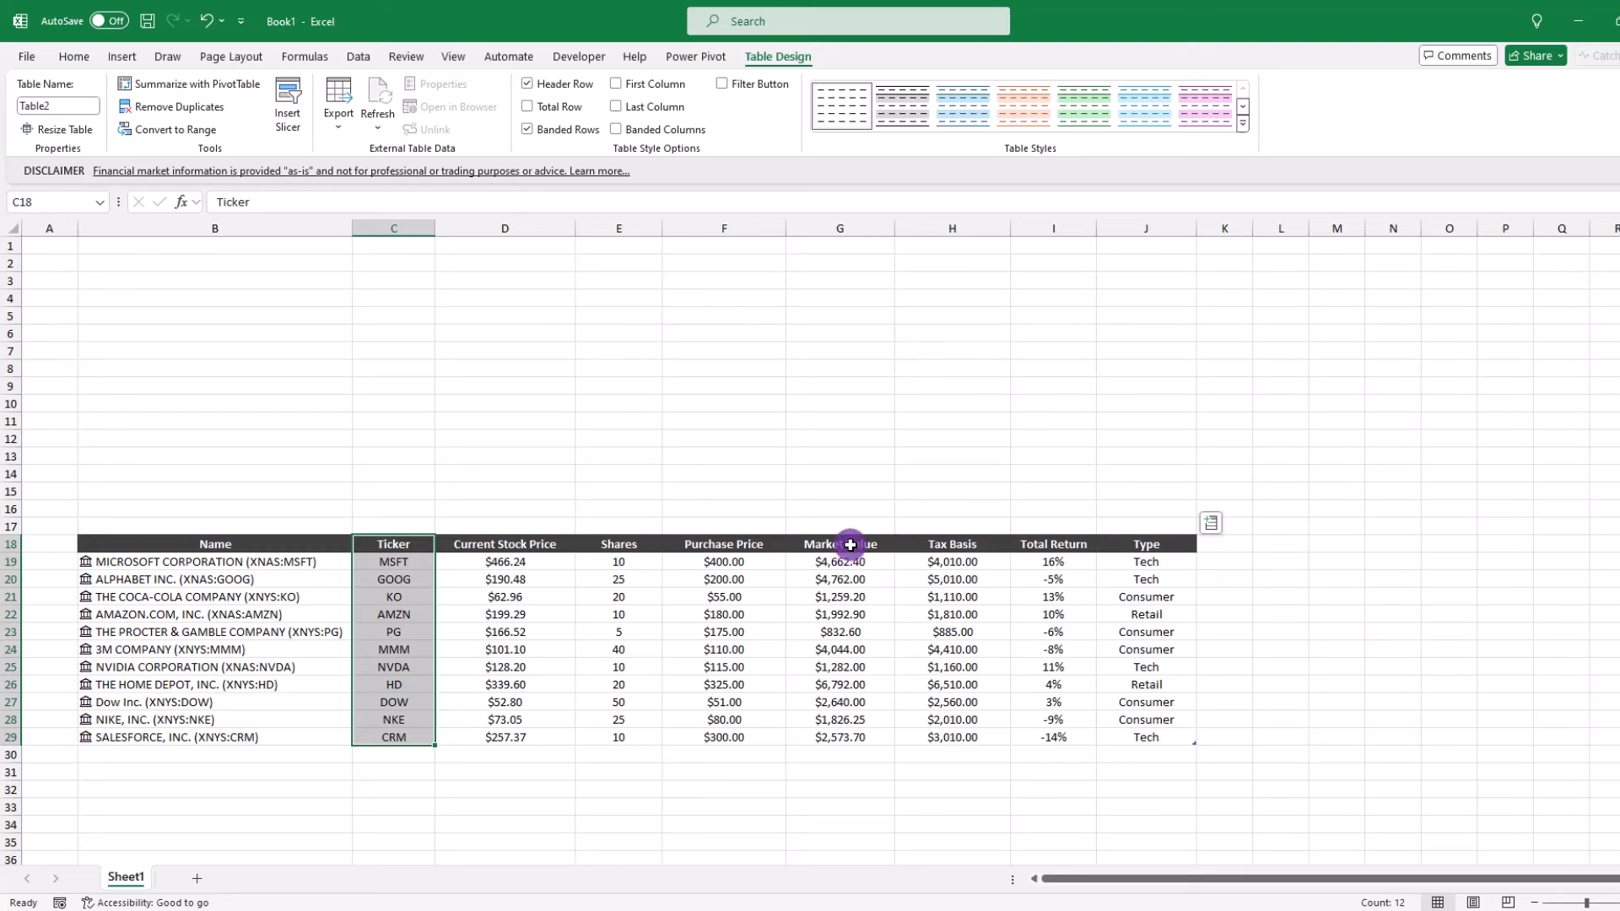
drag(844, 544, 833, 731)
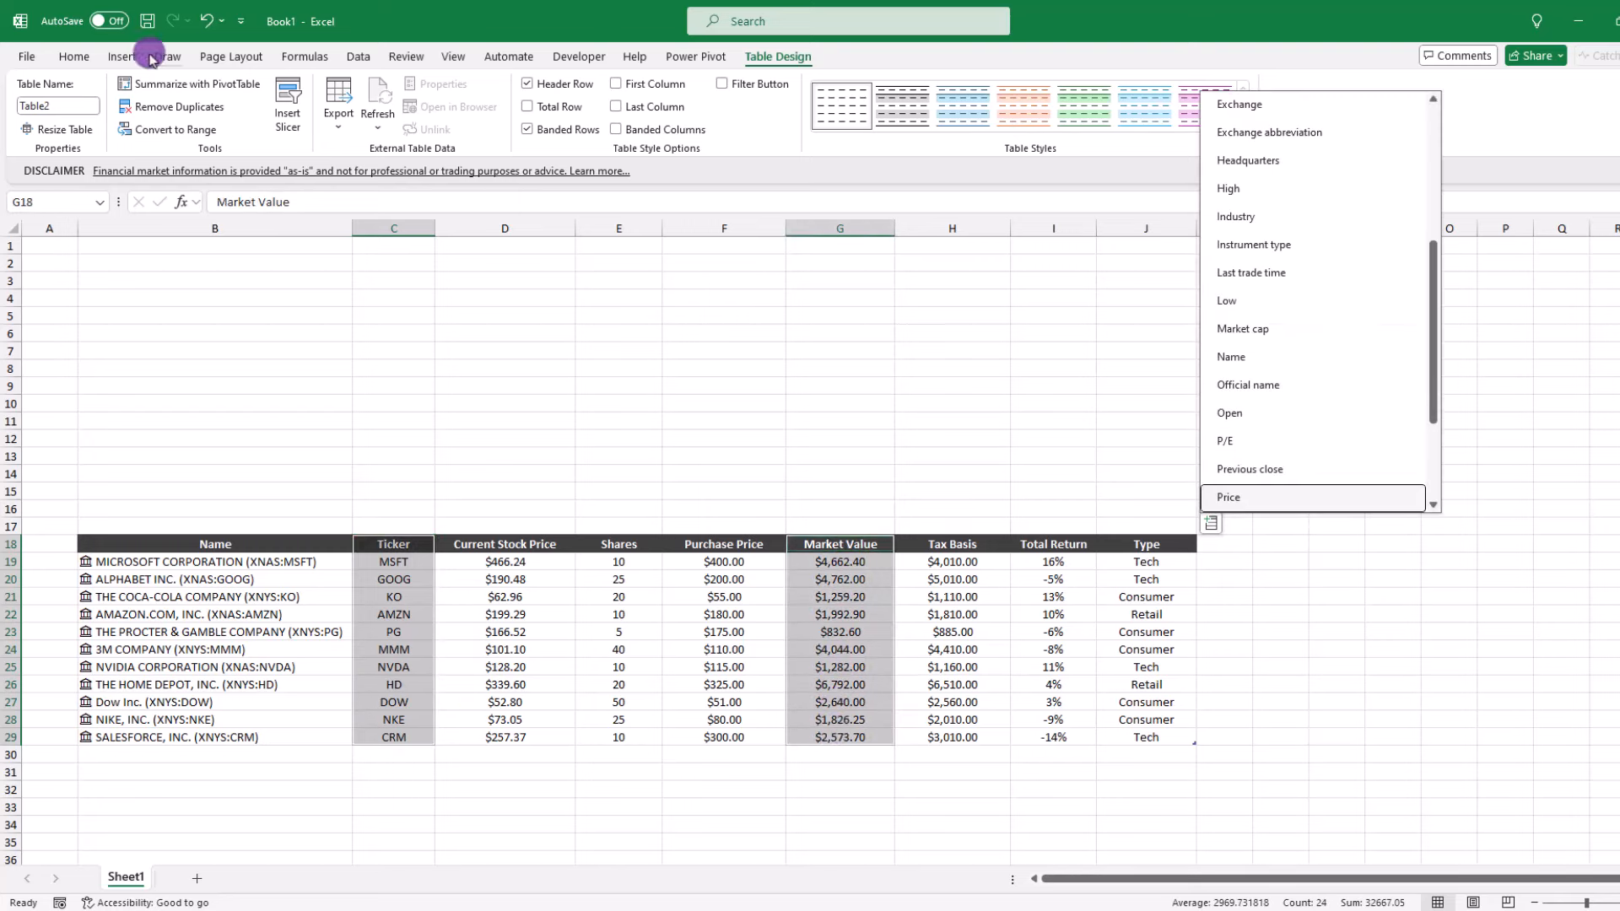
click(123, 57)
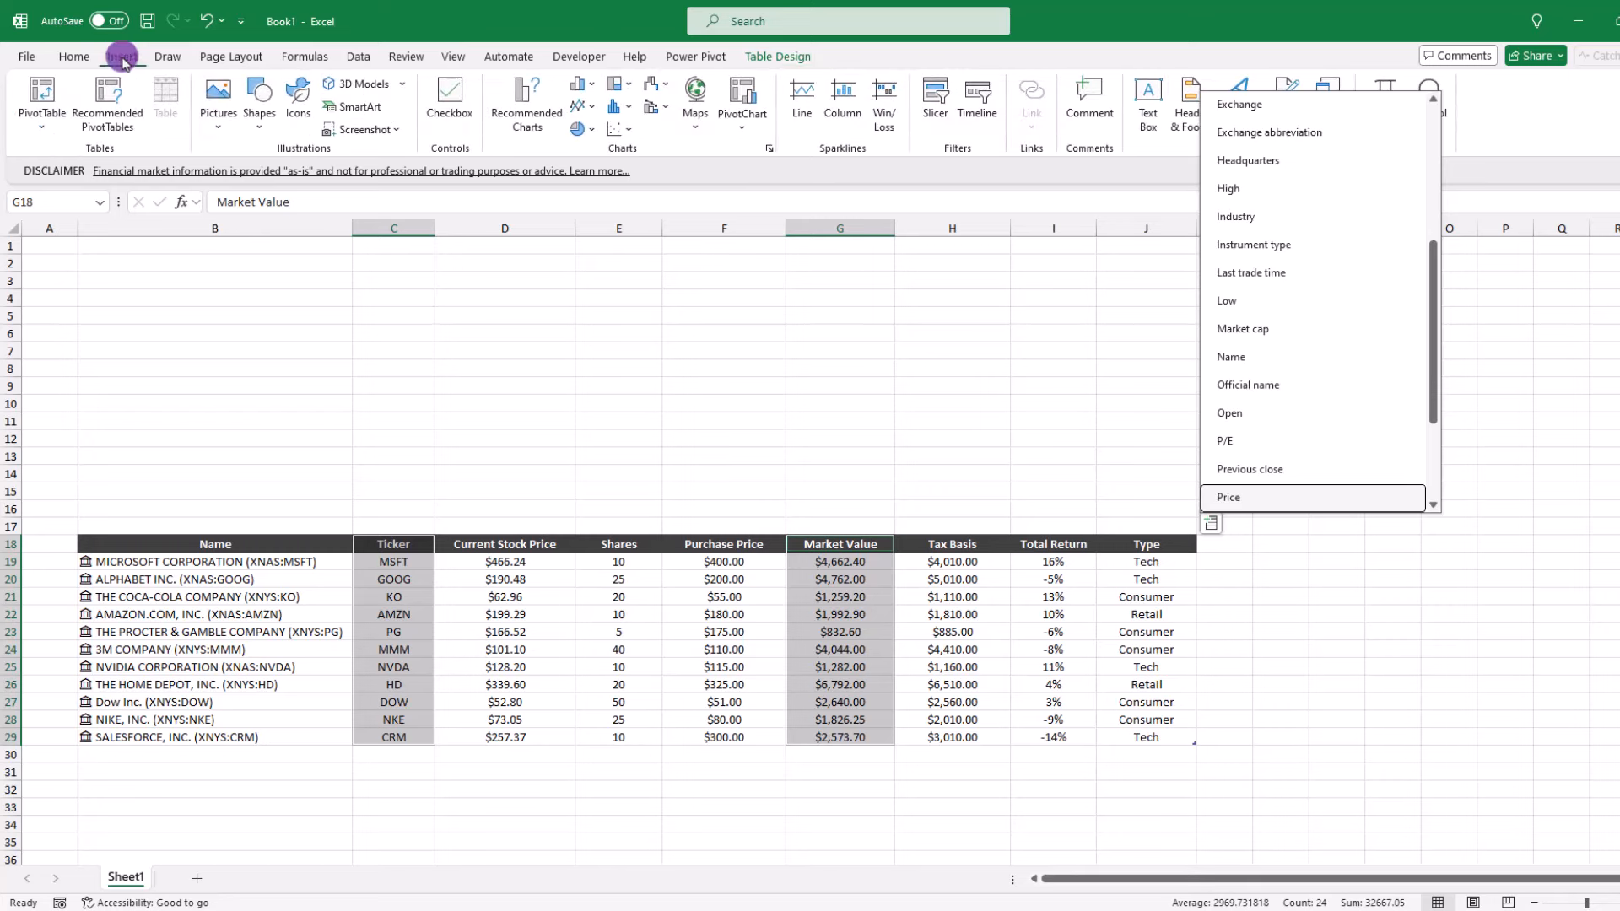
click(593, 89)
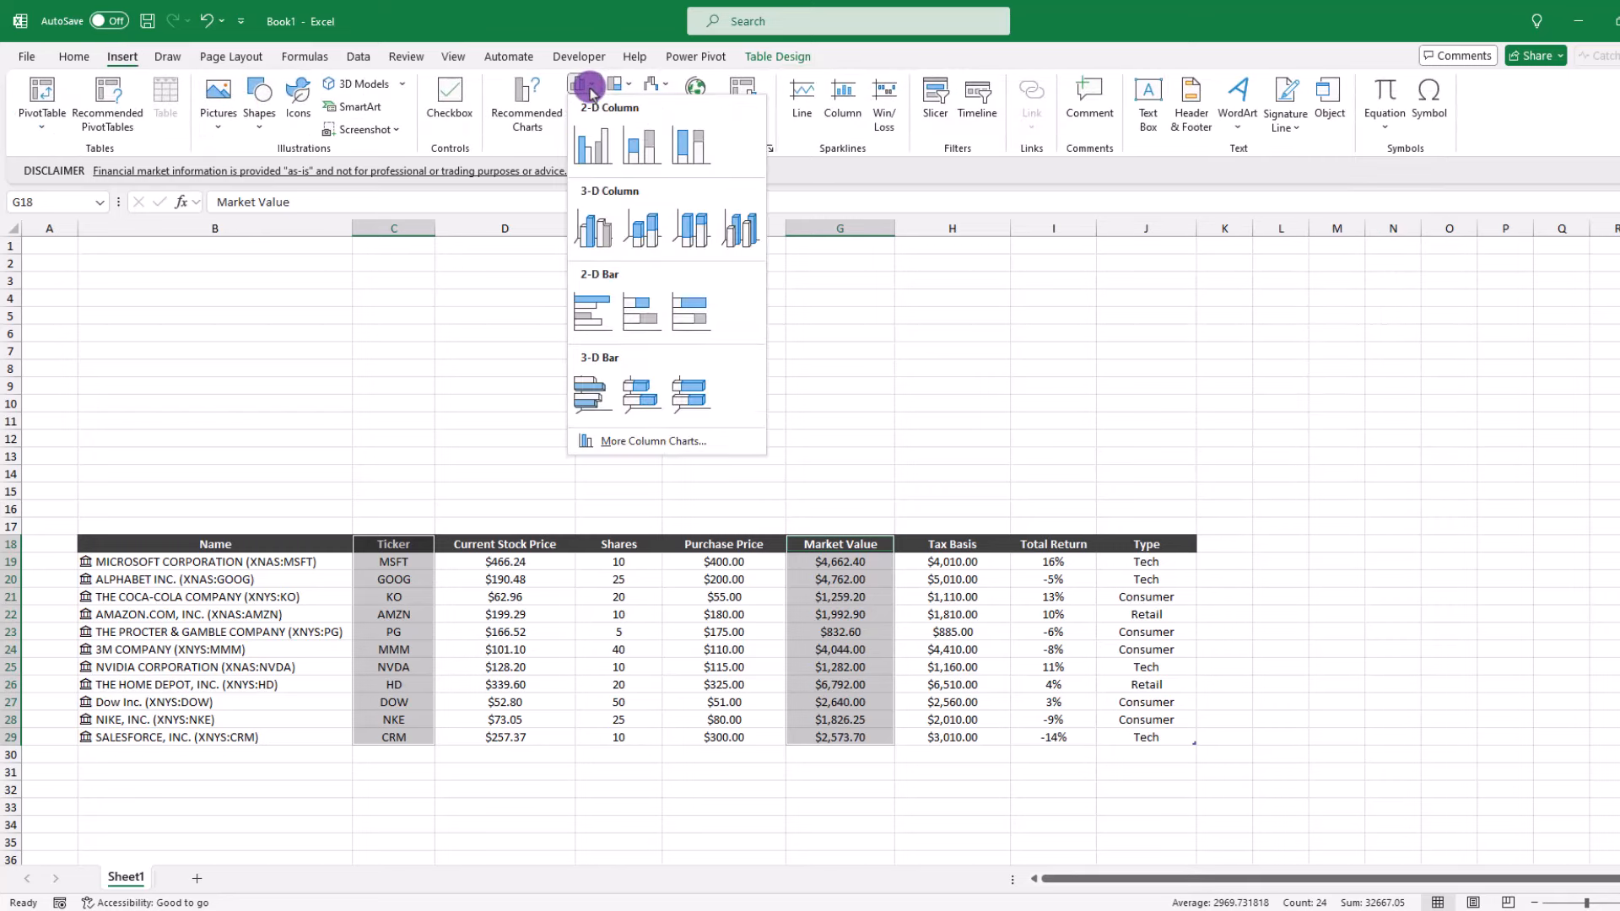
click(592, 145)
Fit the Market Value chart above the table over about B1:G16 and recolor its columns purple
drag(737, 441, 178, 271)
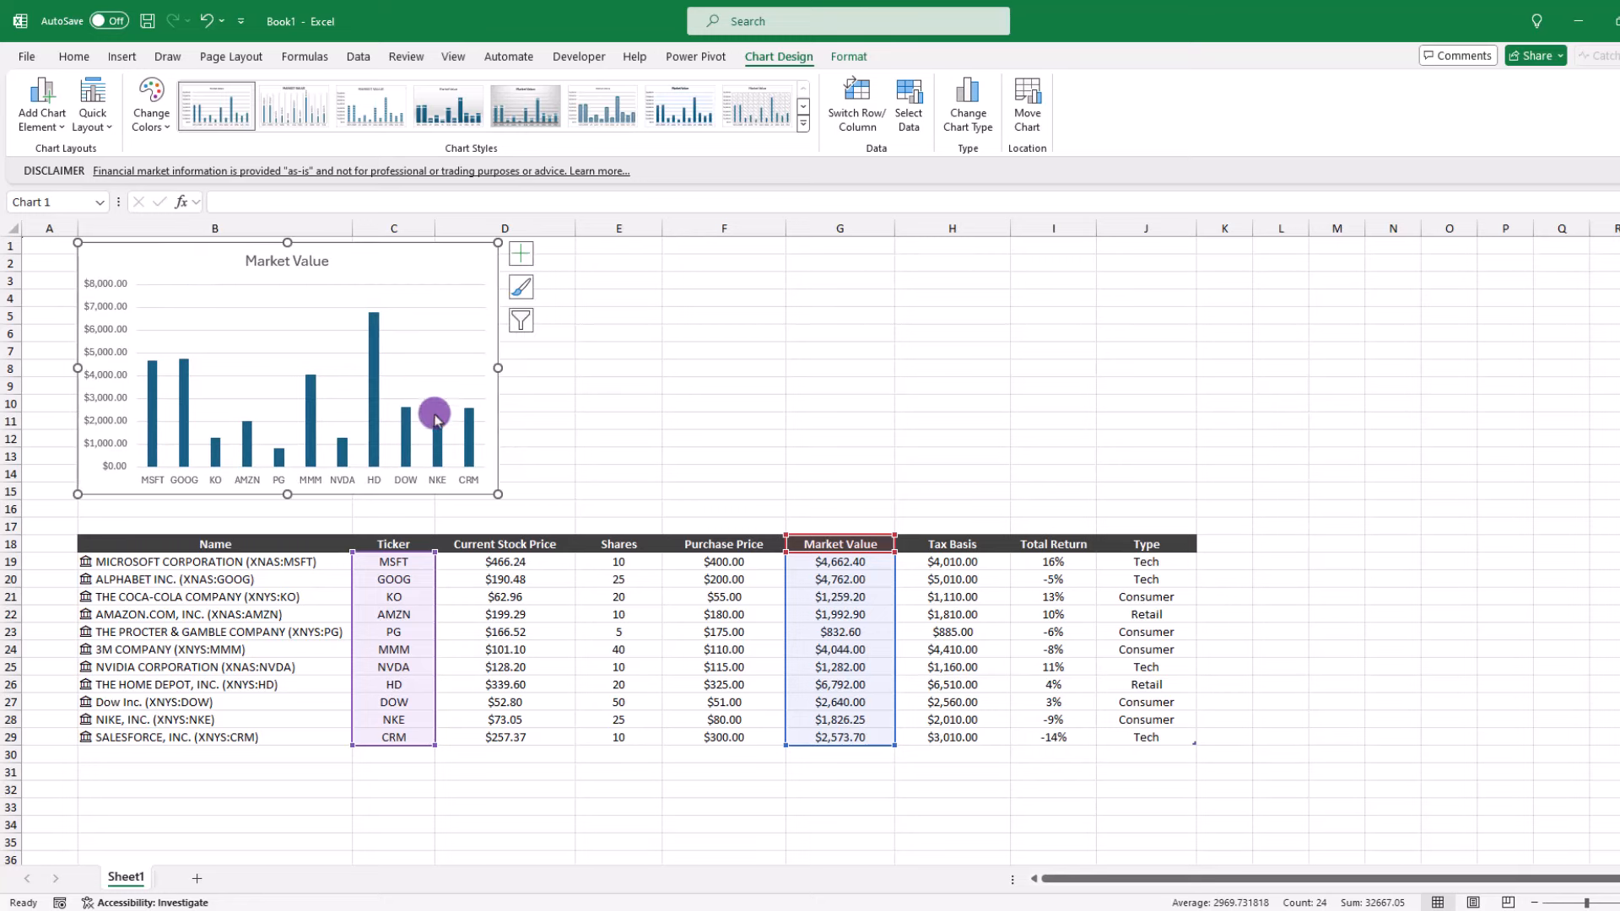
drag(496, 489, 901, 508)
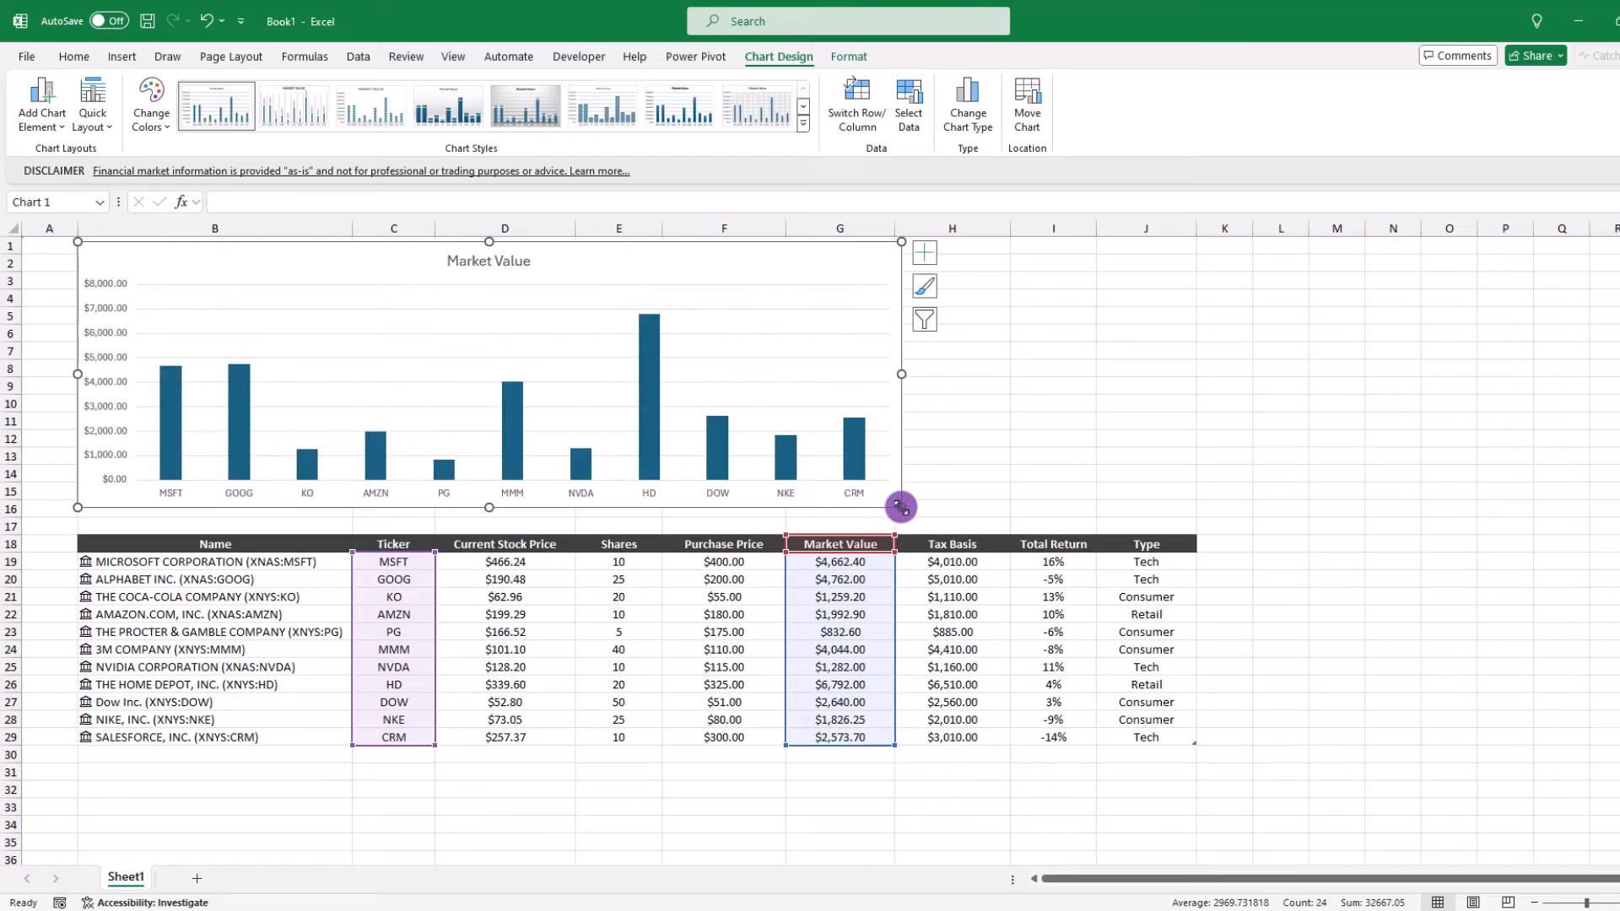
click(159, 126)
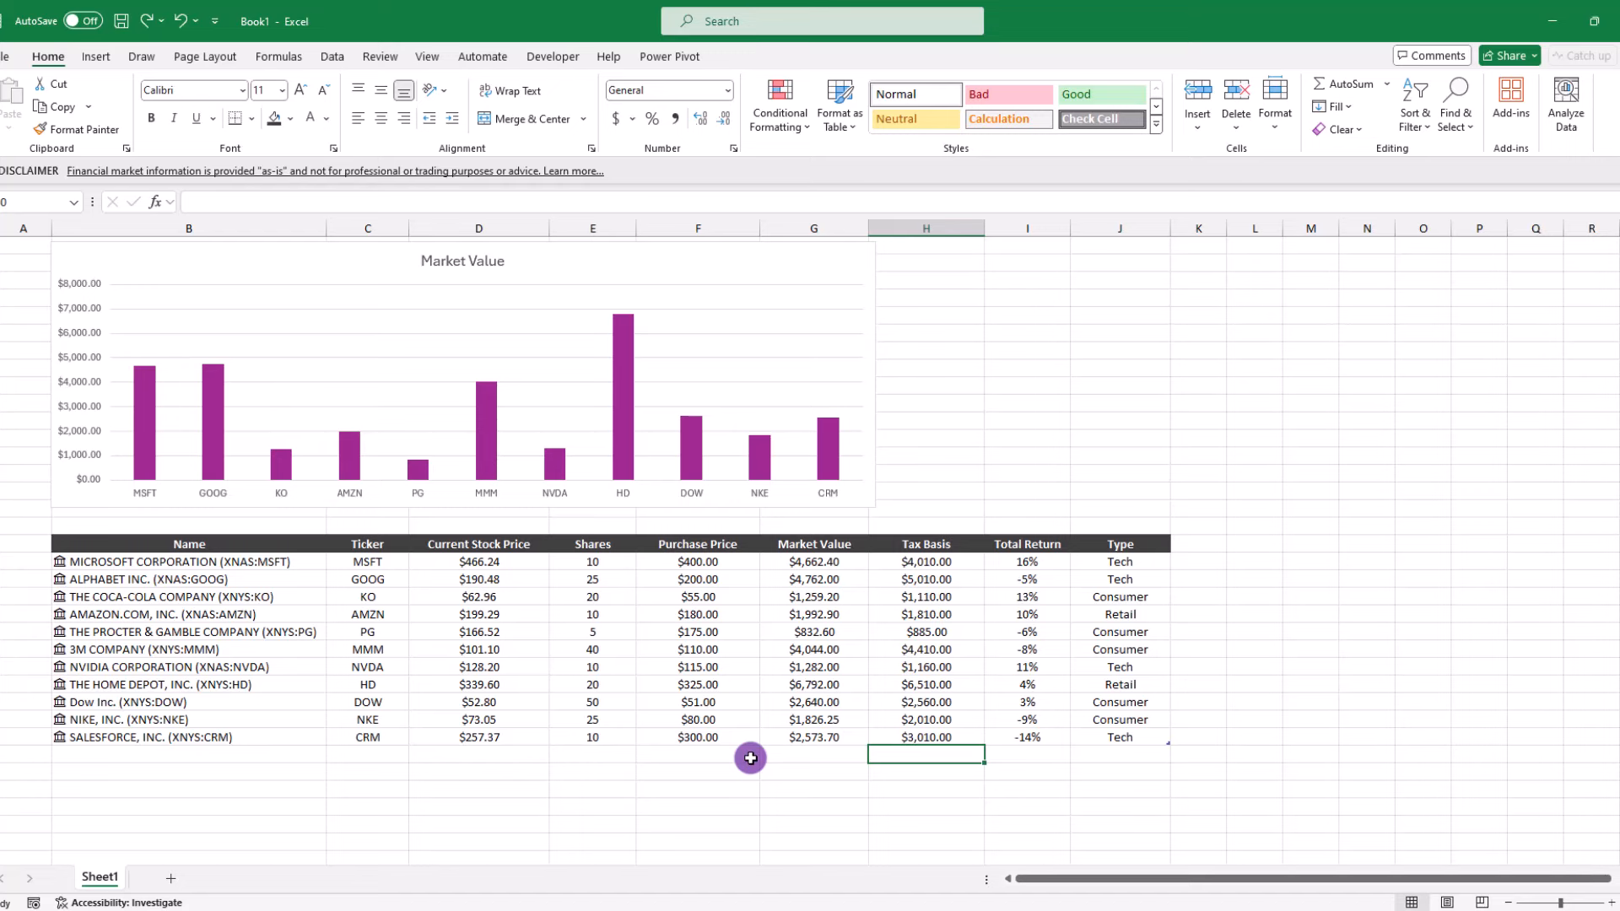
Insert a 2-D clustered bar chart of Ticker and Total Return and fit it beside the table over about K2:R35
click(387, 548)
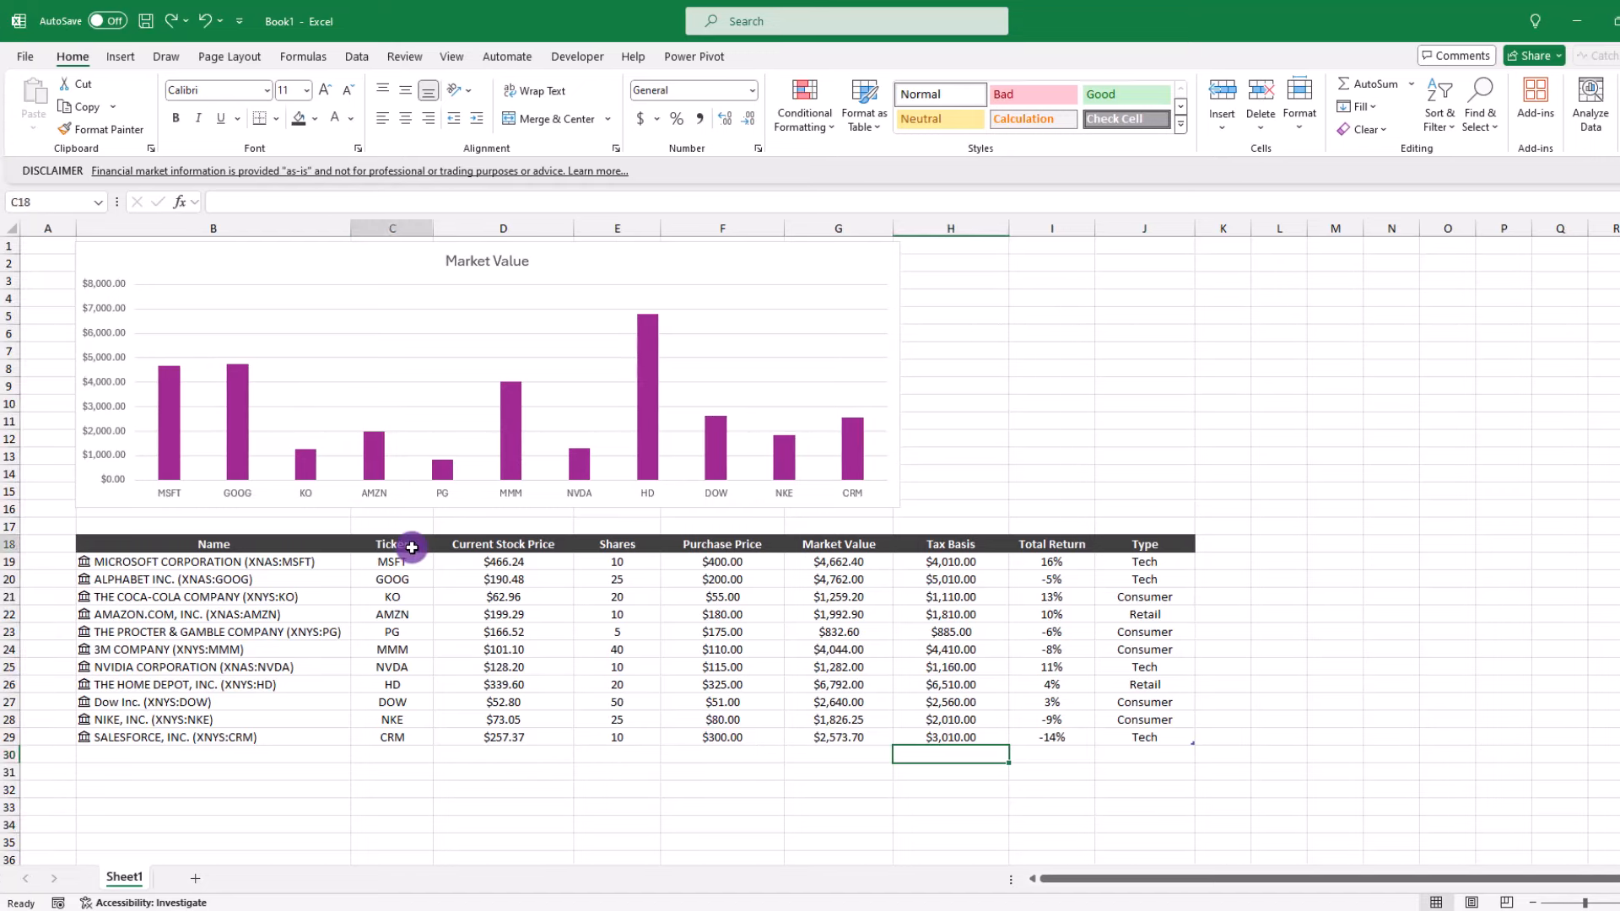
drag(412, 548, 420, 732)
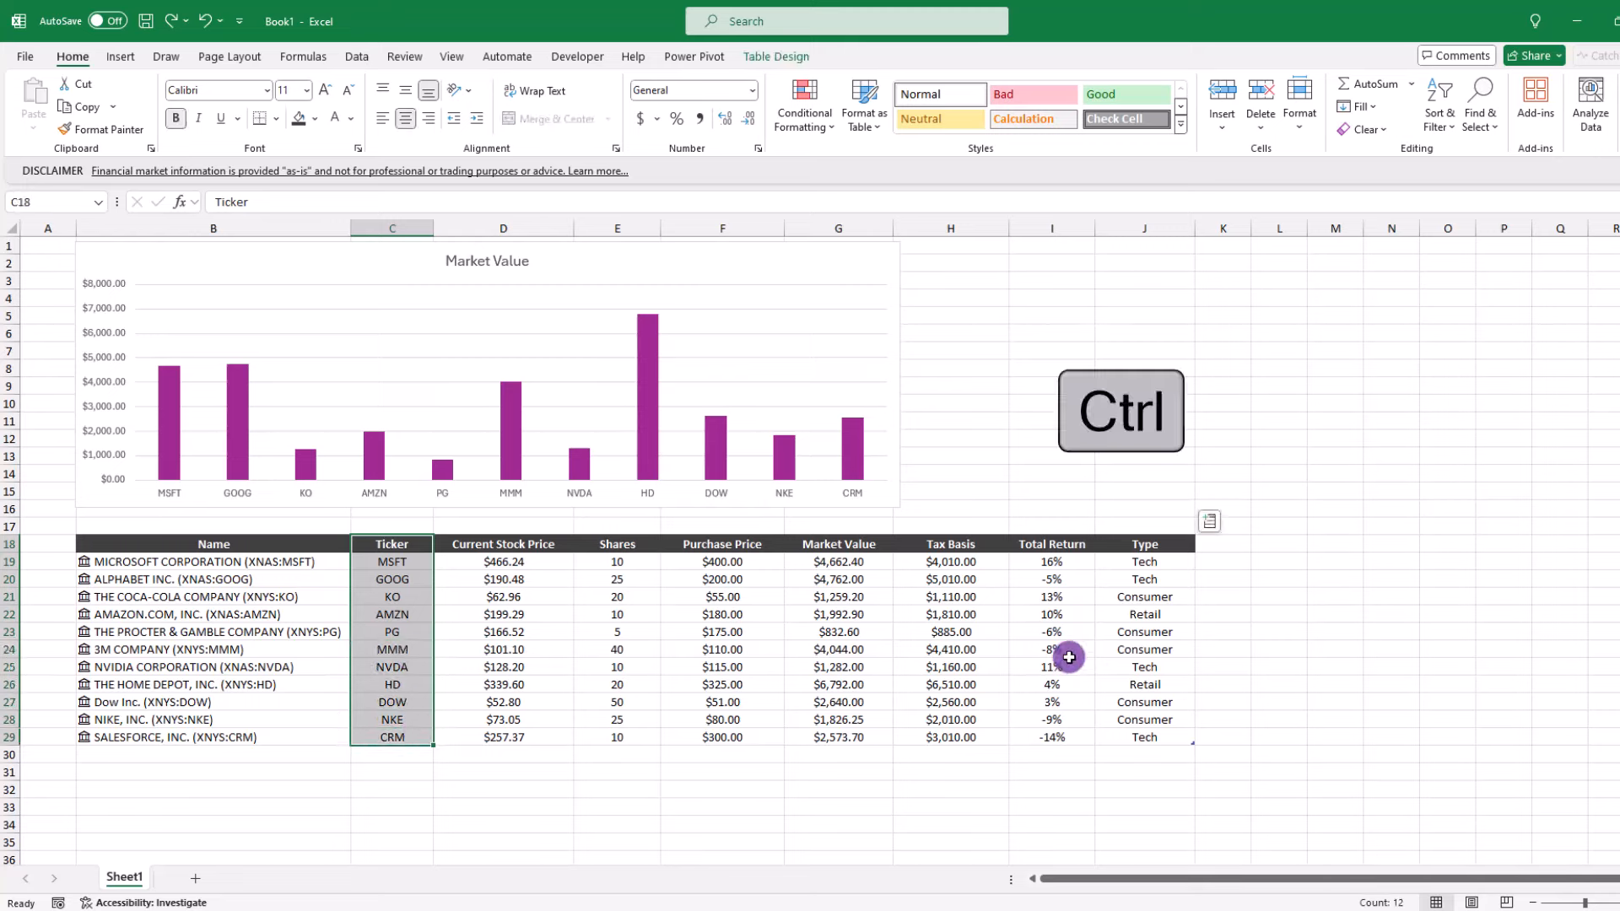
drag(1054, 547, 1059, 738)
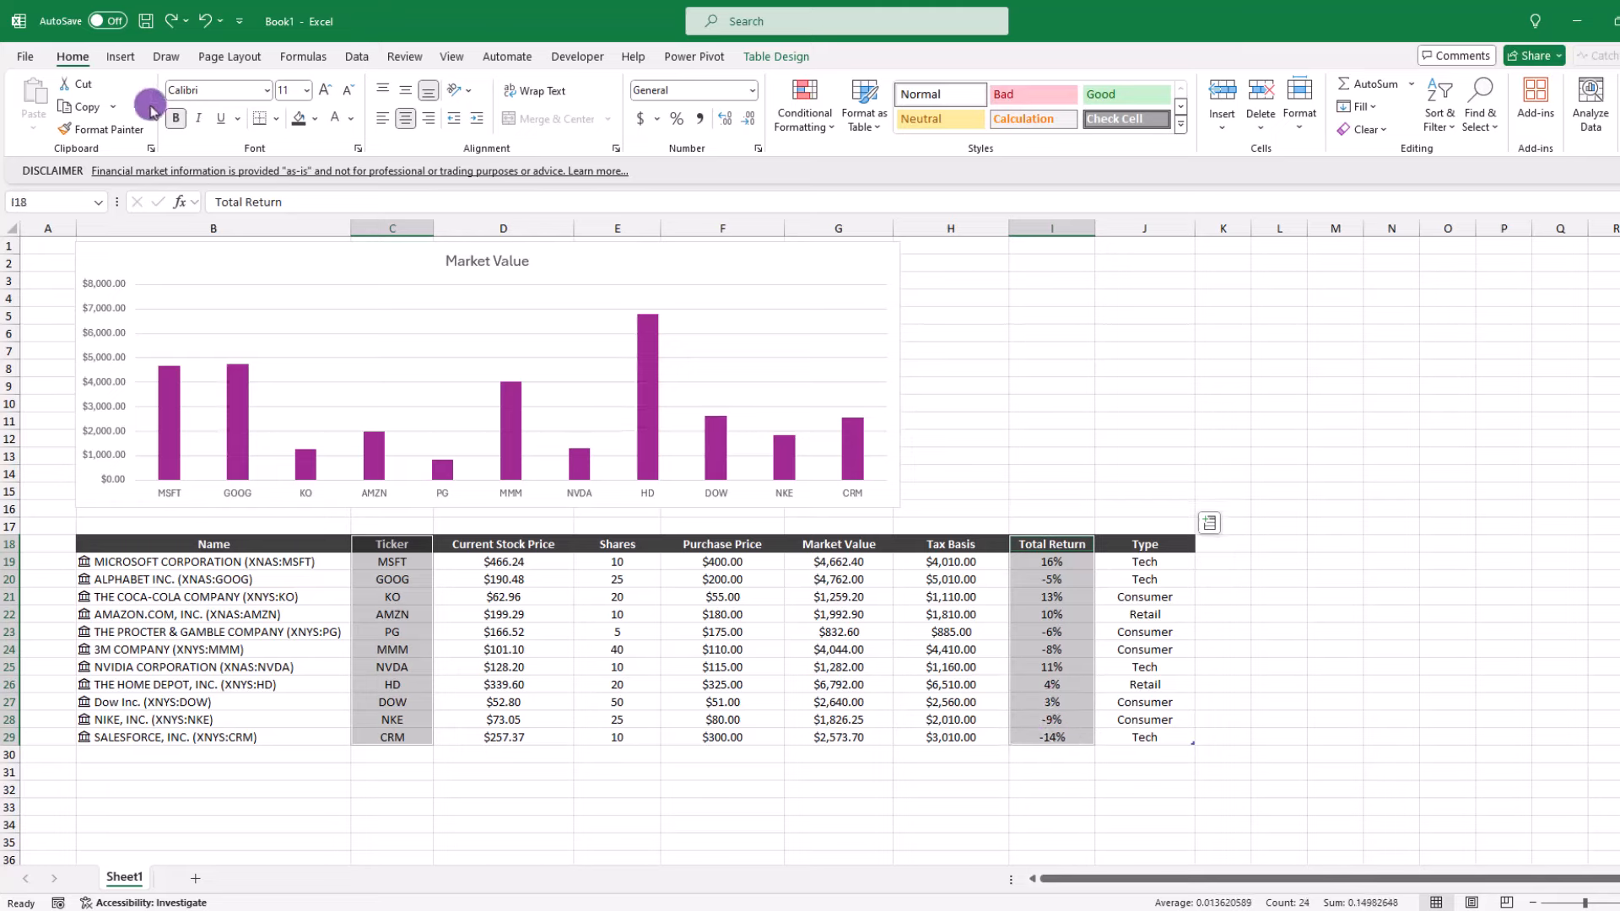
click(127, 57)
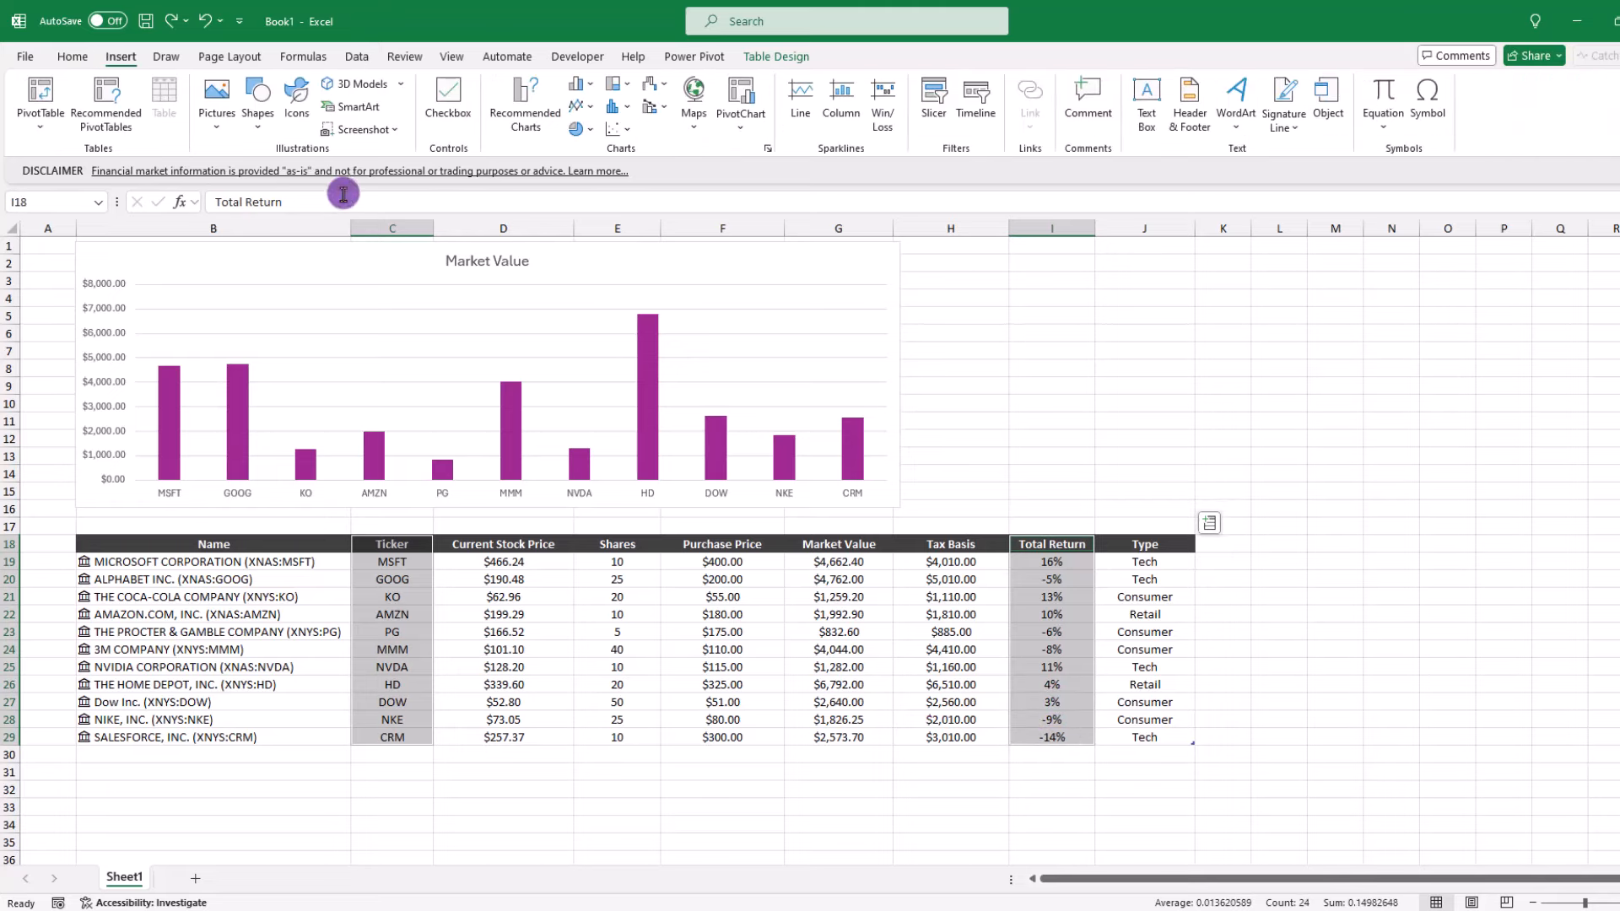
click(582, 84)
click(585, 312)
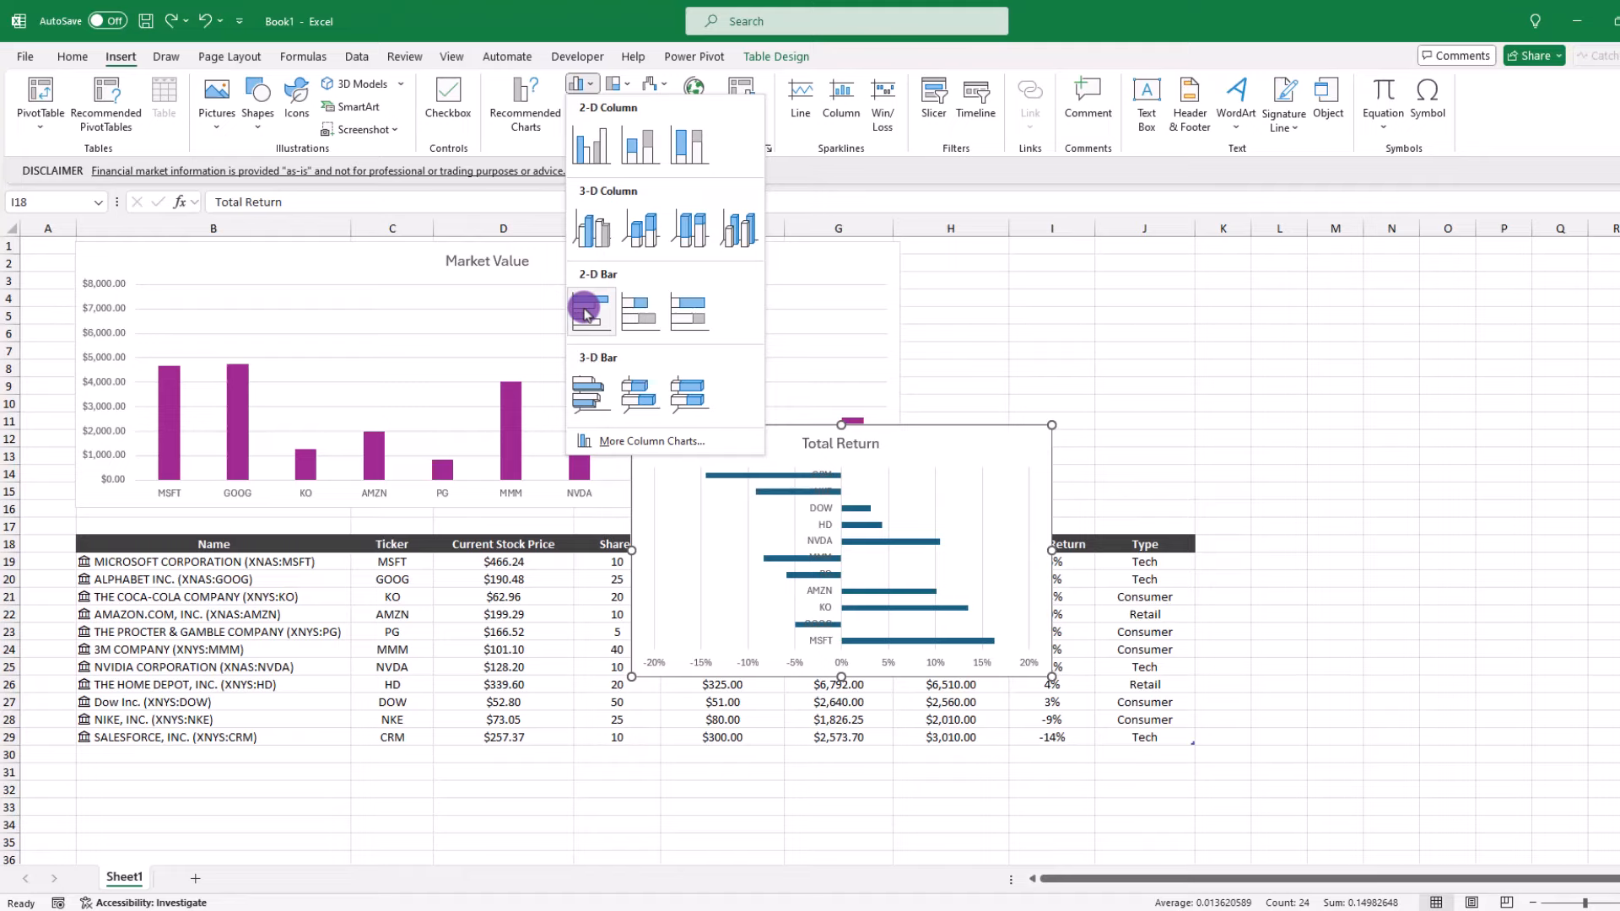
drag(720, 428, 1343, 272)
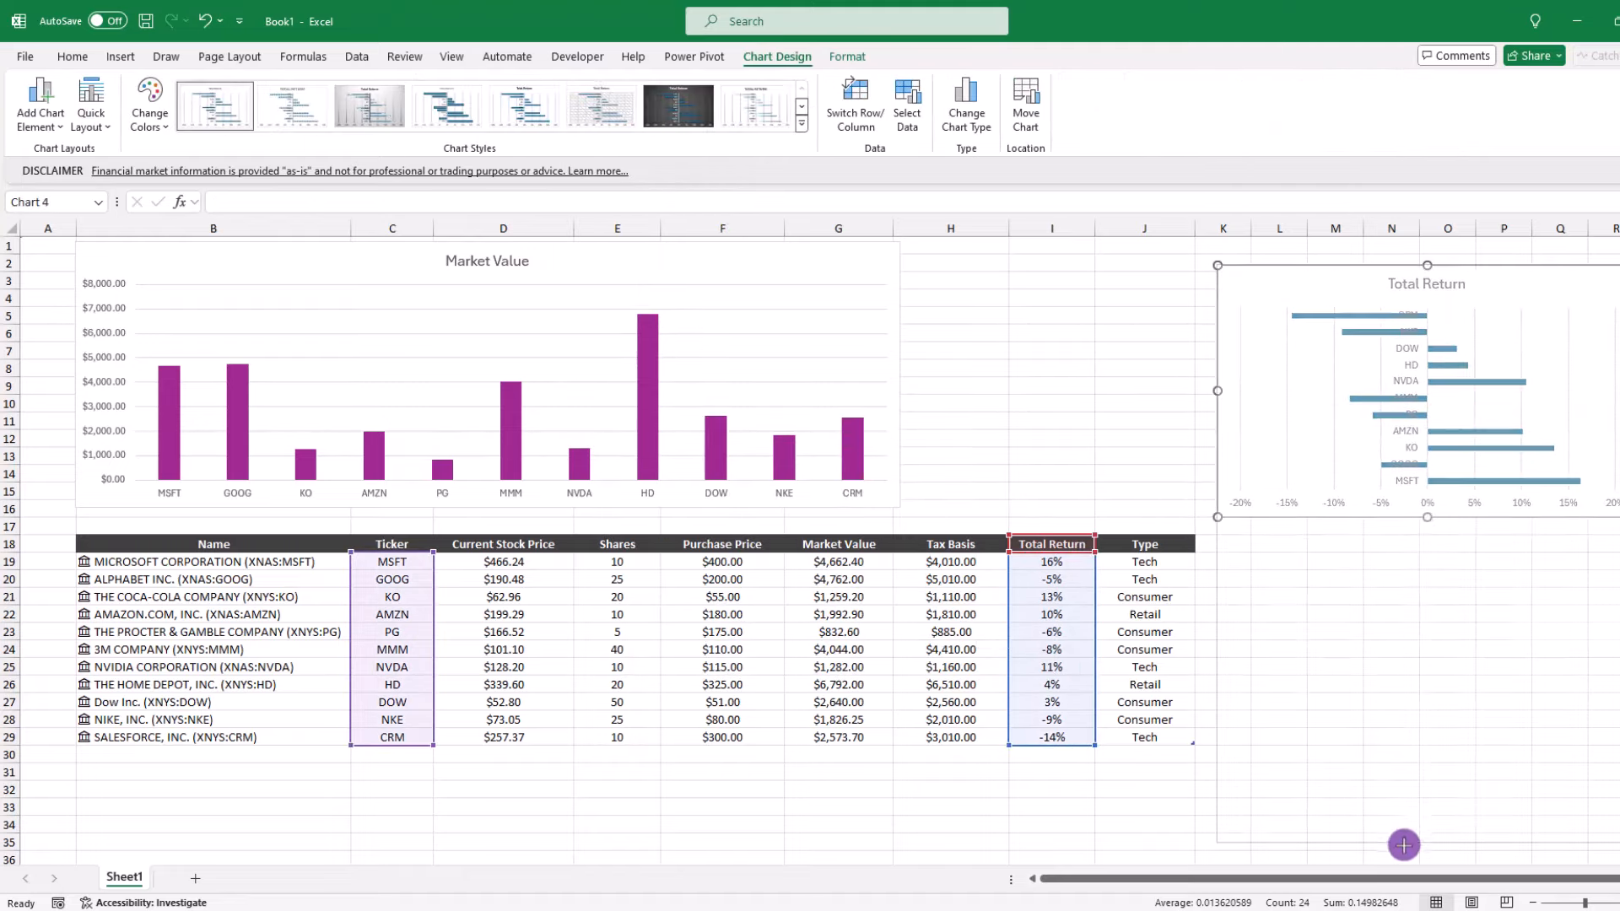
drag(1403, 844, 1402, 843)
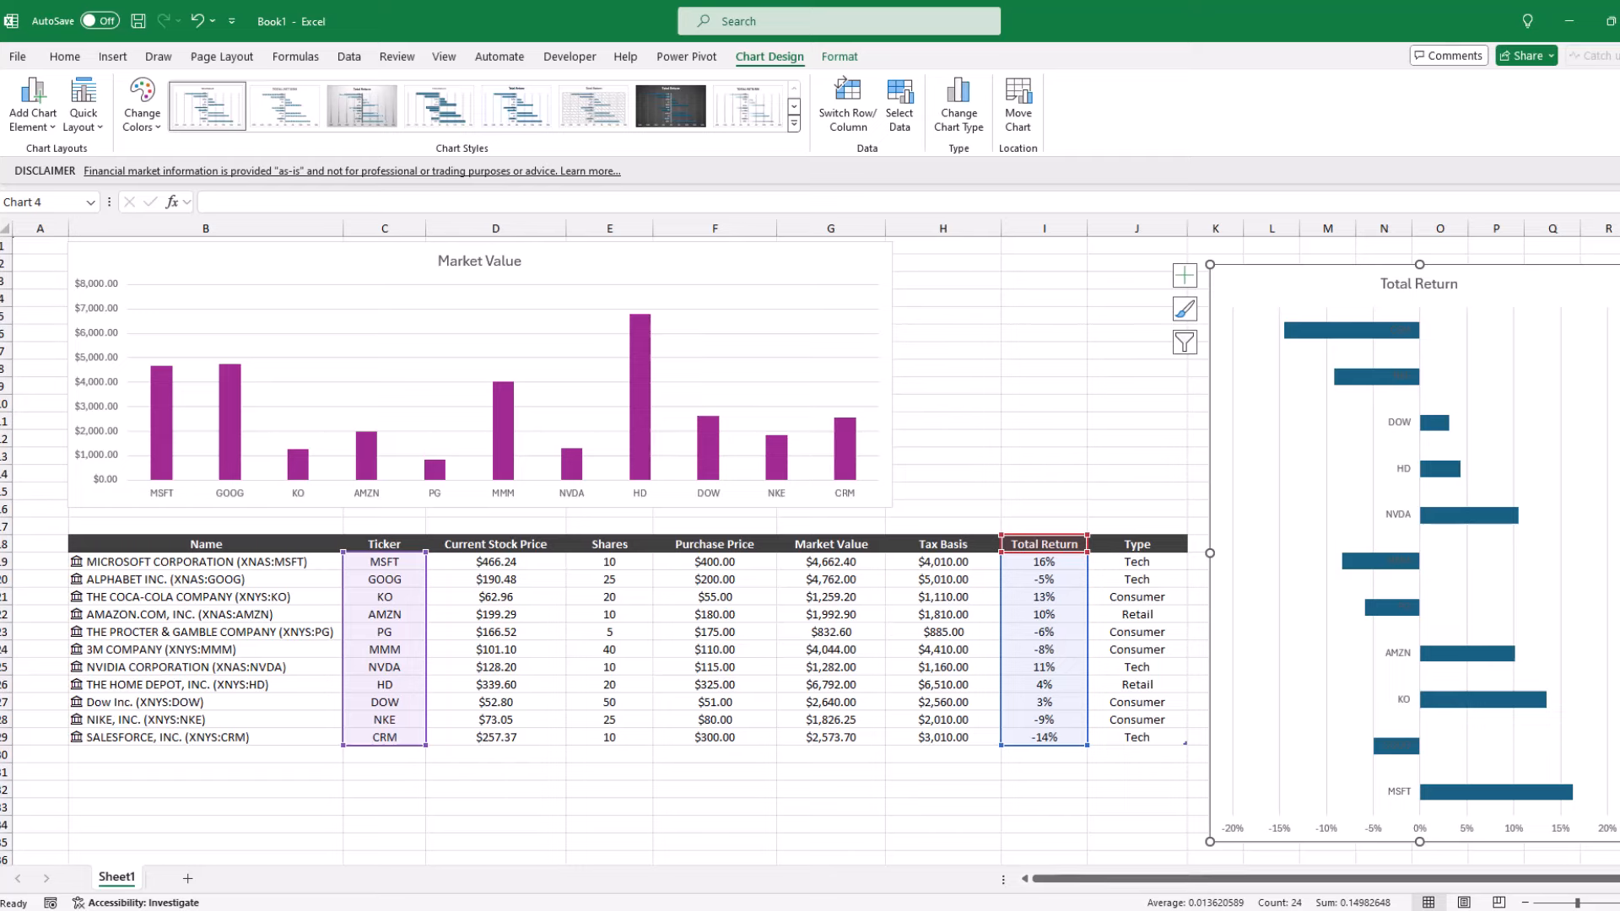
Set the label position of the Total Return chart's vertical axis to Low and put its categories in reverse order
click(1396, 425)
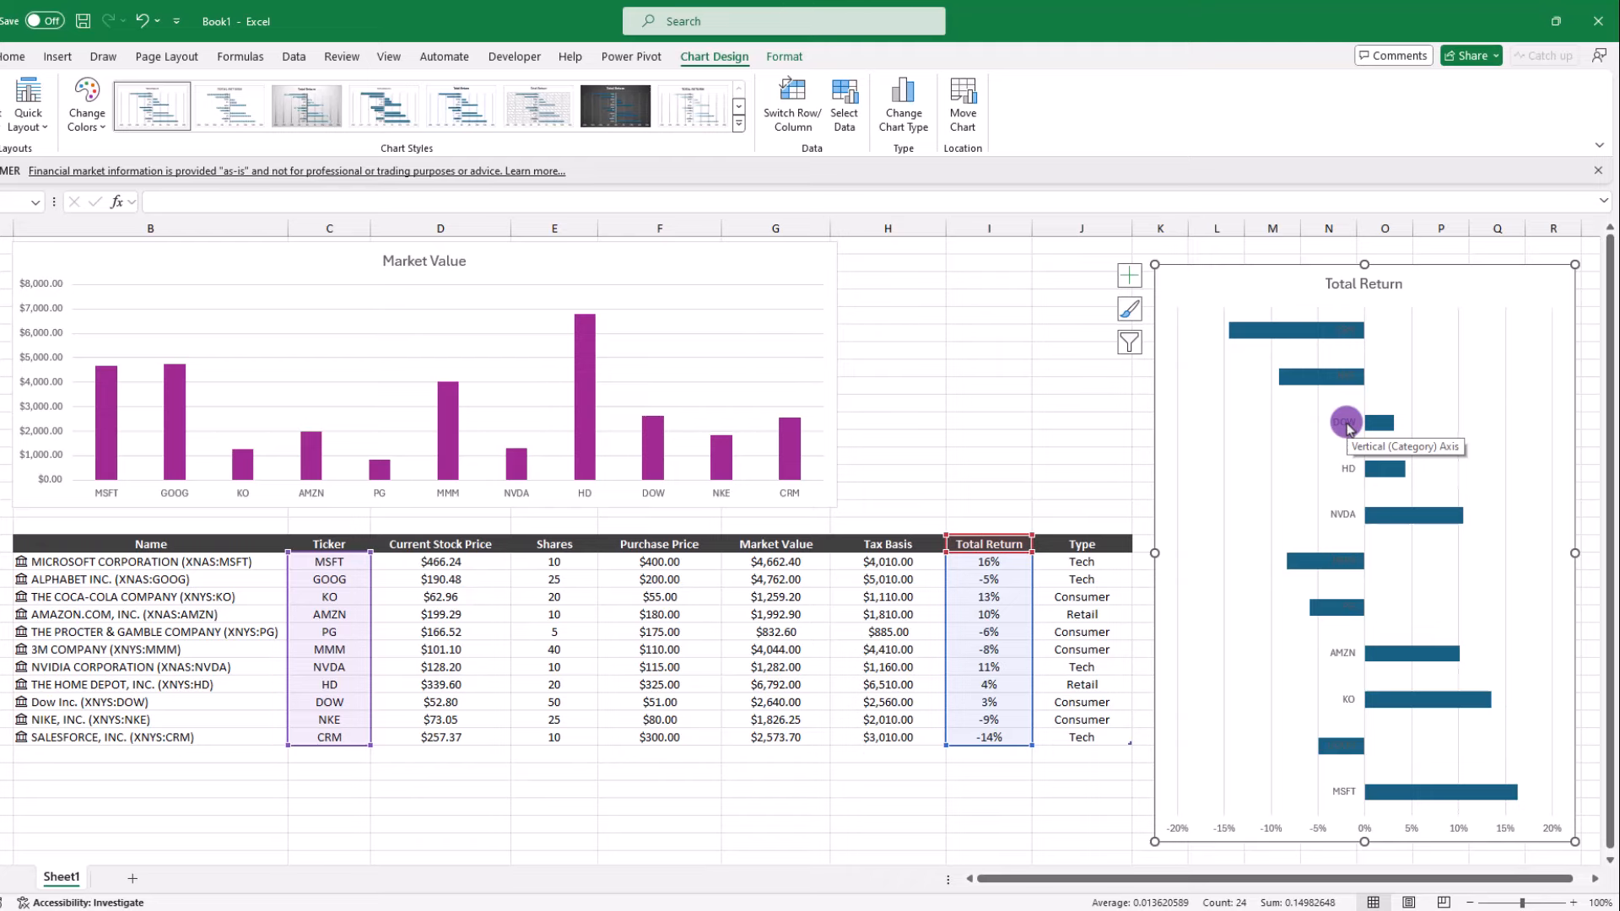
right_click(1347, 426)
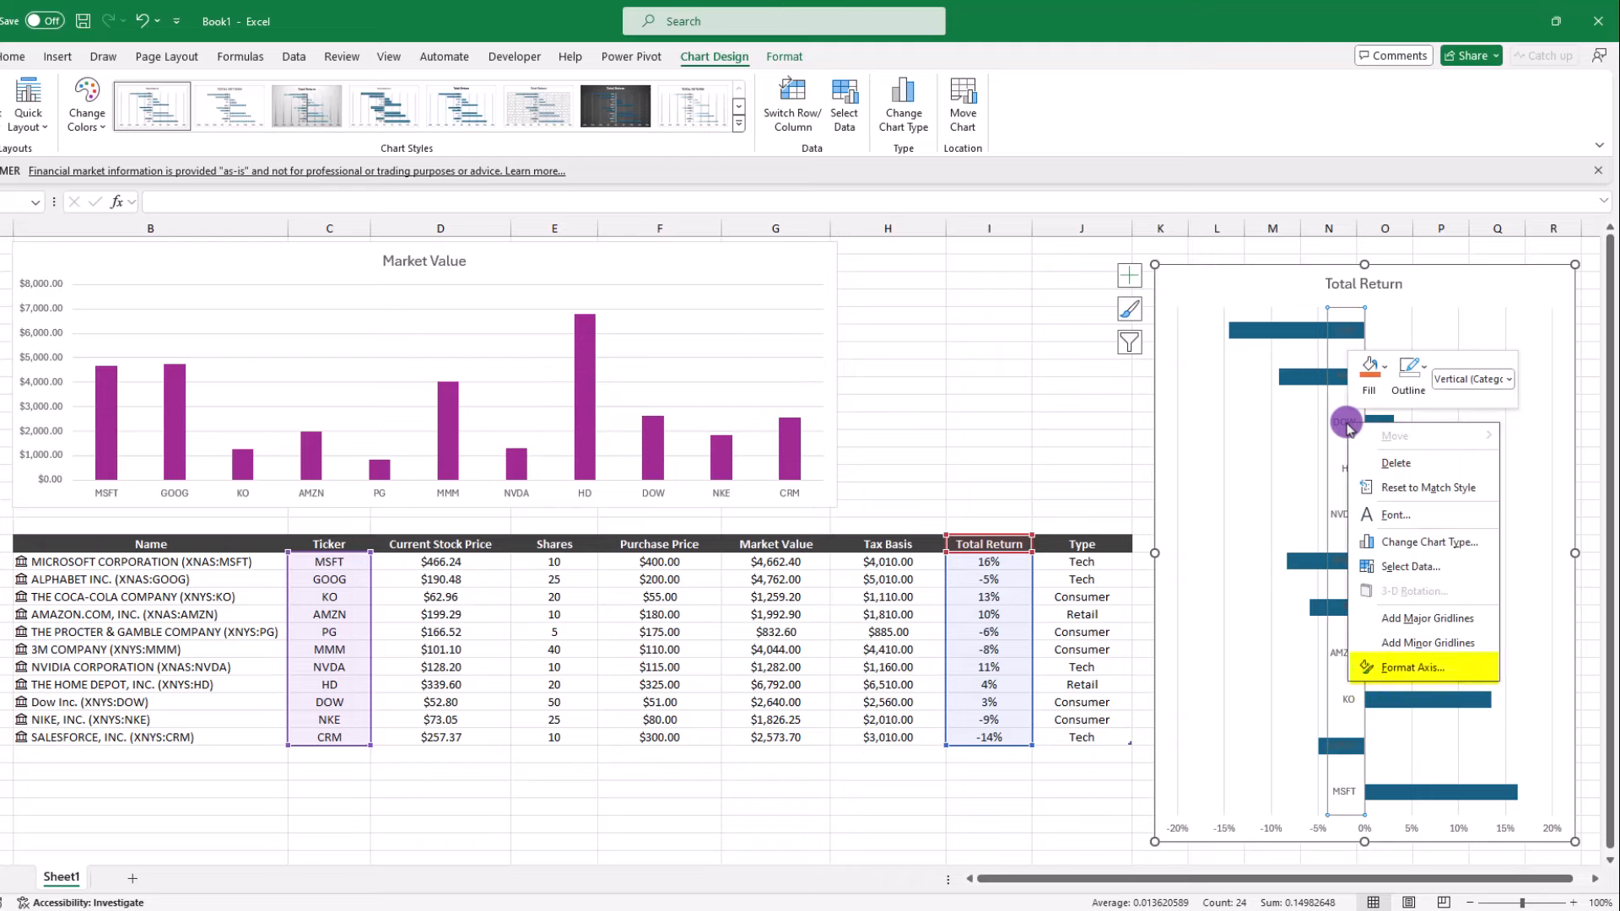
click(1410, 667)
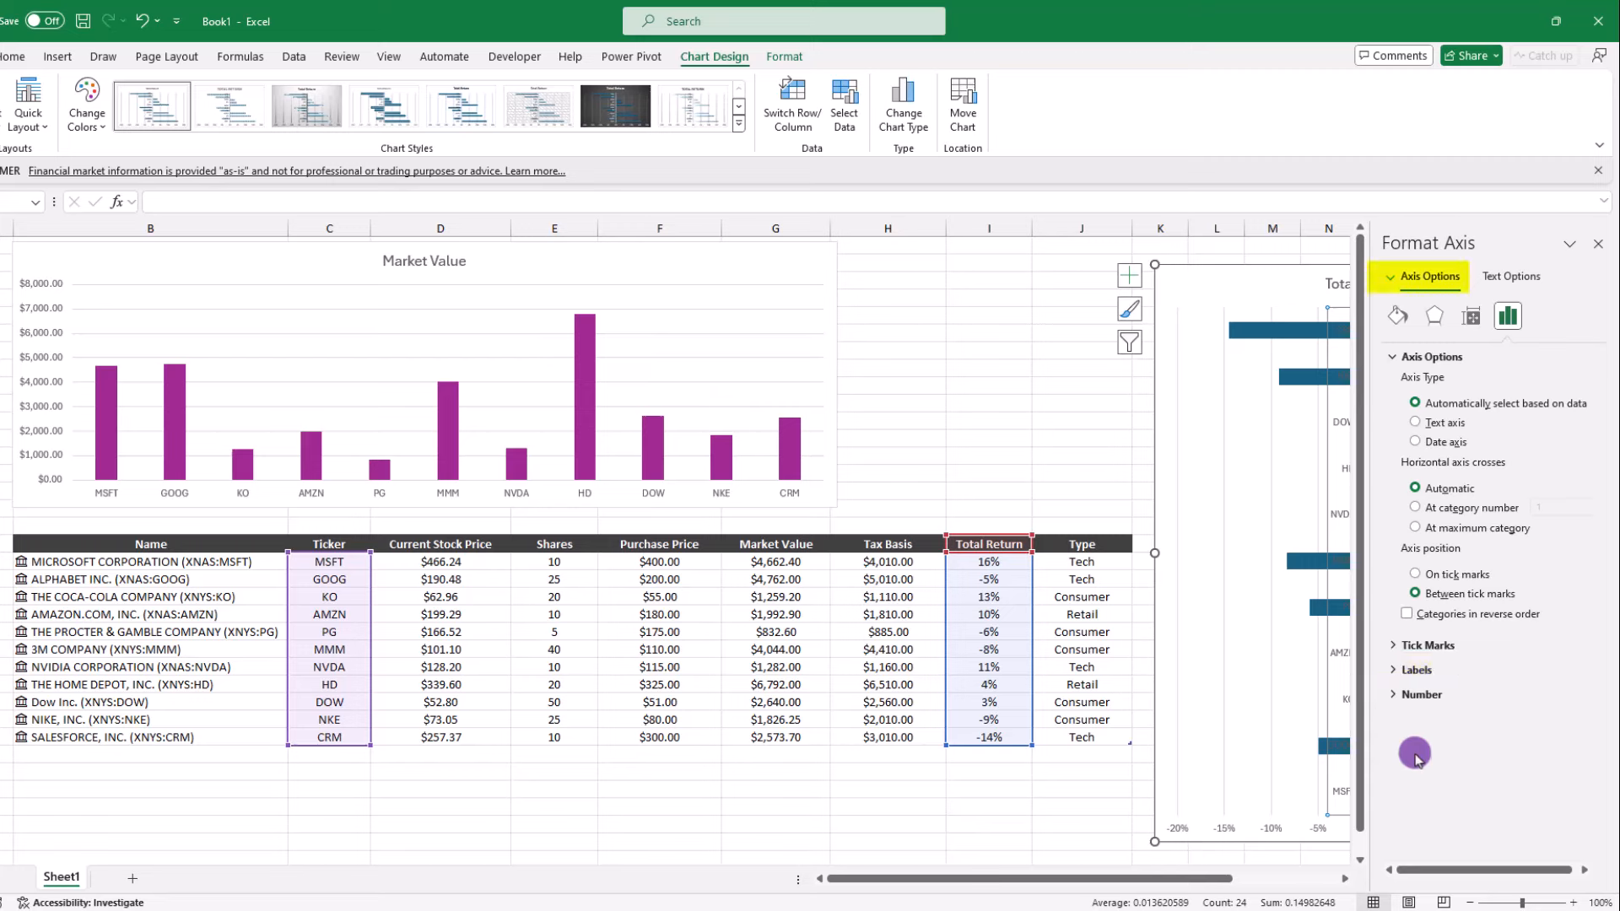
click(1394, 672)
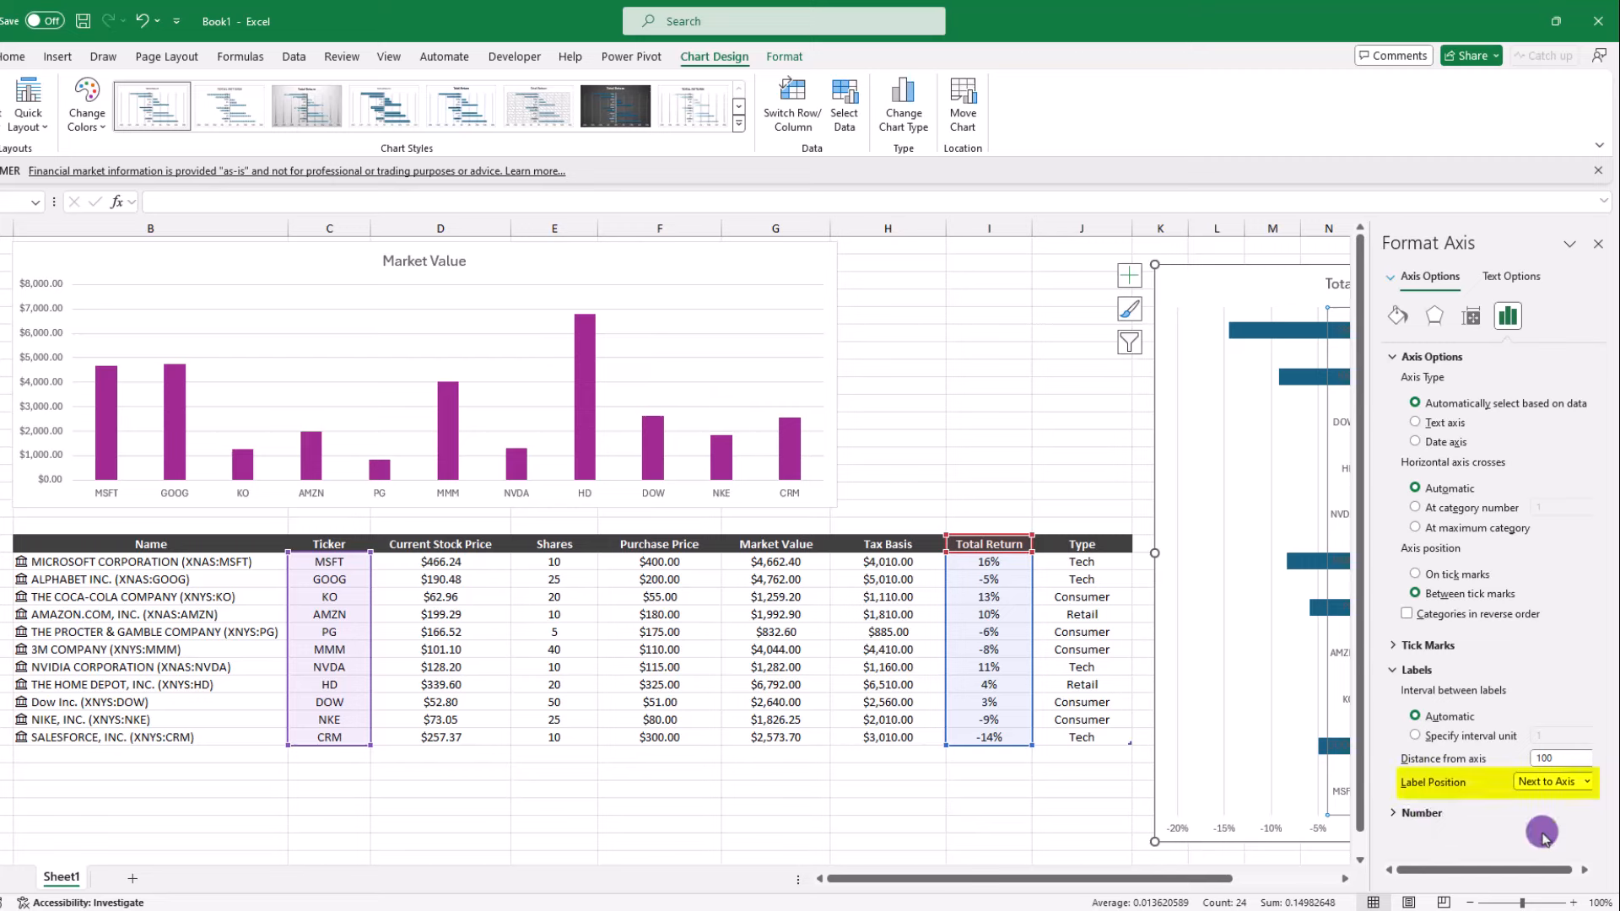
click(1589, 785)
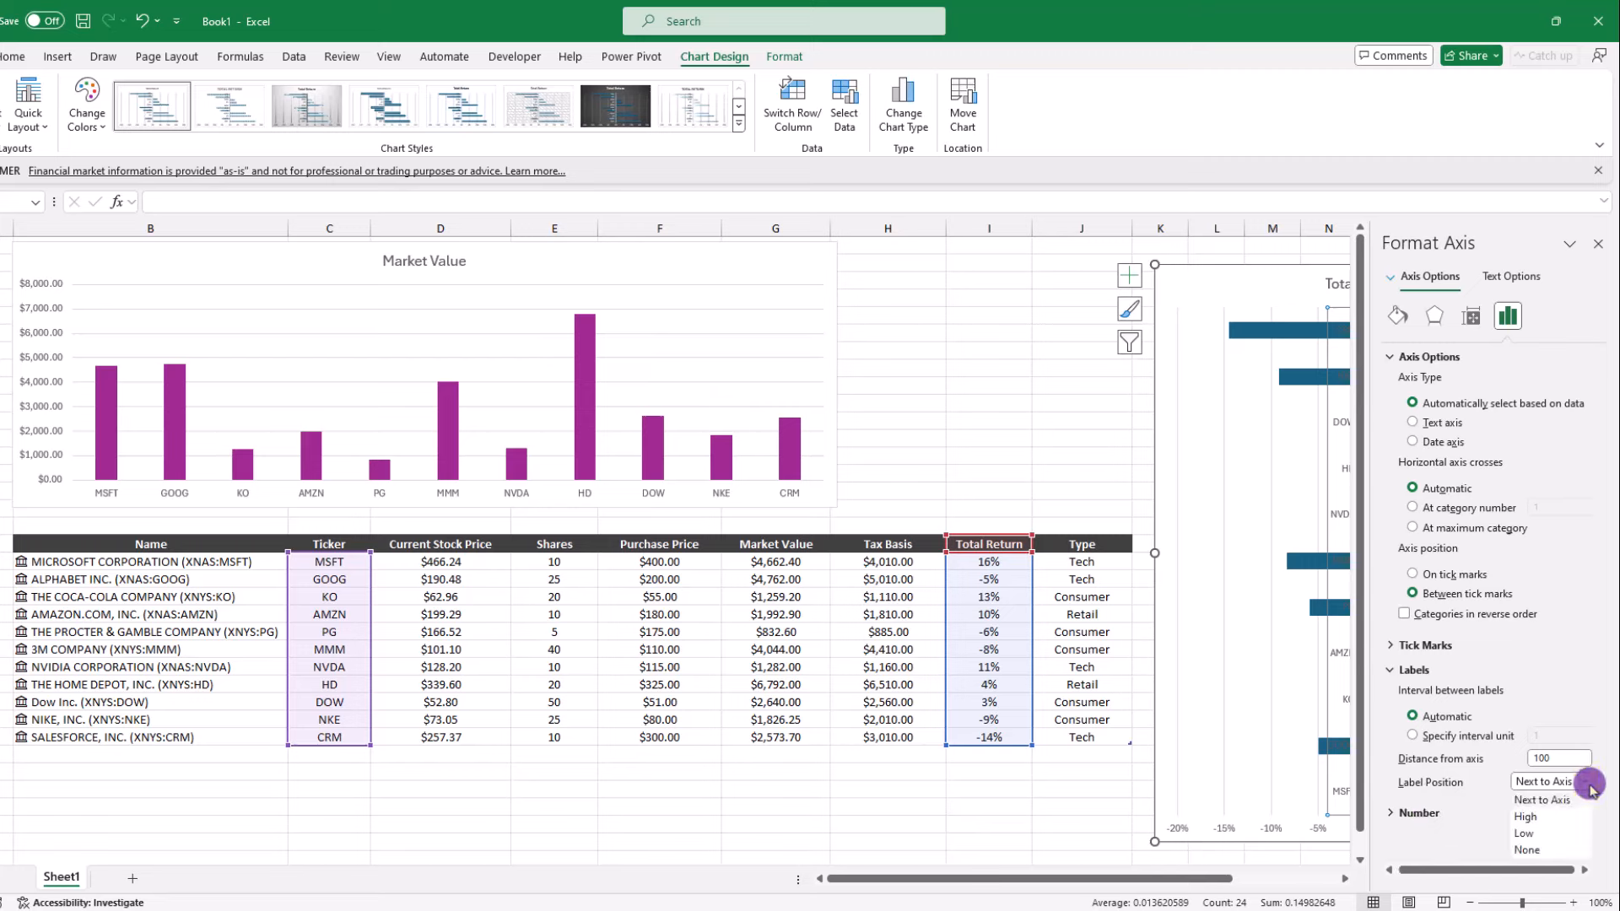
click(1529, 834)
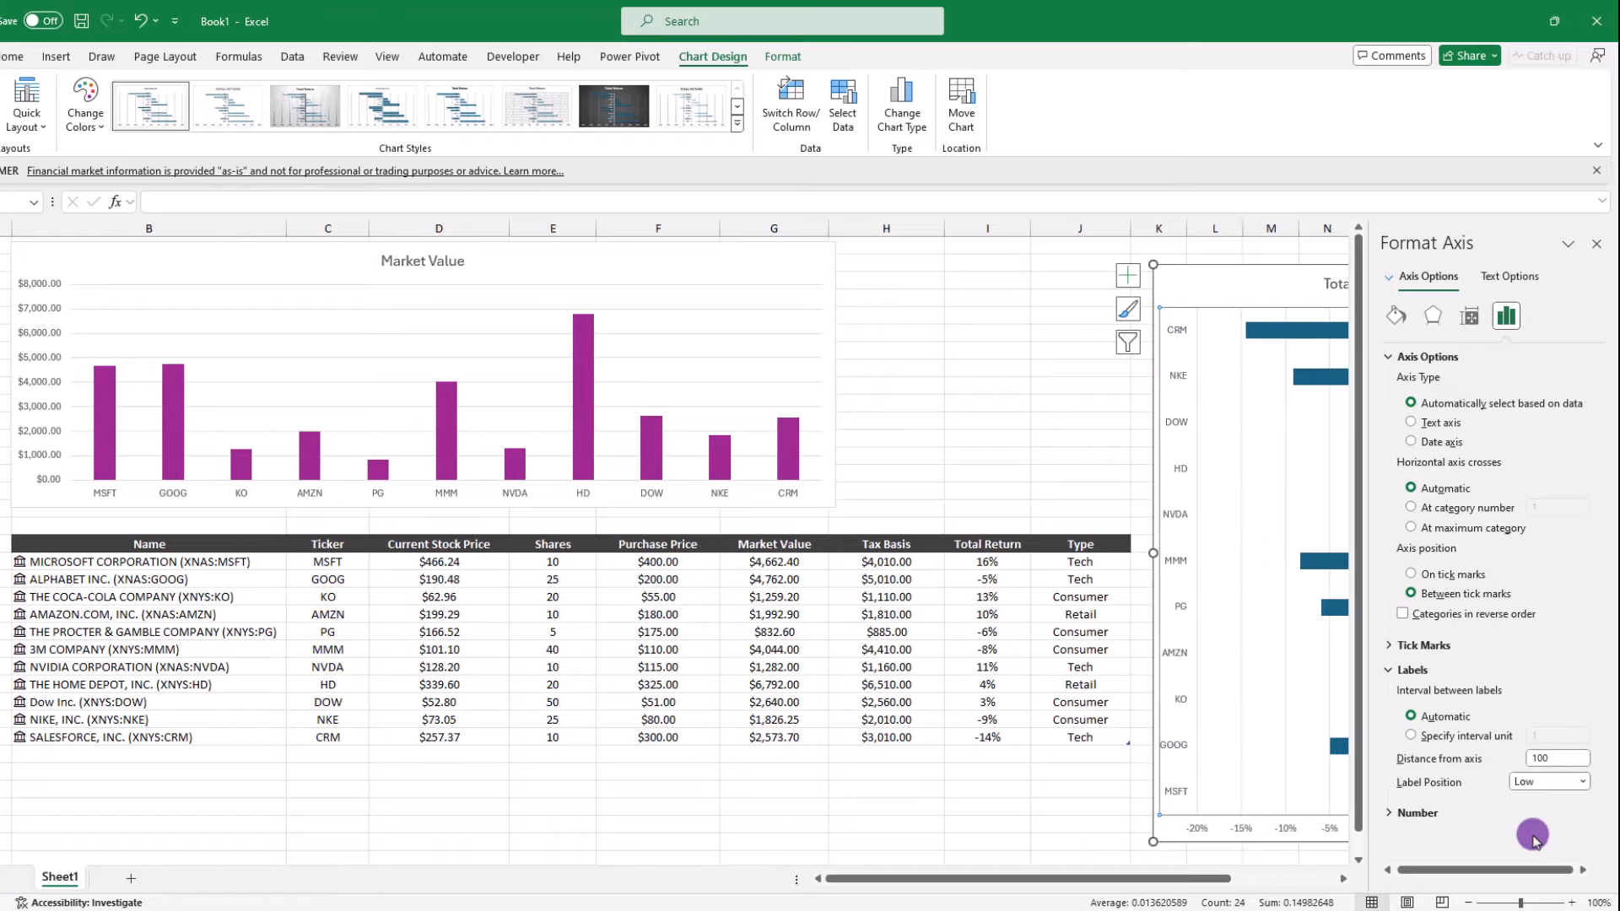
click(1402, 614)
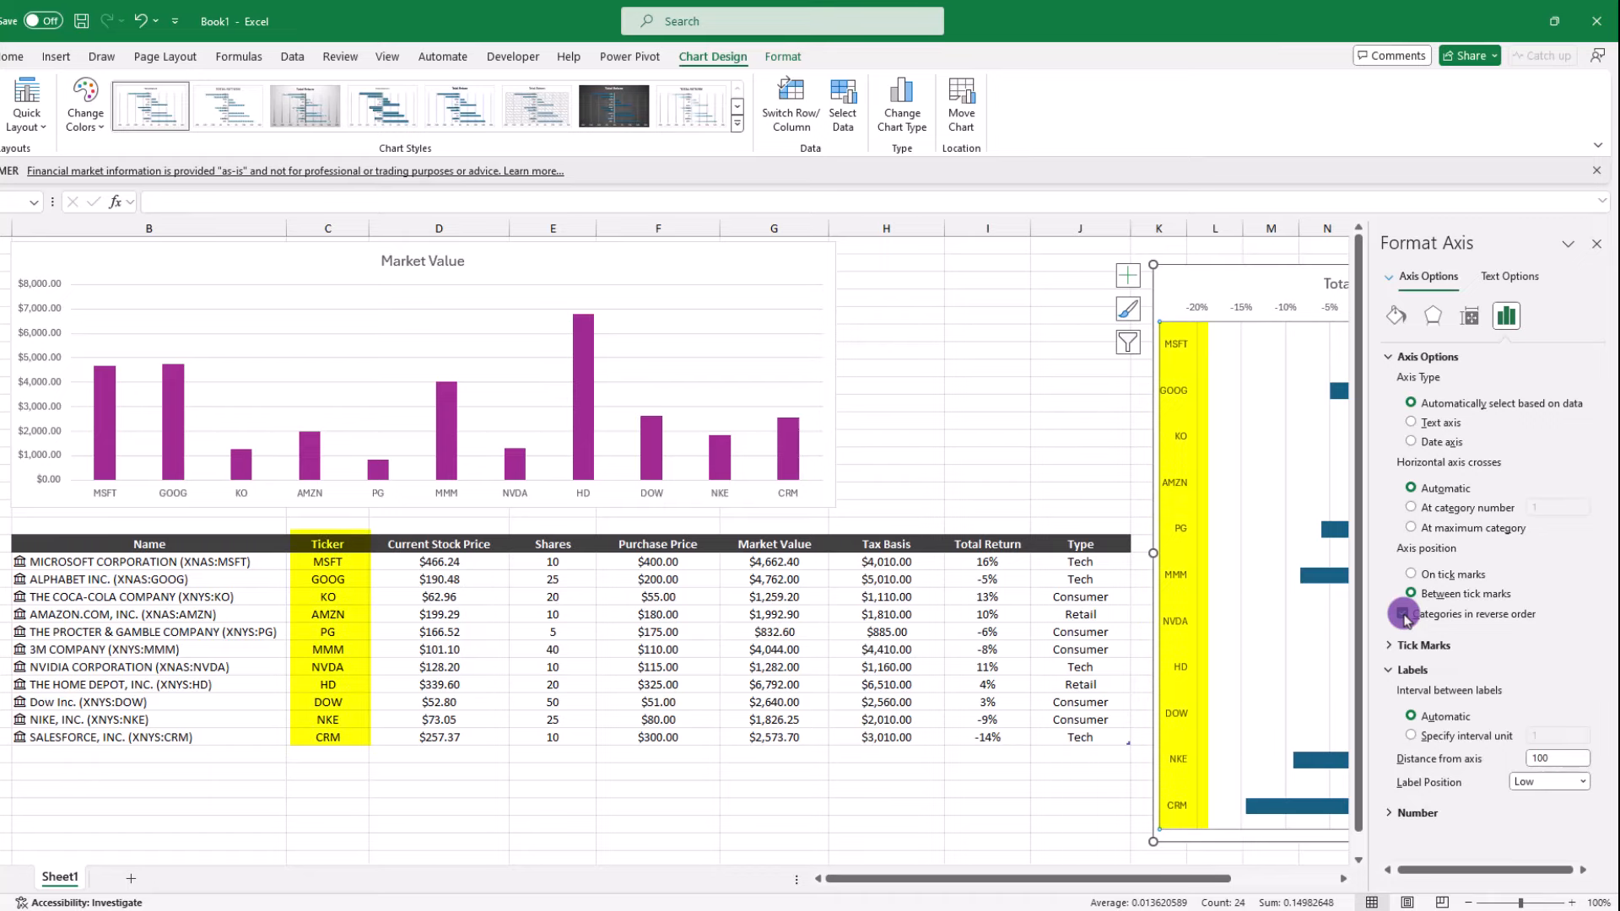
Fill the bars of the Total Return chart with Green, Accent 6, Darker 25%
scroll(1225, 598, right, 3)
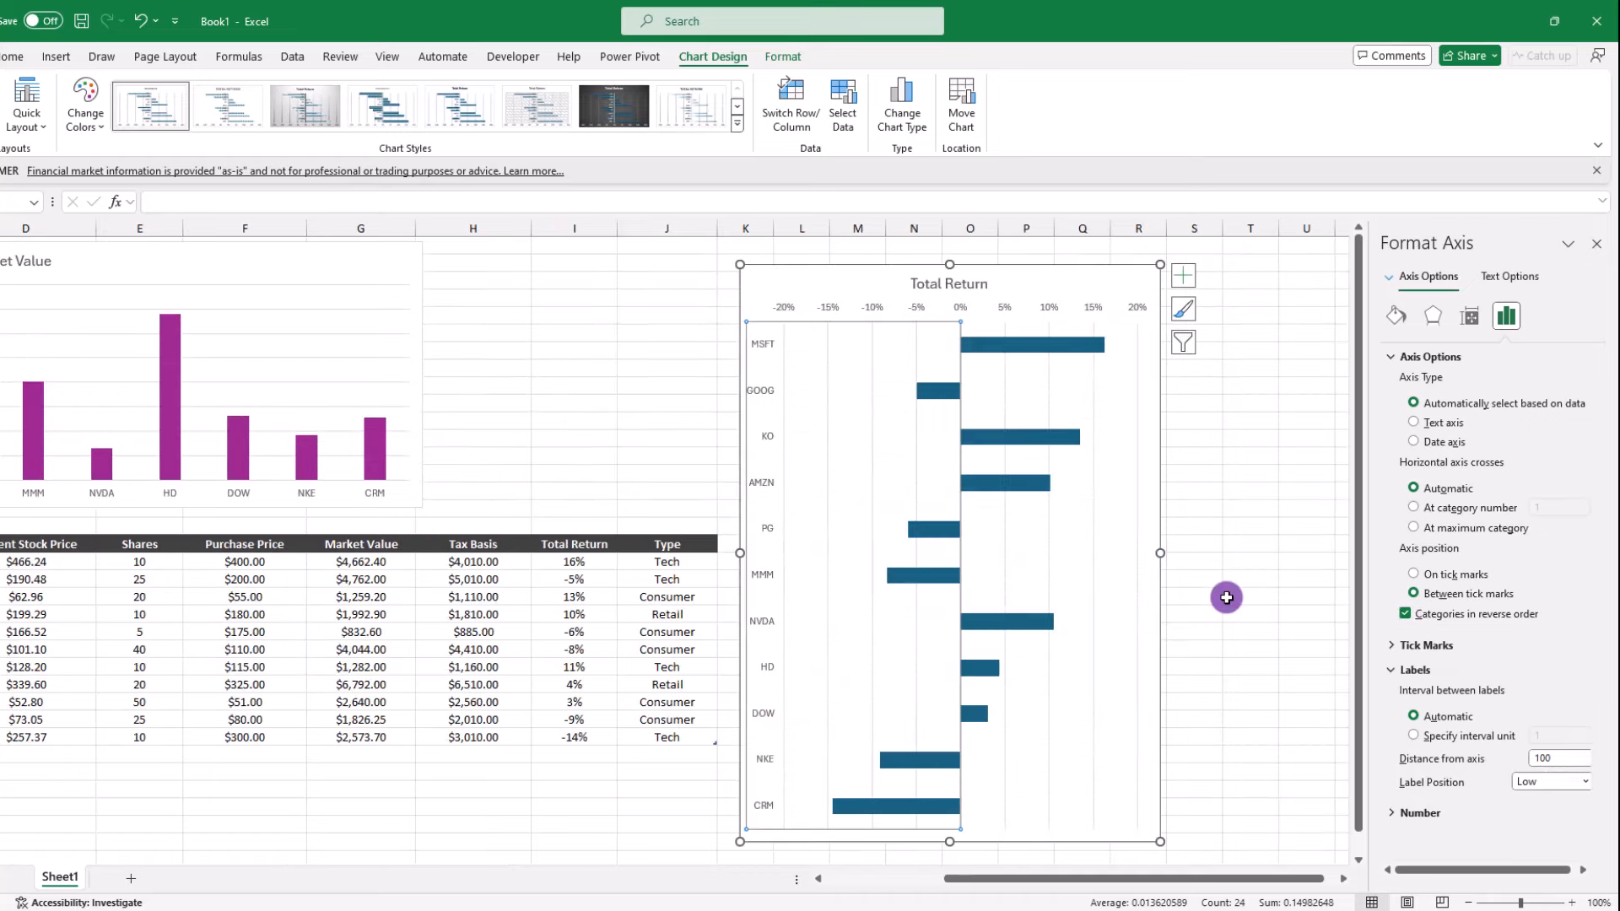
right_click(993, 353)
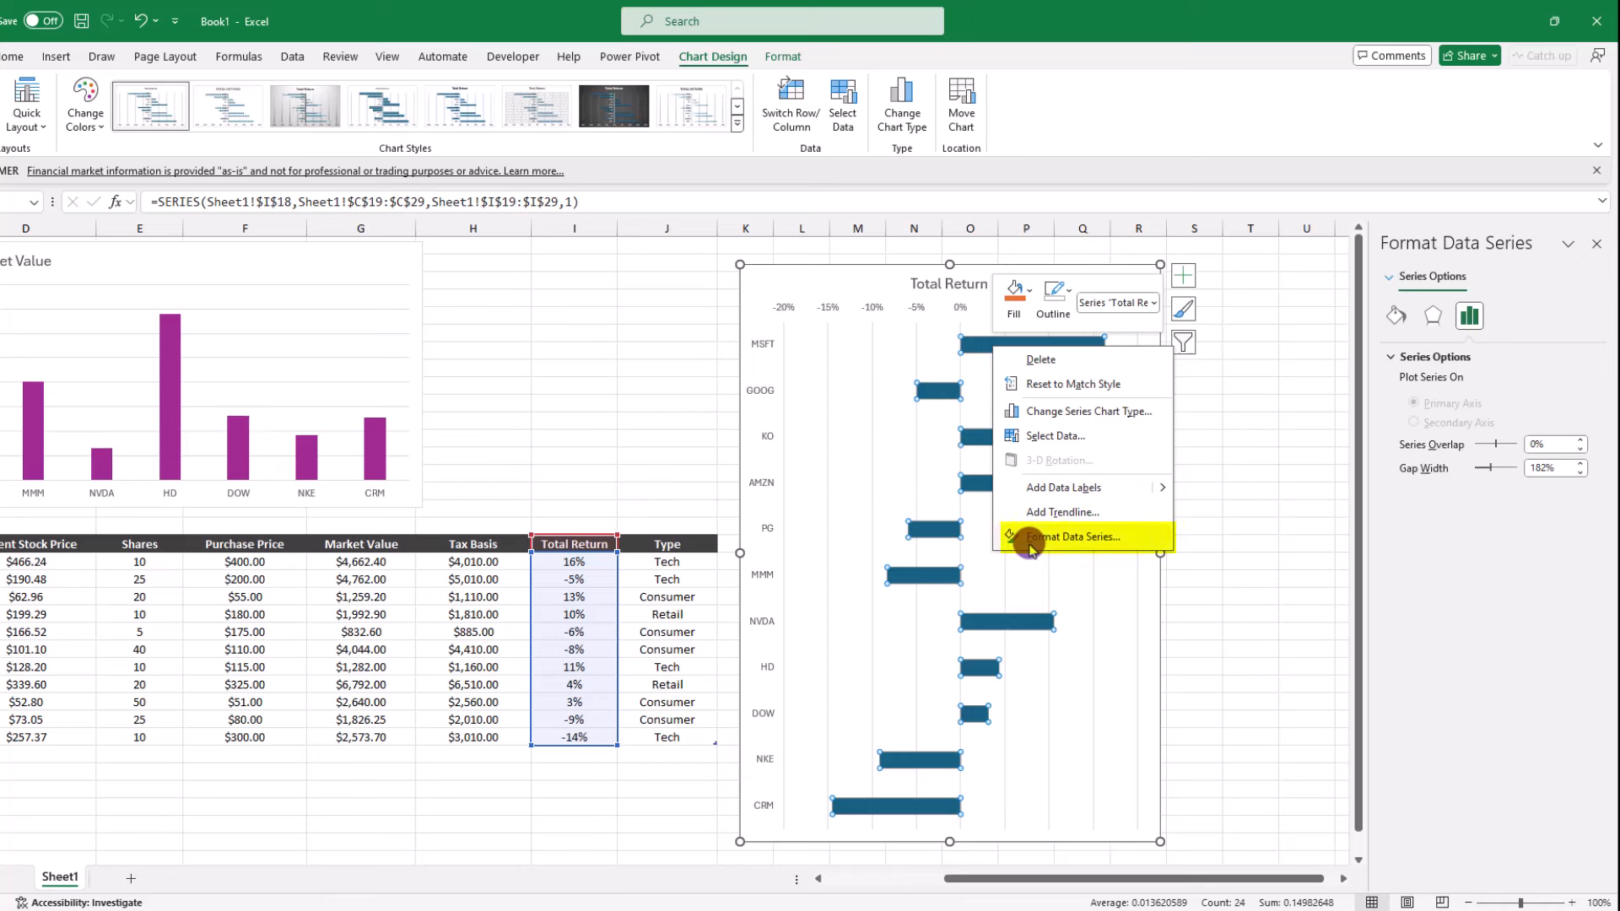
click(1030, 540)
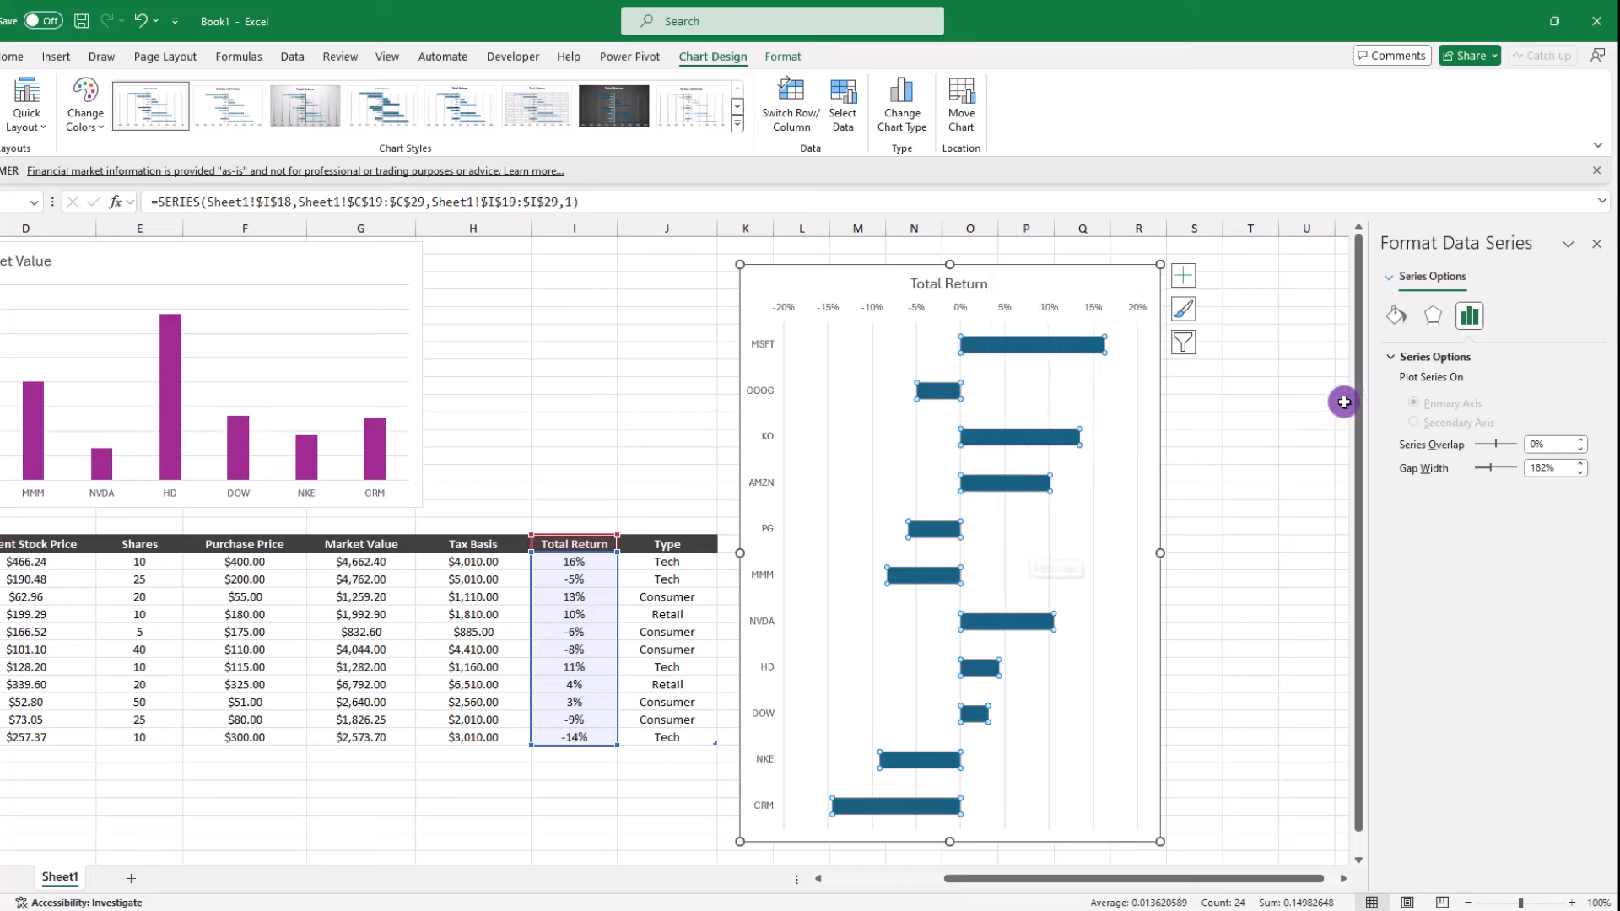
click(1395, 315)
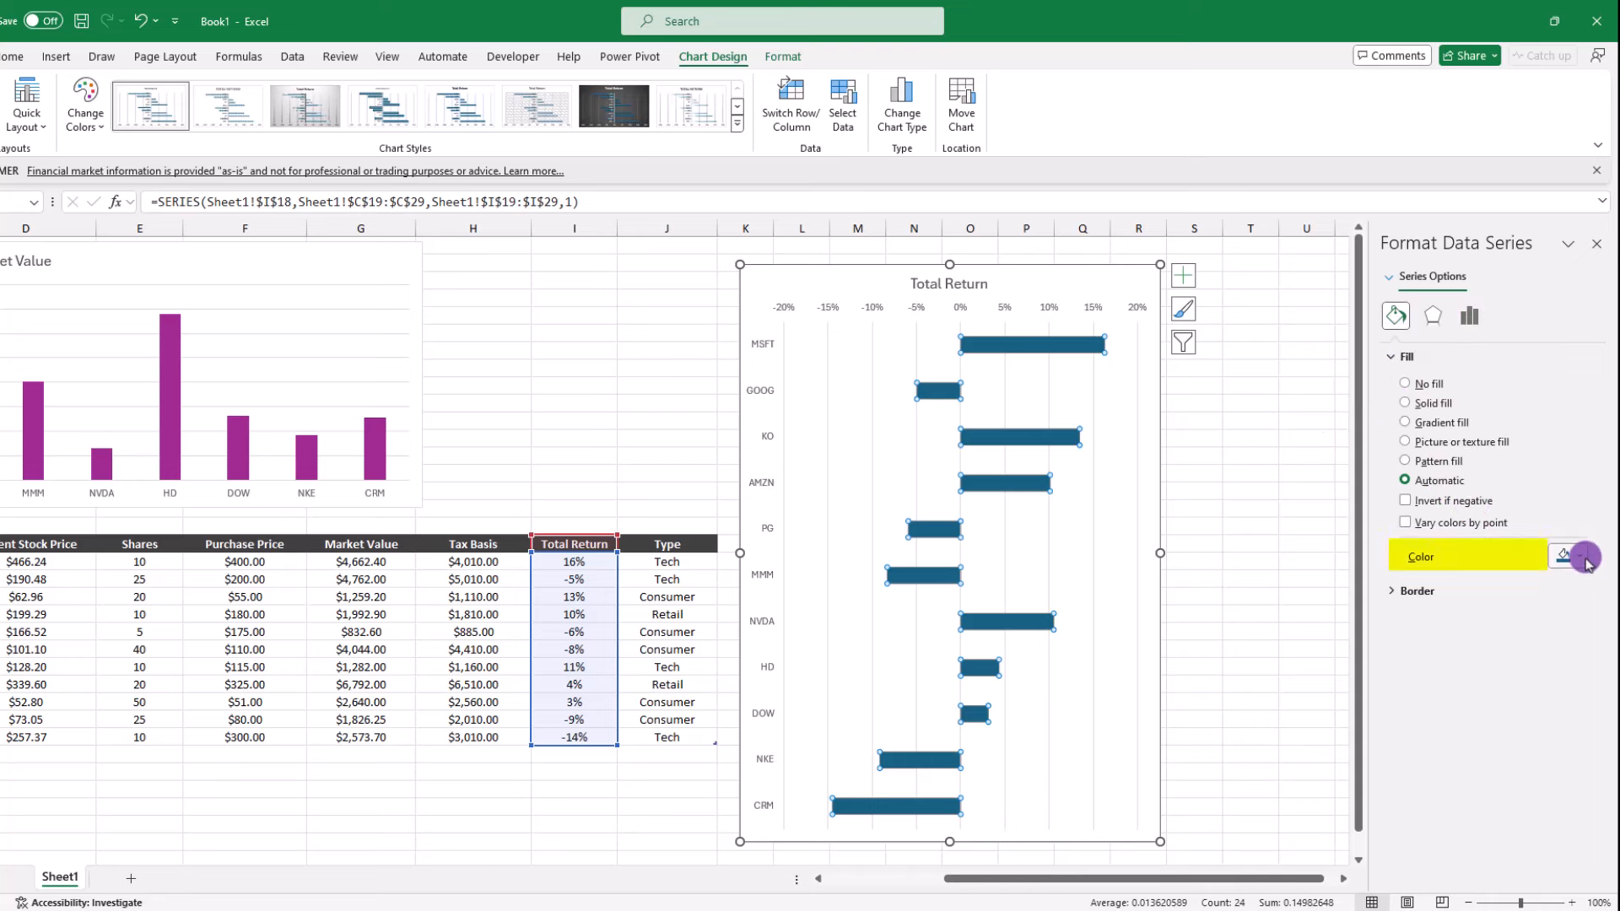
click(1582, 557)
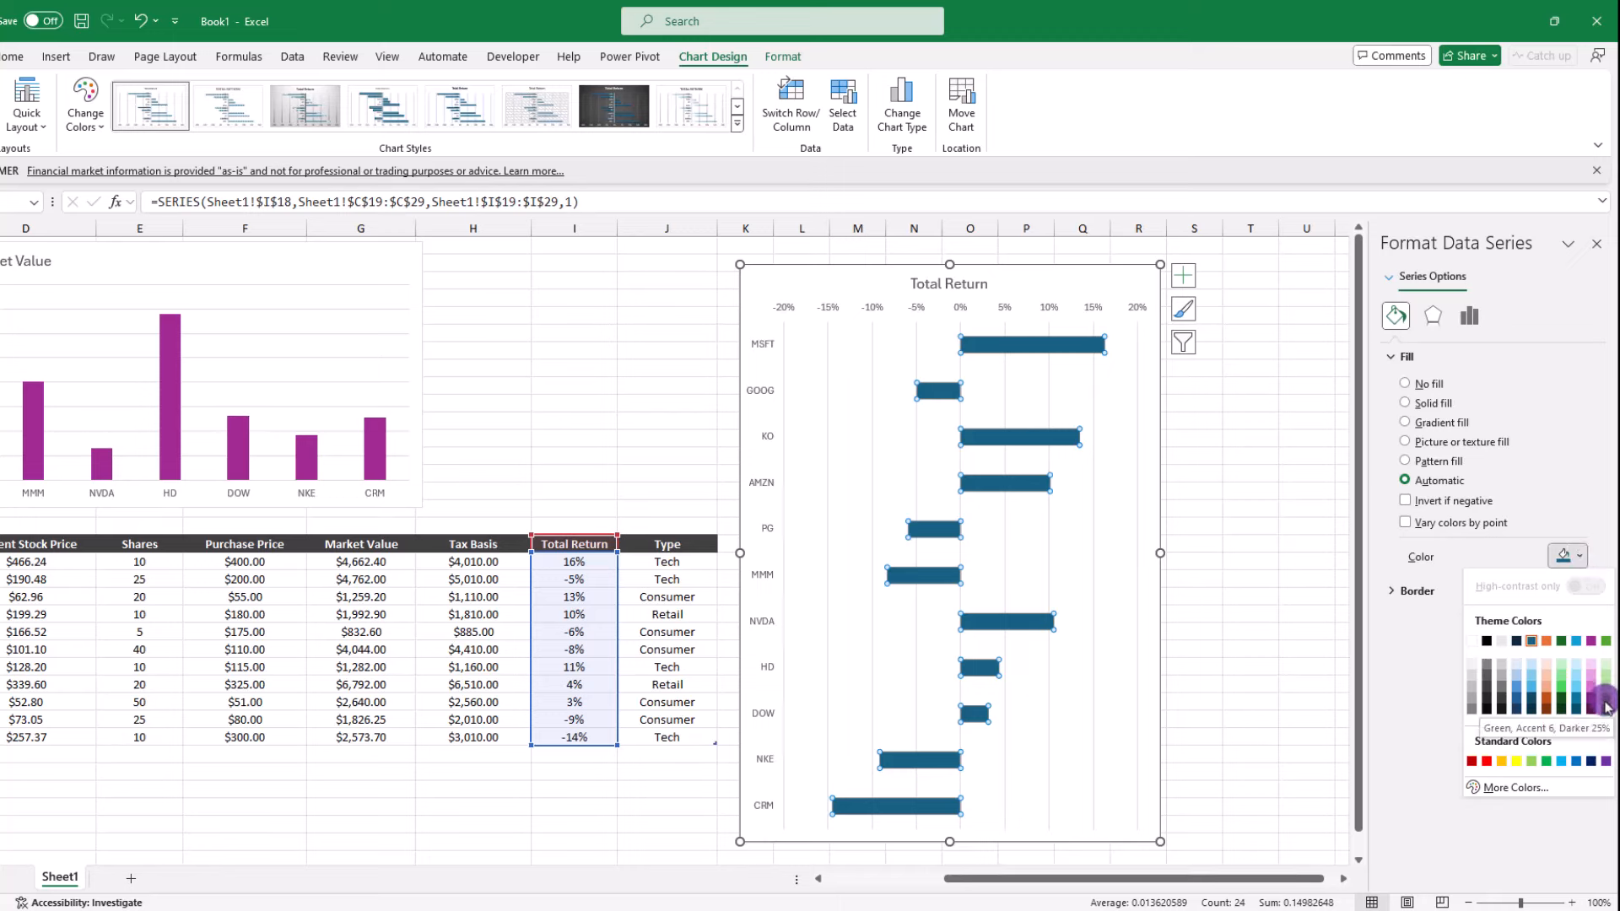
click(1605, 707)
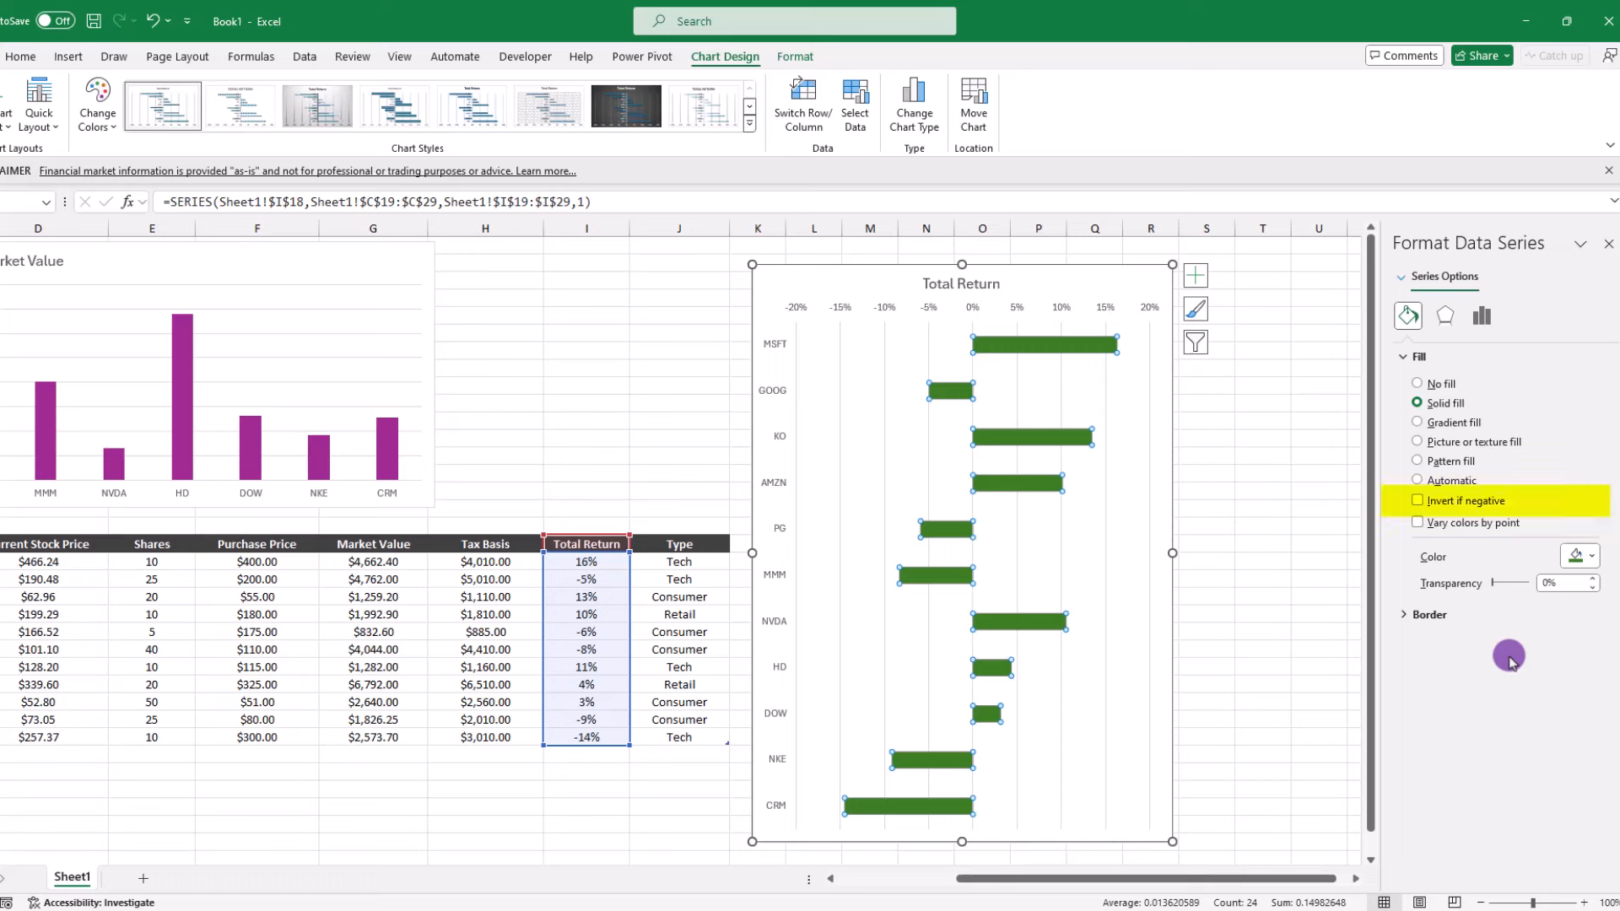
Turn on Invert if negative for the Total Return bars and set the negative fill color to standard red
click(1417, 500)
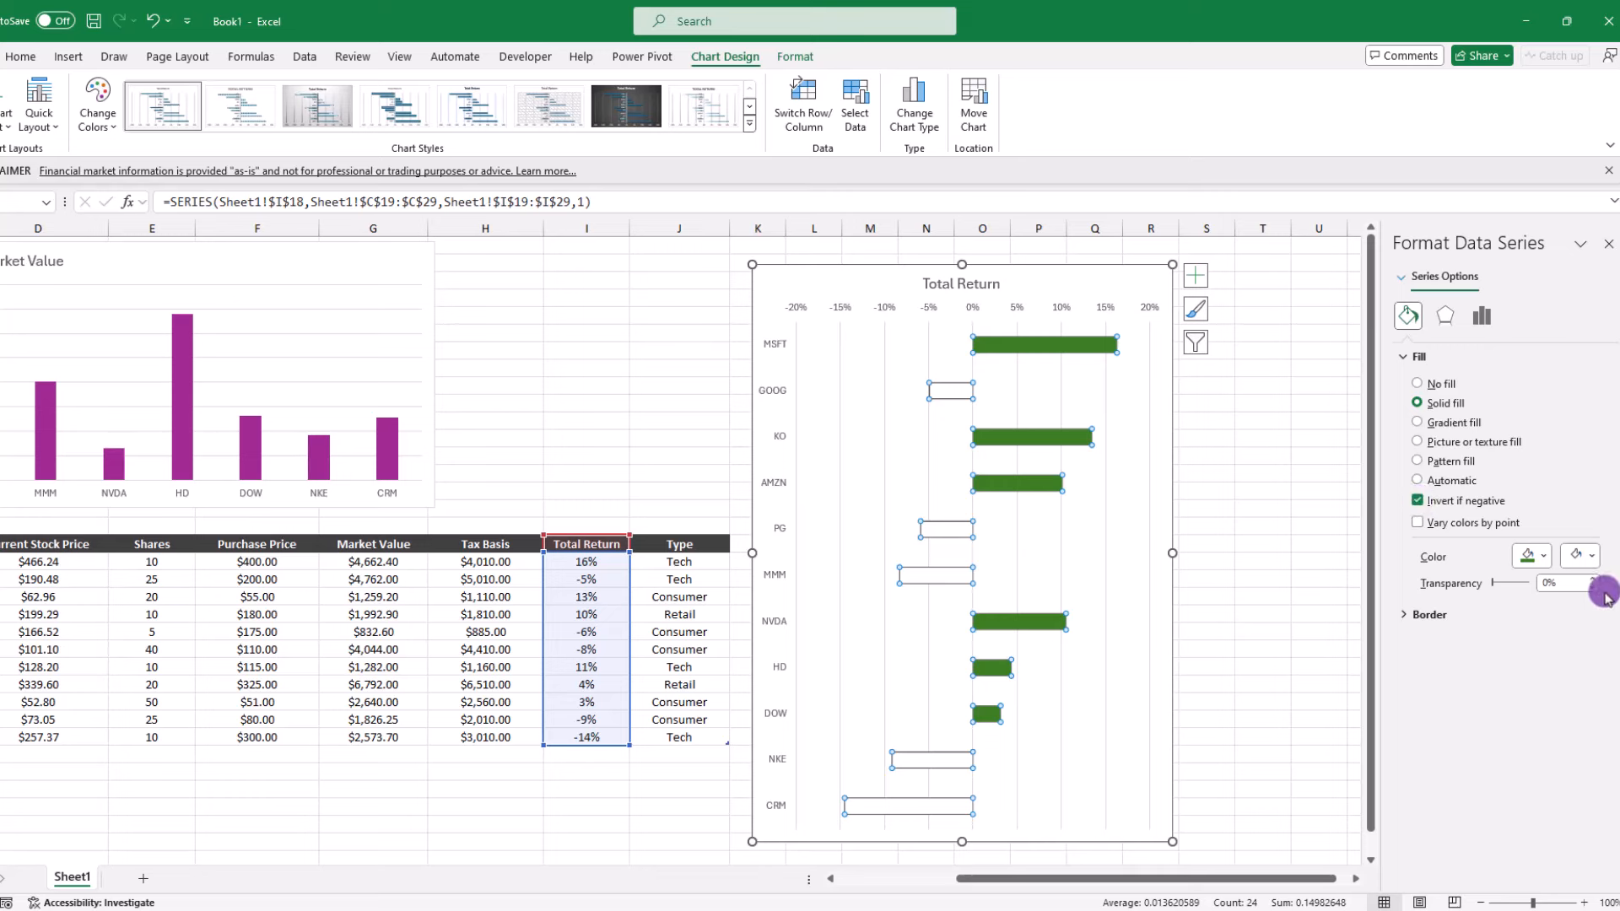
click(1591, 557)
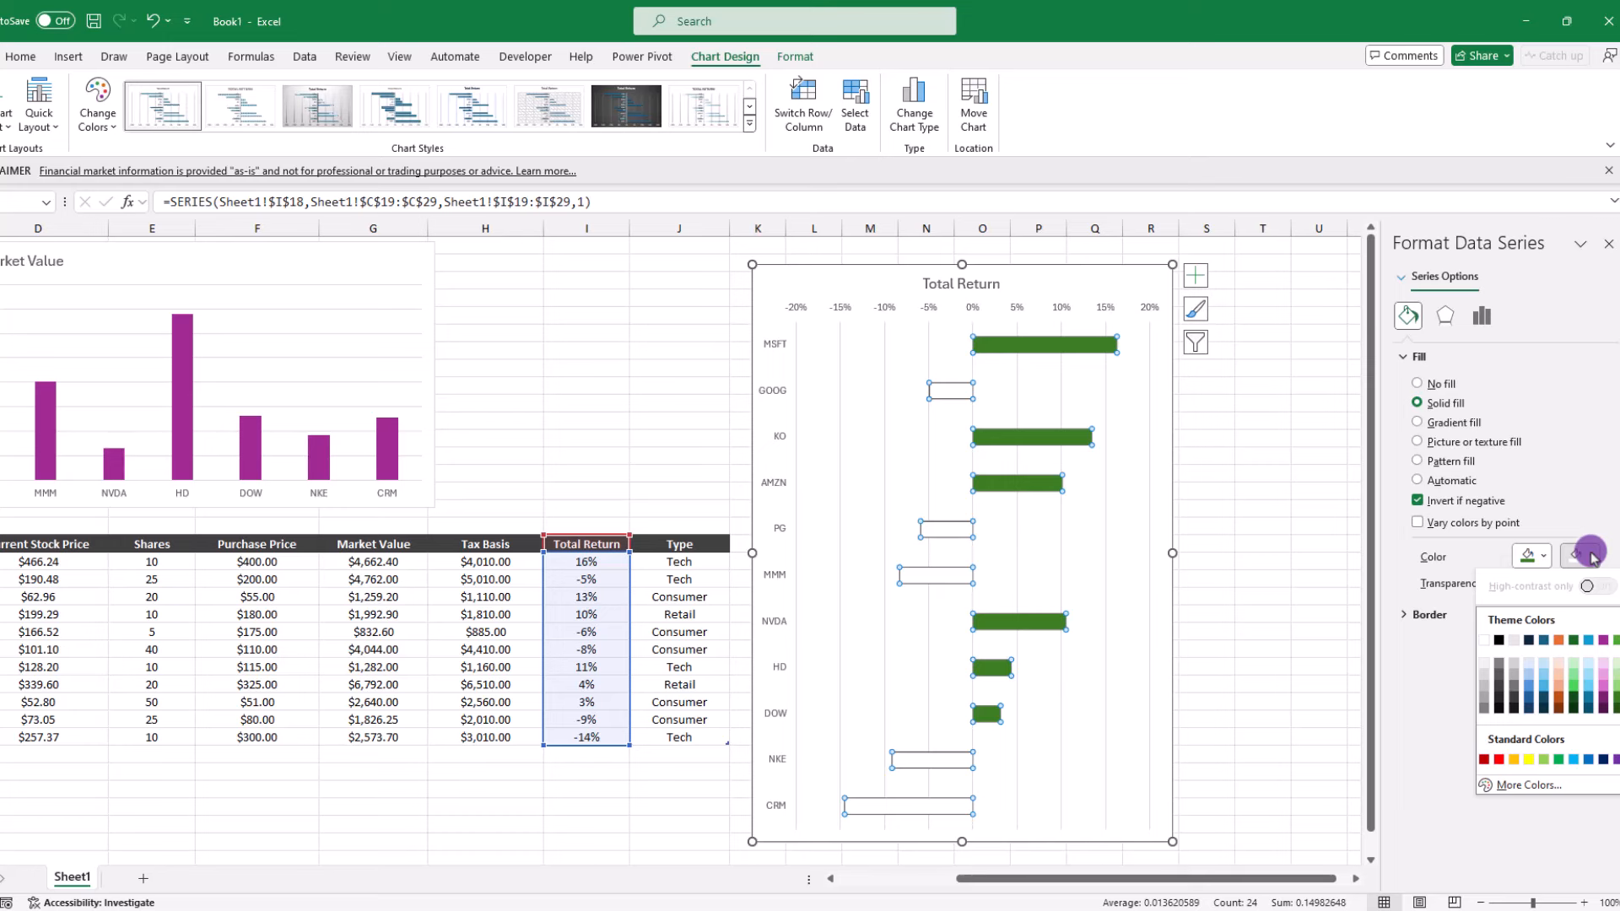
click(1499, 759)
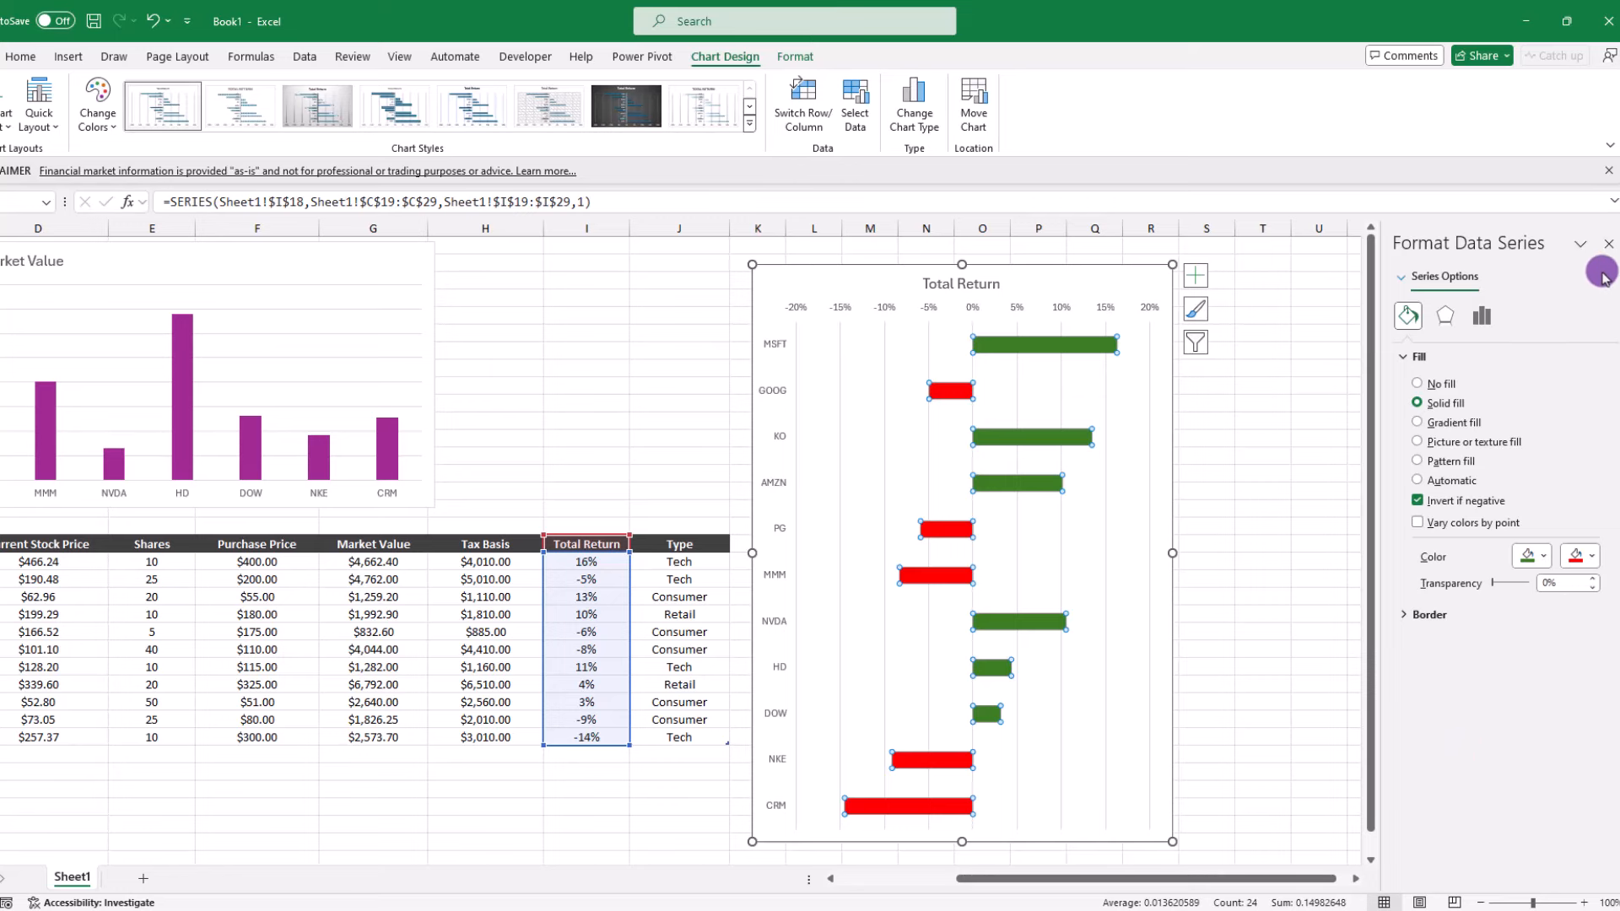
click(1610, 245)
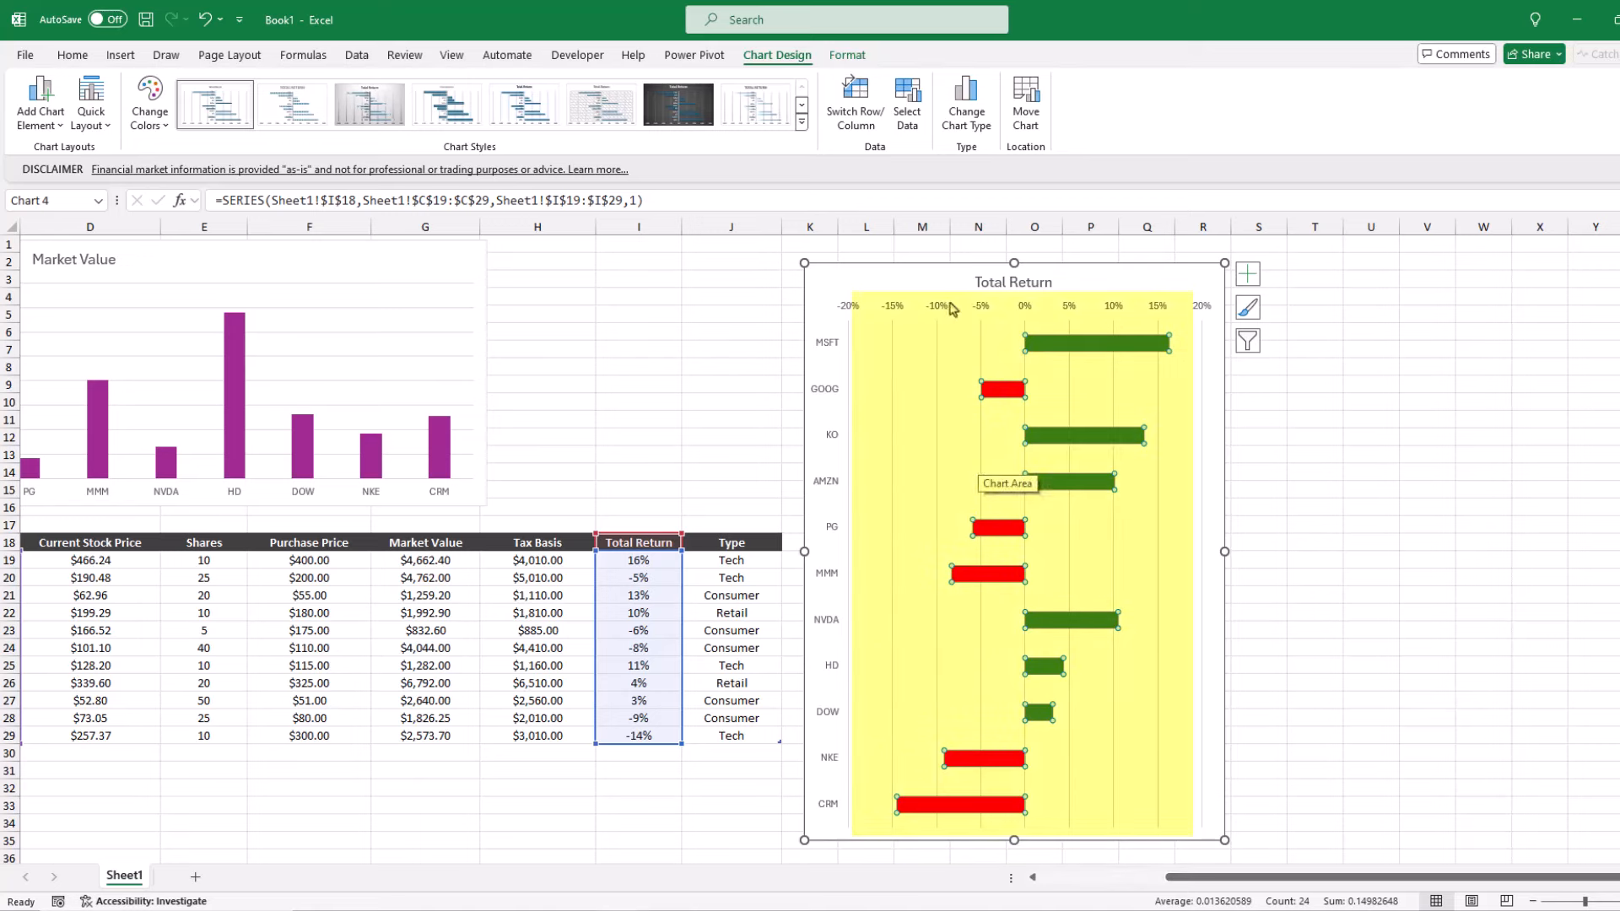
Delete the vertical gridlines from the Total Return chart
click(935, 338)
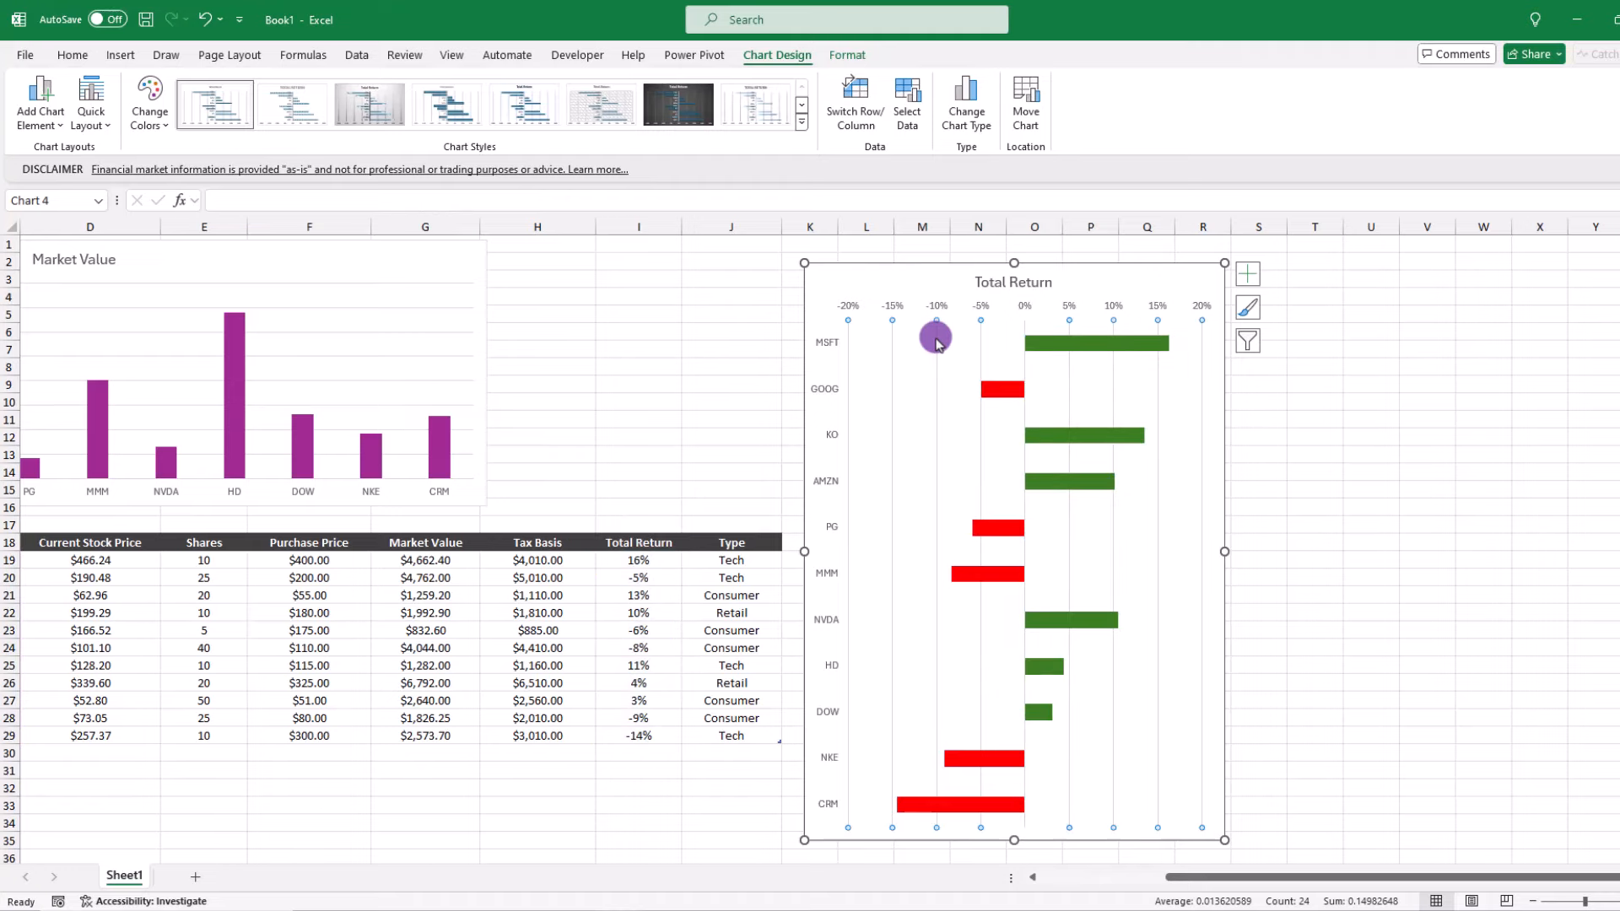
key(Delete)
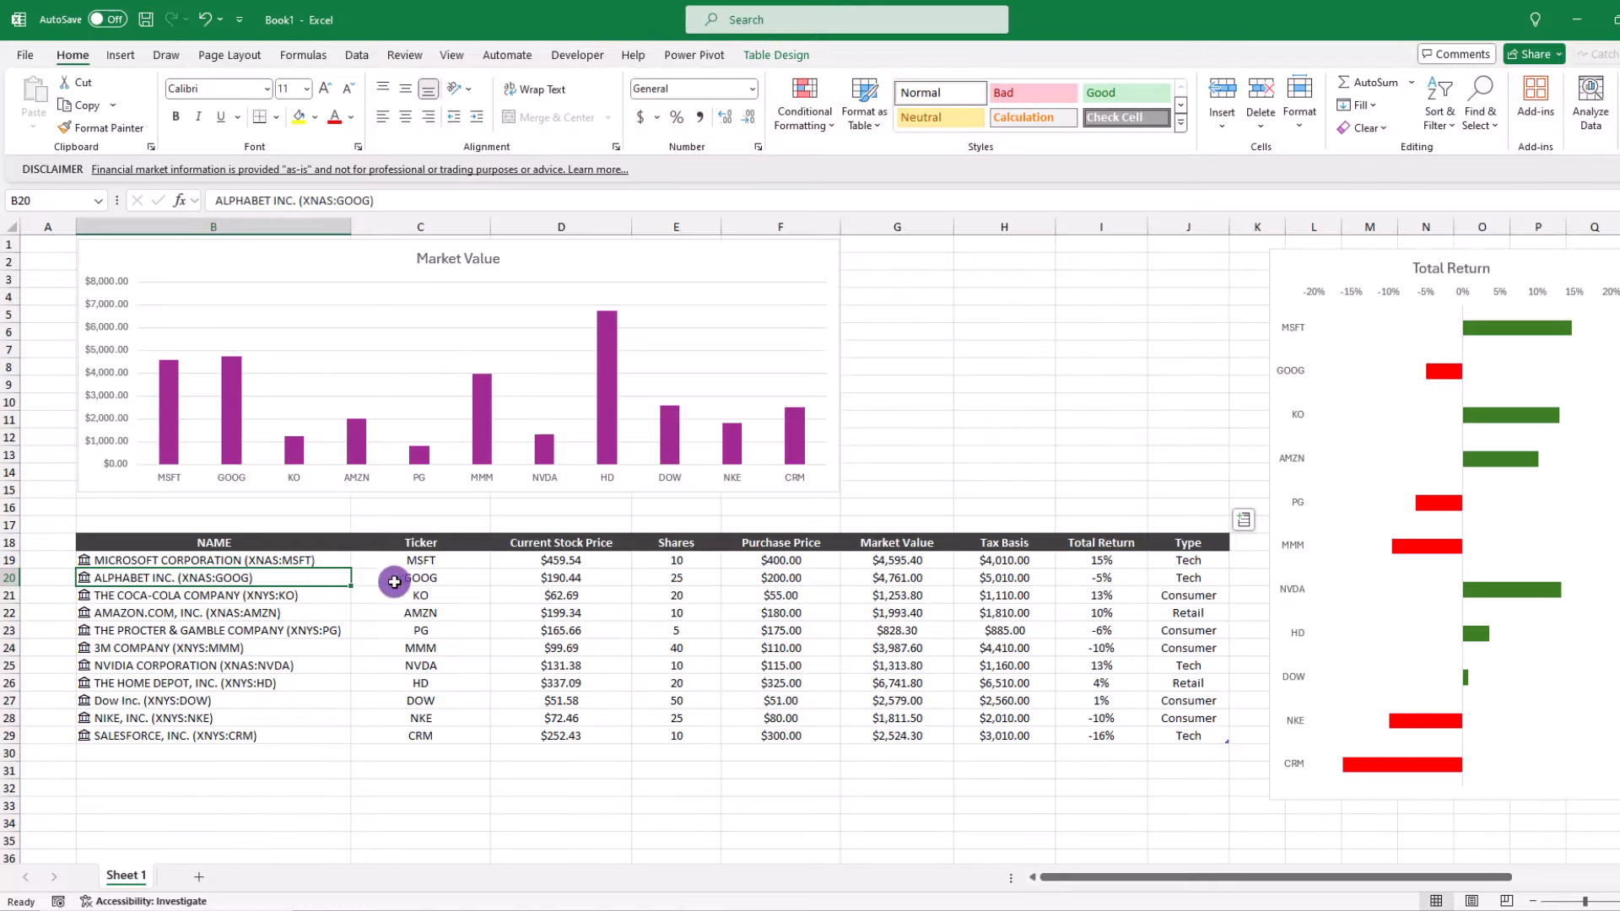
Summarize the holdings table with a PivotTable at W1 of the existing worksheet, using Type as rows and Market Value as values
click(783, 53)
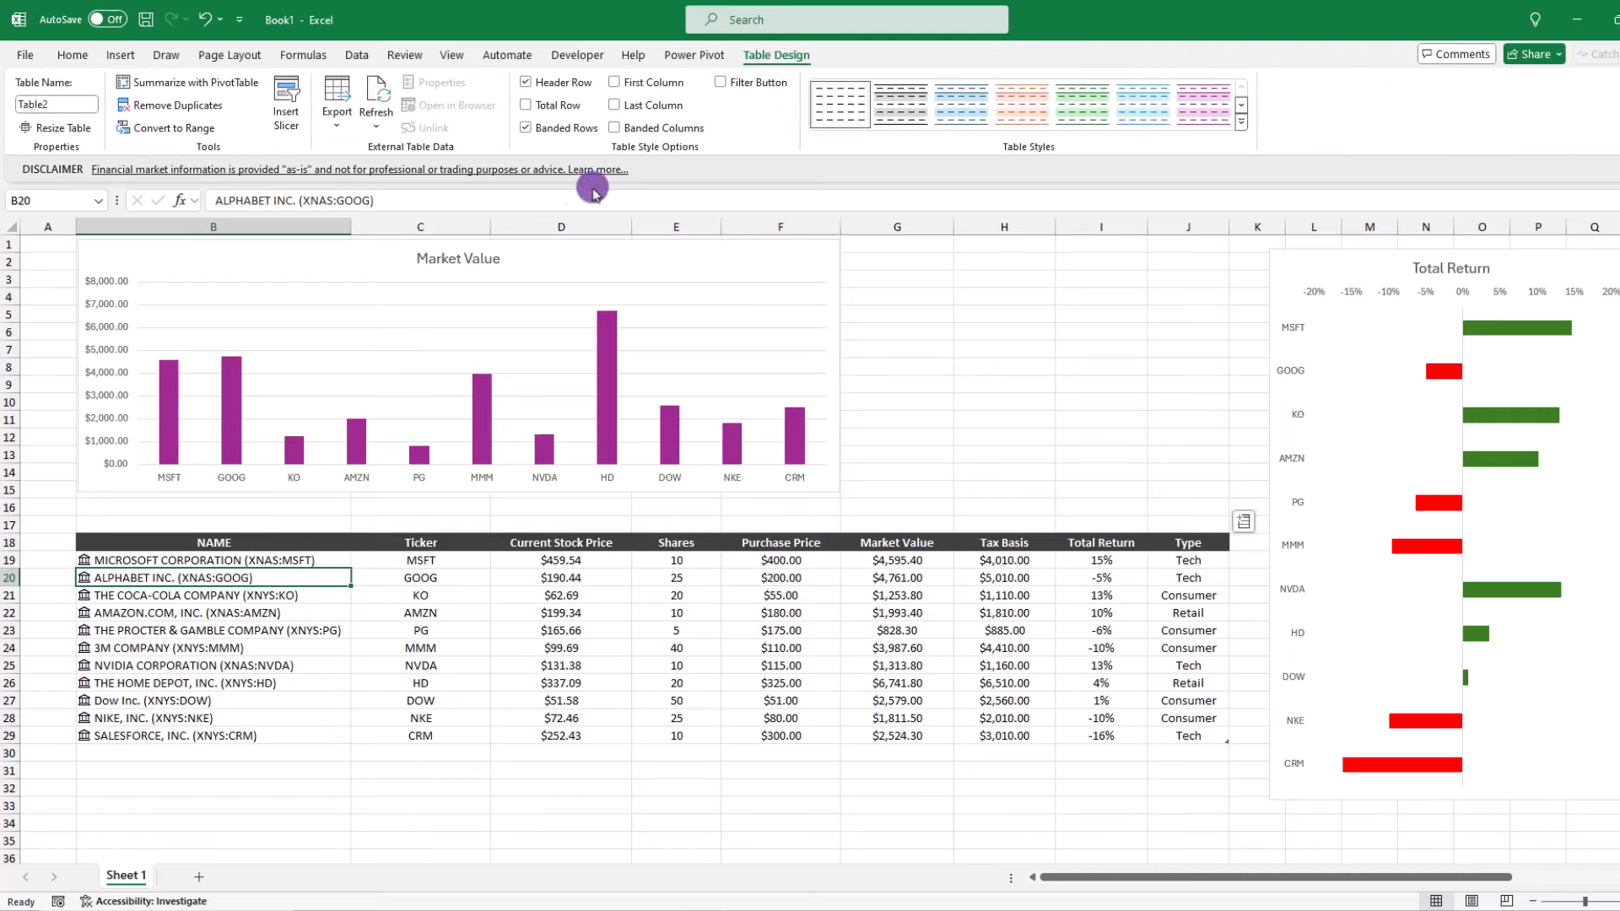
click(239, 91)
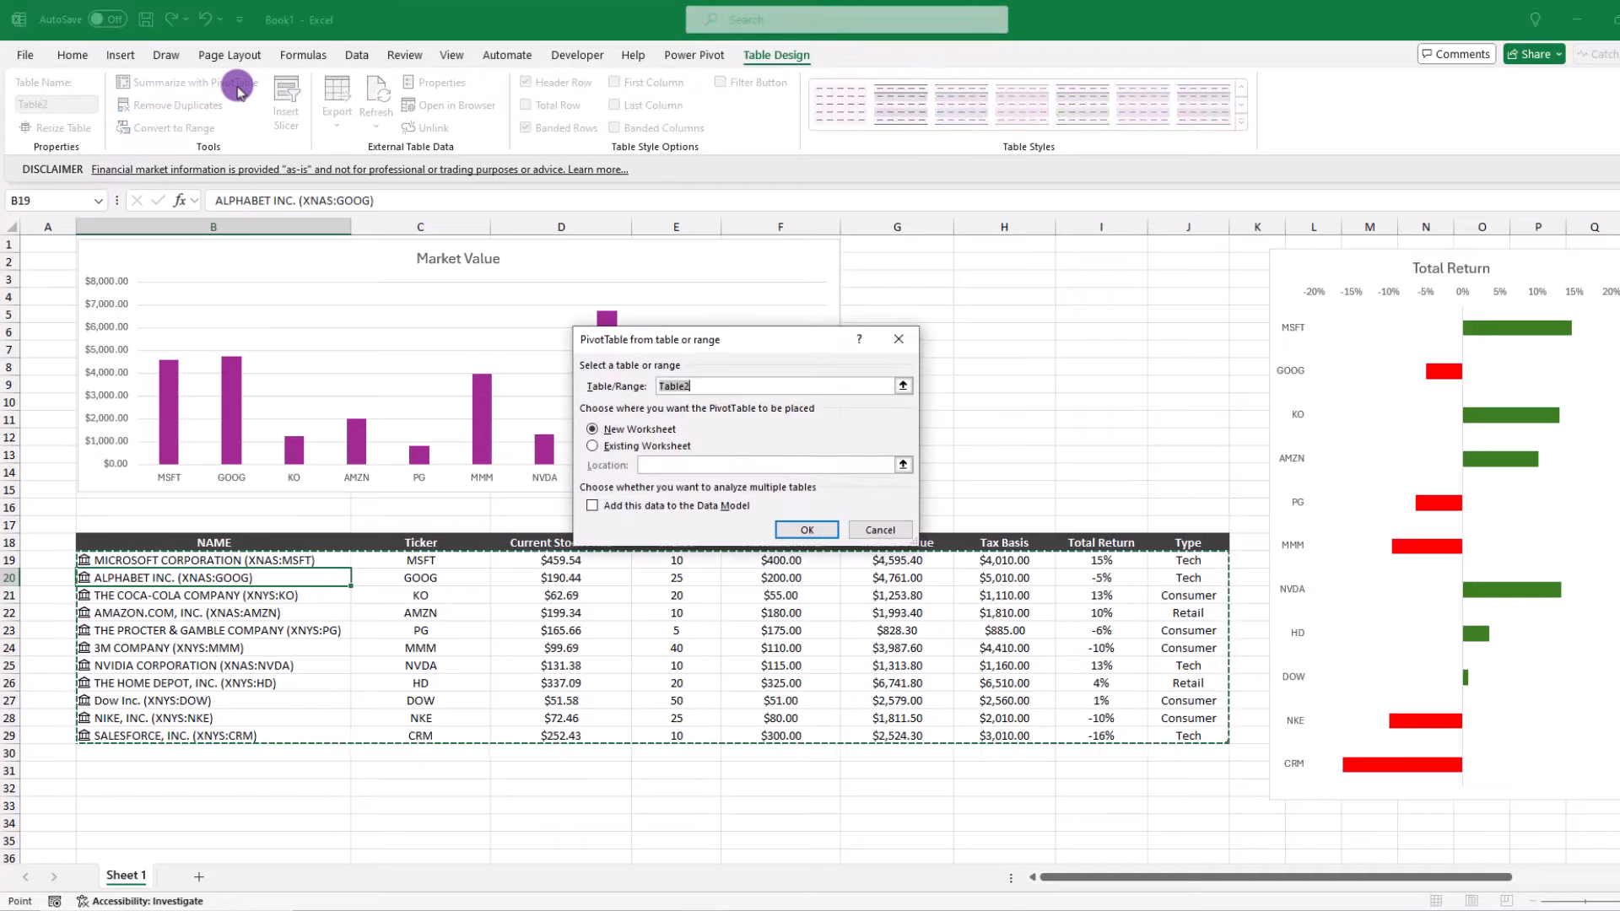
click(594, 447)
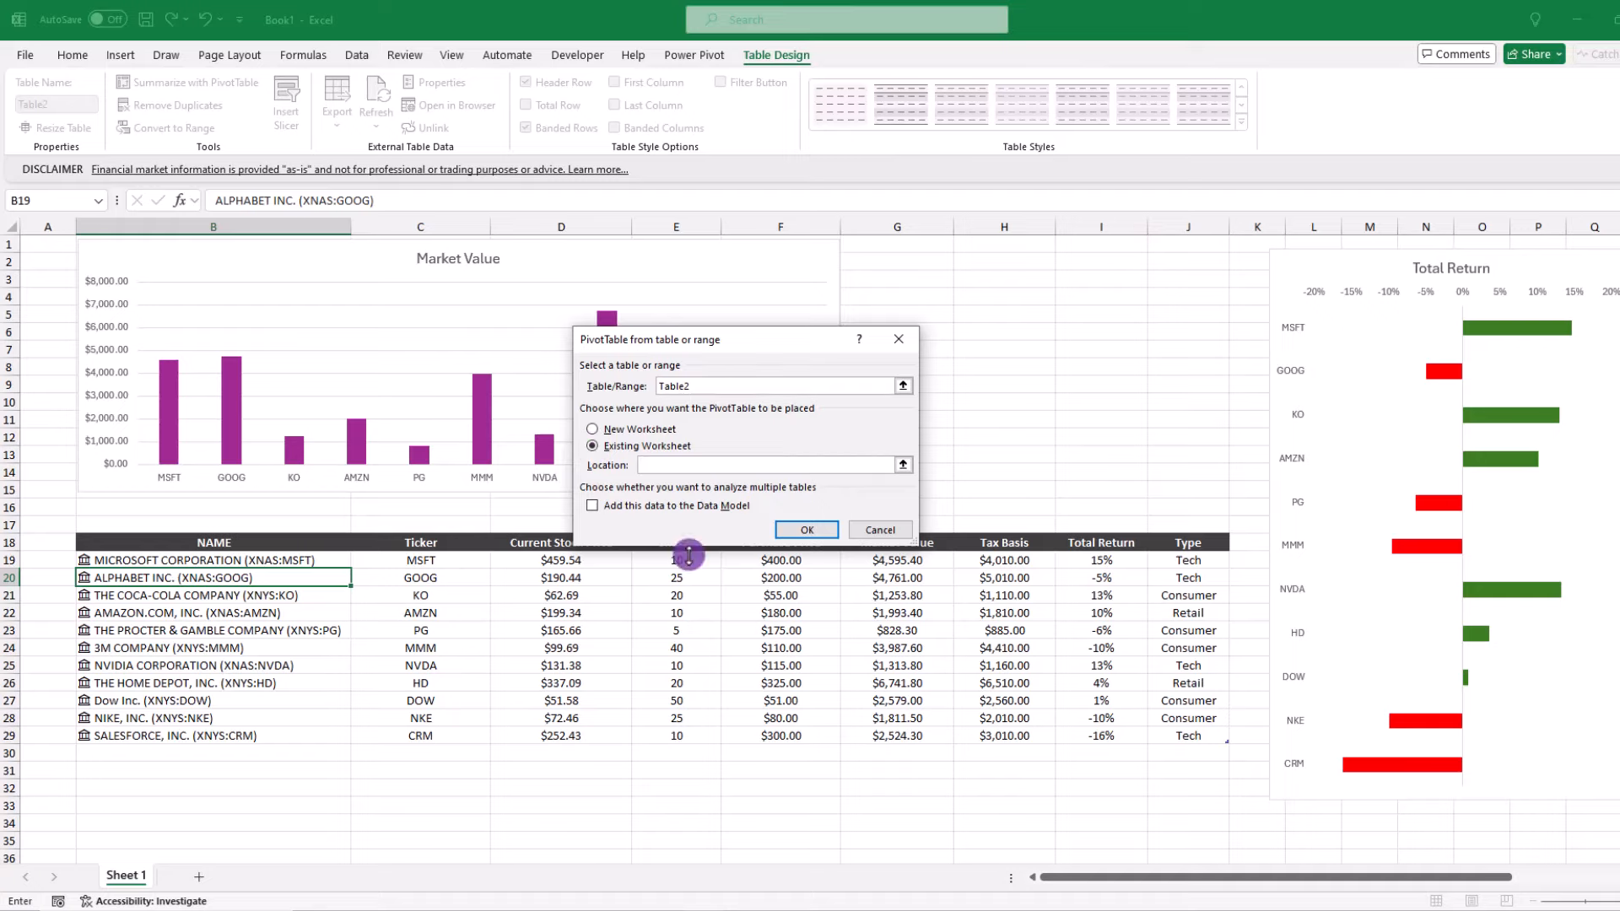
drag(1043, 877, 1181, 882)
click(1460, 245)
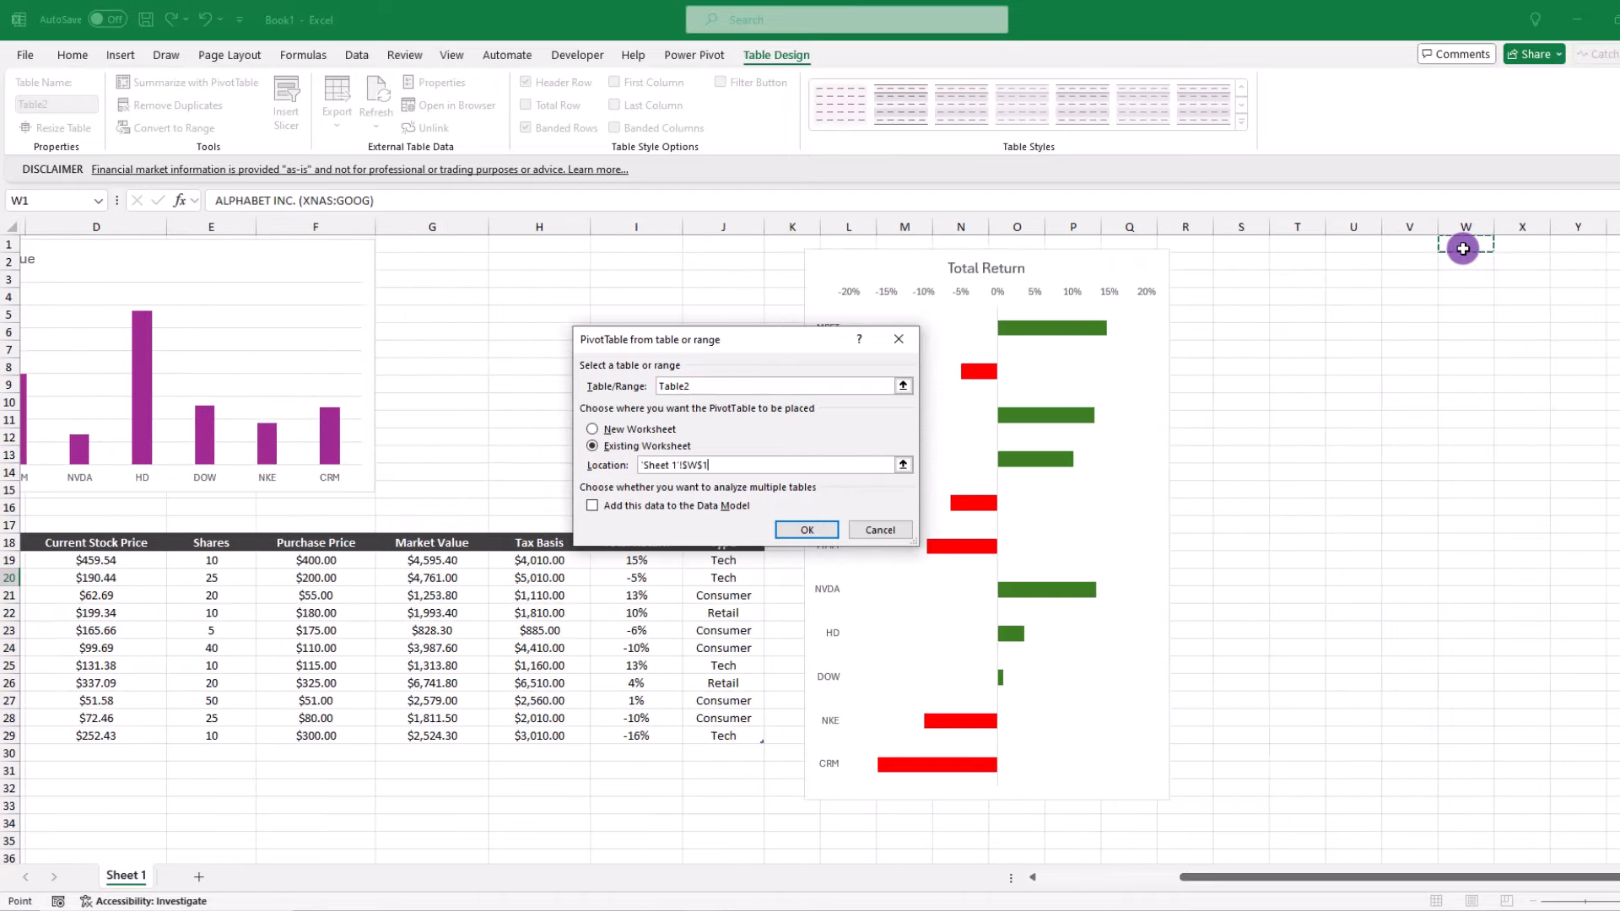
click(807, 529)
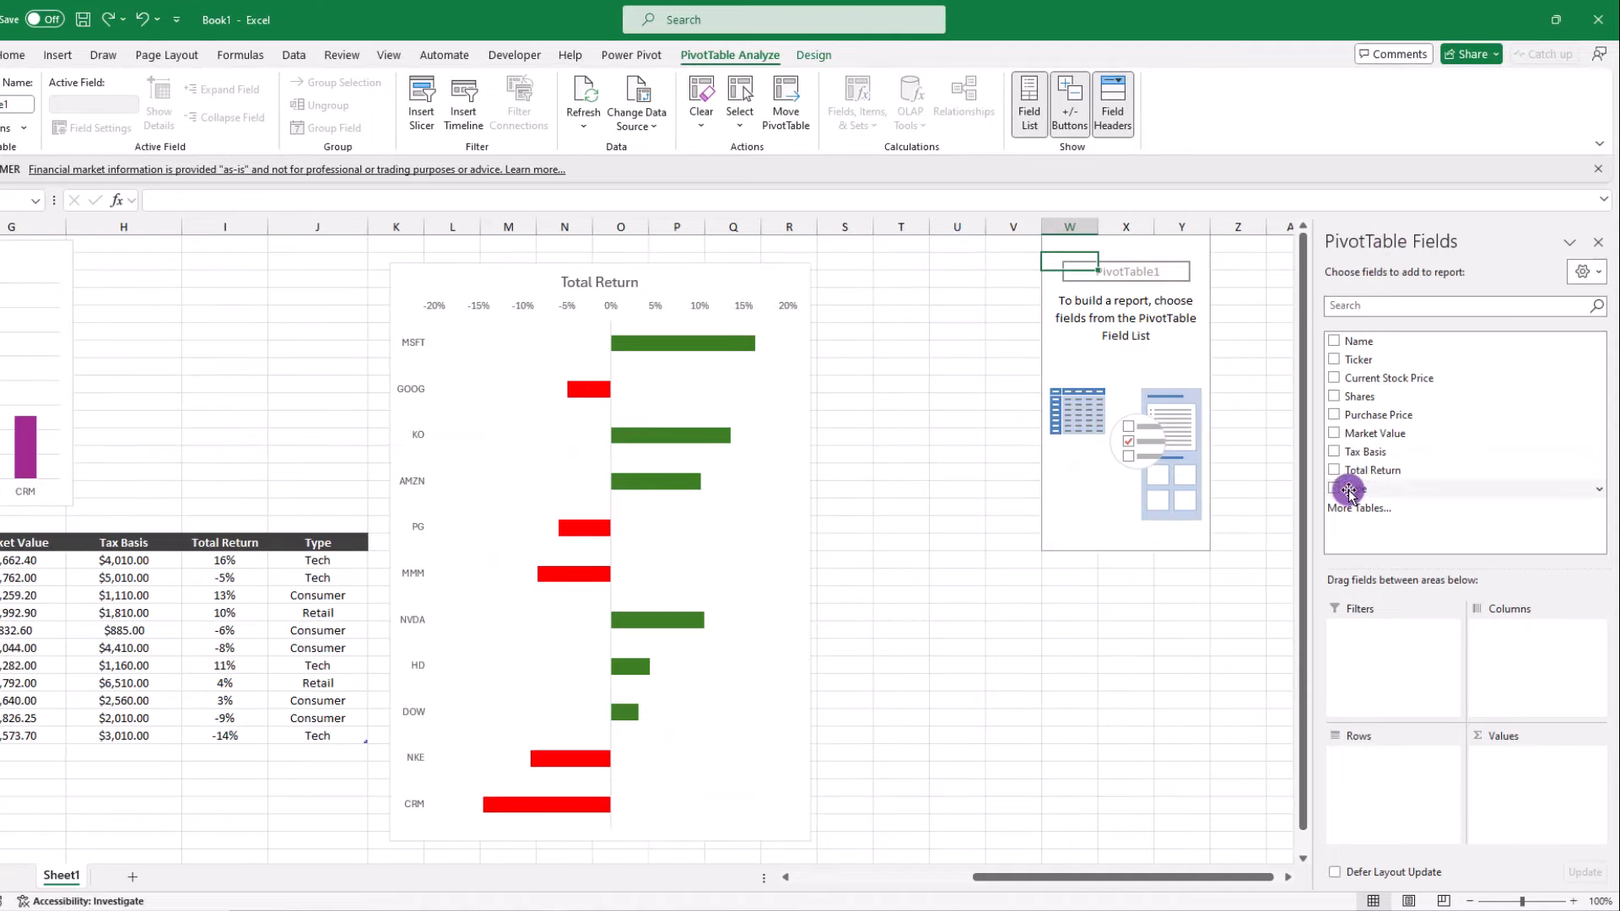
drag(1351, 496, 1398, 756)
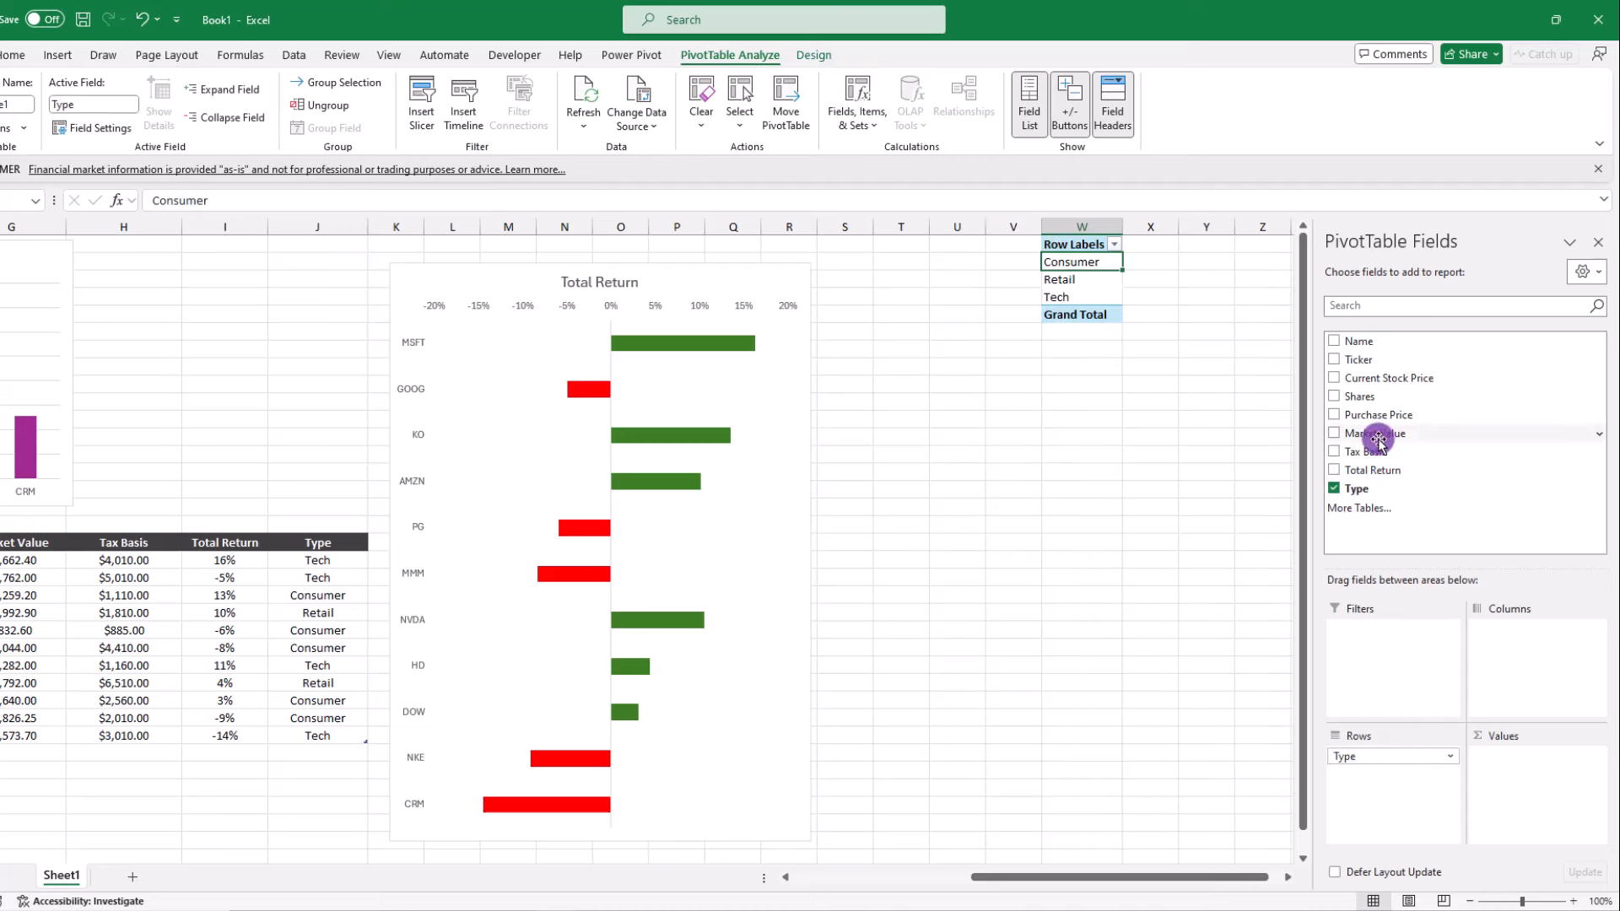
drag(1377, 433, 1535, 758)
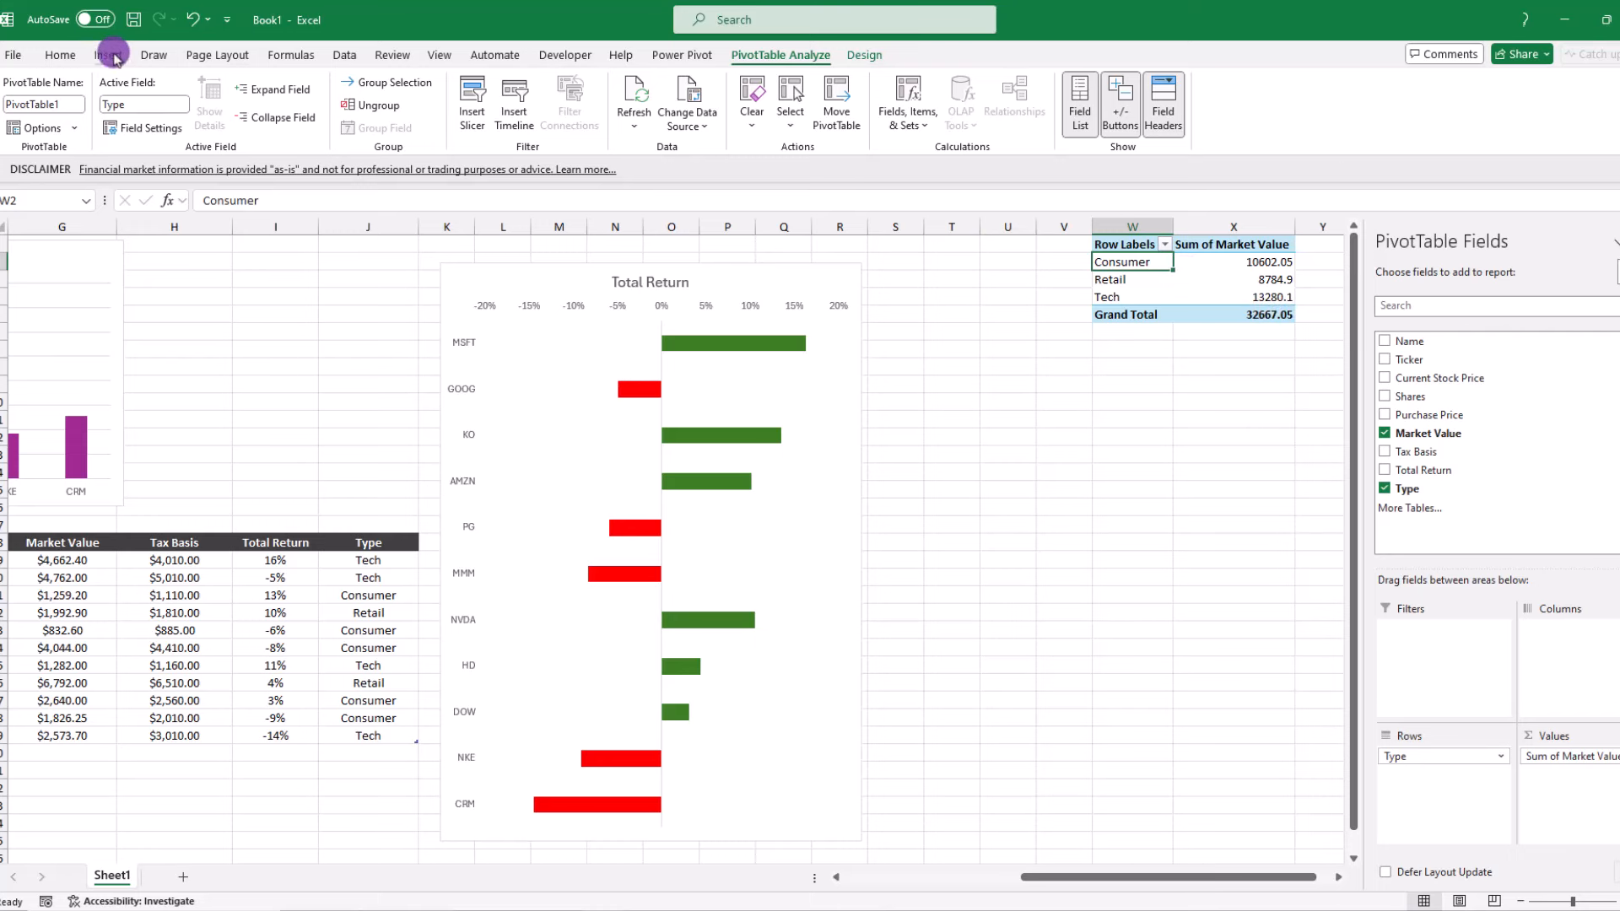
Insert a doughnut chart based on the PivotTable of market value by type
click(109, 53)
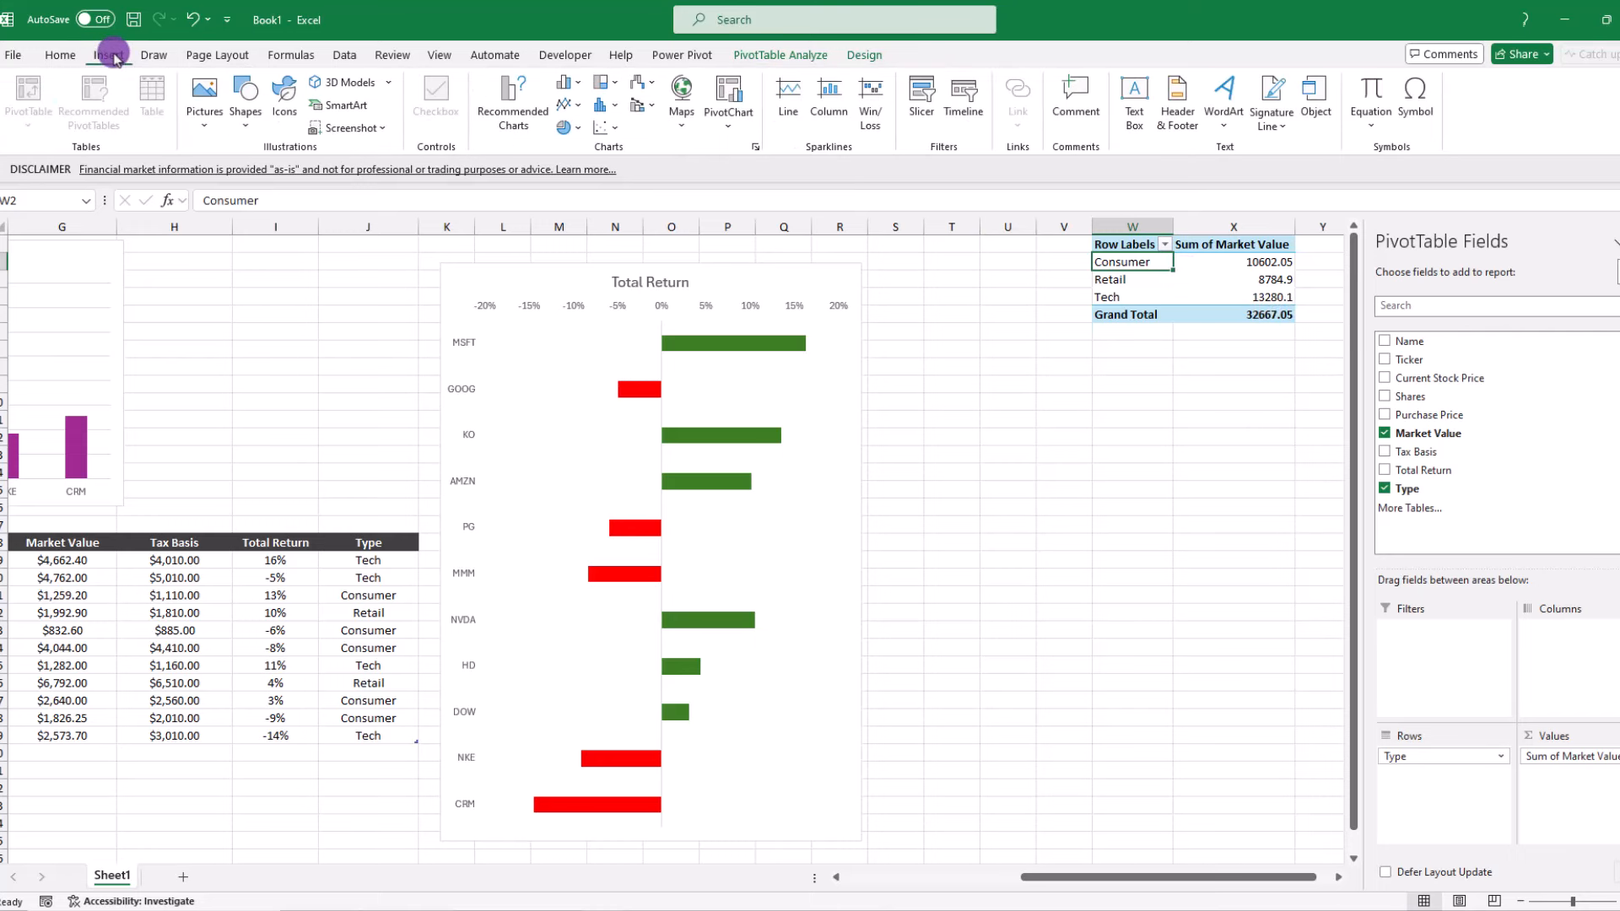
click(582, 132)
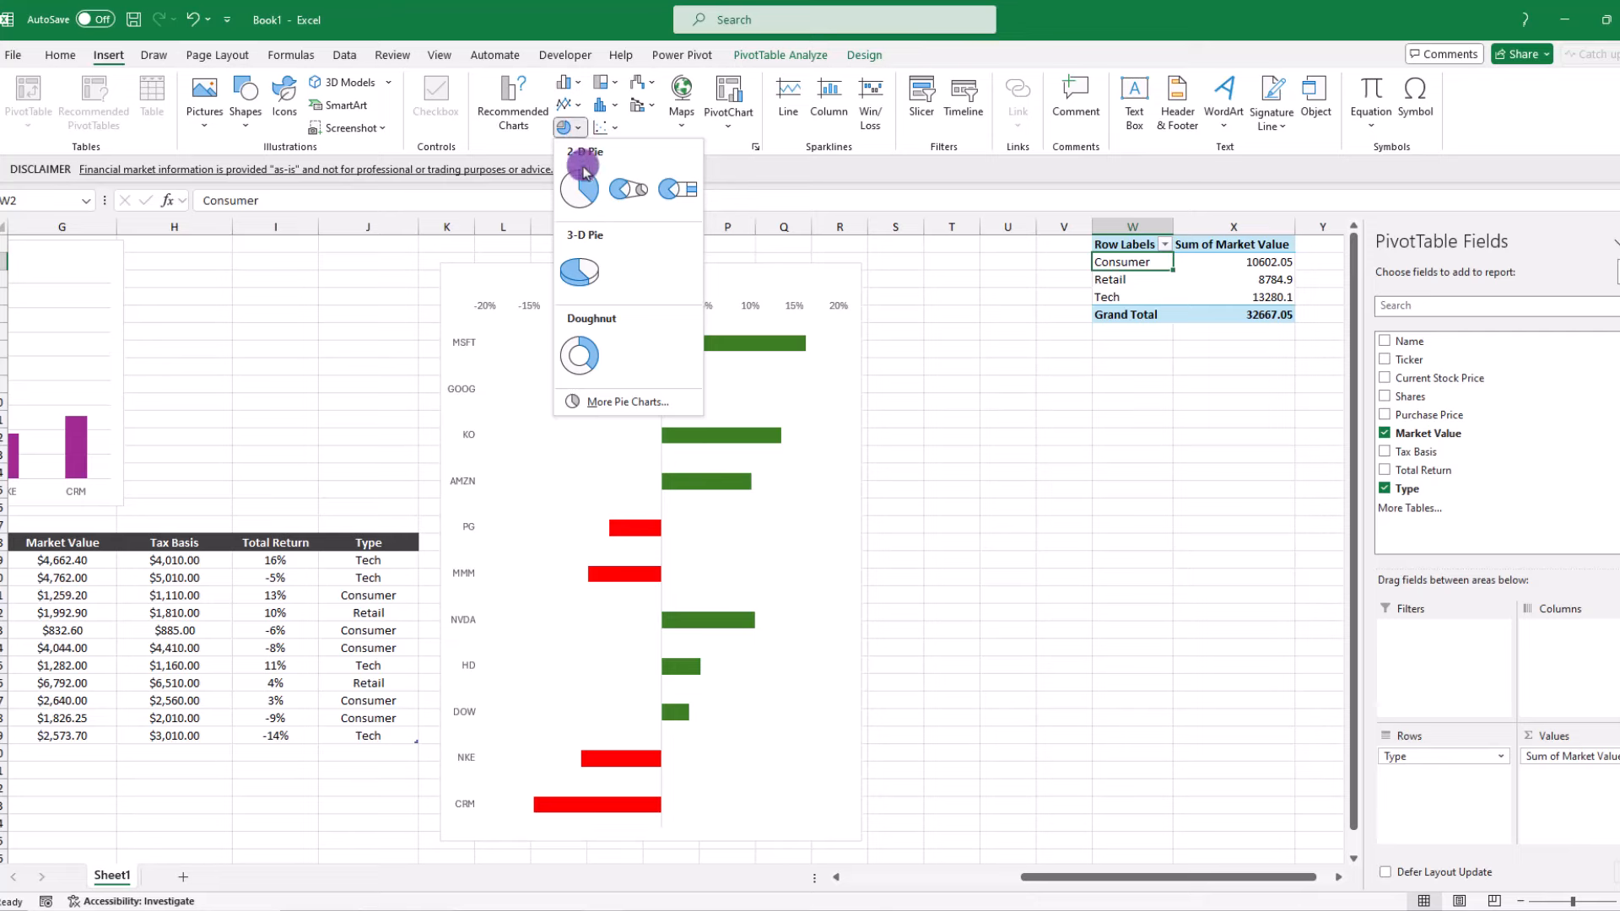
click(579, 357)
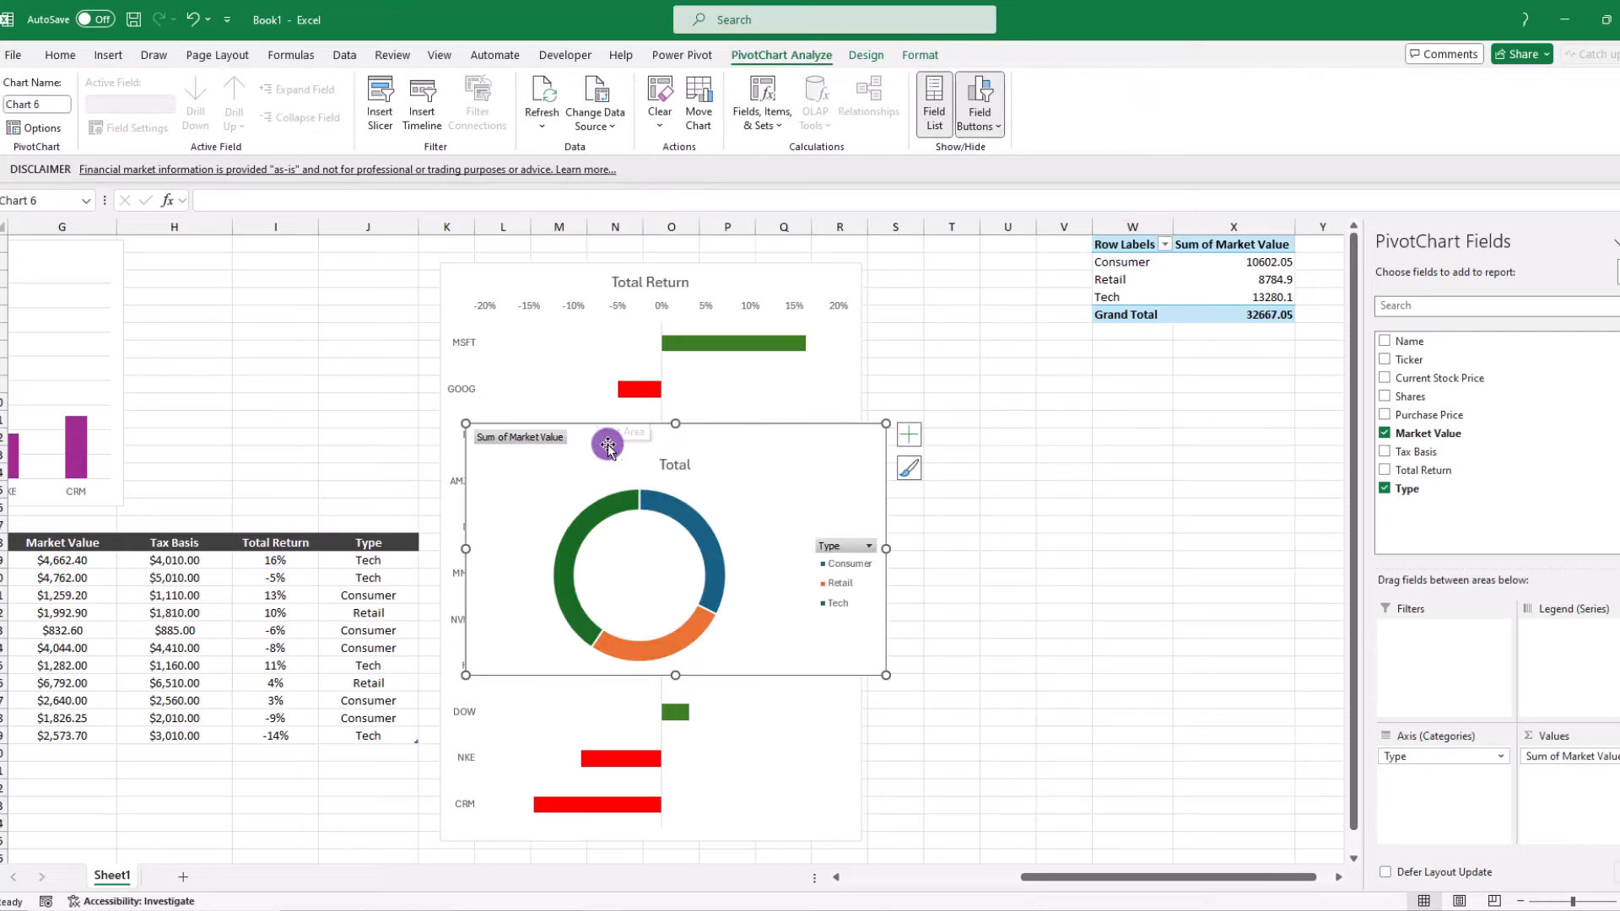
Move the doughnut chart between the Market Value and Total Return charts, resize it to fit columns H to J, and close the field list
drag(598, 447, 287, 258)
drag(1044, 877, 928, 876)
click(1619, 241)
drag(927, 290, 911, 293)
drag(999, 491, 879, 501)
drag(1066, 877, 1052, 880)
drag(1117, 264, 1100, 268)
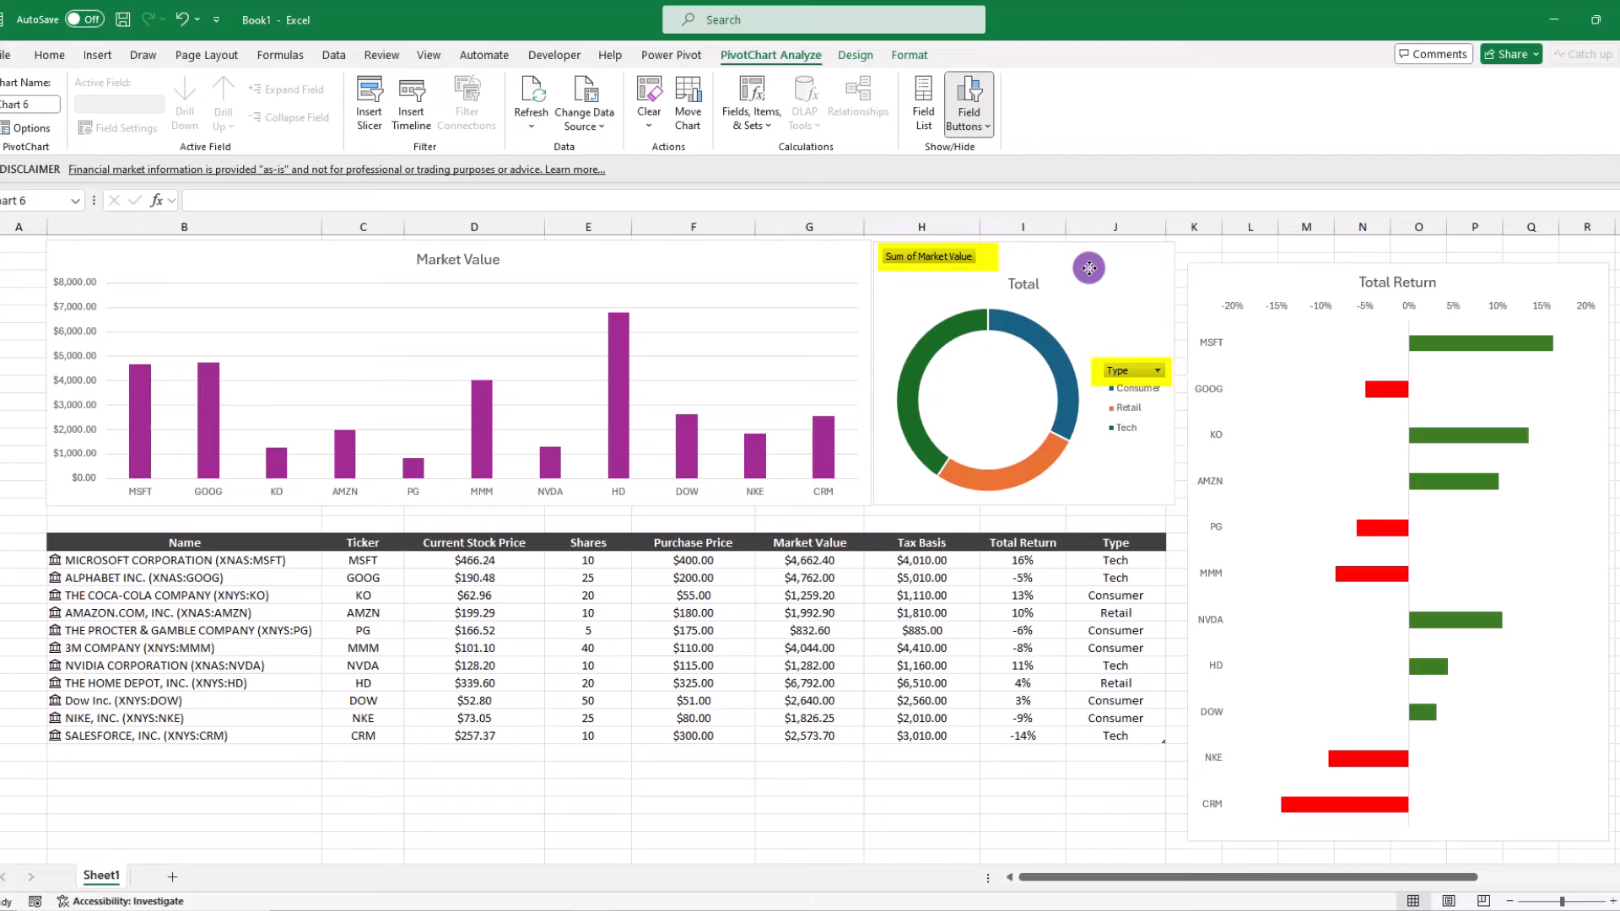
Hide all field buttons on the doughnut chart
click(1088, 267)
click(981, 128)
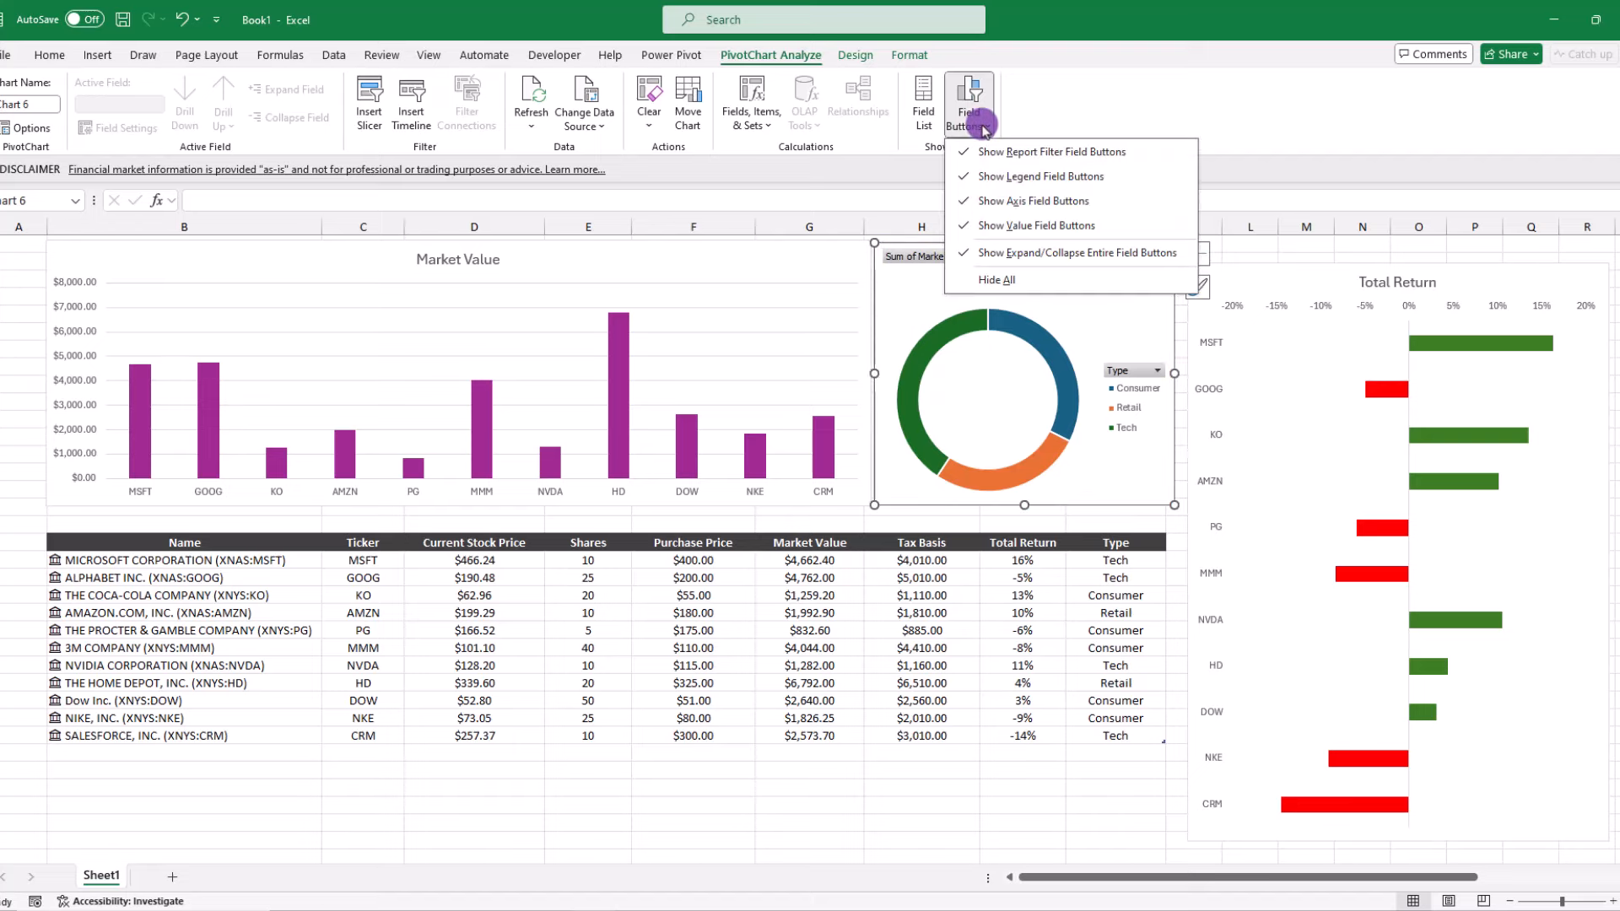
click(1009, 283)
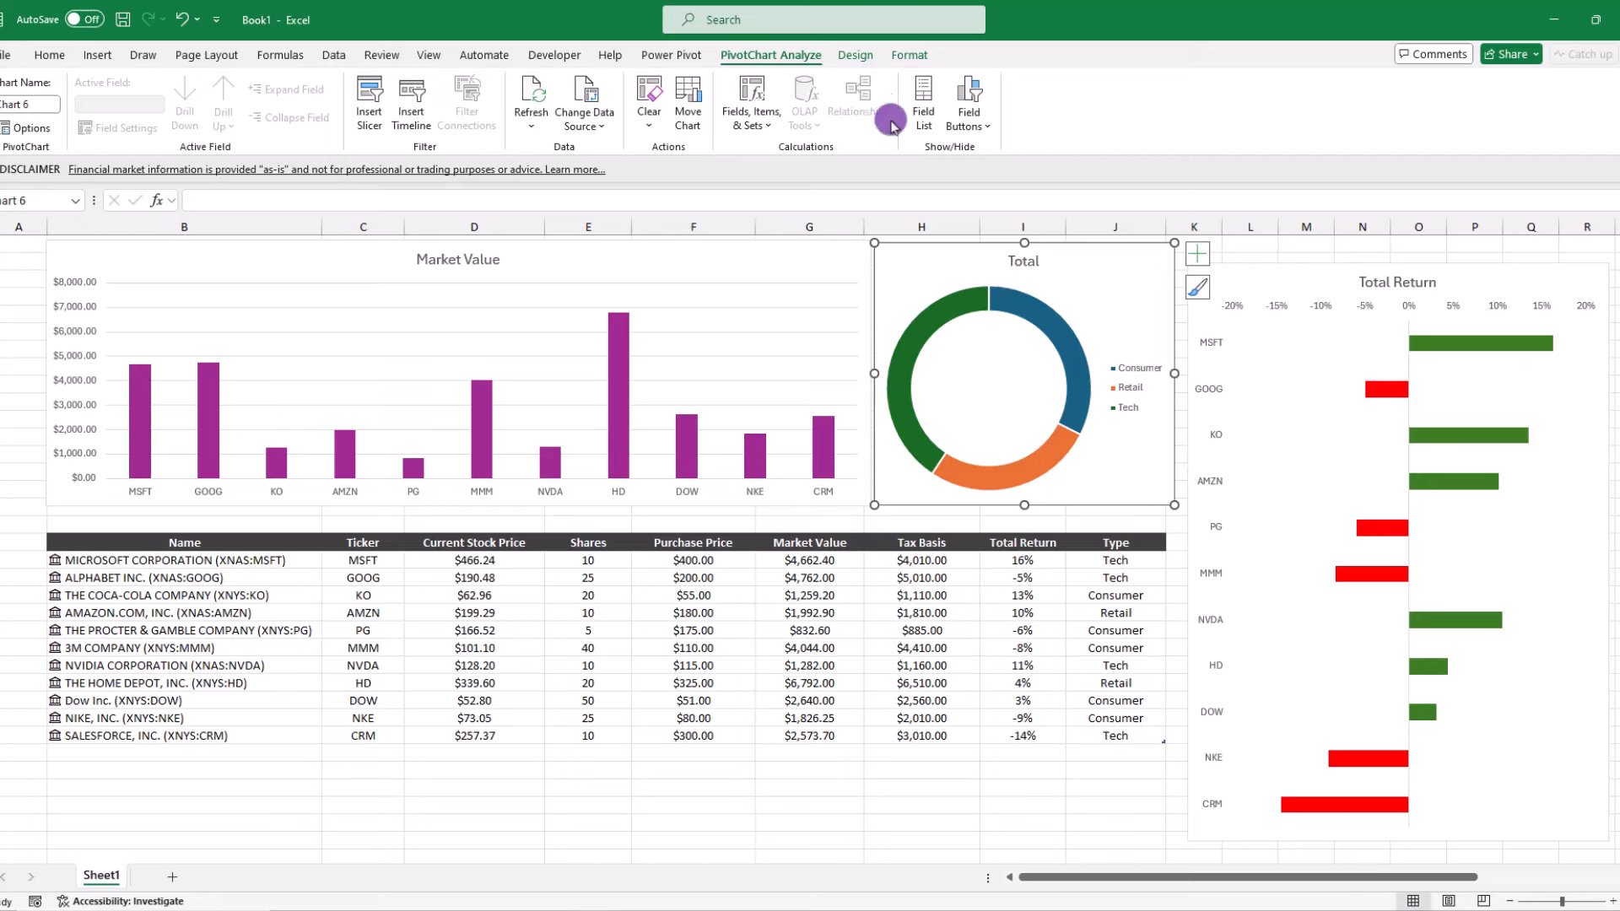
Change the doughnut chart's colors to the purple monochromatic palette
click(855, 55)
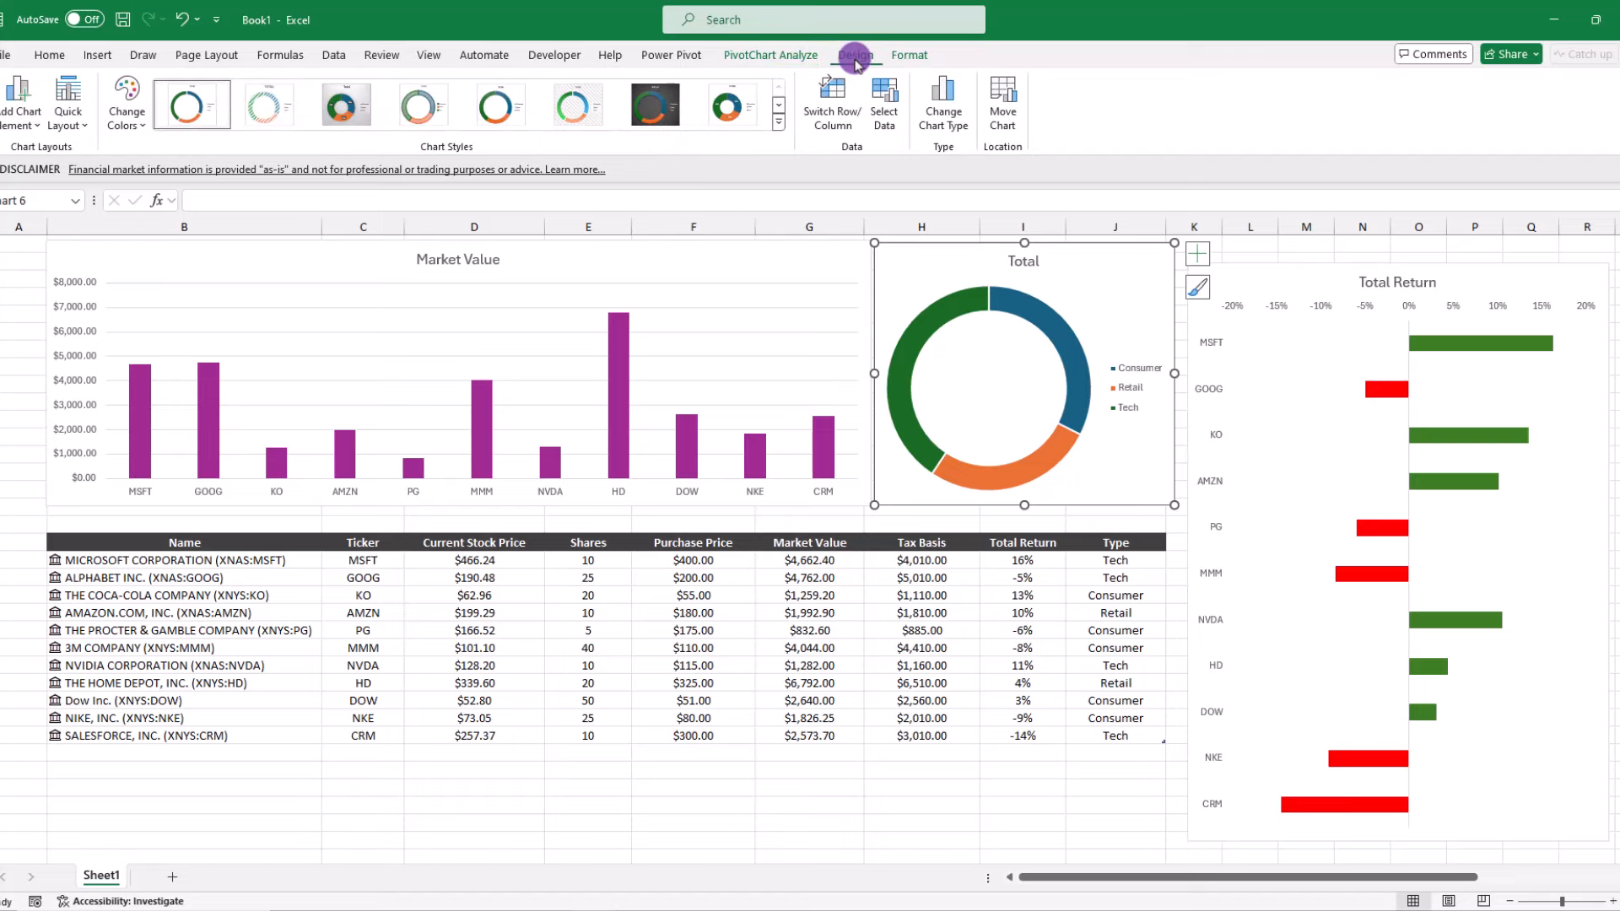
click(141, 135)
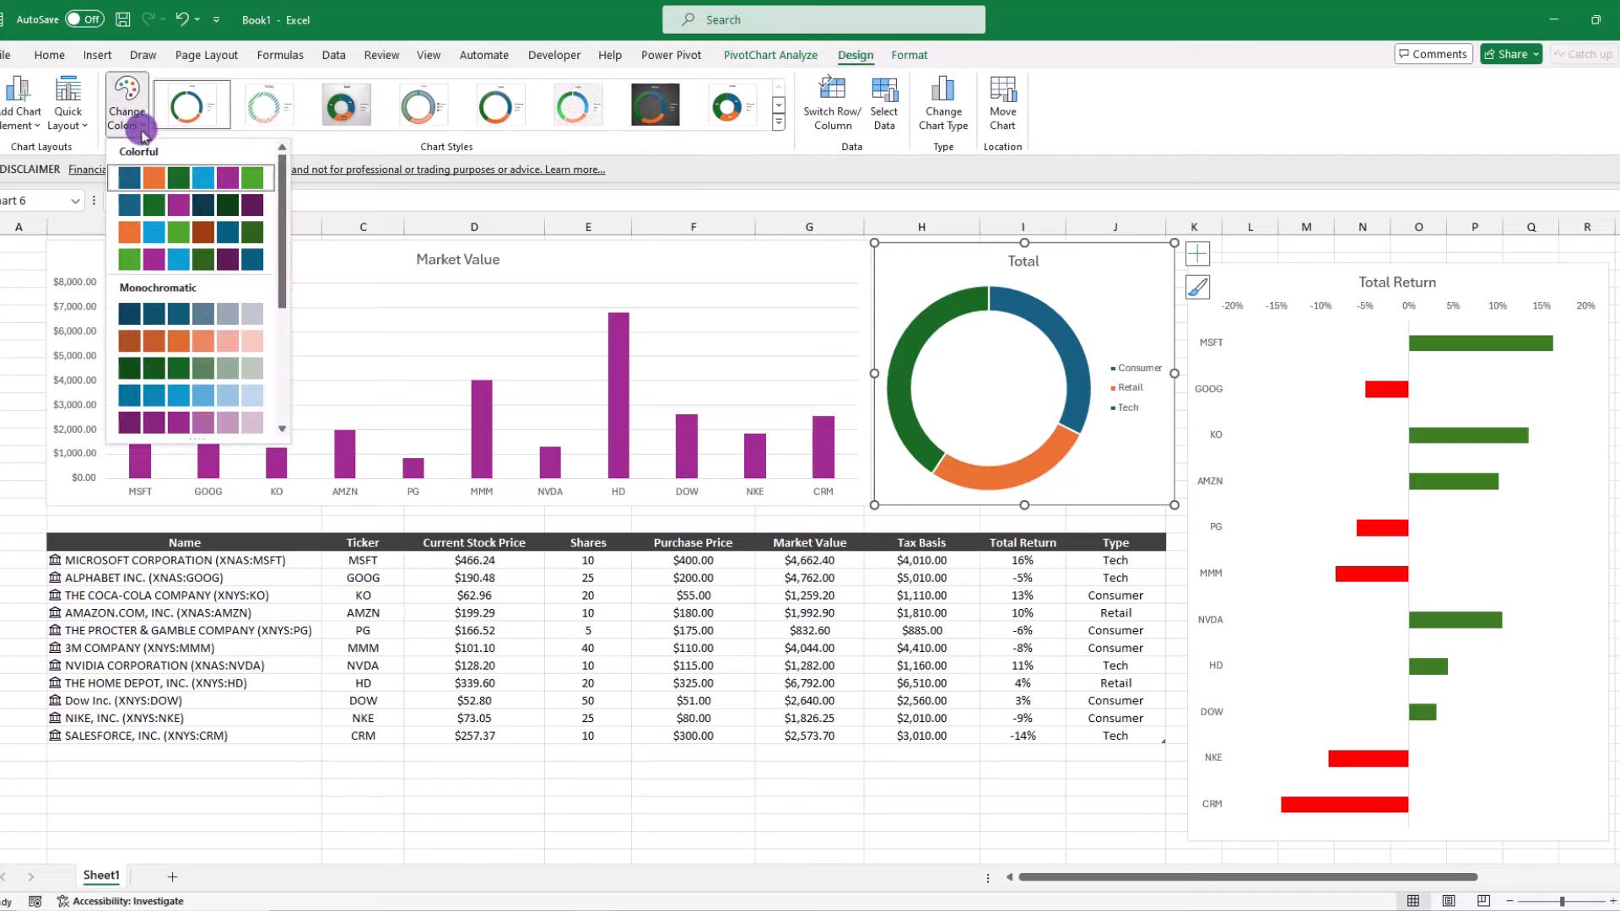
click(167, 428)
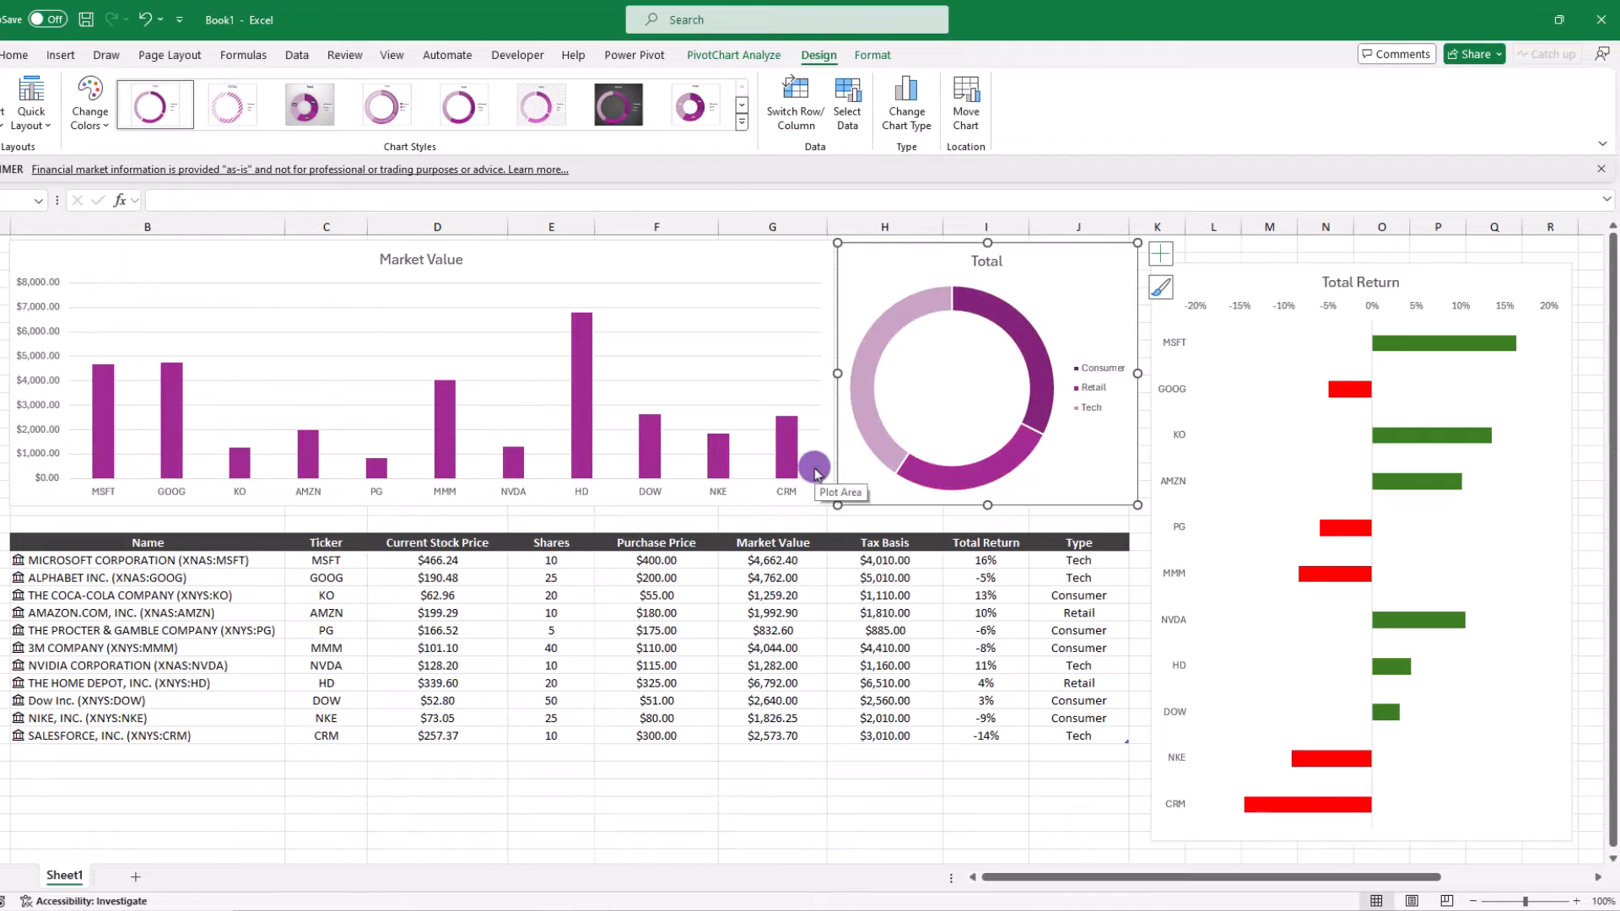
Add data labels to the doughnut chart's series
right_click(992, 308)
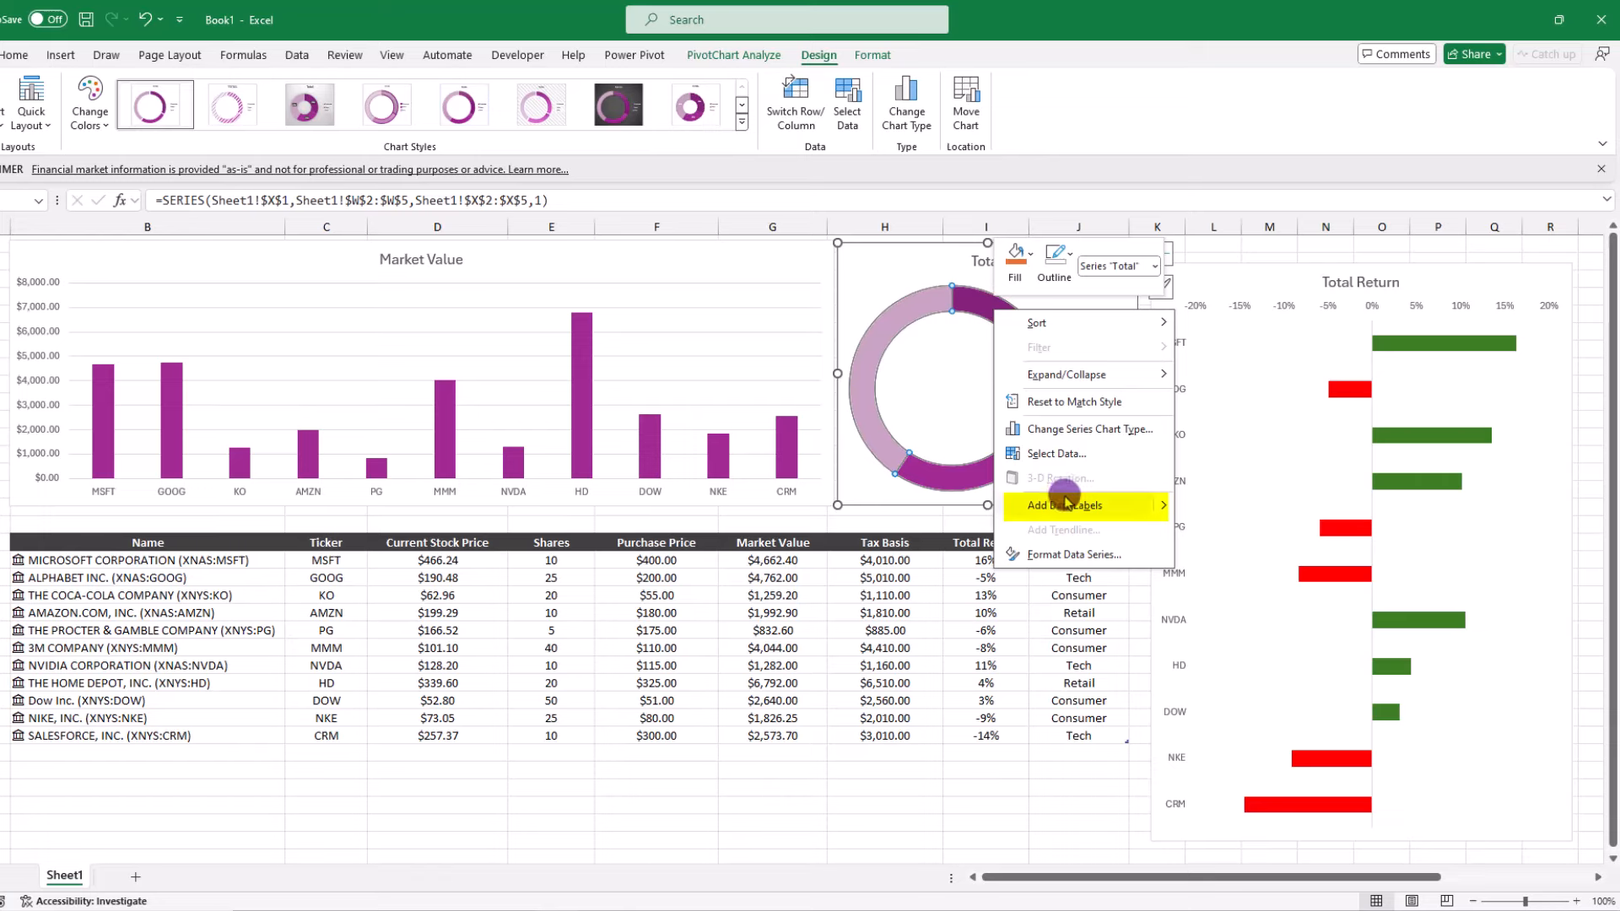
mouse_move(1149, 504)
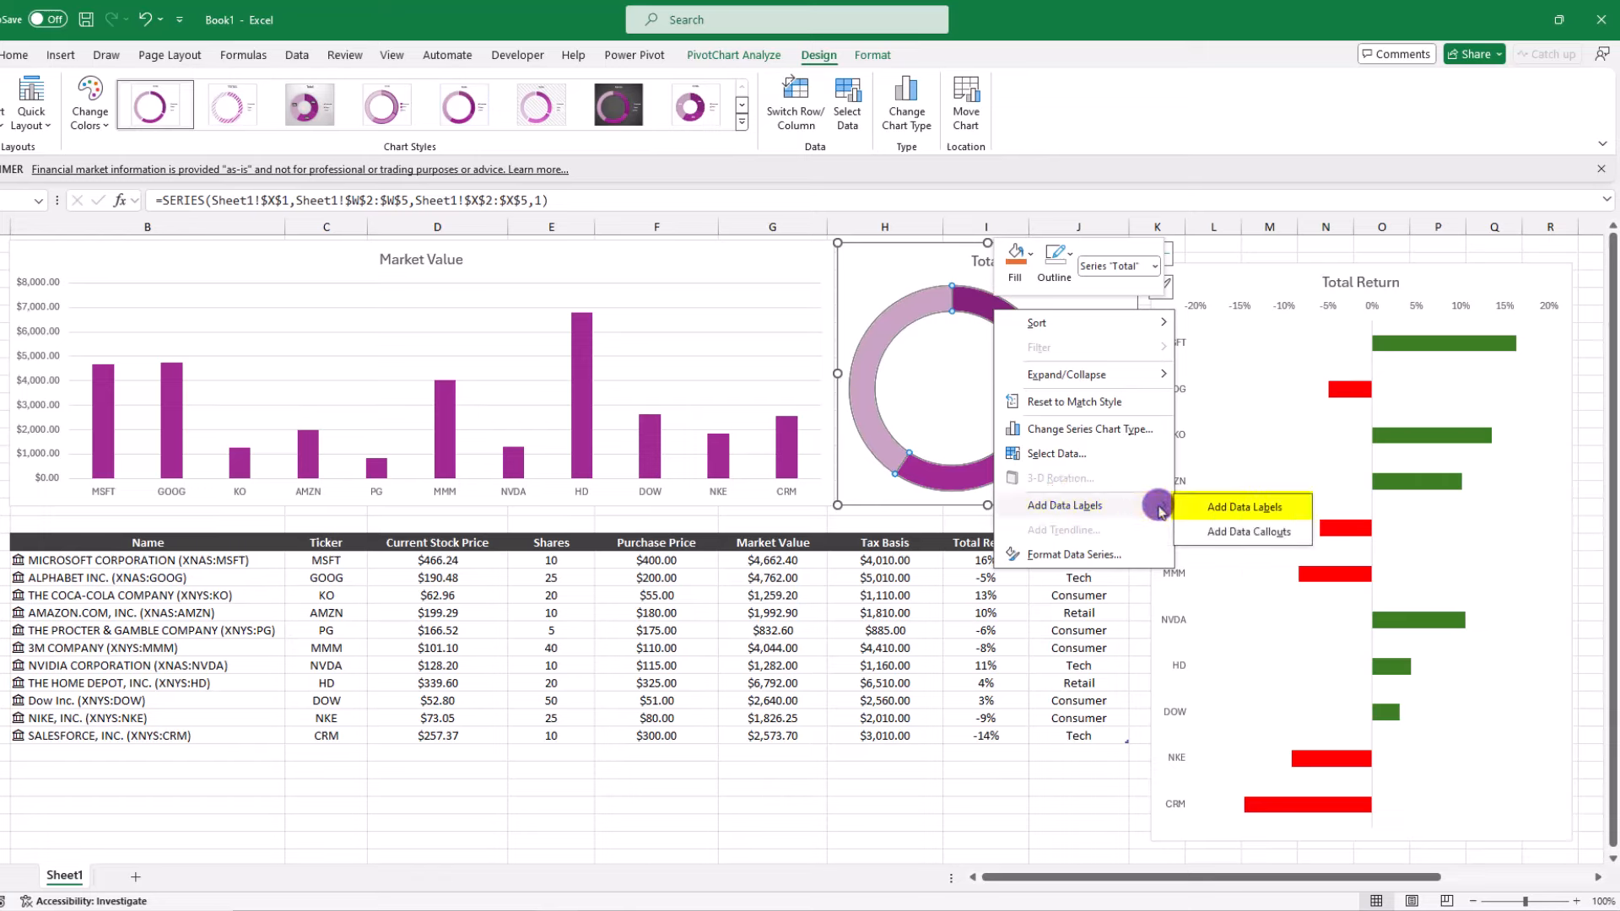
click(1215, 510)
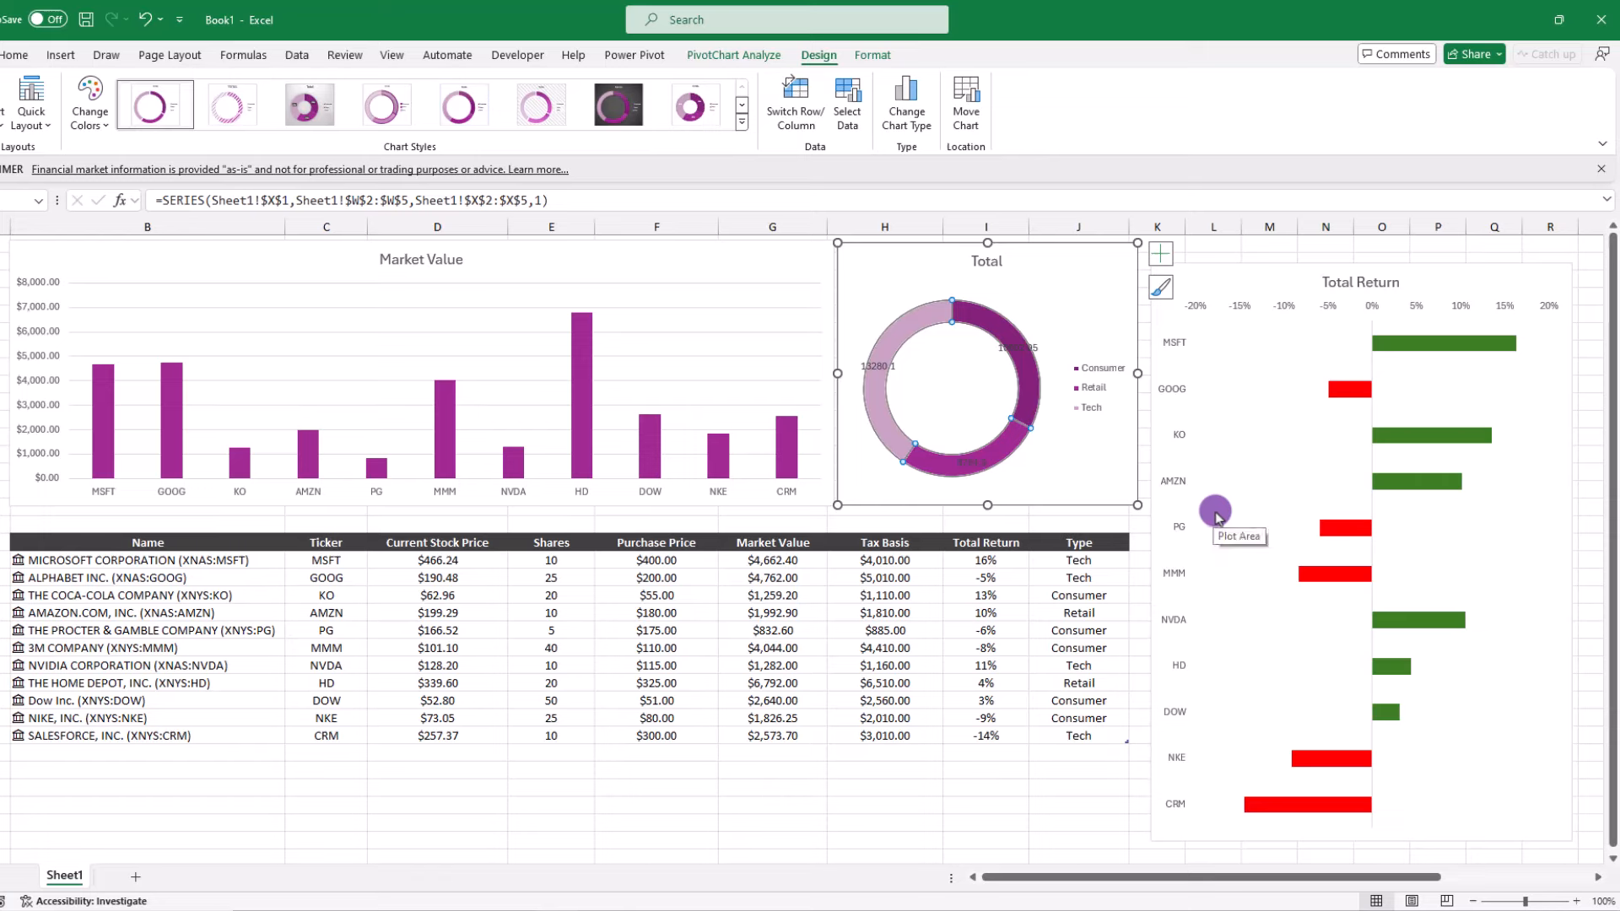
Set the doughnut chart's data labels to show Percentage instead of Value
right_click(882, 372)
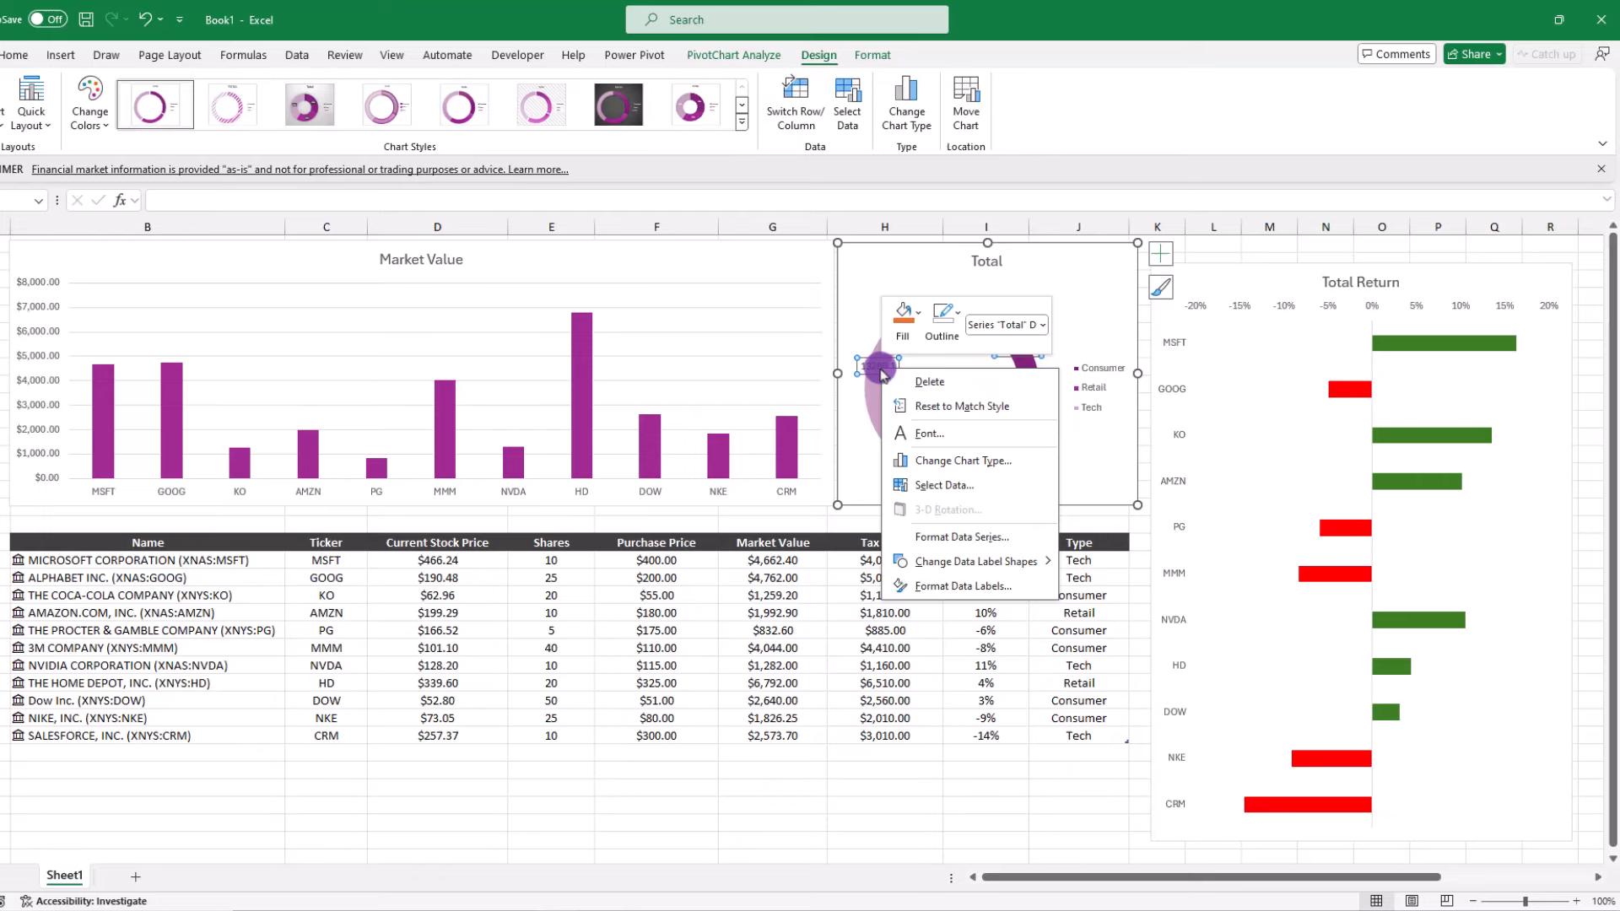
click(971, 588)
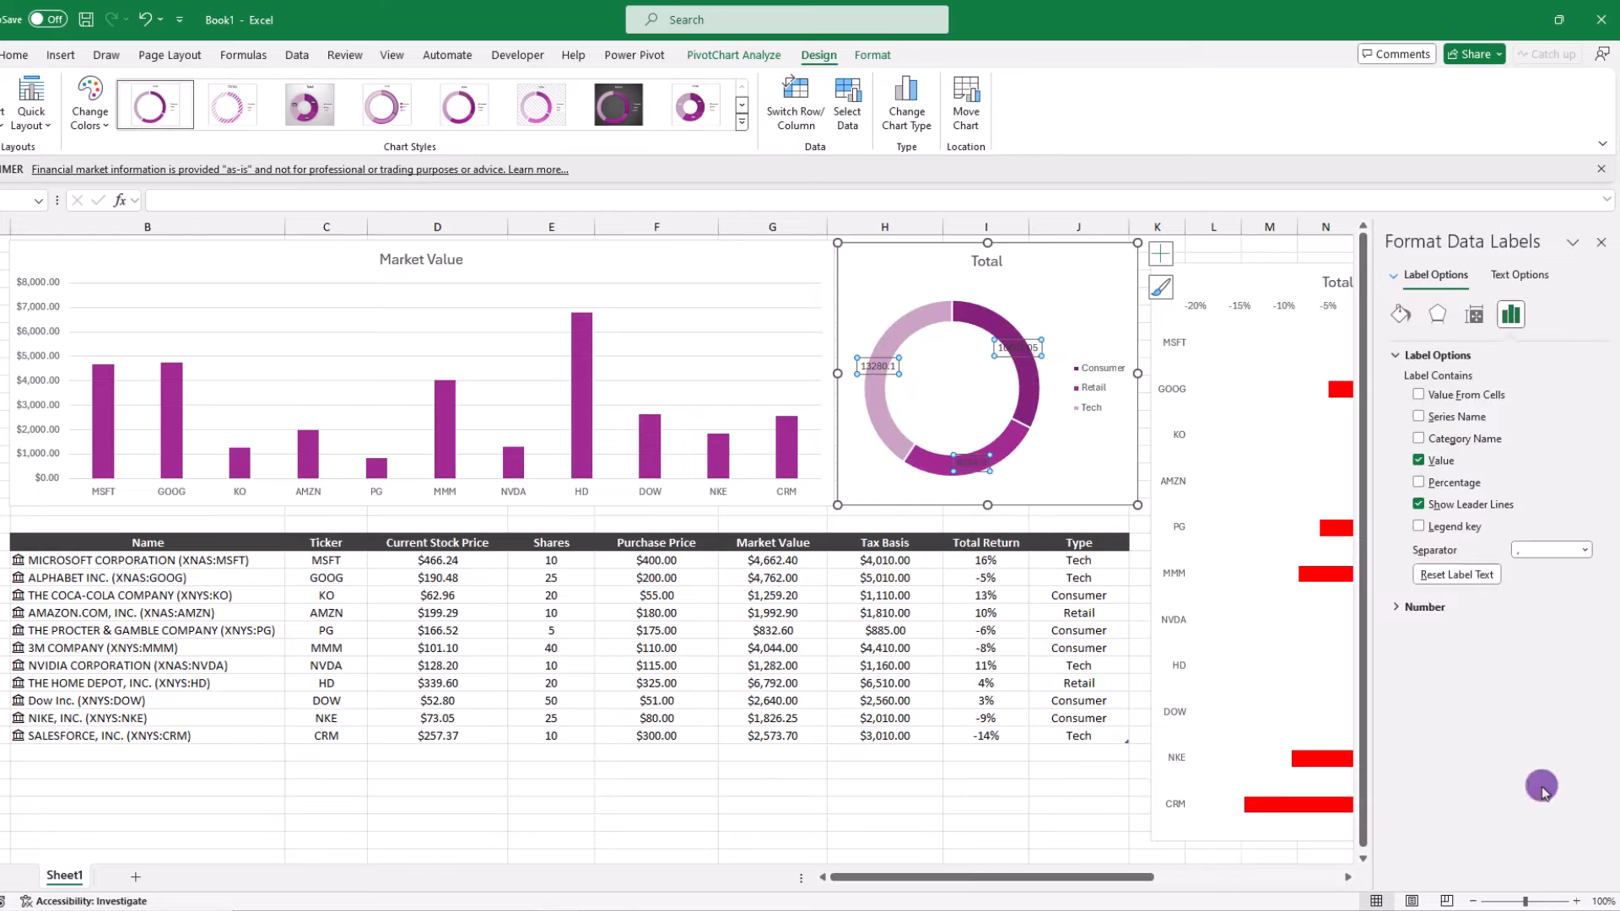
click(1422, 484)
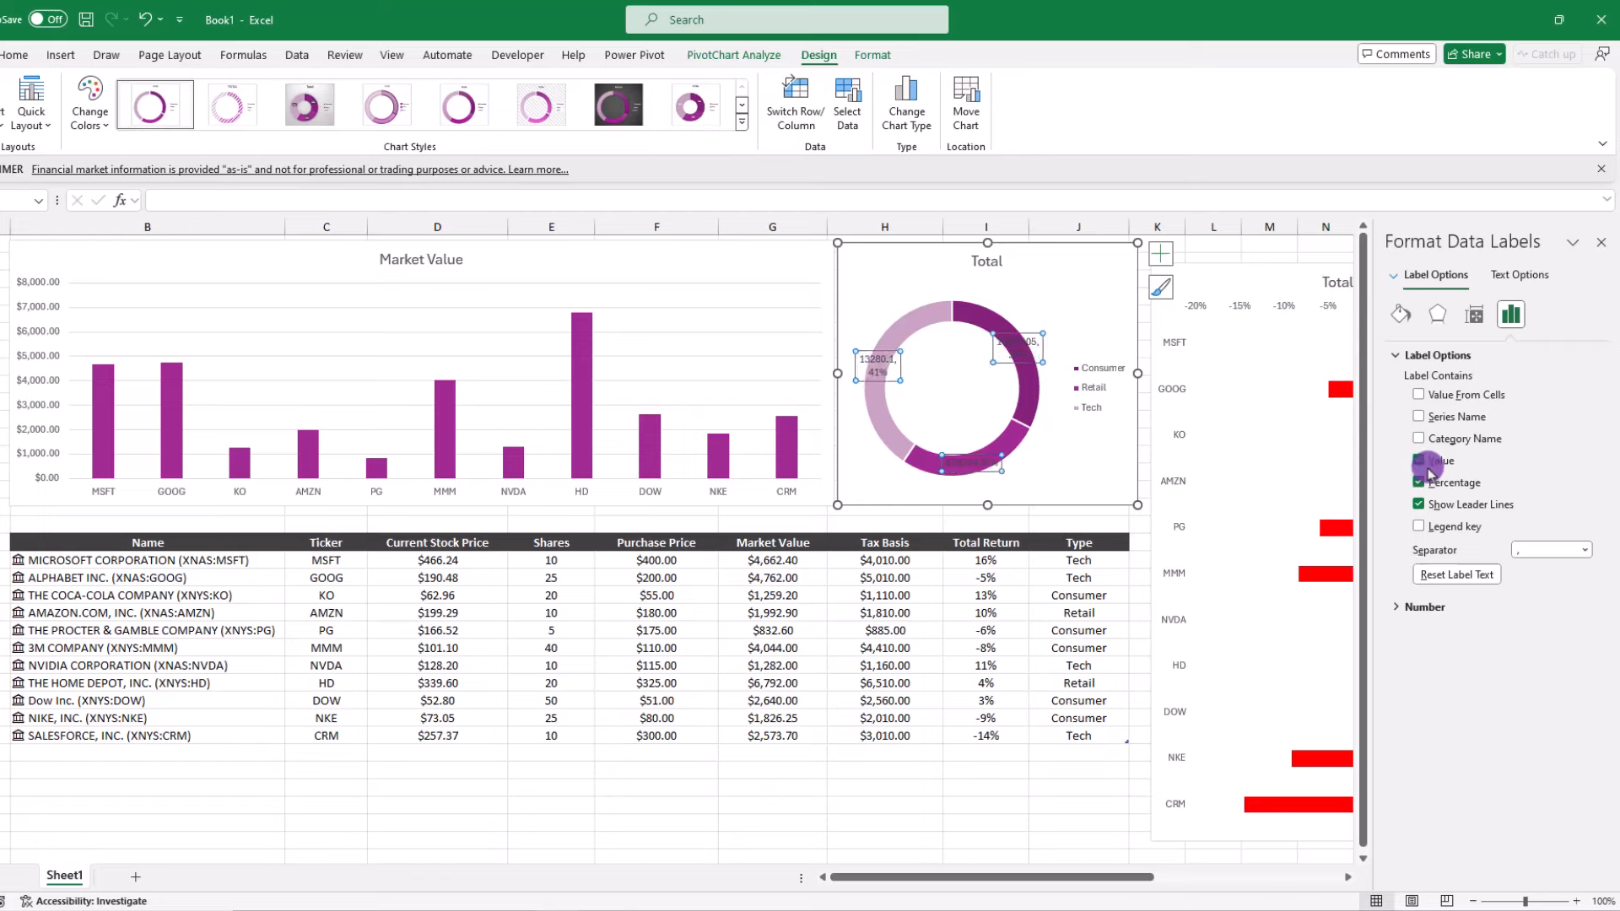
click(1419, 461)
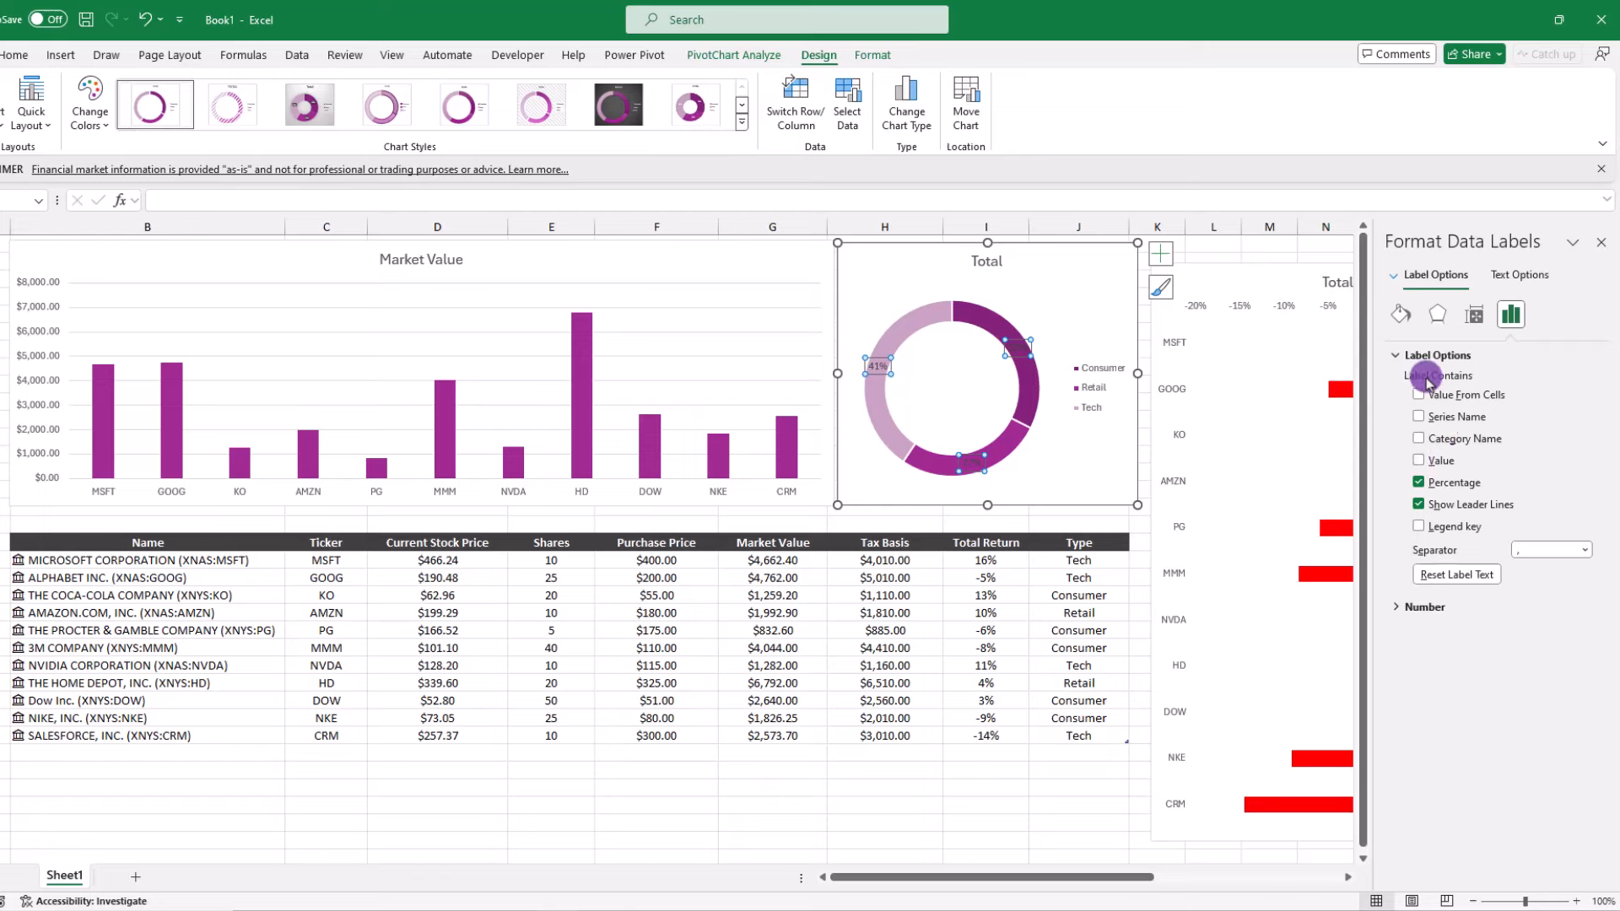
Set the text fill of the doughnut chart's data labels to white and close the formatting options
click(1520, 281)
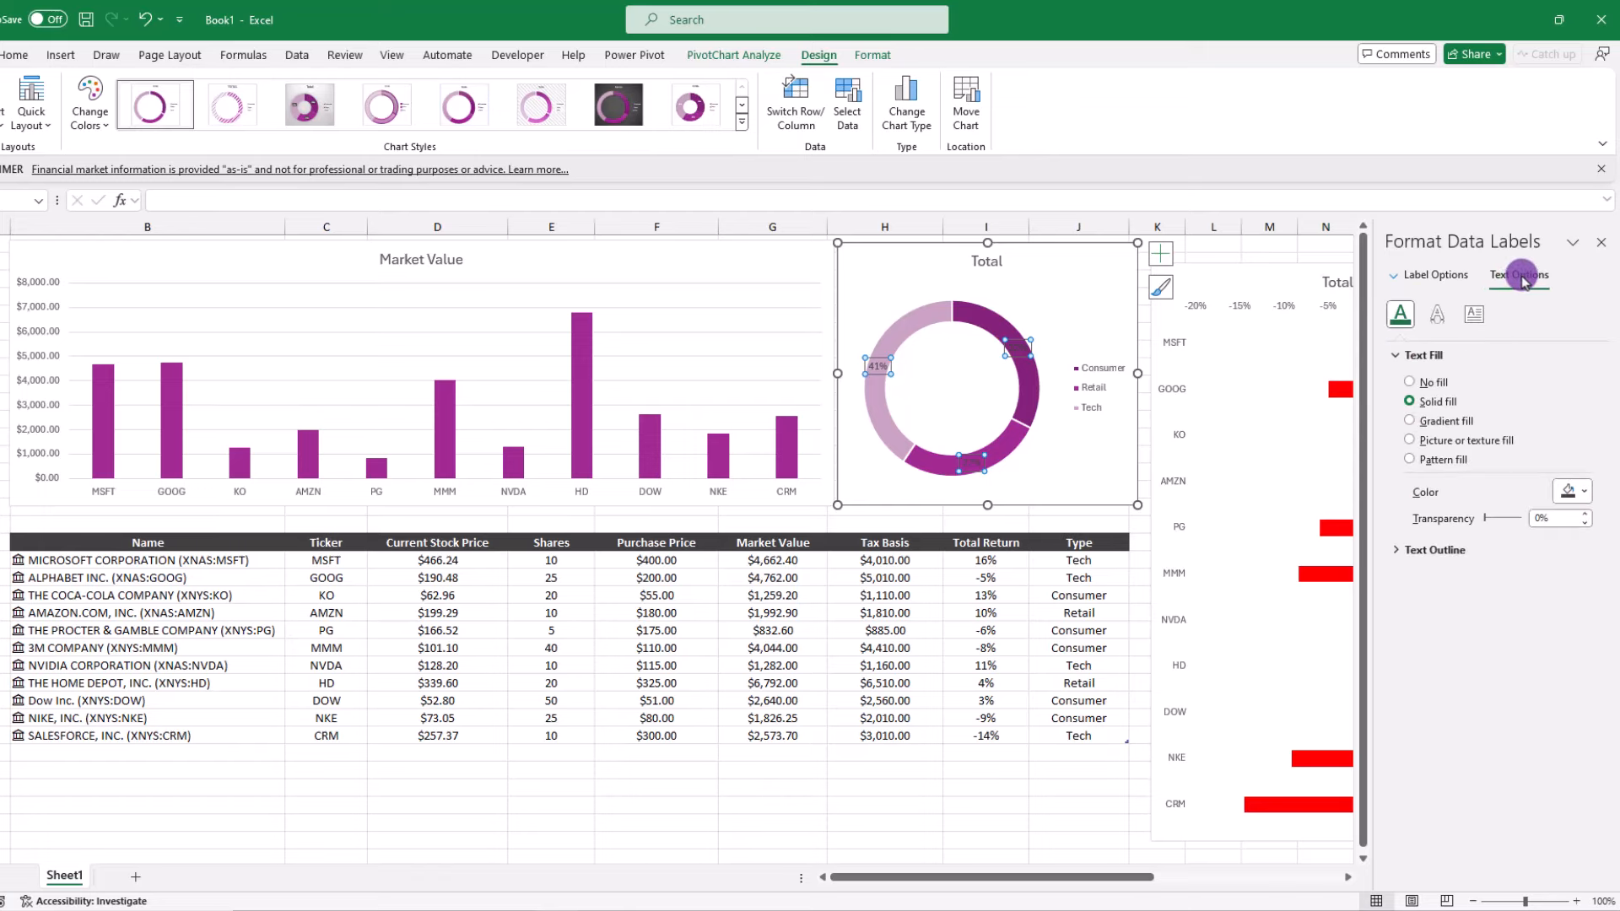
click(1583, 492)
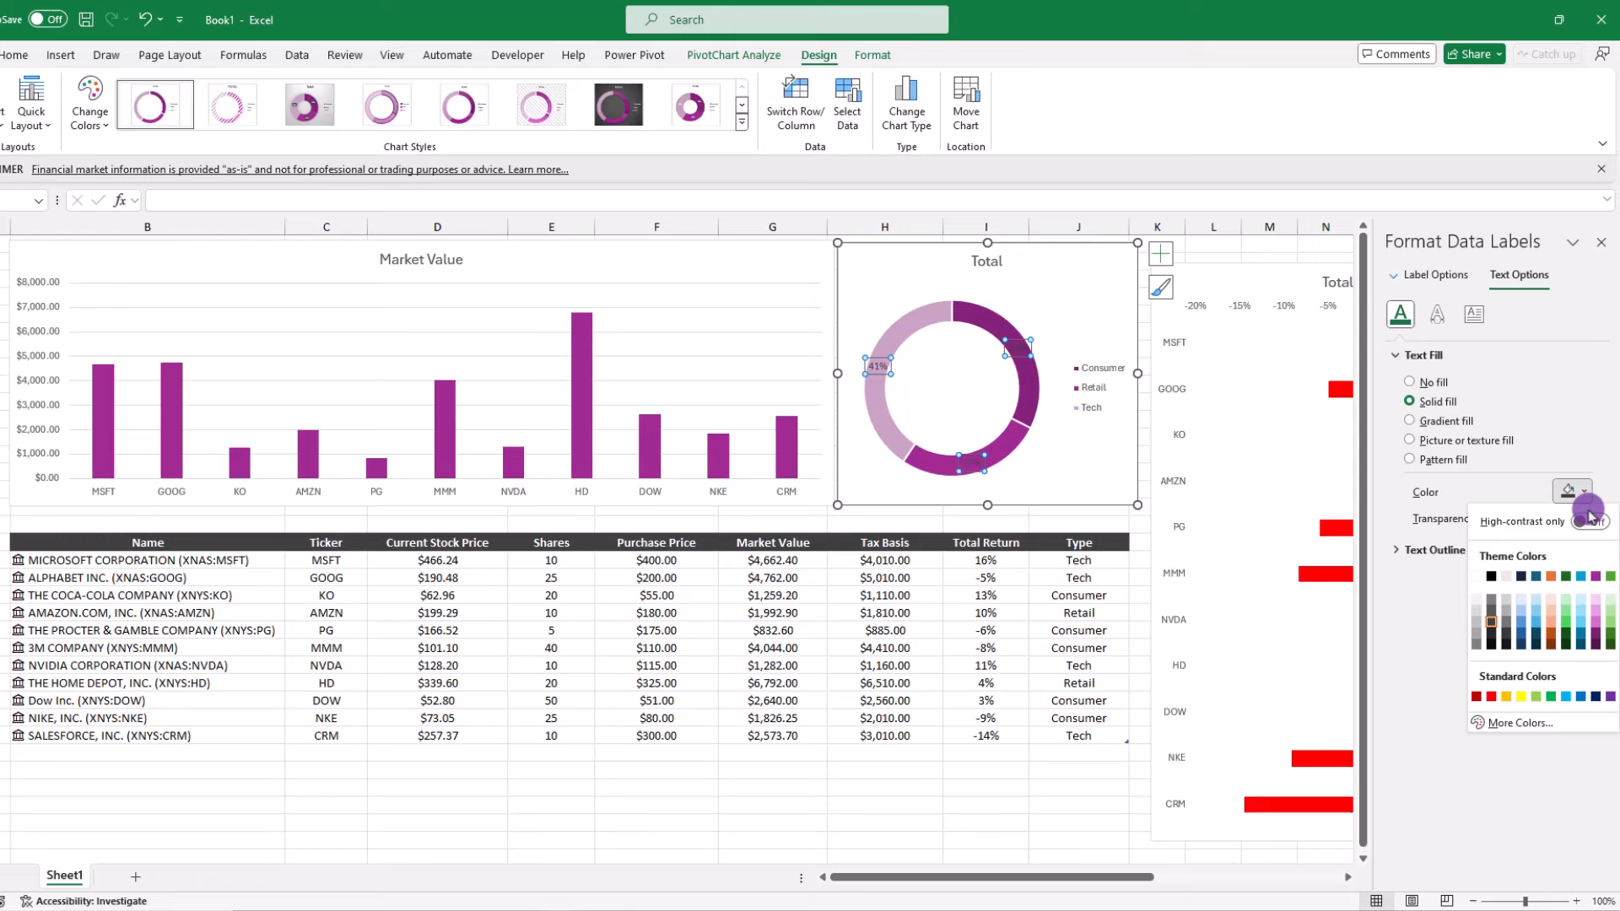
click(1477, 579)
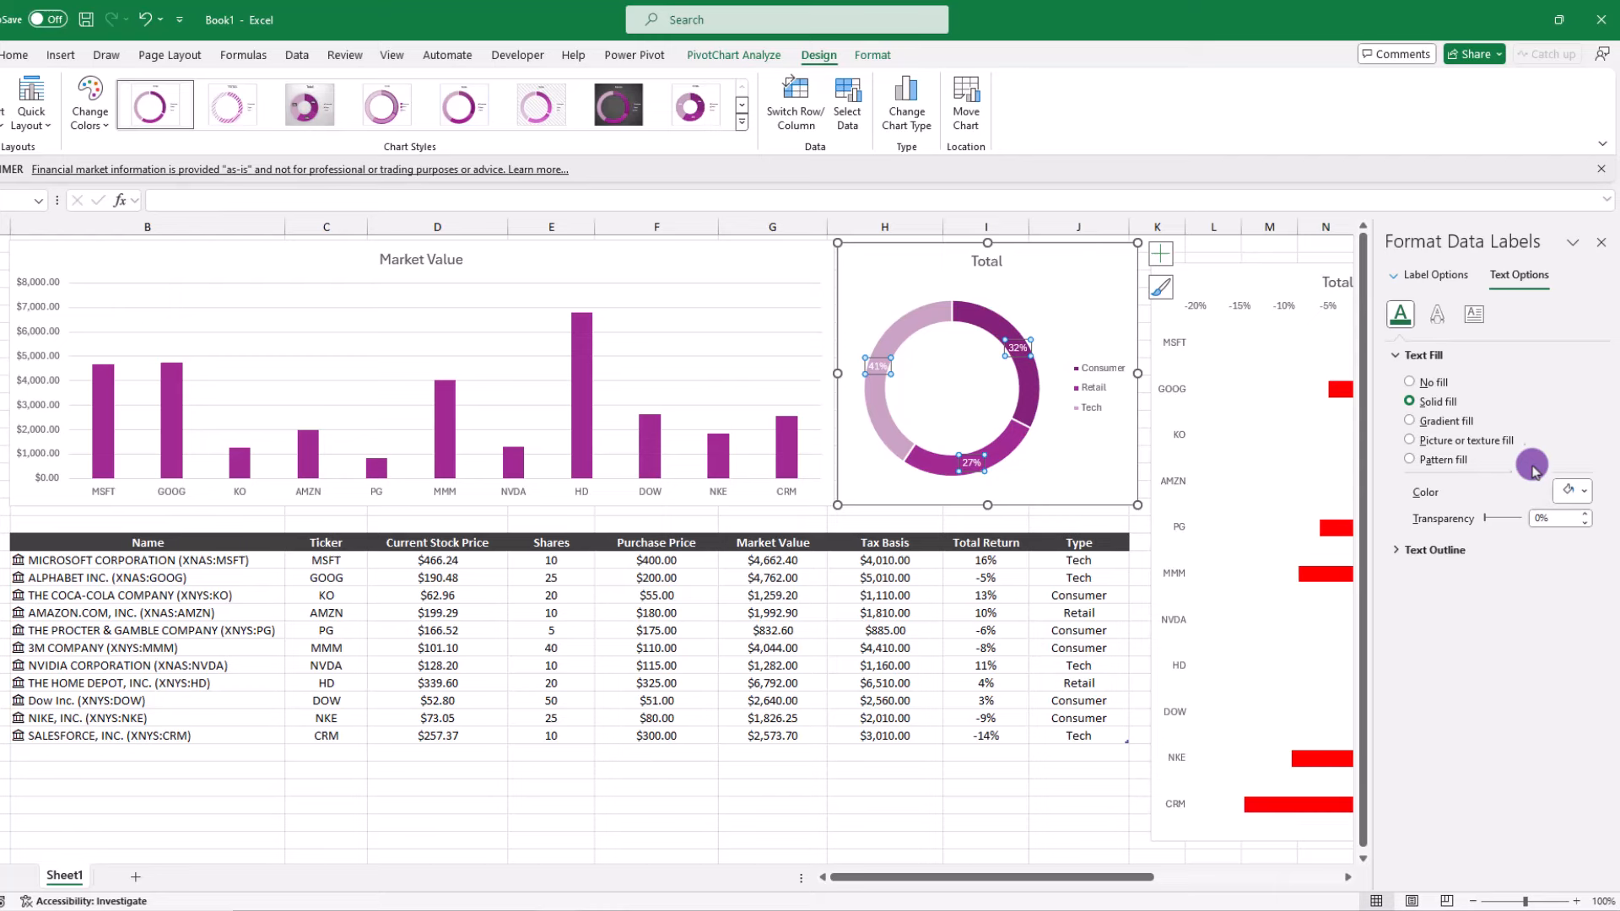
click(1602, 243)
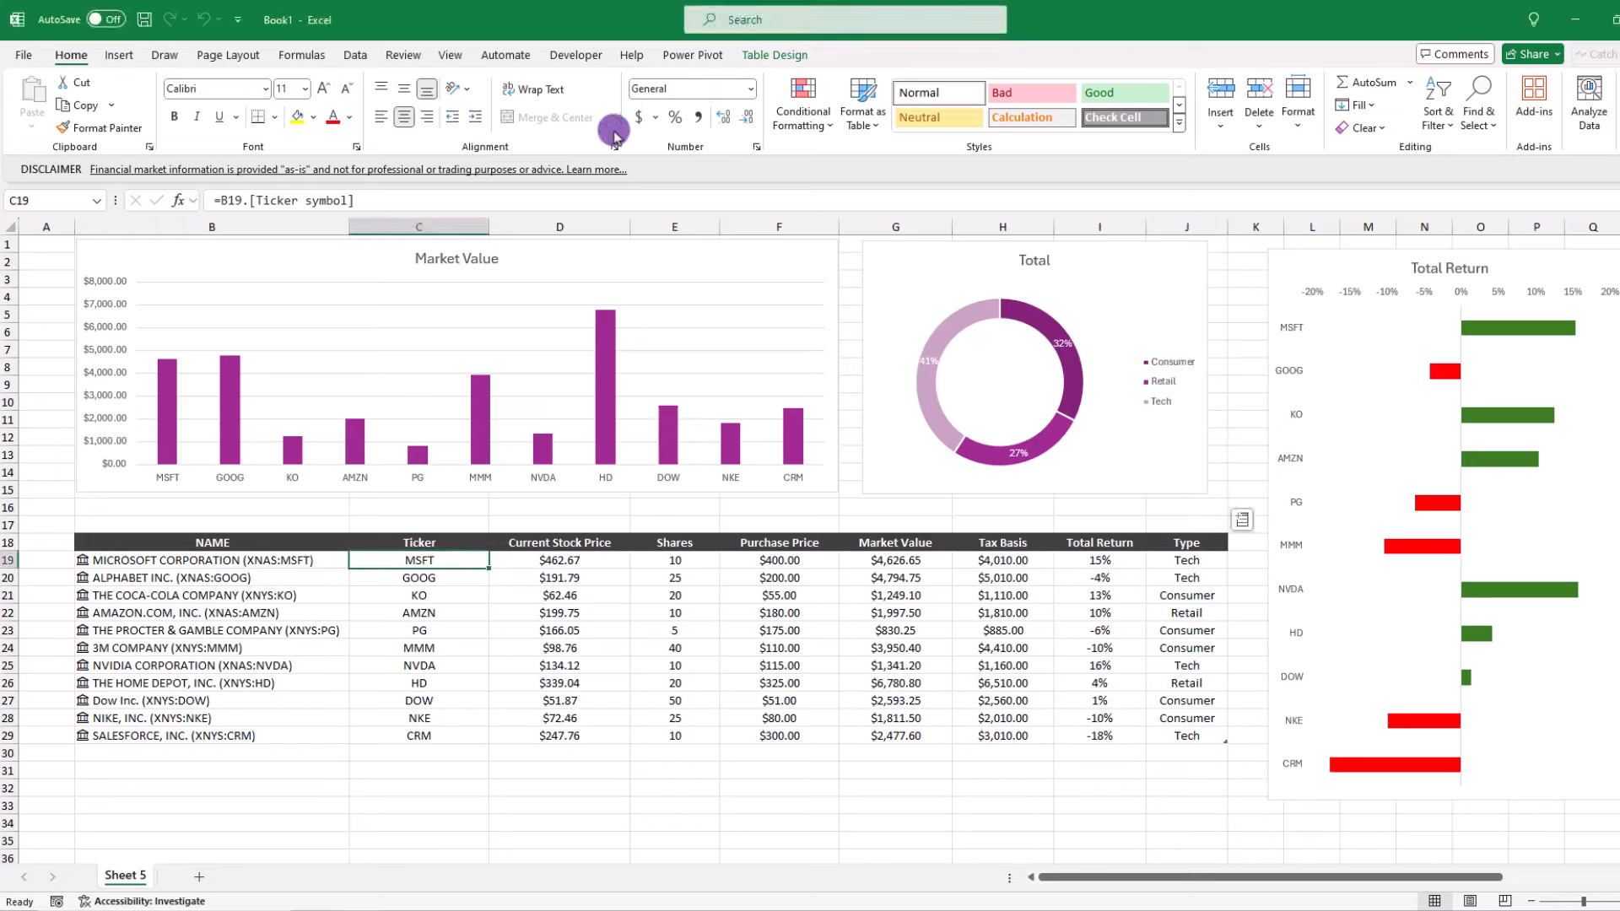
Turn off the worksheet gridlines
click(450, 58)
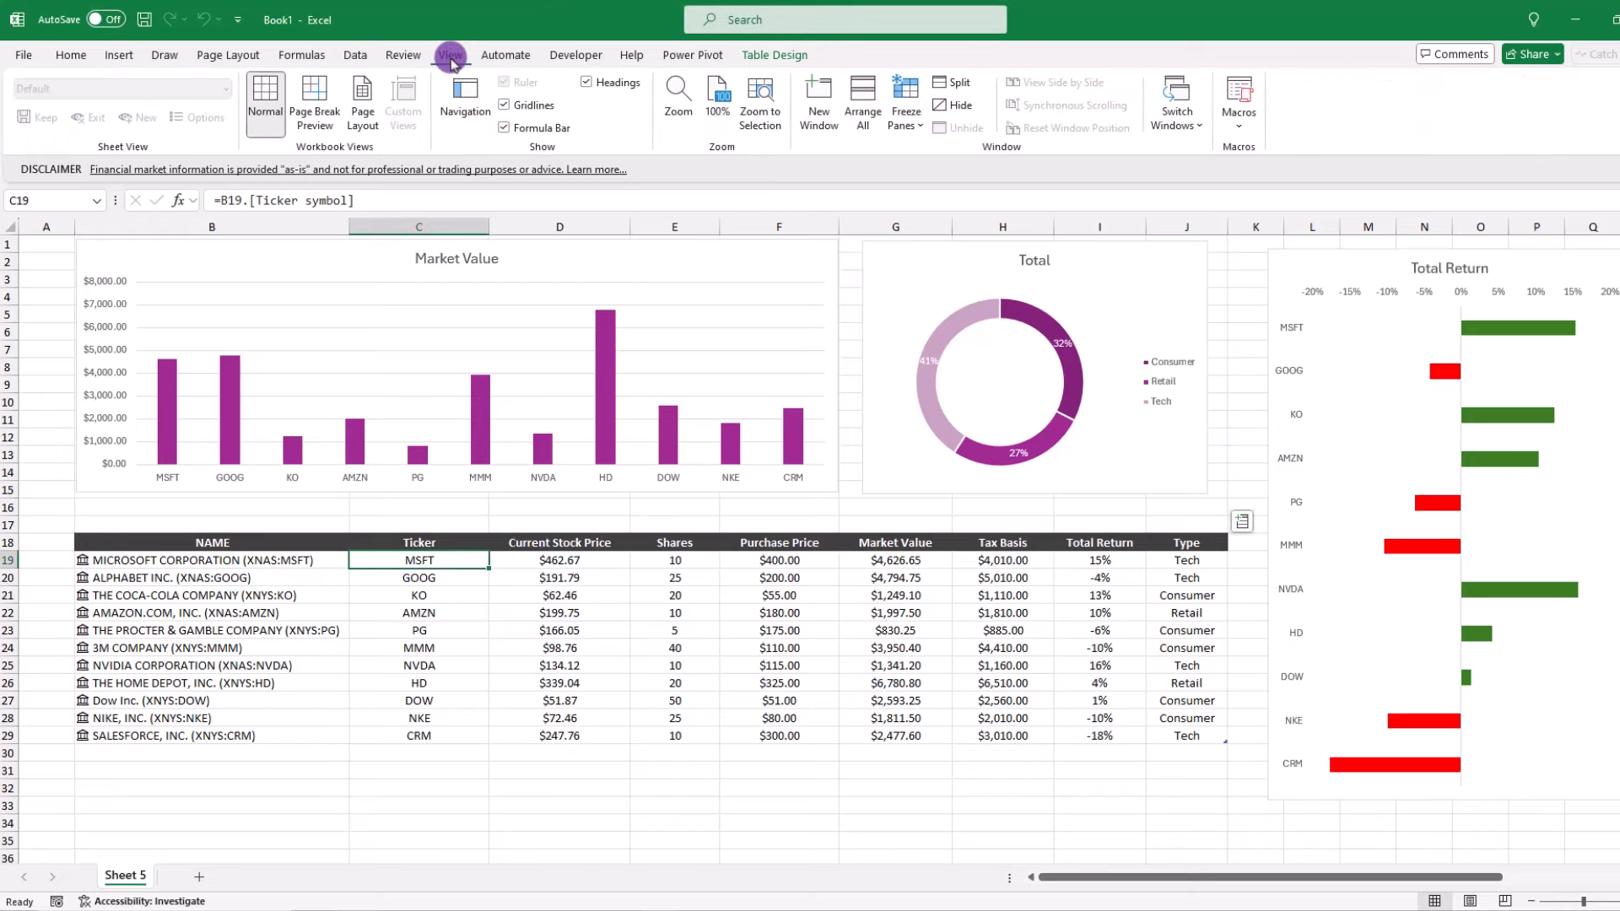
click(505, 106)
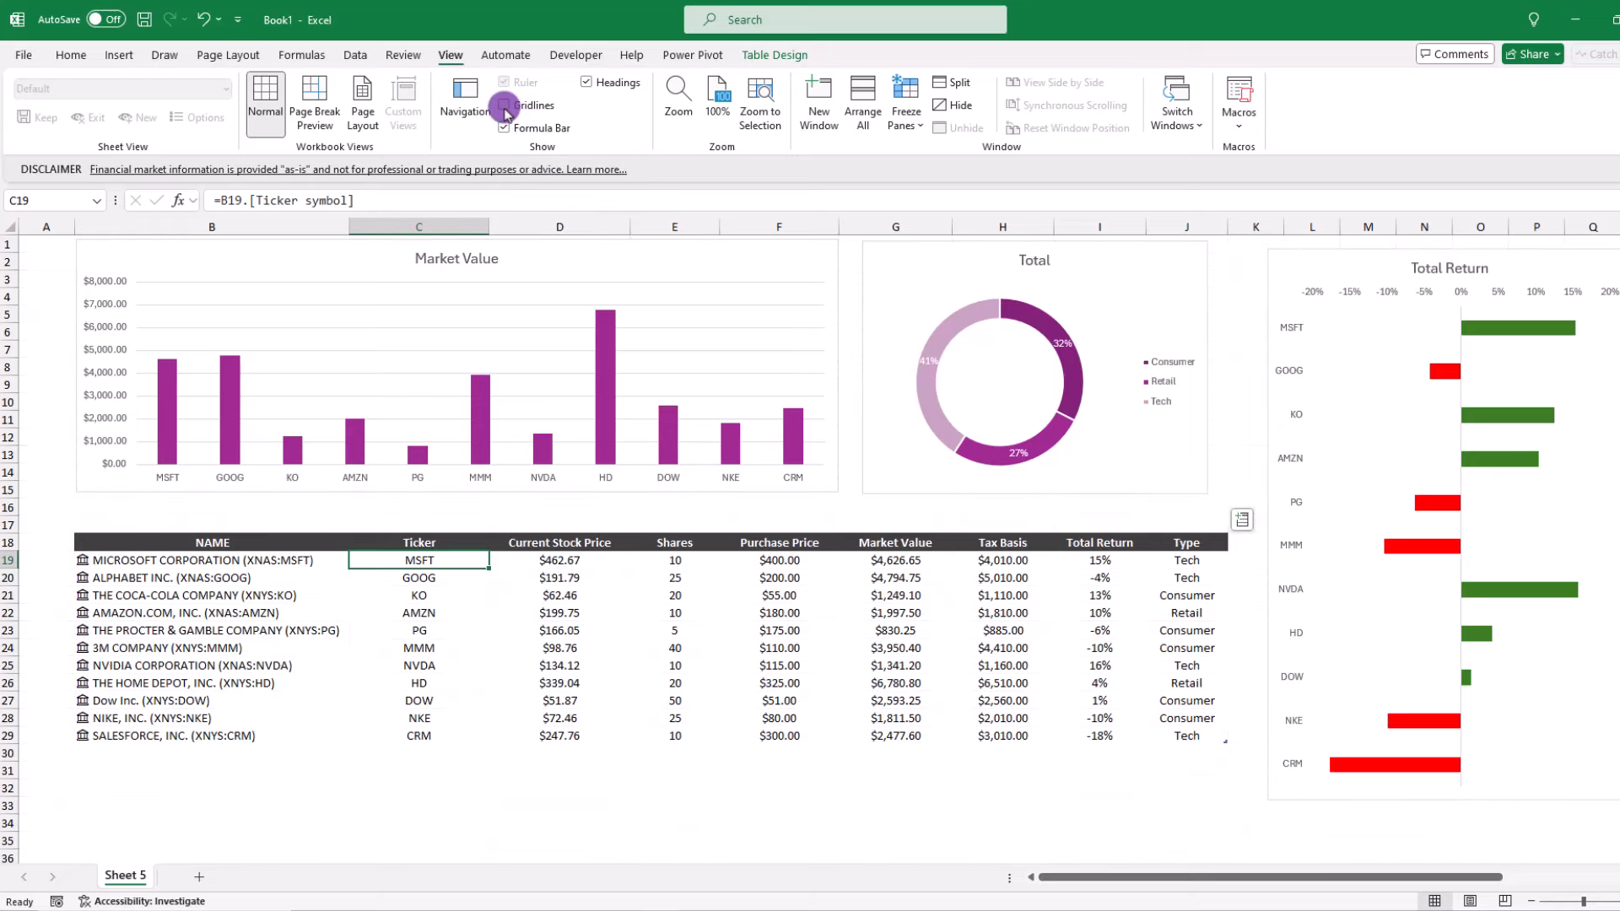
Set the Market Value chart's shape outline to No Outline
click(823, 257)
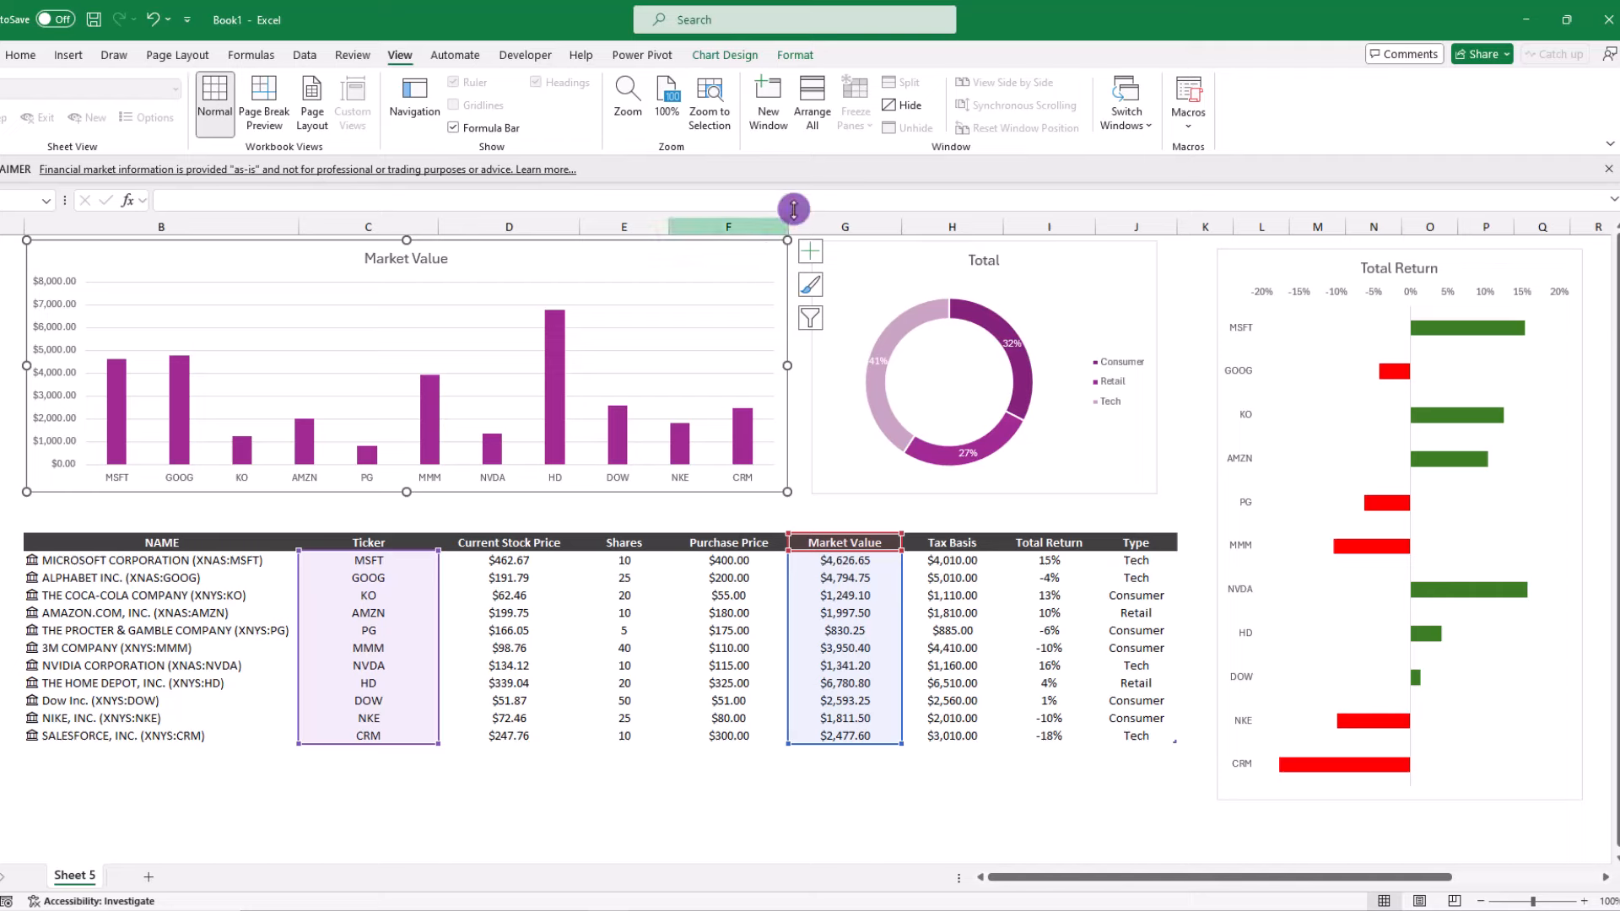
click(798, 57)
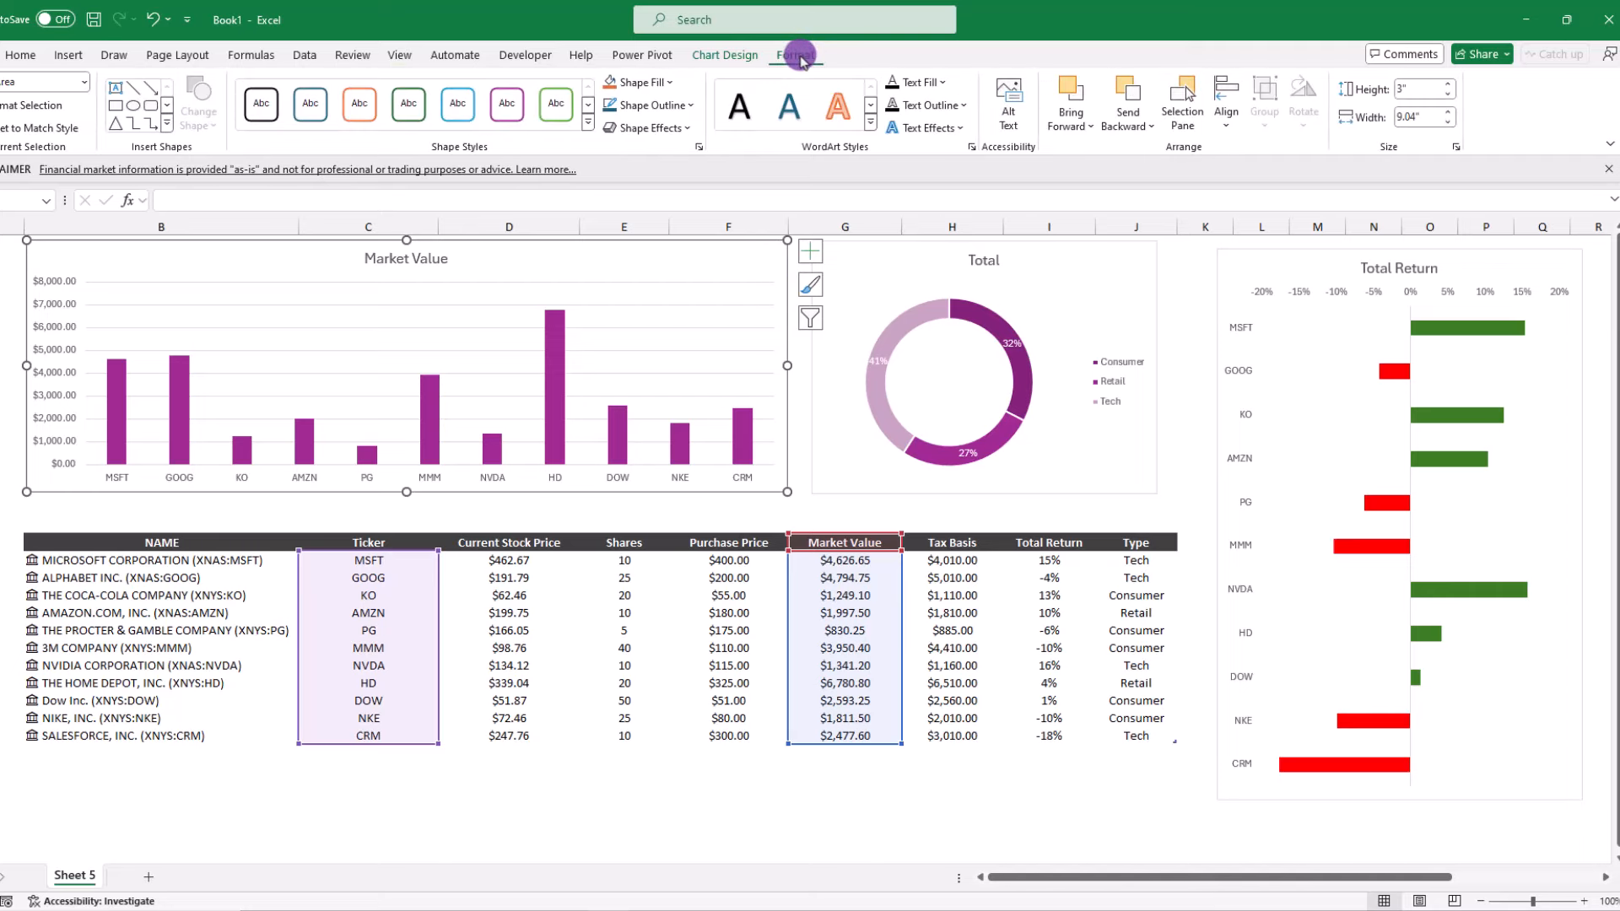
click(689, 105)
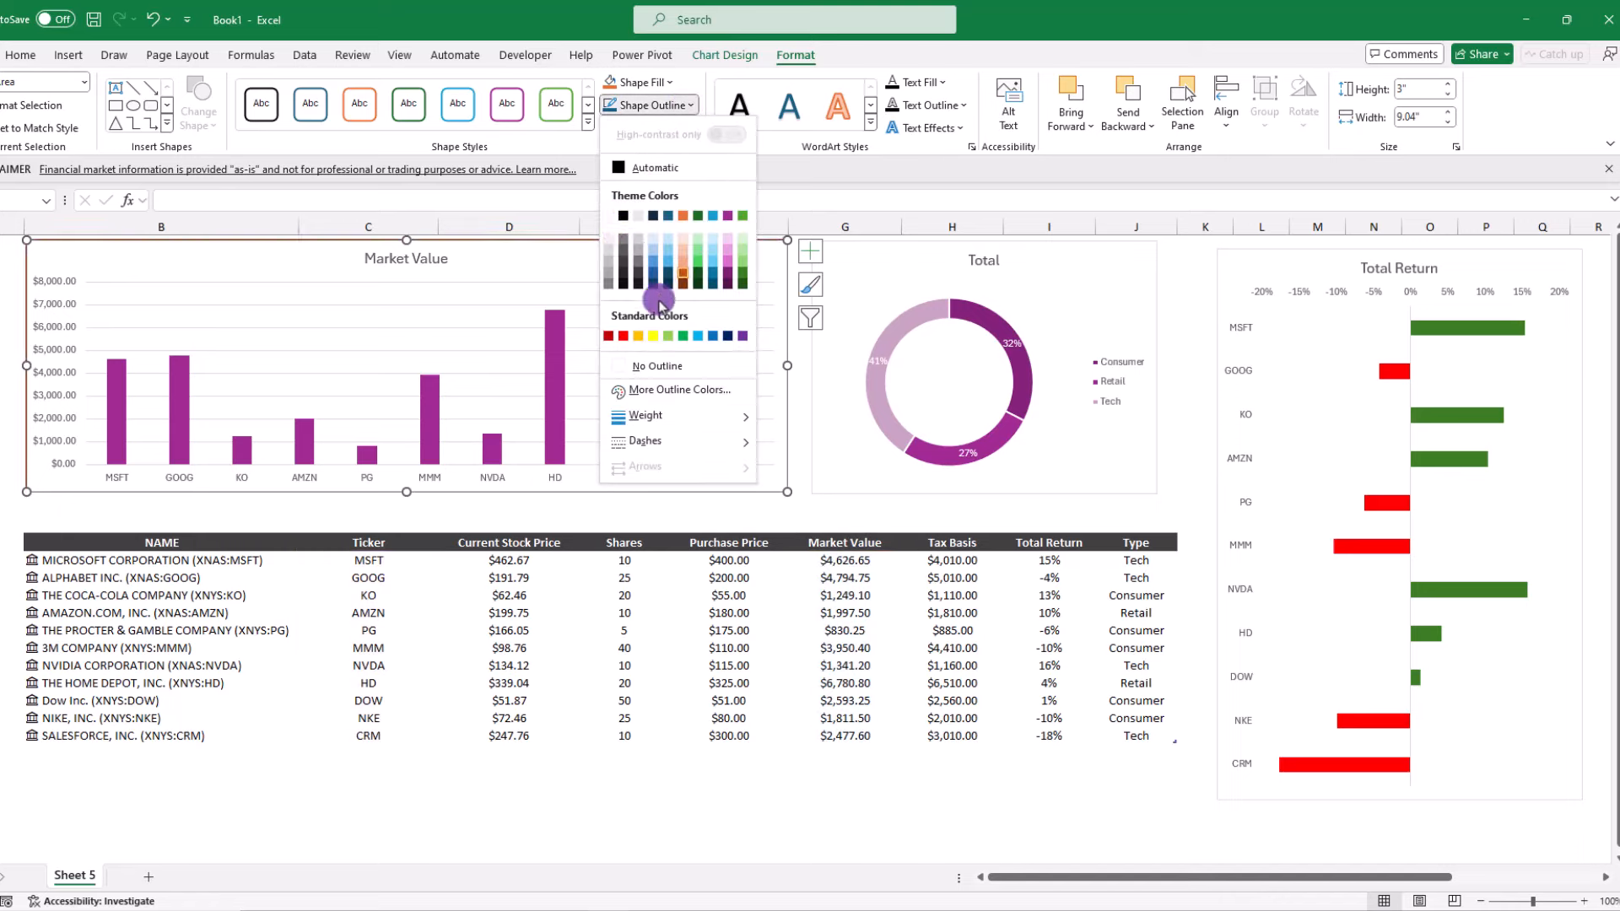
click(618, 368)
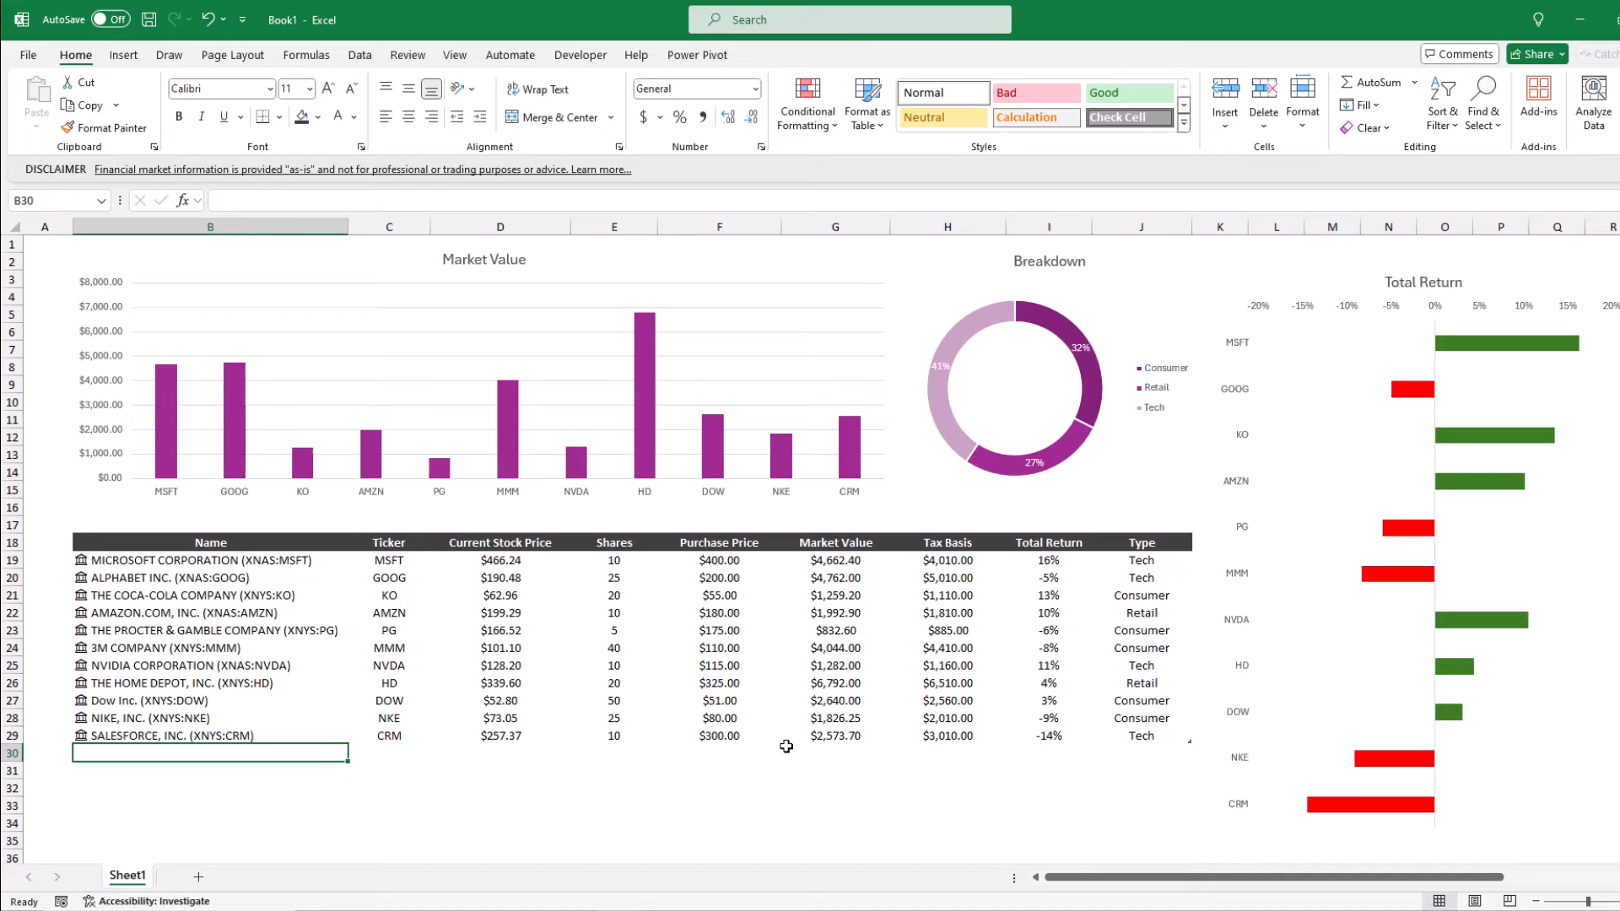
Add McDonalds, Wendy's and Cheesecake Factory as new entries in the Name column directly below the Salesforce row
text(McDonalds)
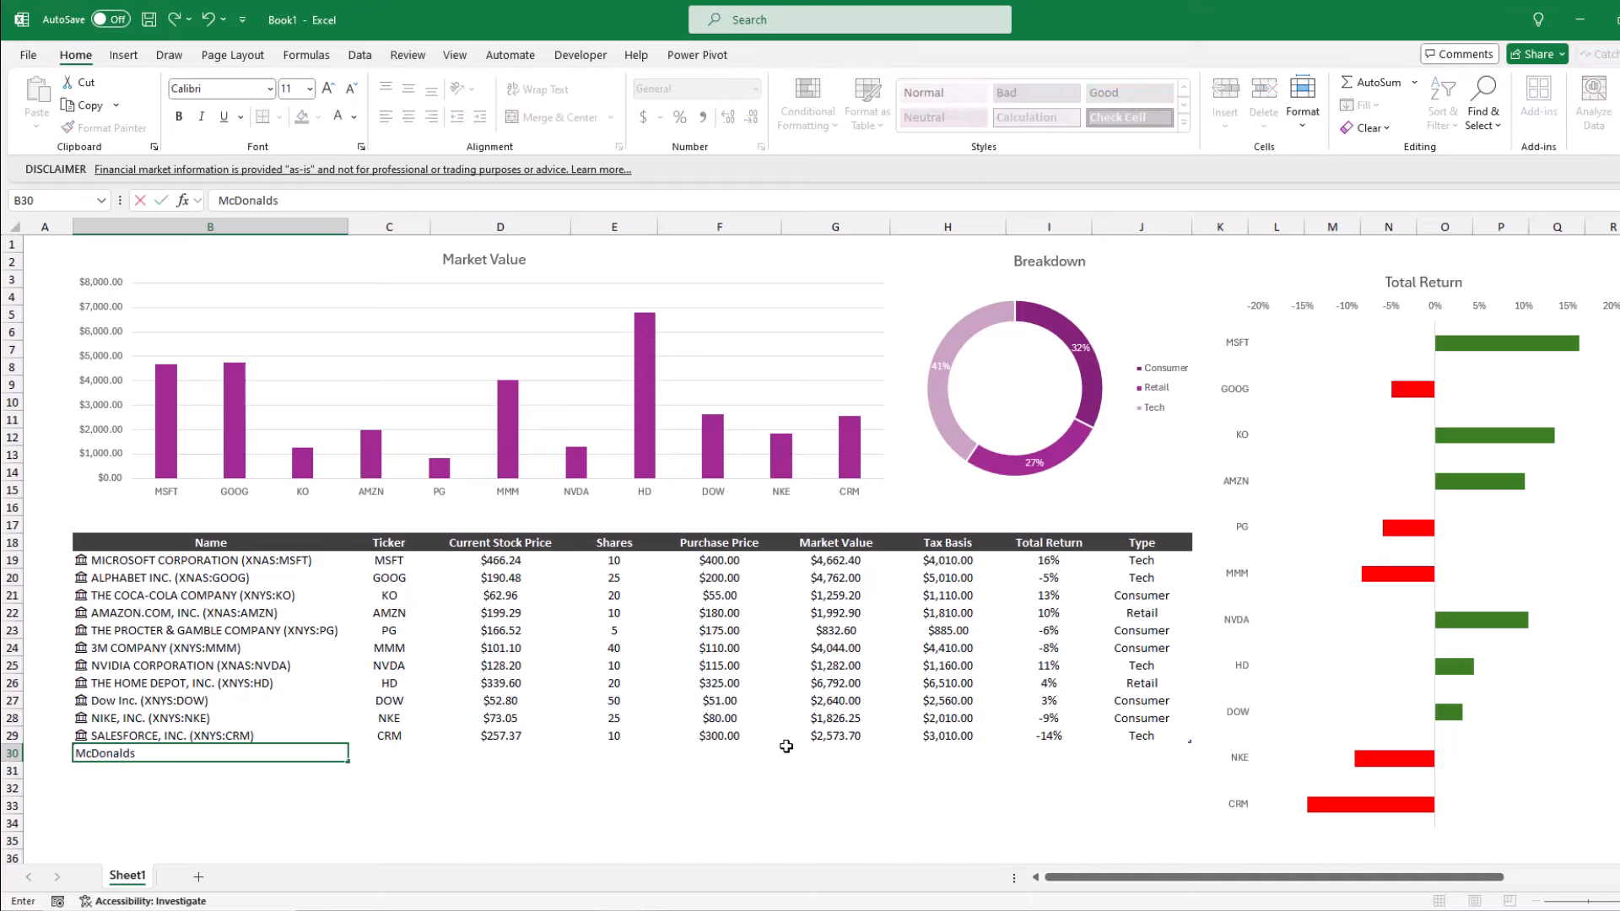
key(Return)
text(Wen)
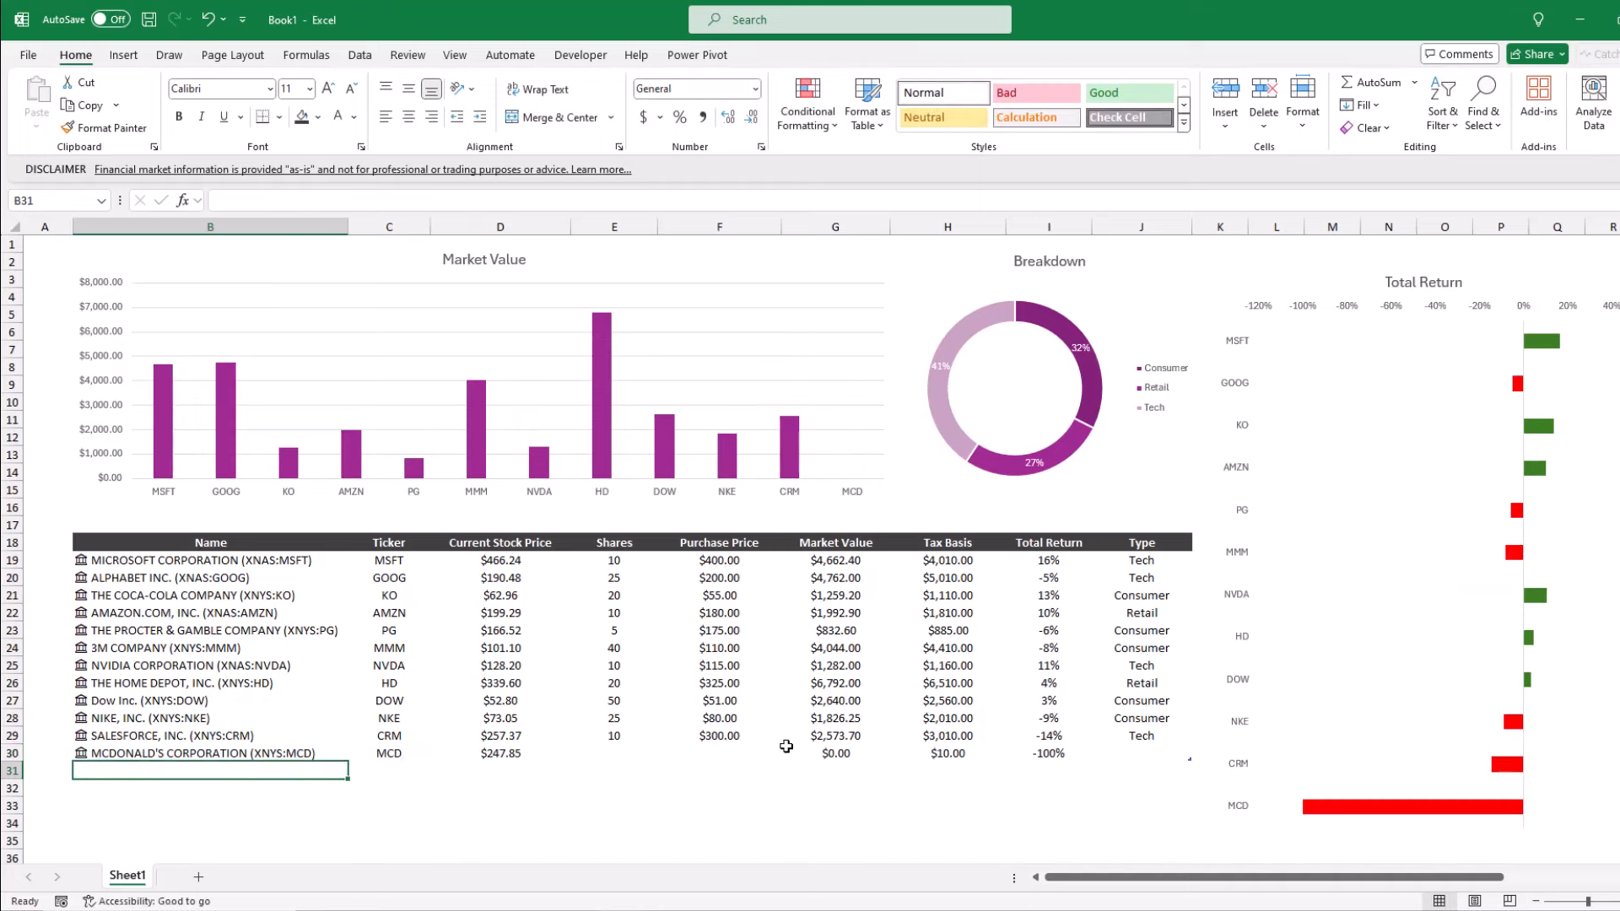
text(Cheesecake Factory)
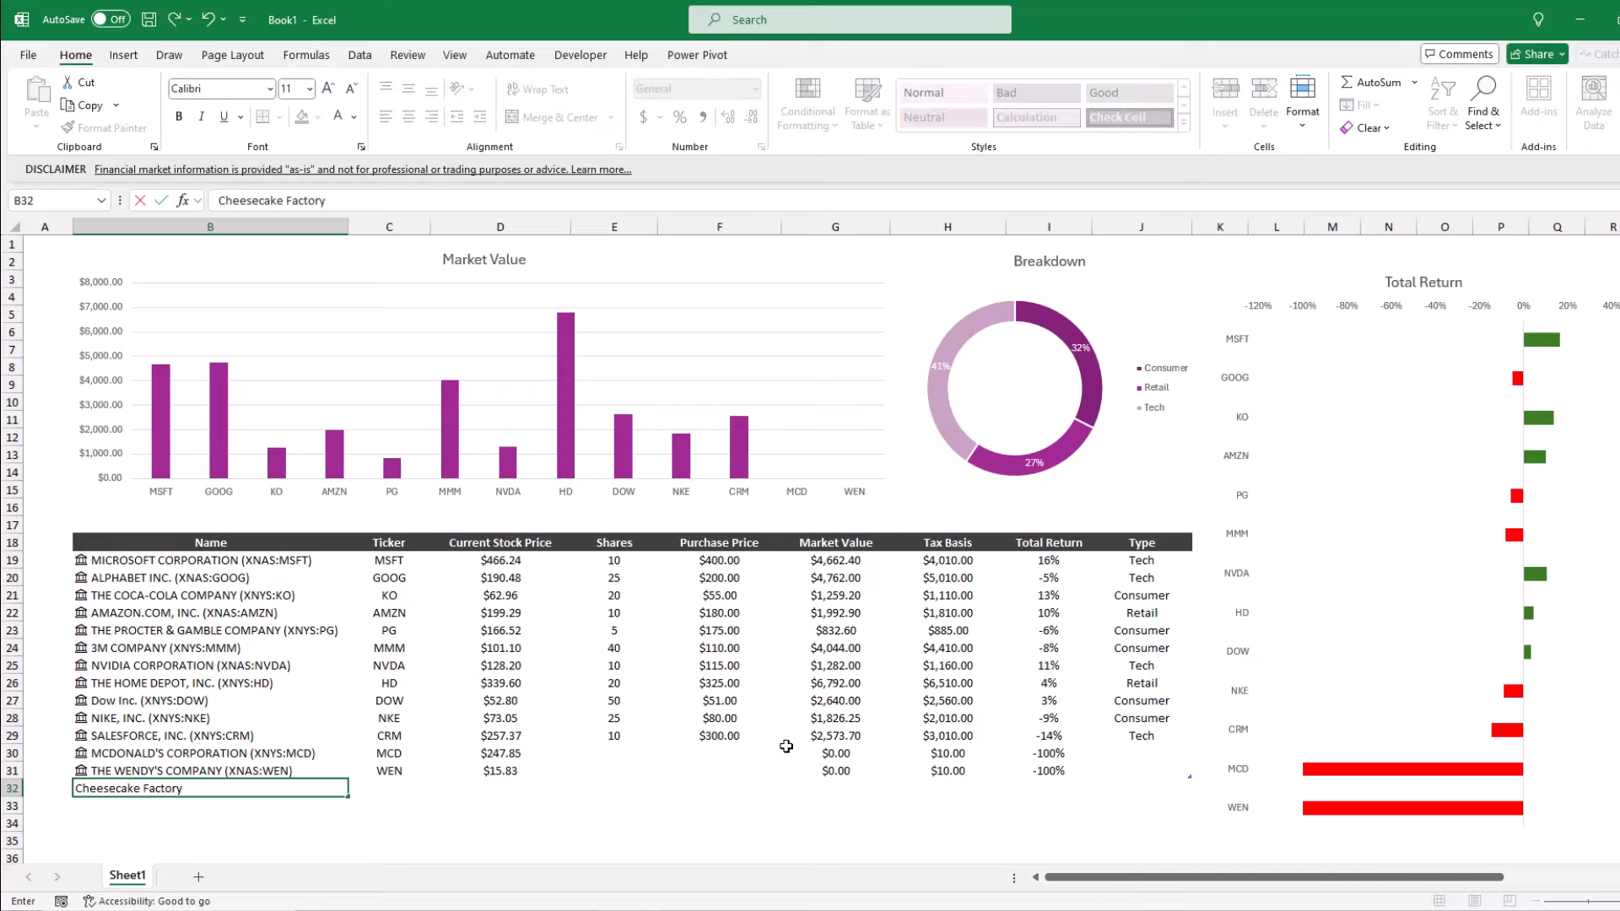
key(Tab)
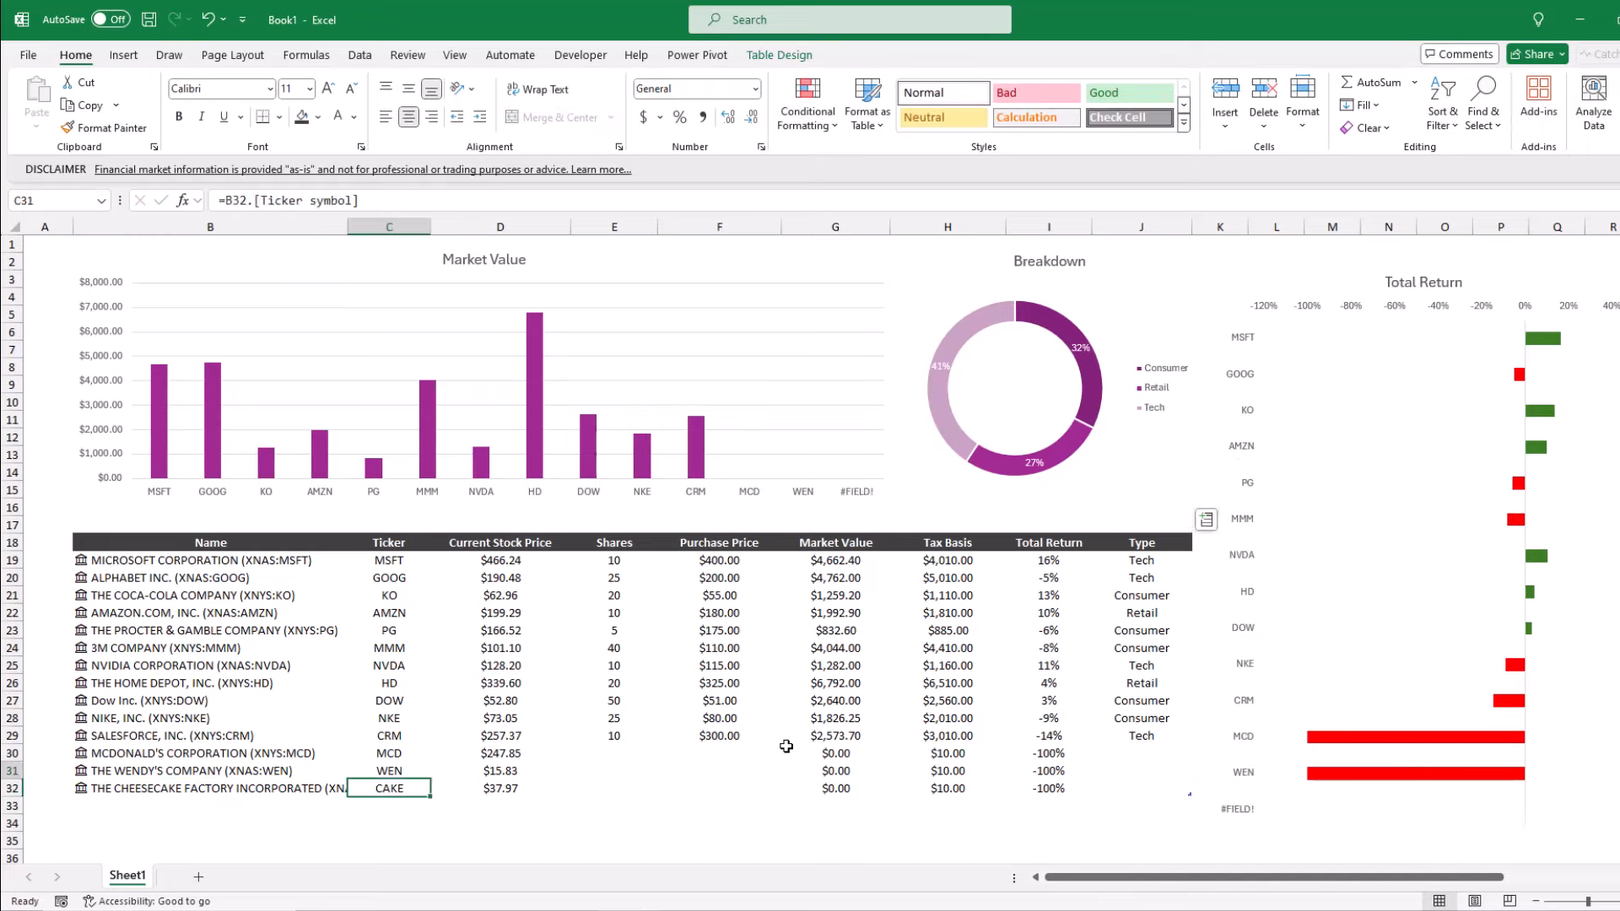
Fill in the McDonald's row with 20 shares, a purchase price of 245 and the type Food
key(Right)
key(Right)
key(Up)
key(Up)
text(20)
key(Tab)
text(245)
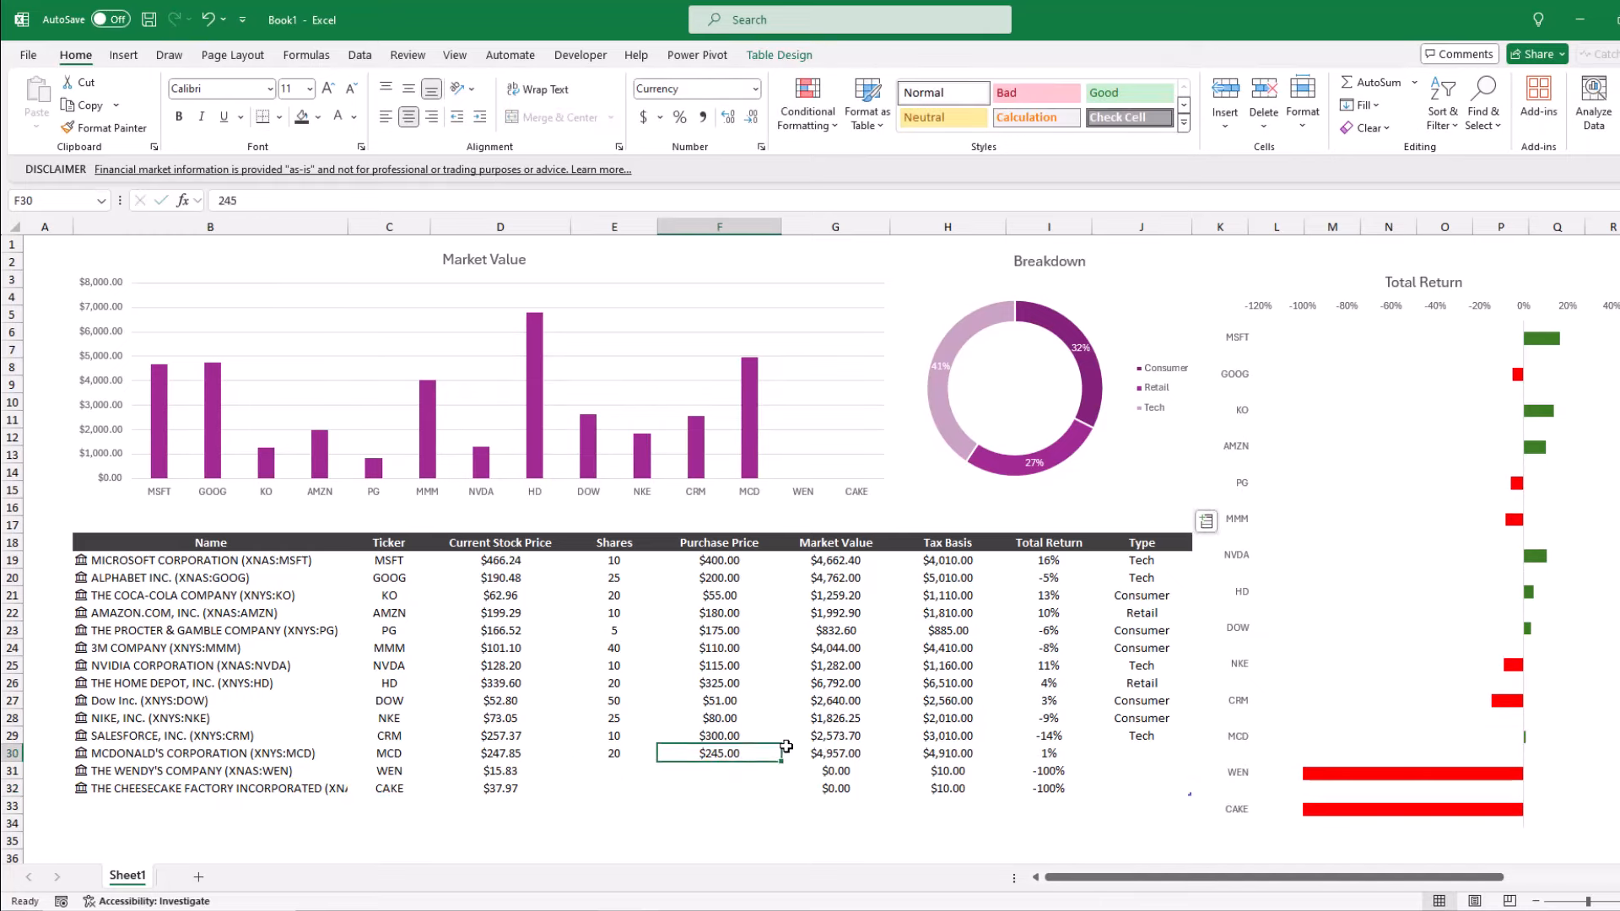
key(Tab)
key(Tab)
key(Tab)
key(Tab)
text(Food)
key(Return)
Fill in the Wendy's row with 10 shares, a purchase price of 14 and the type Food
text(10)
key(Tab)
text(14)
key(Tab)
key(Tab)
key(Tab)
key(Tab)
text(Food)
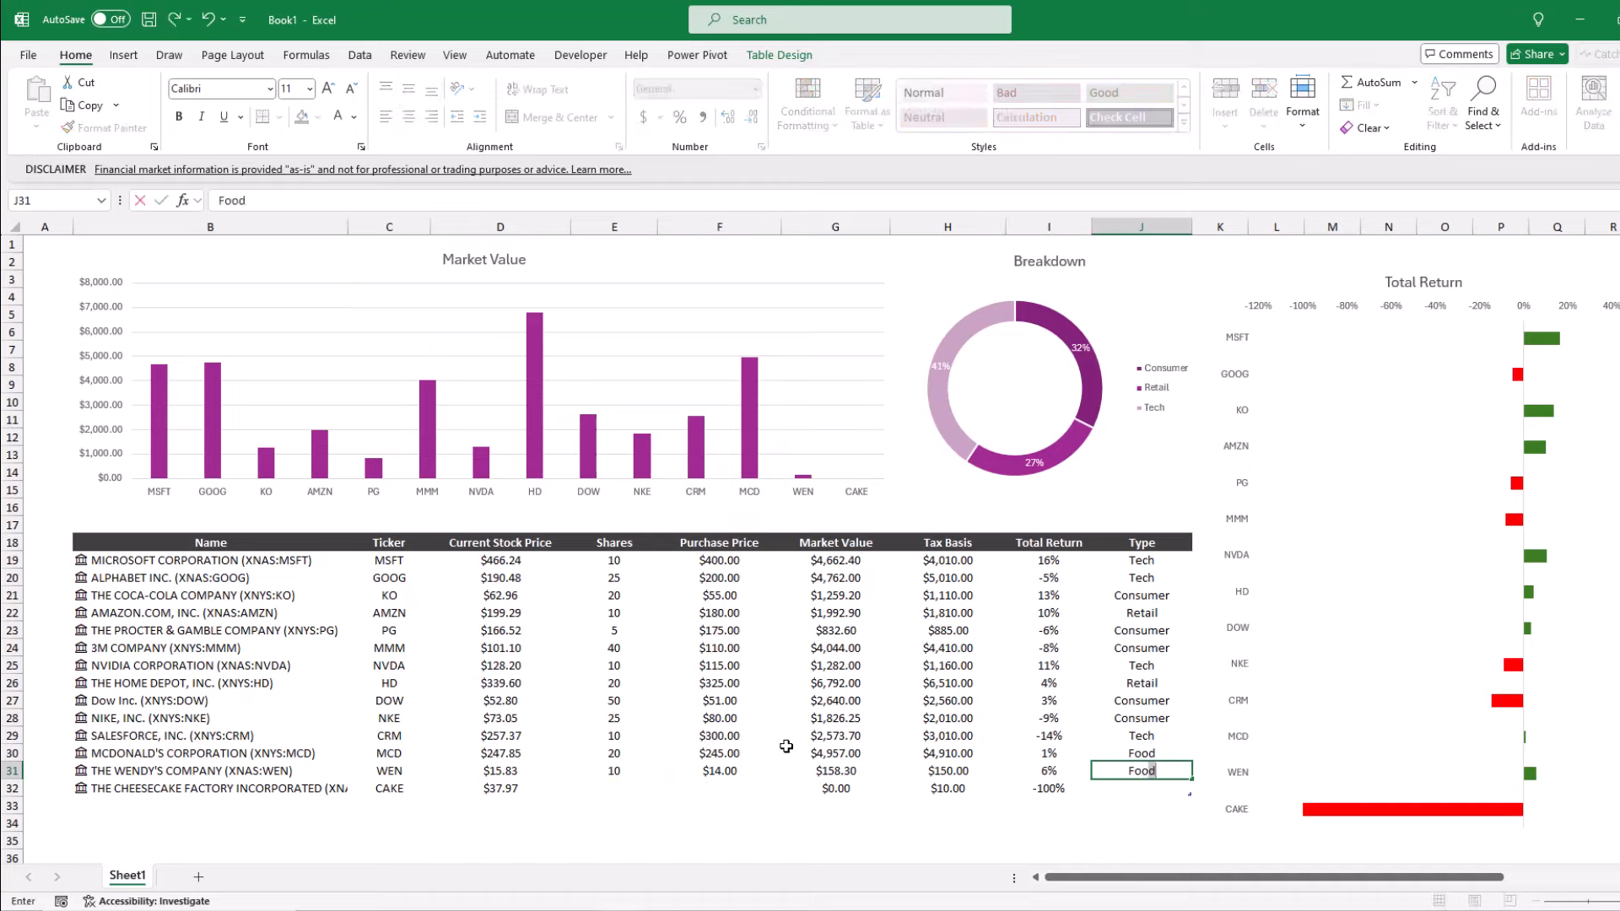
key(Return)
Fill in the Cheesecake Factory row with 10 shares, a purchase price of 32 and the type Food
text(32)
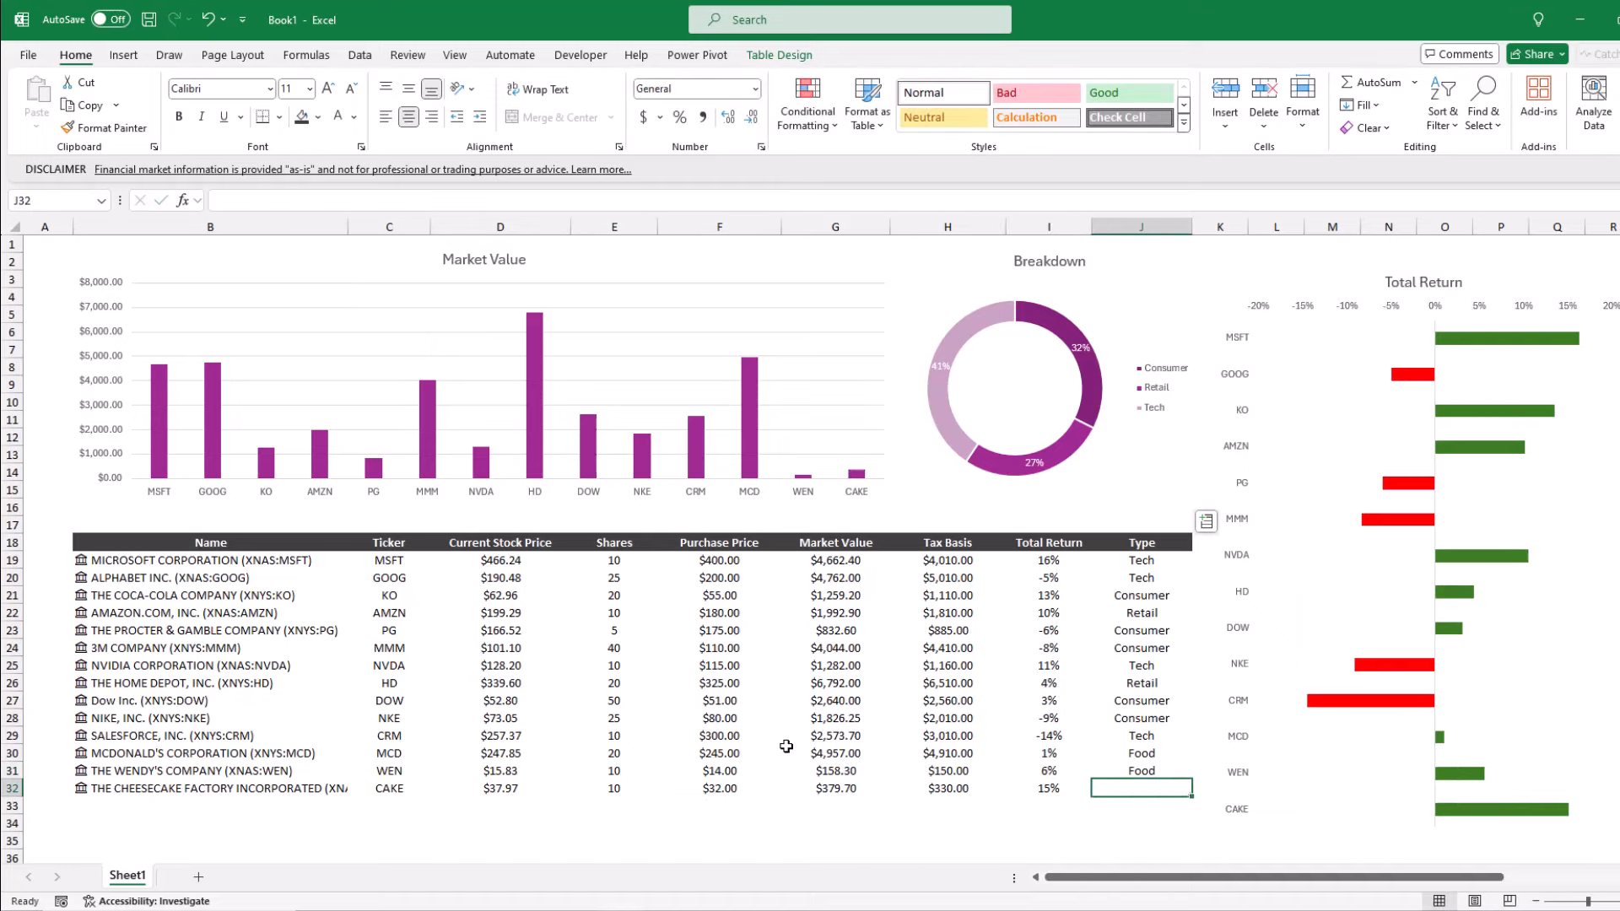
text(Food)
click(992, 684)
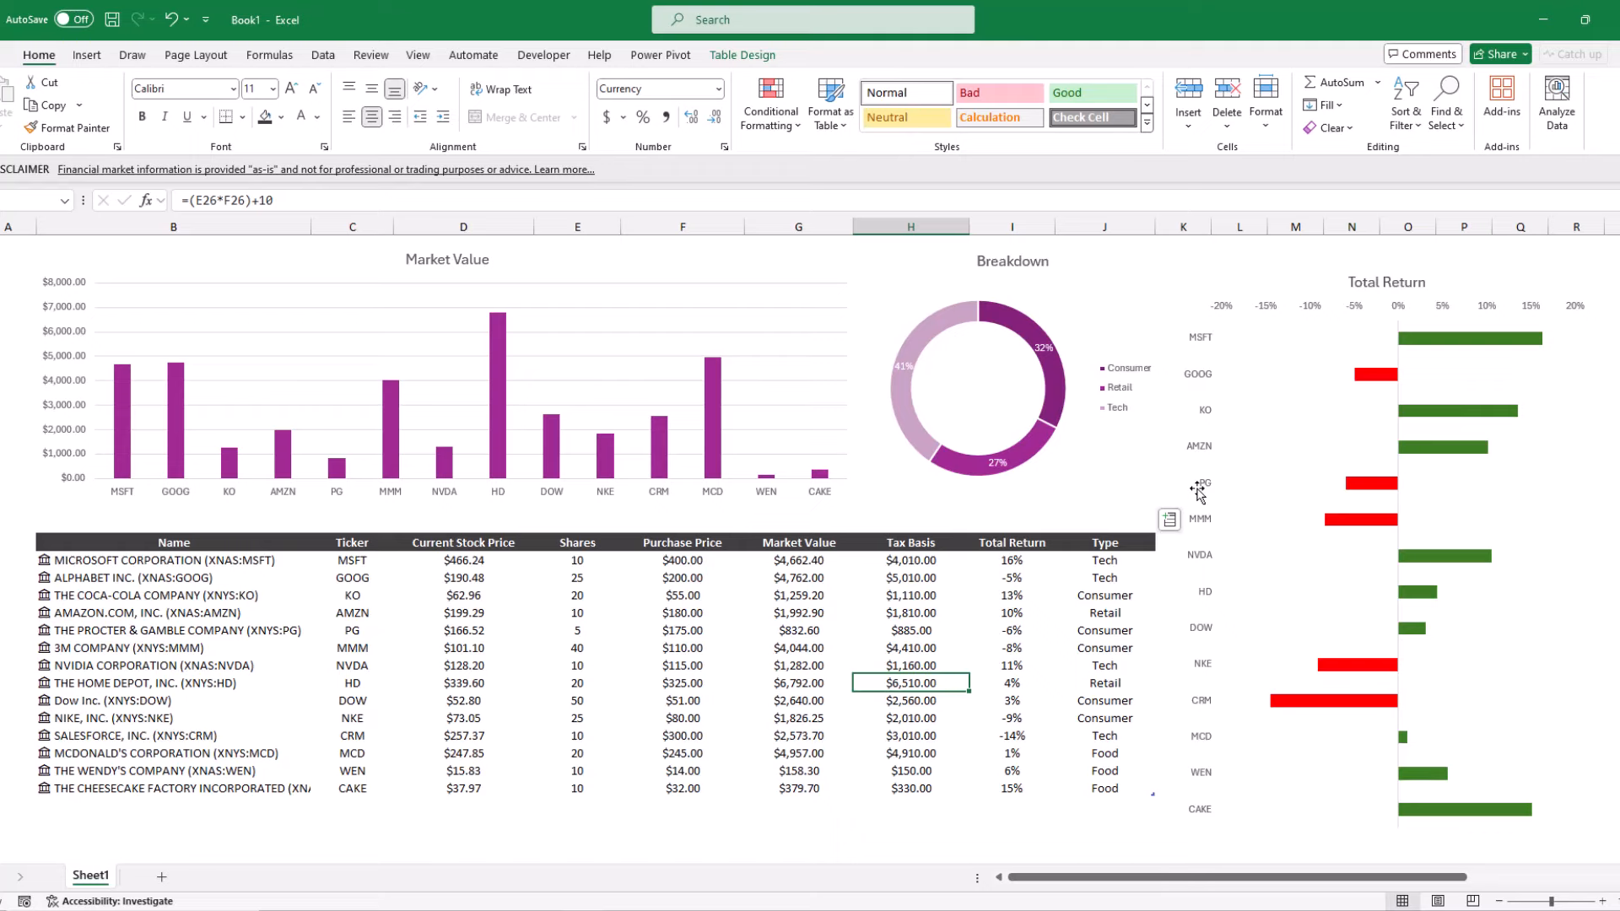
Refresh the data of the Breakdown doughnut chart to include the newly added holdings
click(1168, 339)
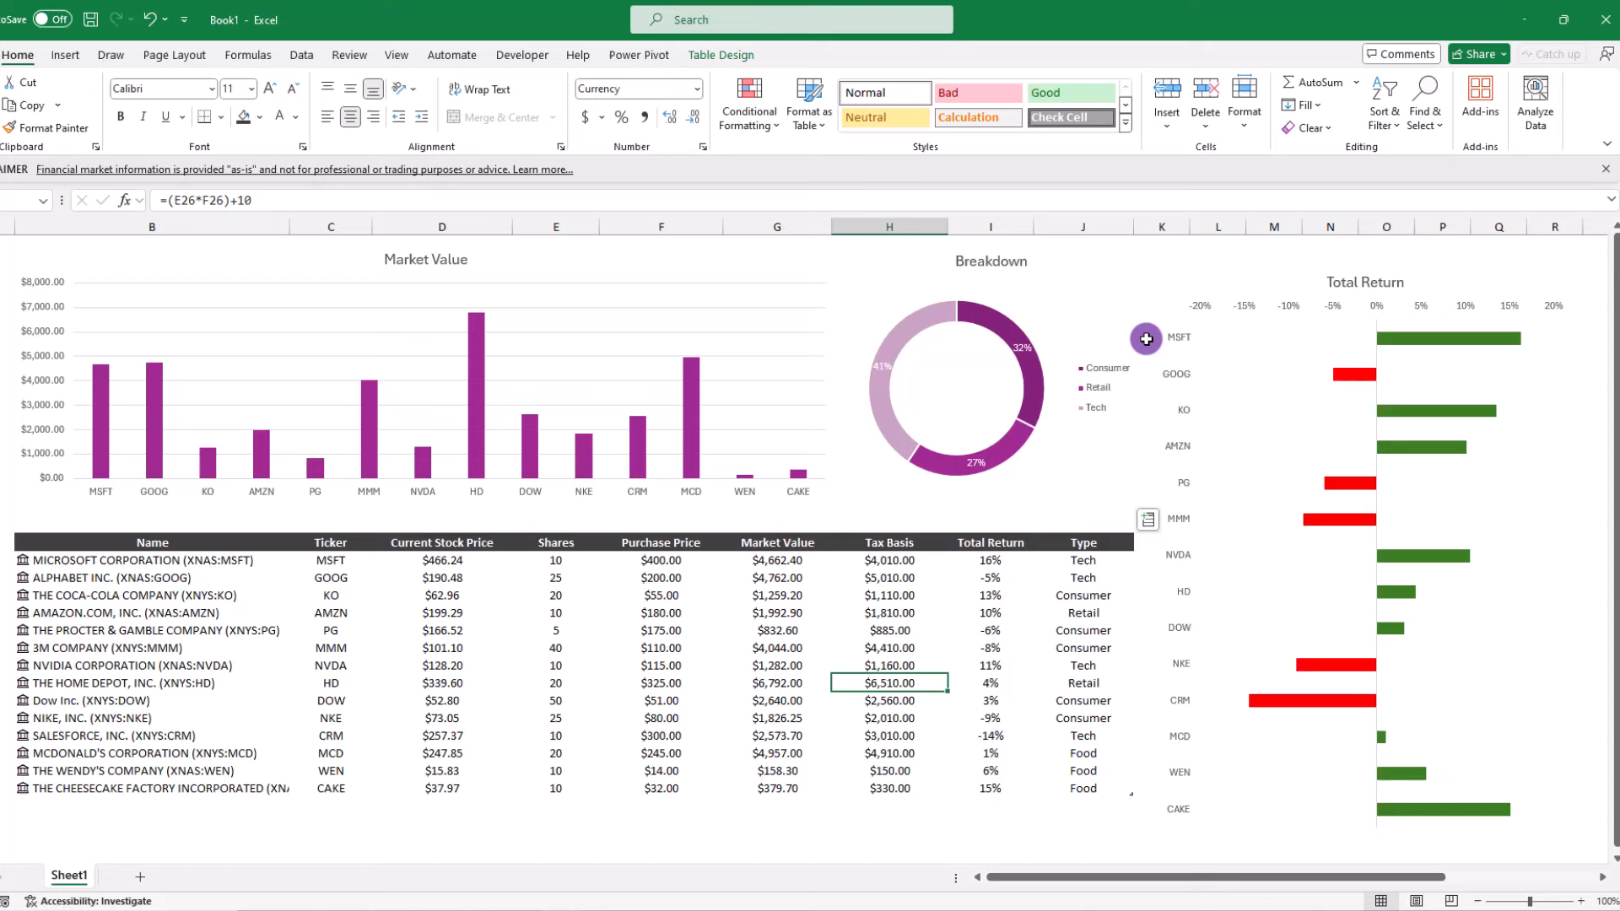
click(1087, 266)
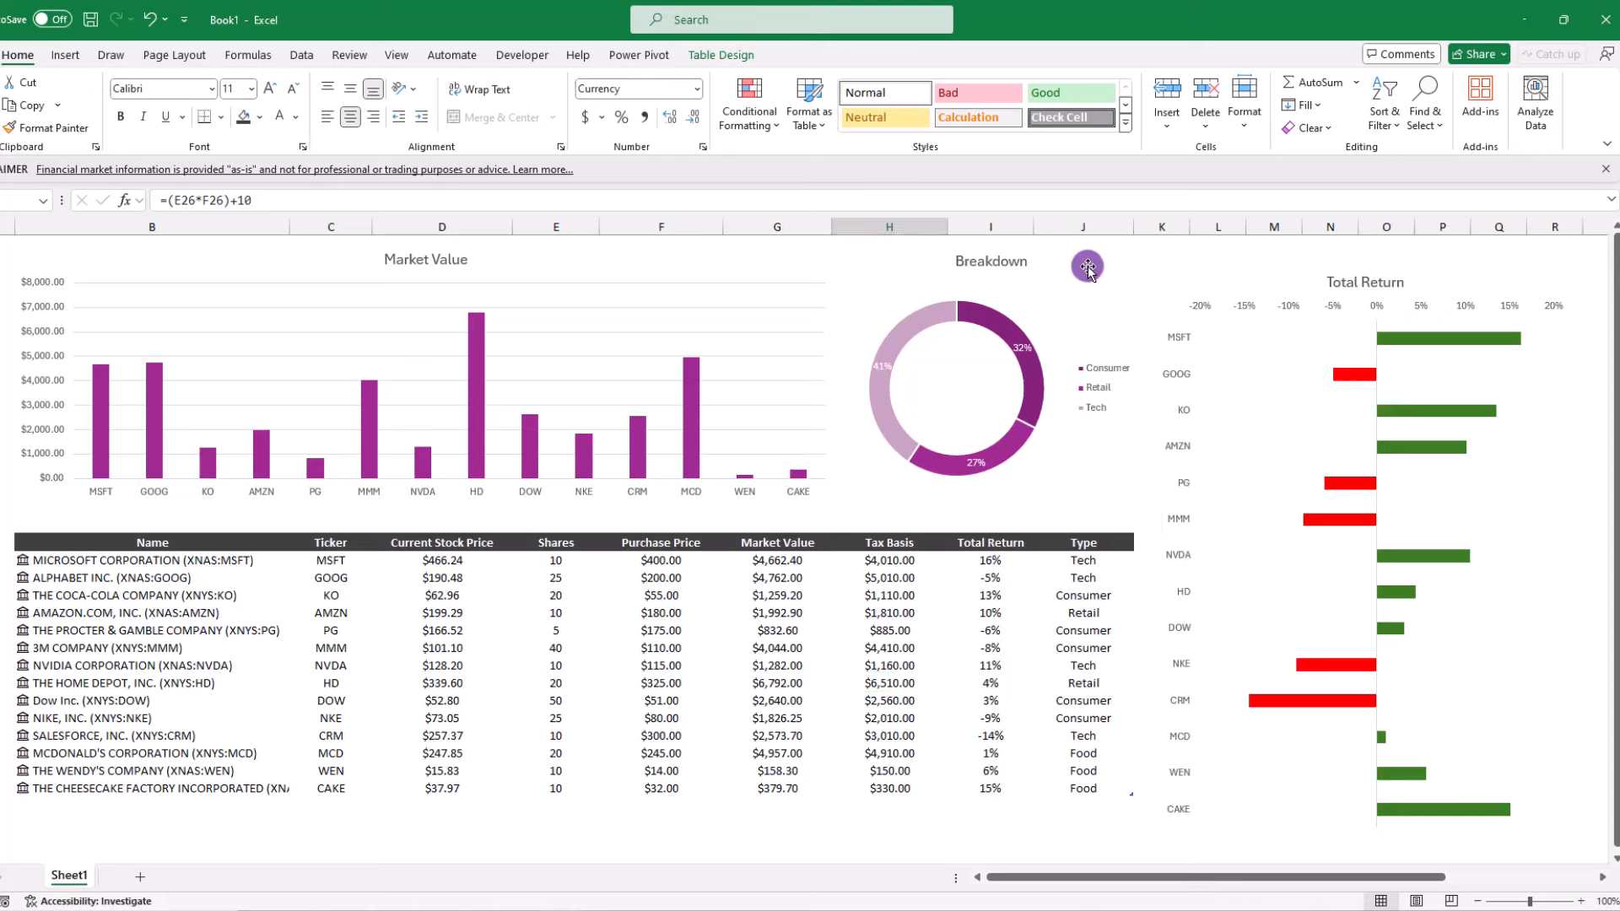
right_click(1087, 266)
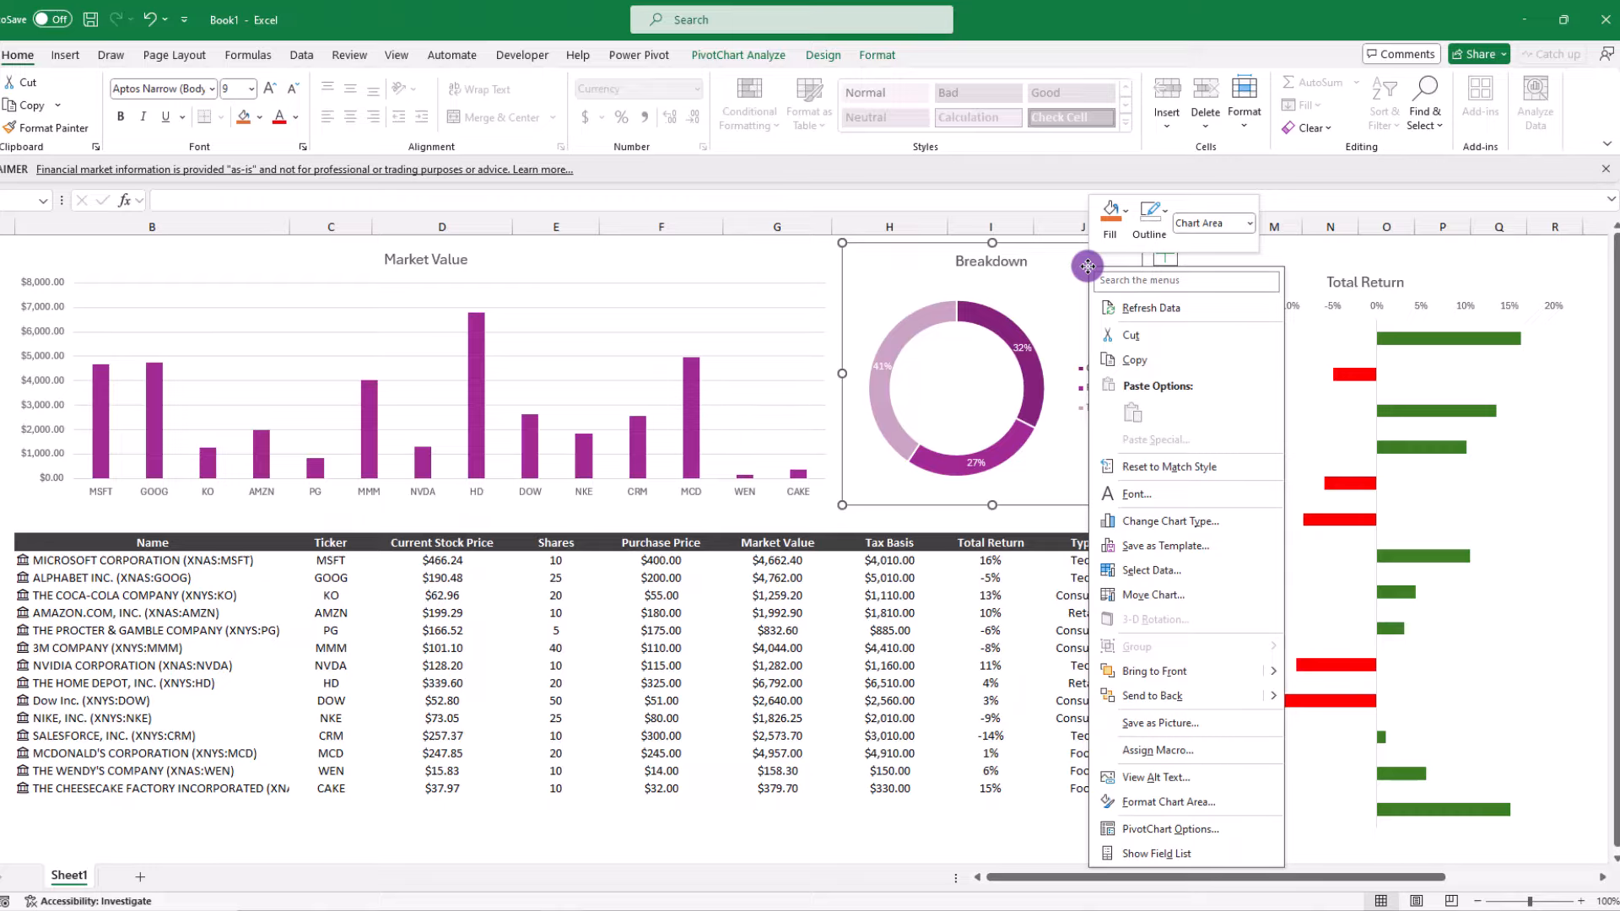
click(1131, 315)
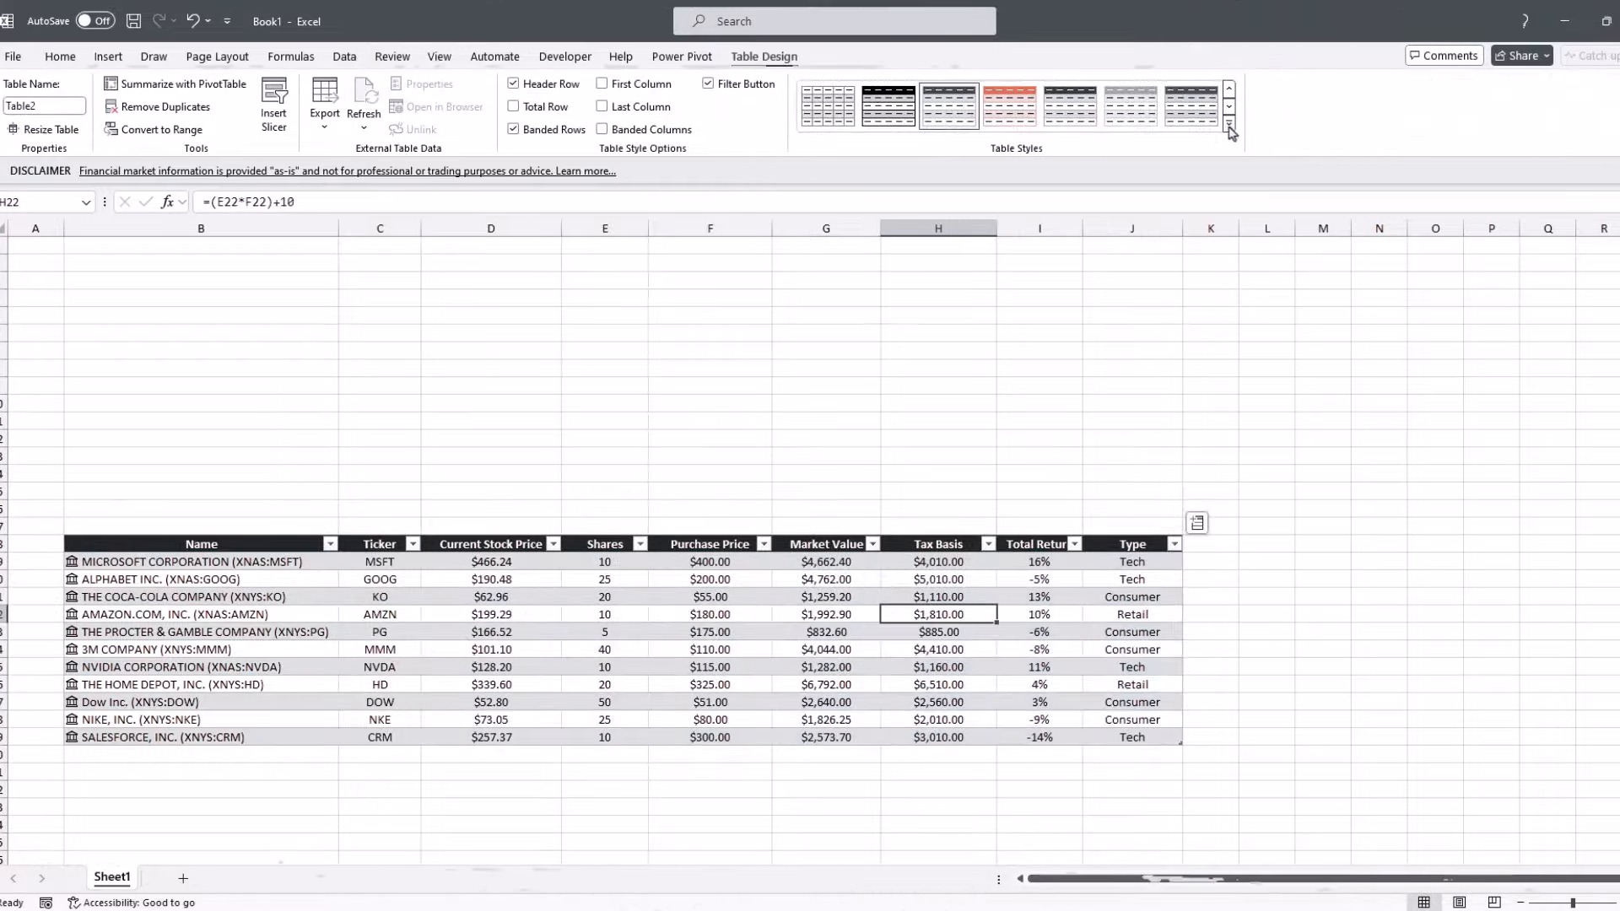
click(1229, 125)
click(827, 128)
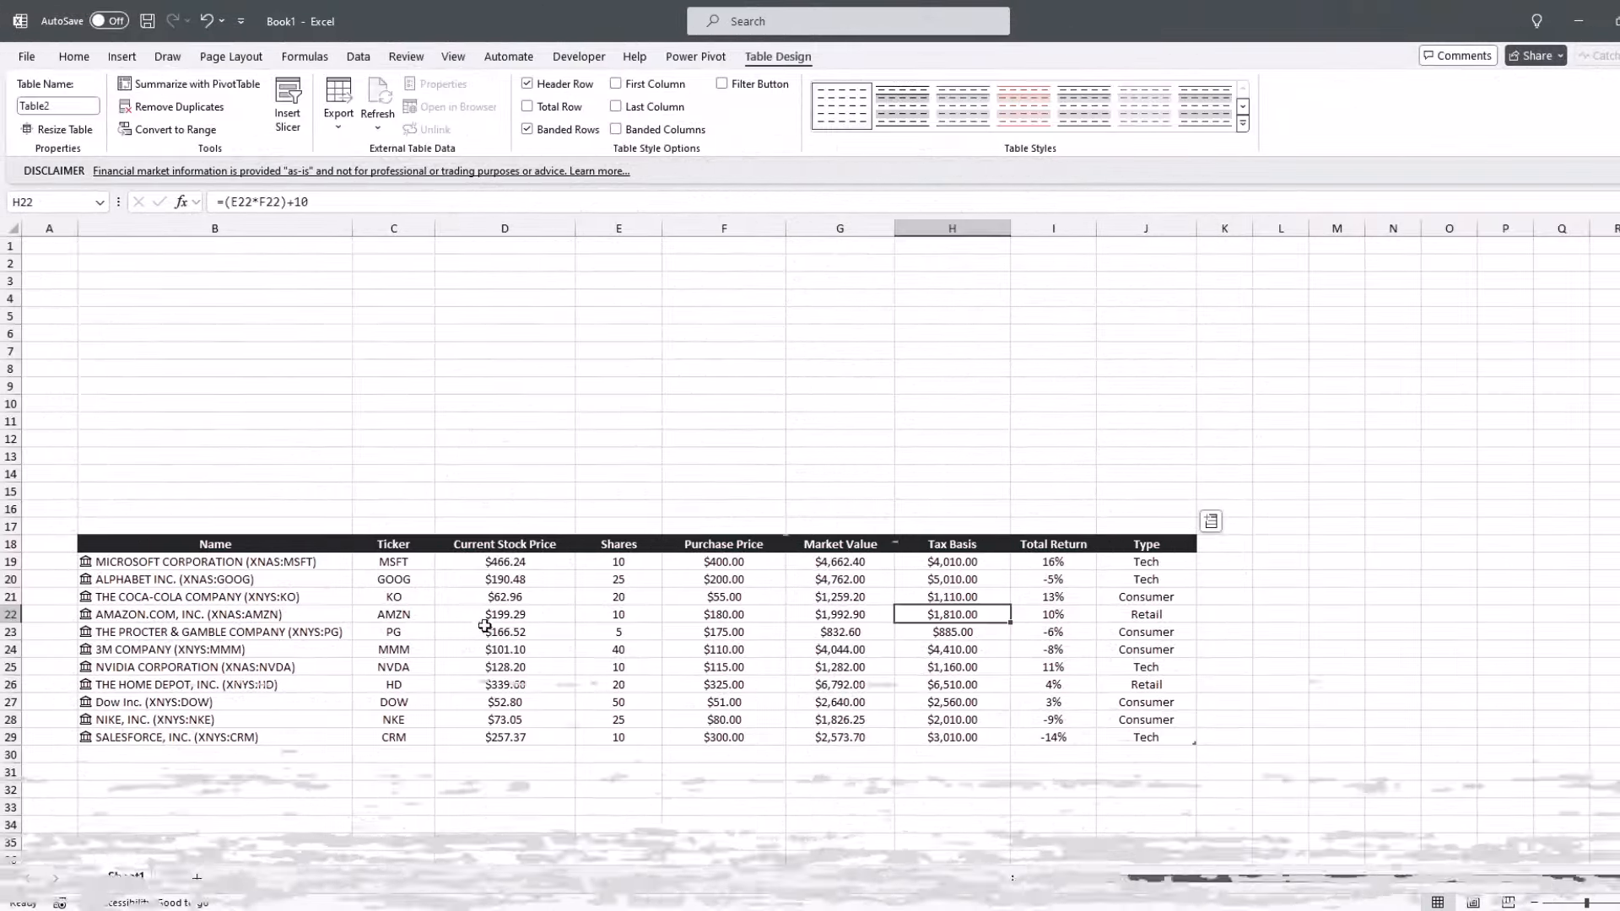
drag(394, 543, 396, 728)
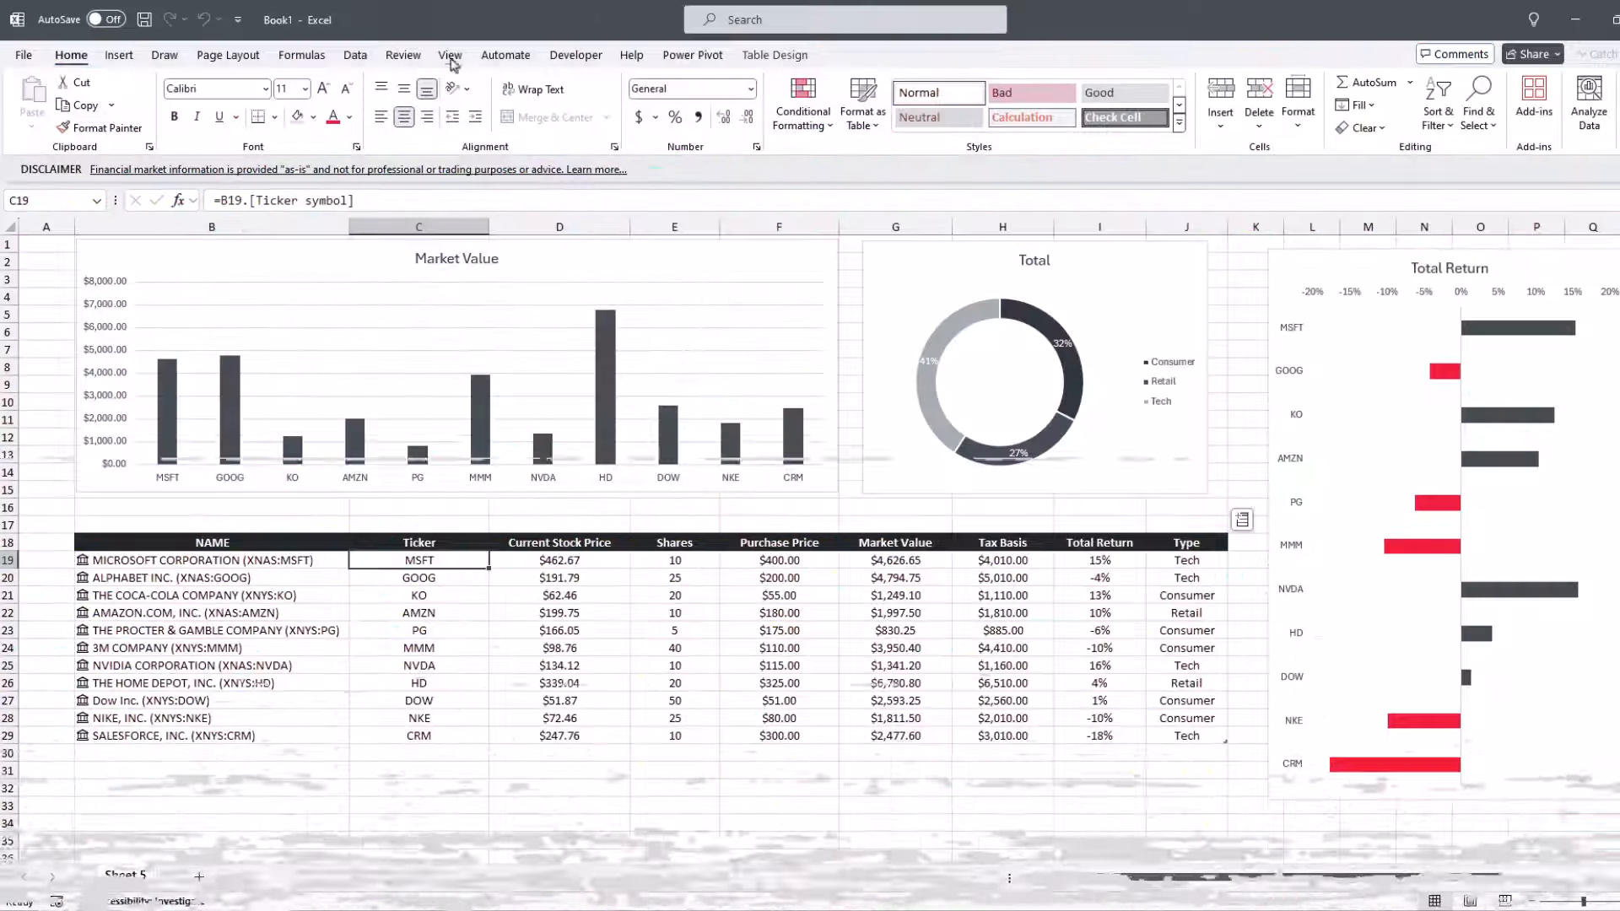
click(450, 55)
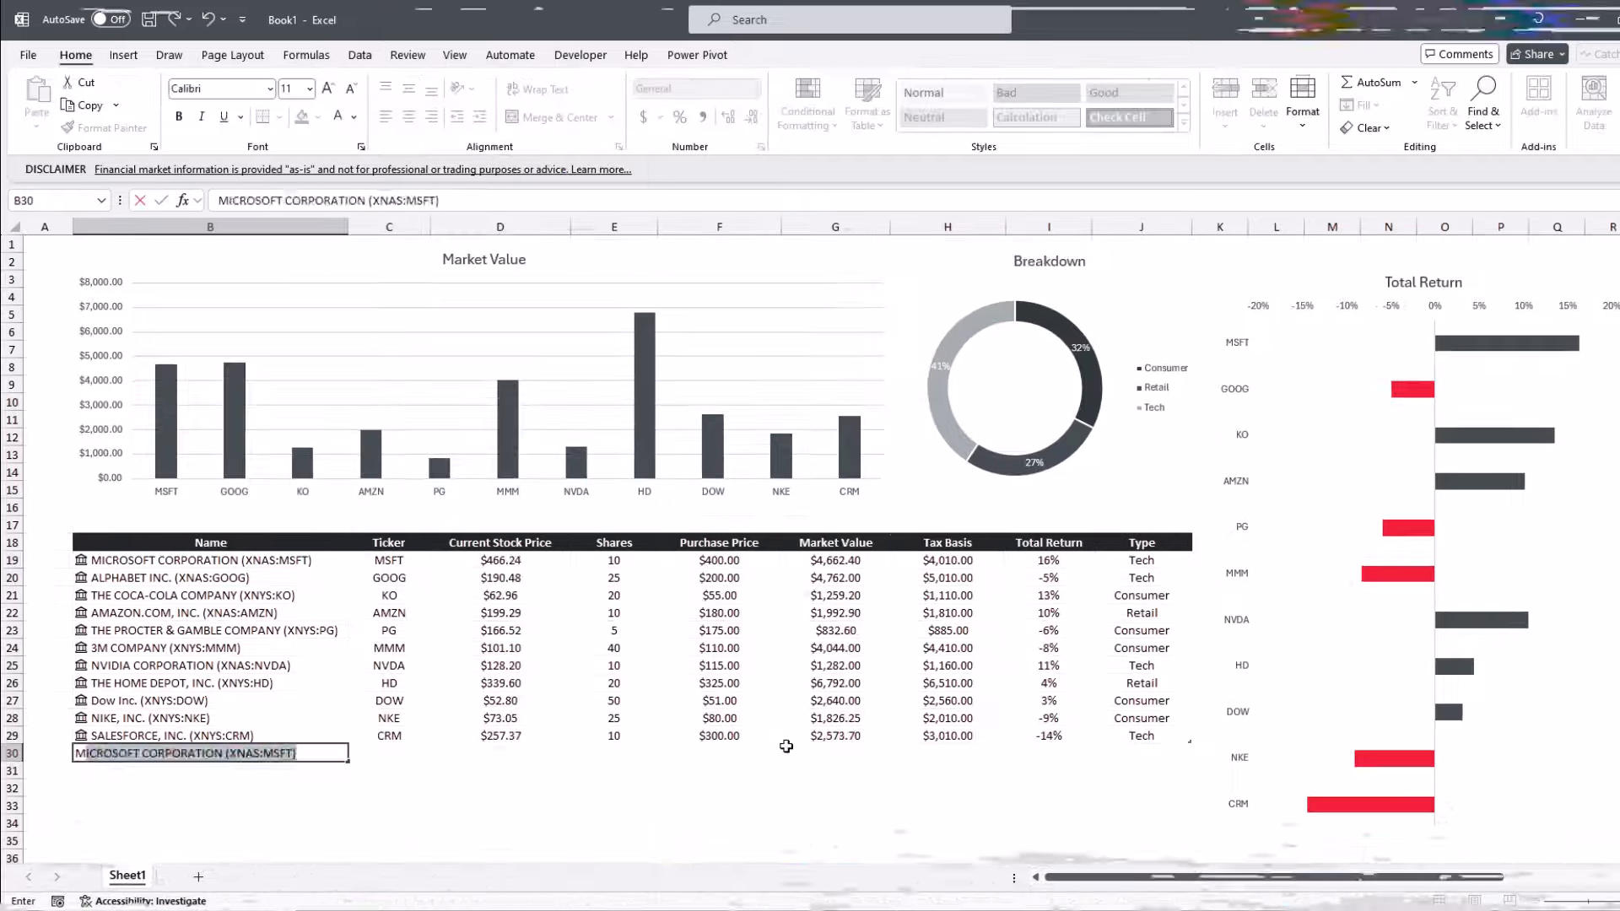
text(McDonalds)
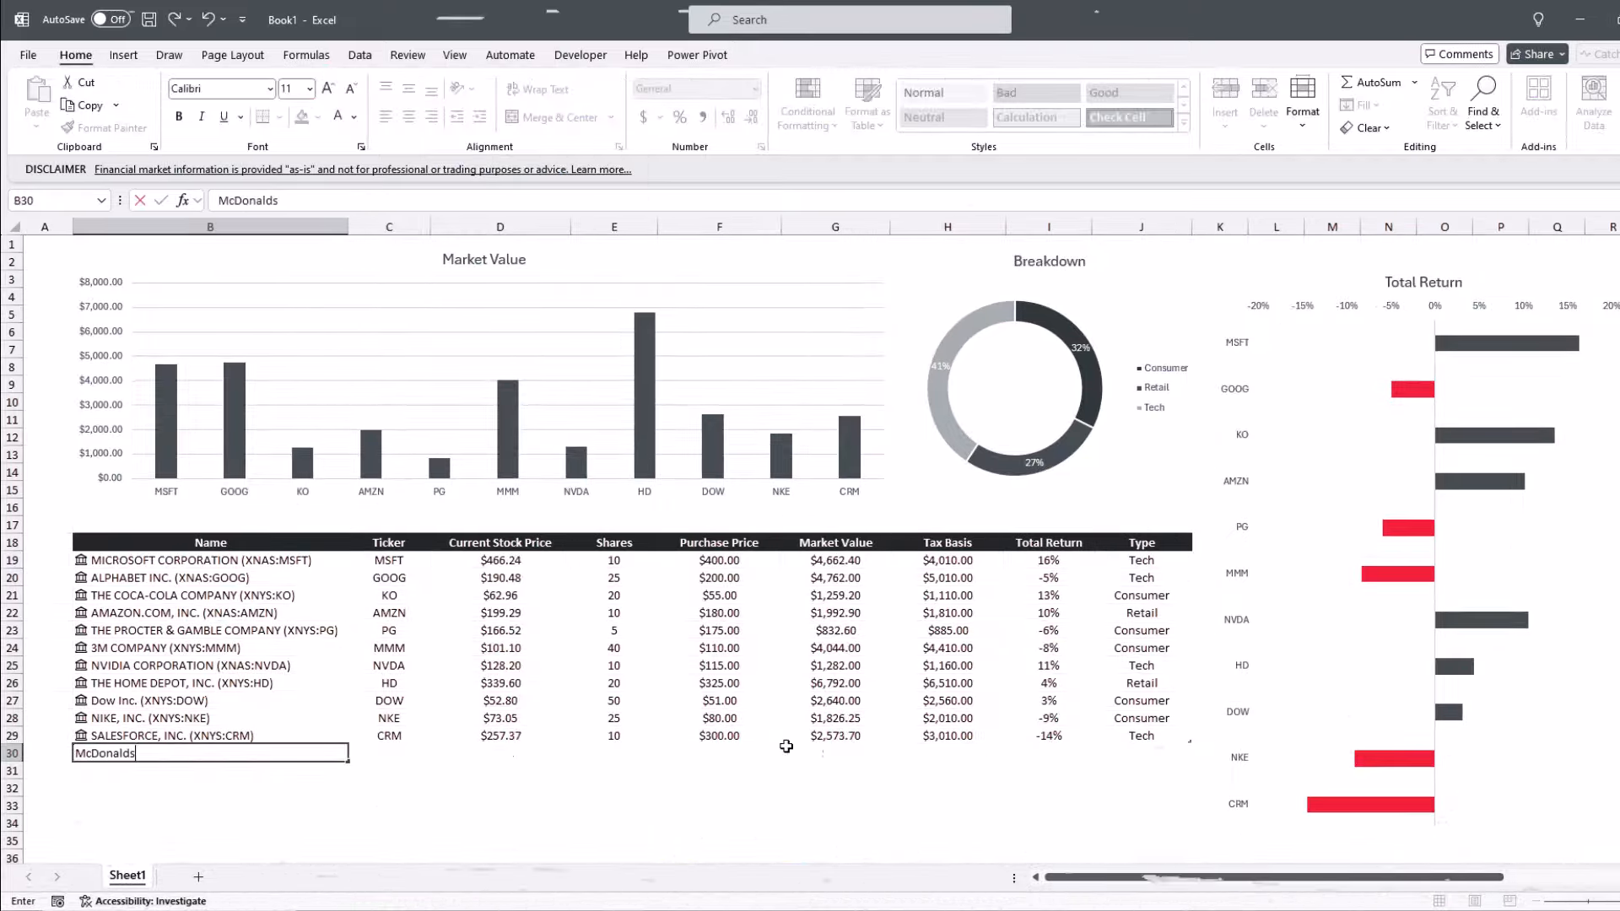
key(Return)
text(Wendys)
key(Return)
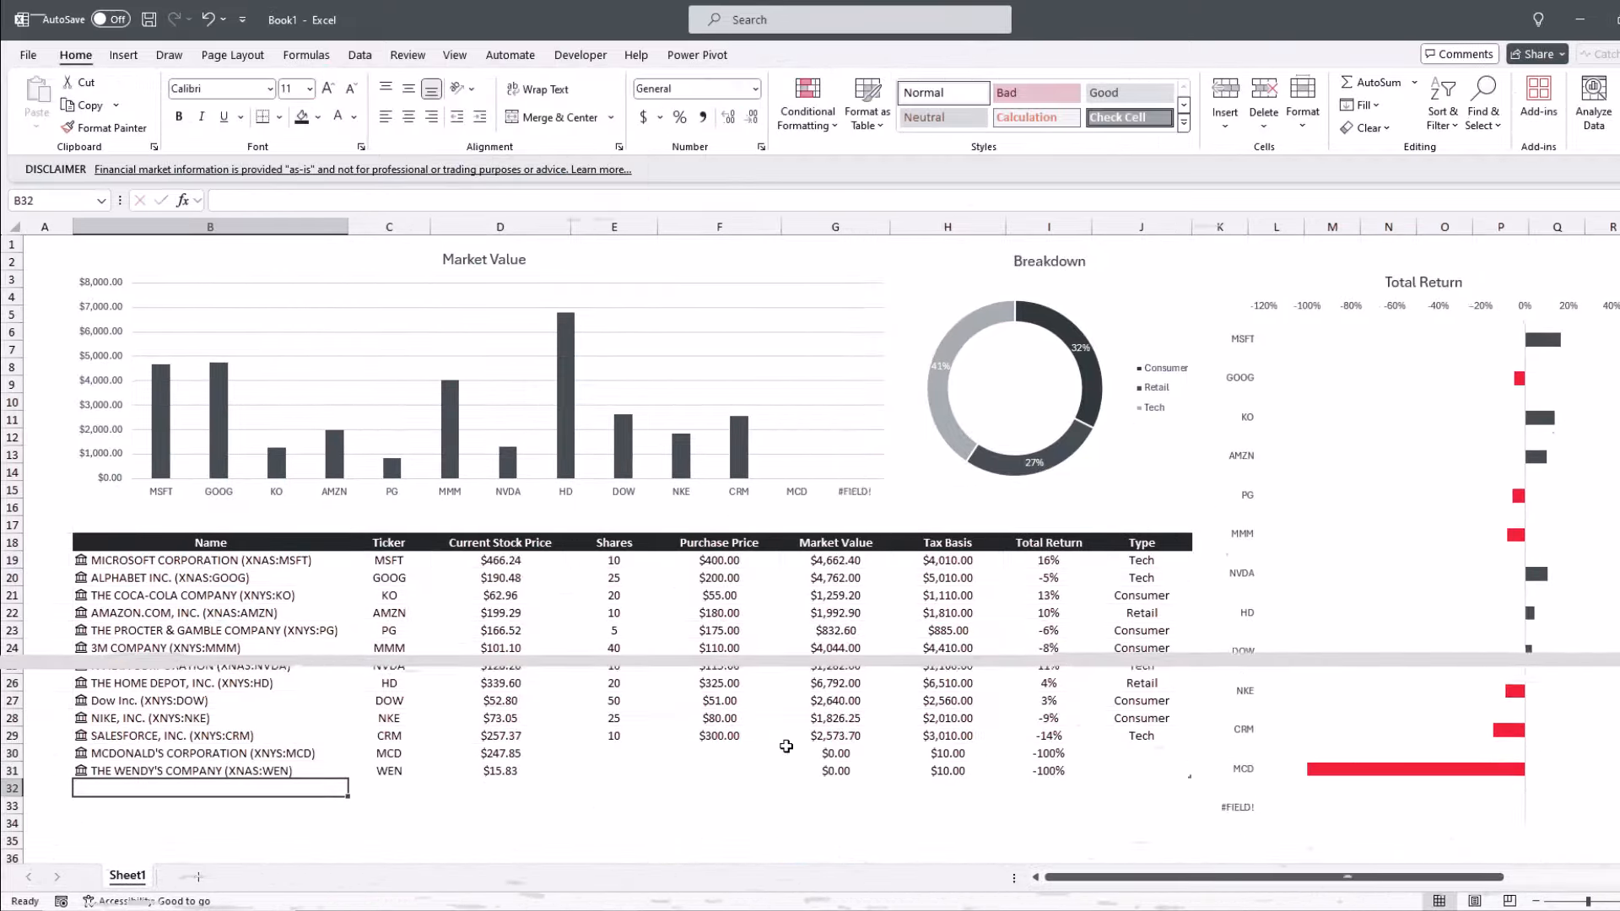